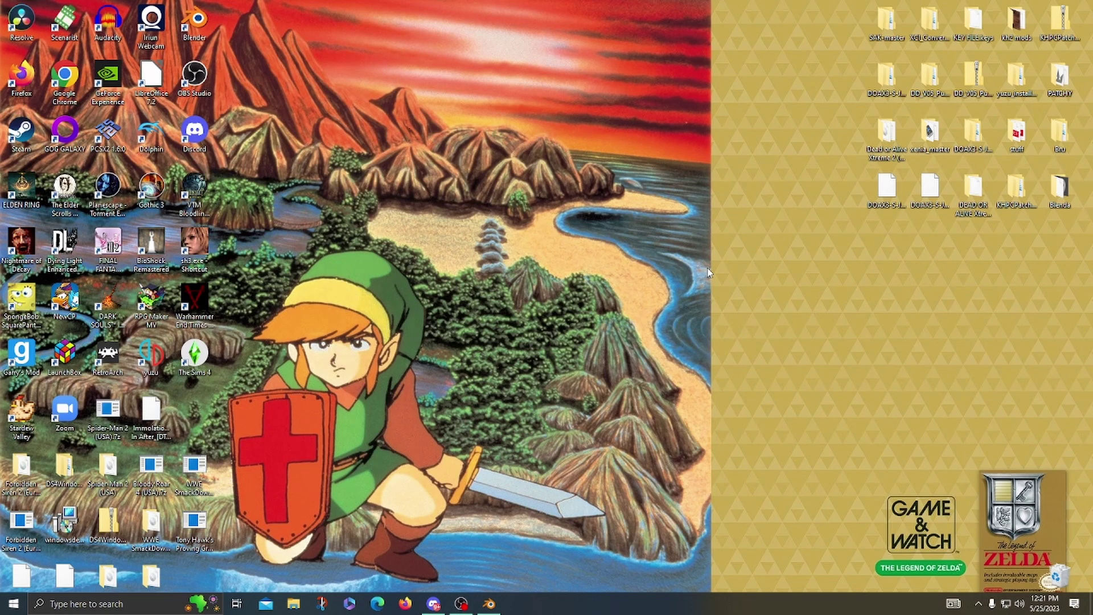
Switch to Blender and examine the cannon model and its cannonballs from several angles.
{"action": "left_click", "coordinate": [488, 604]}
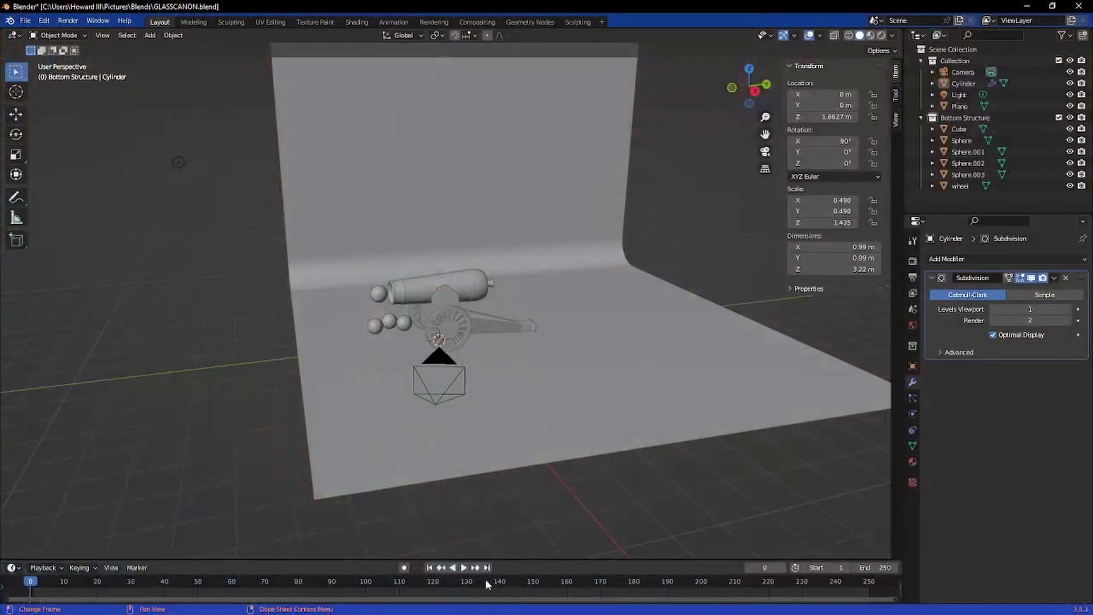
{"action": "scroll", "coordinate": [550, 496], "scroll_direction": "up", "scroll_amount": 10}
{"action": "scroll", "coordinate": [542, 495], "scroll_direction": "down", "scroll_amount": 5}
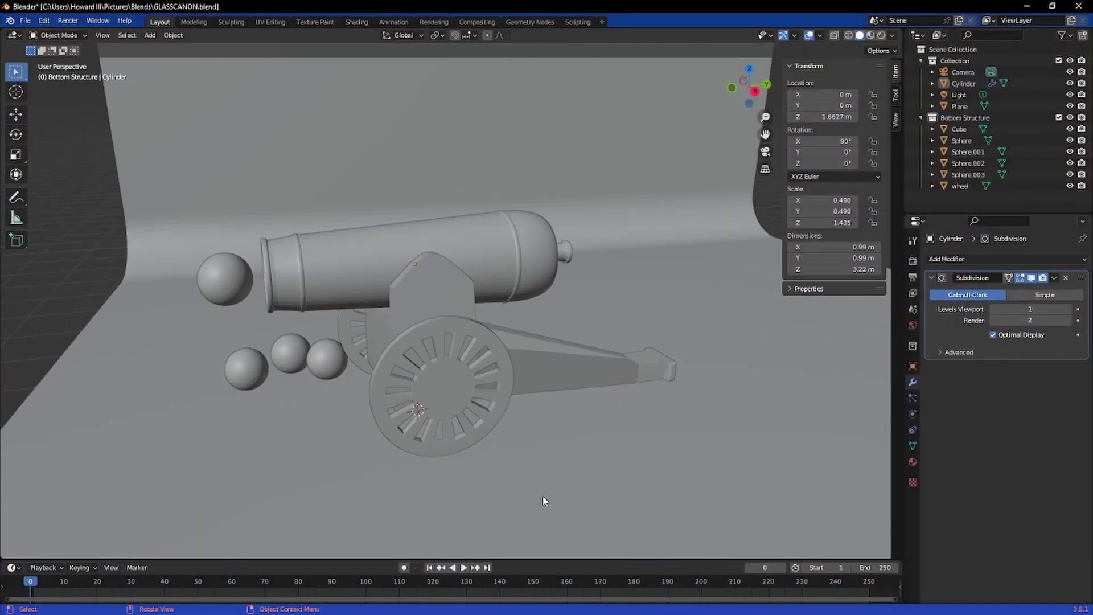
{"action": "middle_click_drag", "start_coordinate": [542, 495], "coordinate": [574, 506]}
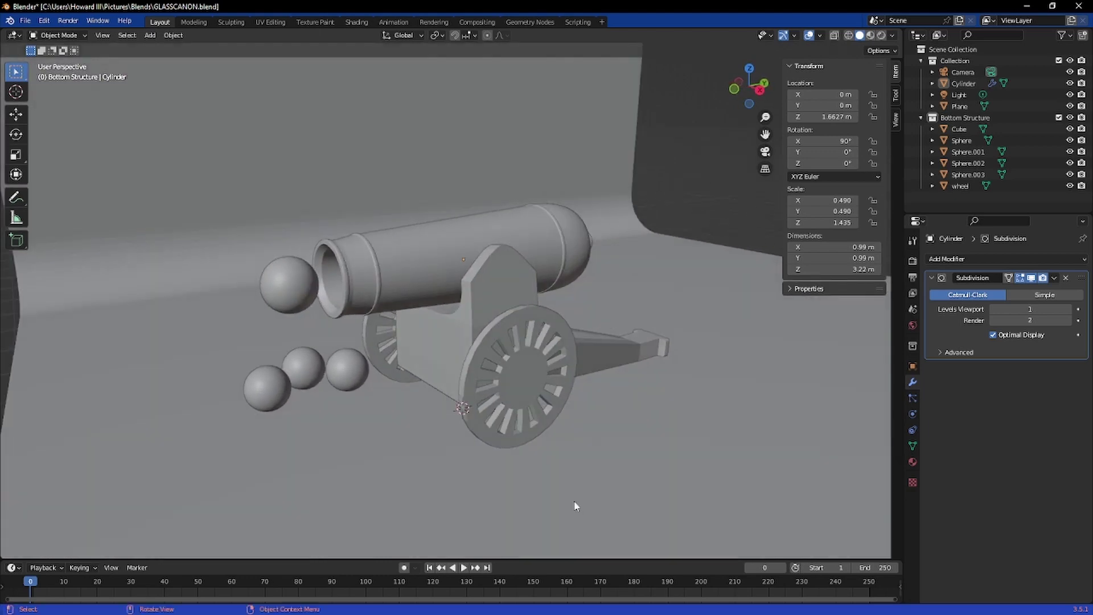
{"action": "scroll", "coordinate": [575, 506], "scroll_direction": "up", "scroll_amount": 3}
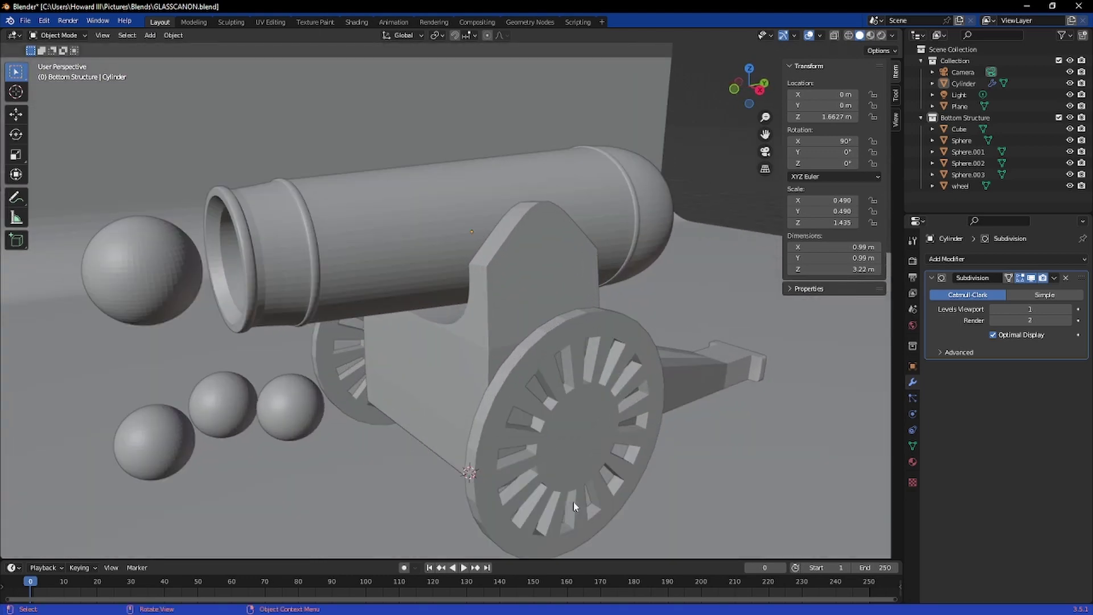
{"action": "scroll", "coordinate": [574, 506], "scroll_direction": "down", "scroll_amount": 1}
{"action": "scroll", "coordinate": [574, 506], "scroll_direction": "up", "scroll_amount": 2}
{"action": "scroll", "coordinate": [574, 506], "scroll_direction": "down", "scroll_amount": 3}
{"action": "scroll", "coordinate": [573, 506], "scroll_direction": "up", "scroll_amount": 2}
{"action": "middle_click_drag", "start_coordinate": [573, 506], "coordinate": [625, 506]}
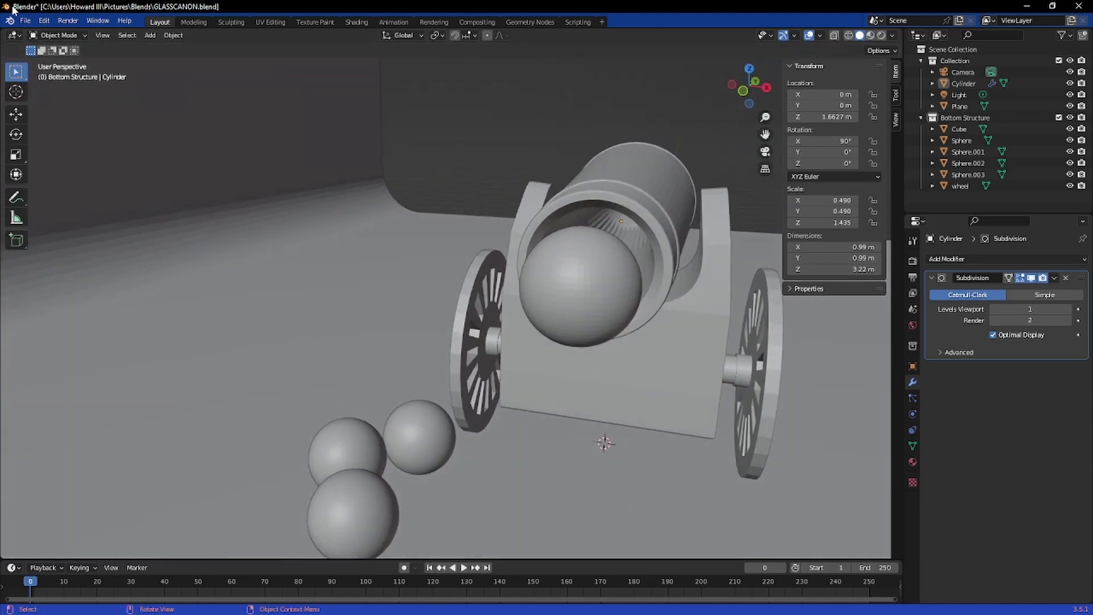
Start a new General file without saving the cannon scene, and delete the default cube.
{"action": "left_click", "coordinate": [44, 21]}
{"action": "left_click", "coordinate": [25, 20]}
{"action": "mouse_move", "coordinate": [30, 33]}
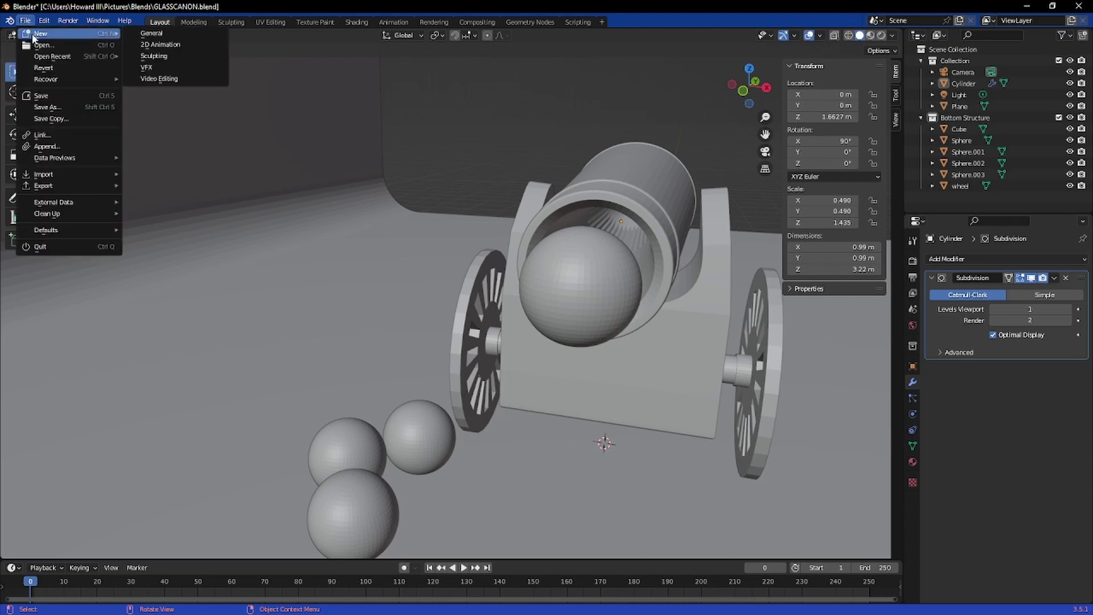
{"action": "left_click", "coordinate": [171, 35]}
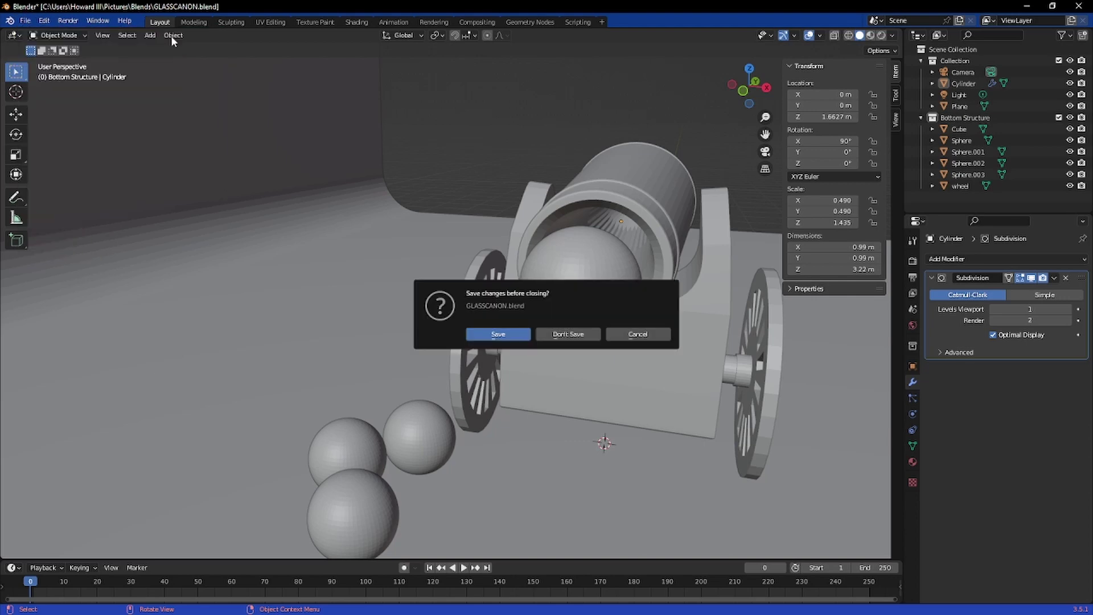
{"action": "left_click", "coordinate": [566, 335]}
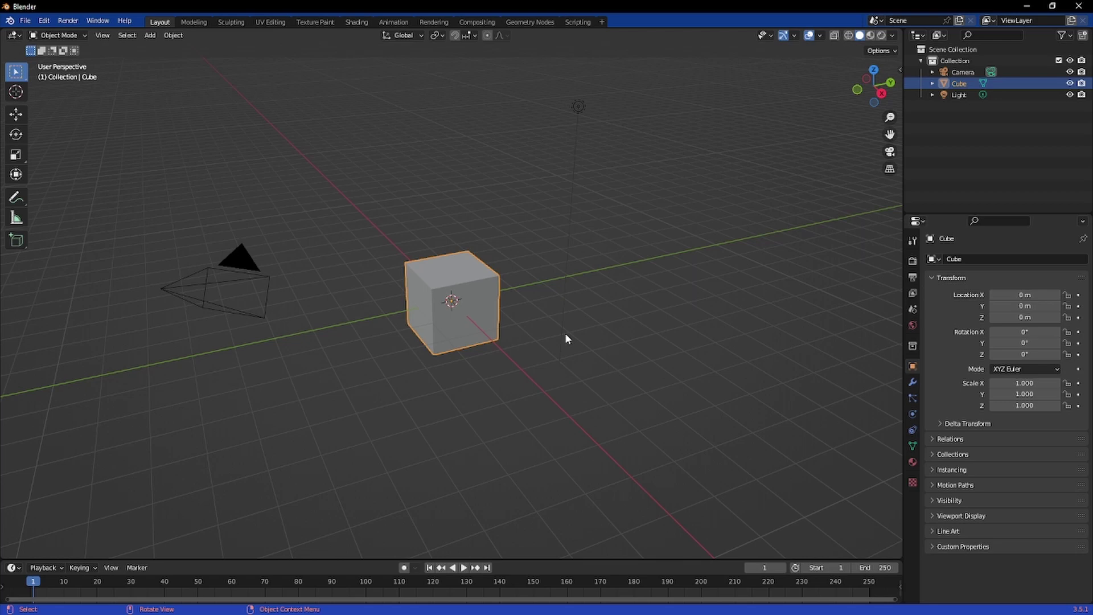
{"action": "key", "text": "Delete"}
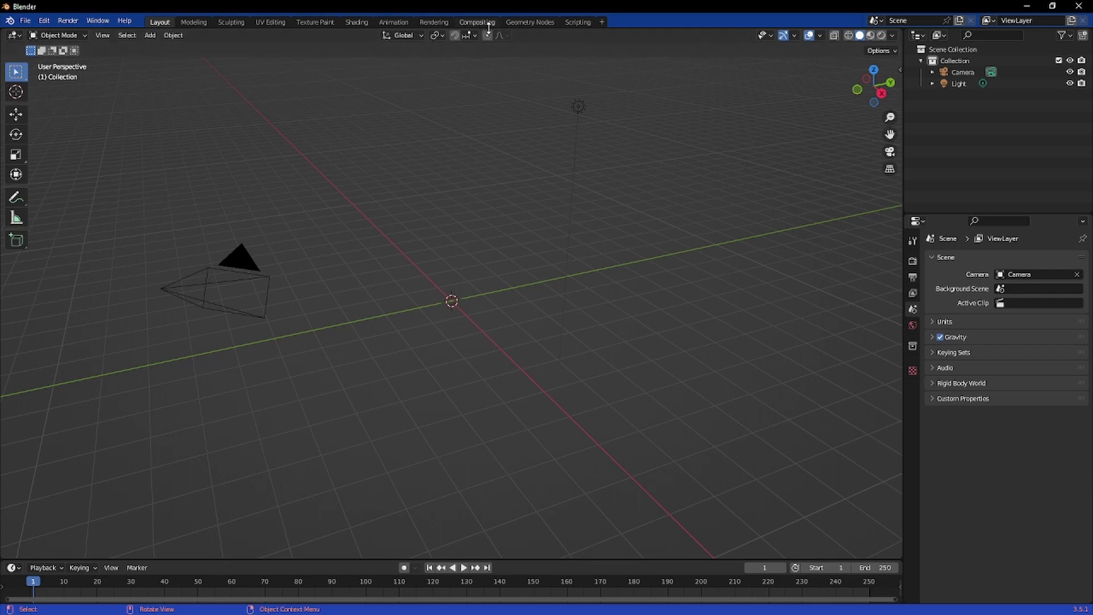
{"action": "left_click", "coordinate": [173, 35]}
{"action": "mouse_move", "coordinate": [190, 59]}
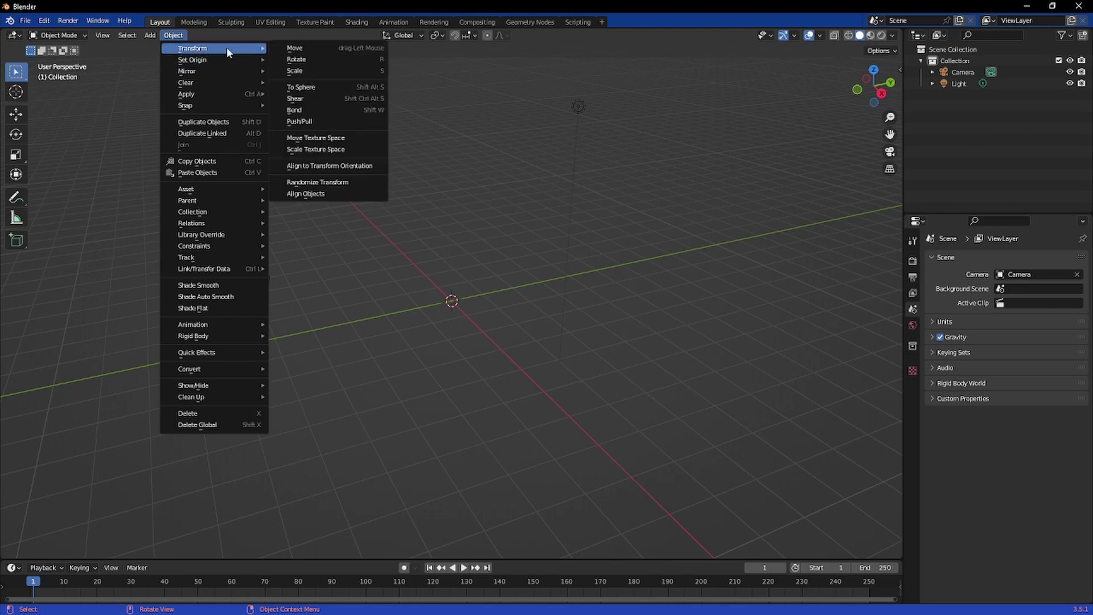
{"action": "mouse_move", "coordinate": [155, 36]}
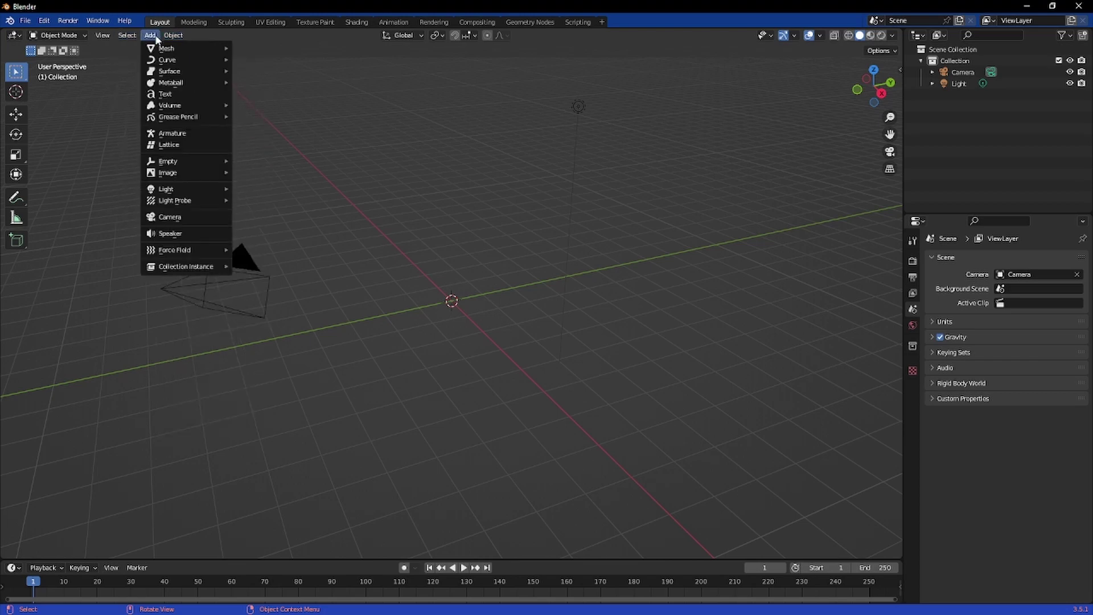
{"action": "key", "text": "a"}
{"action": "key", "text": "s"}
{"action": "left_click", "coordinate": [448, 341]}
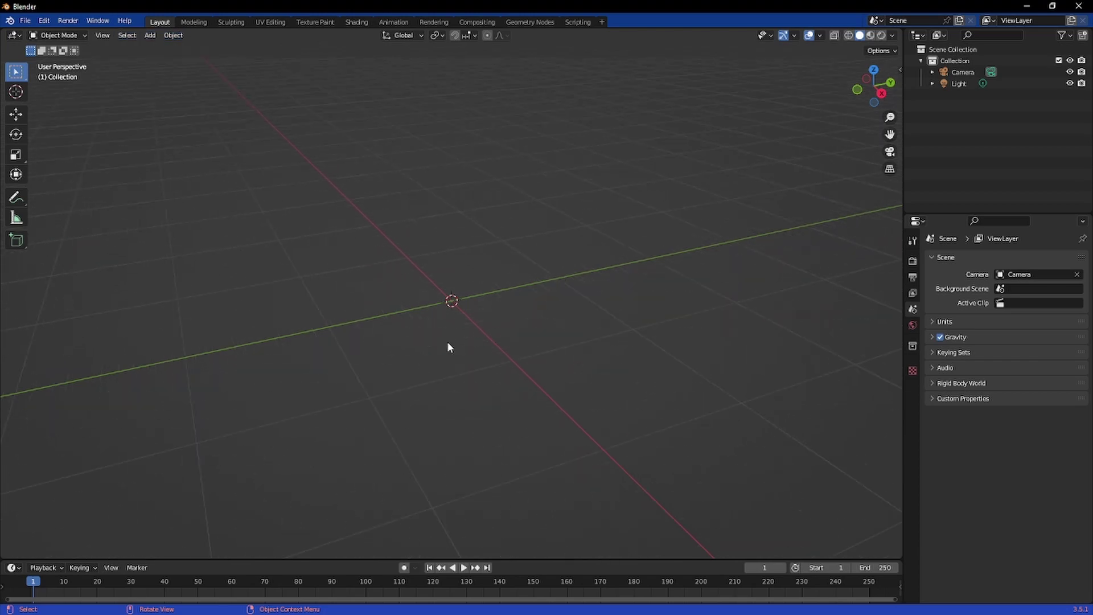
{"action": "key", "text": "ctrl+z"}
{"action": "middle_click_drag", "start_coordinate": [440, 333], "coordinate": [418, 408]}
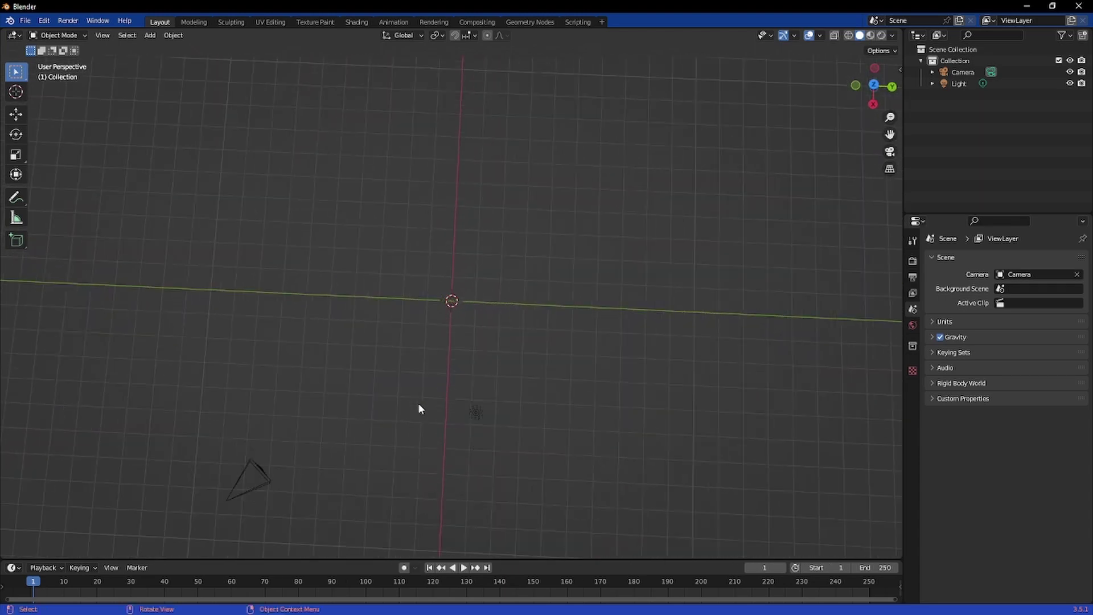
{"action": "scroll", "coordinate": [429, 397], "scroll_direction": "up", "scroll_amount": 5}
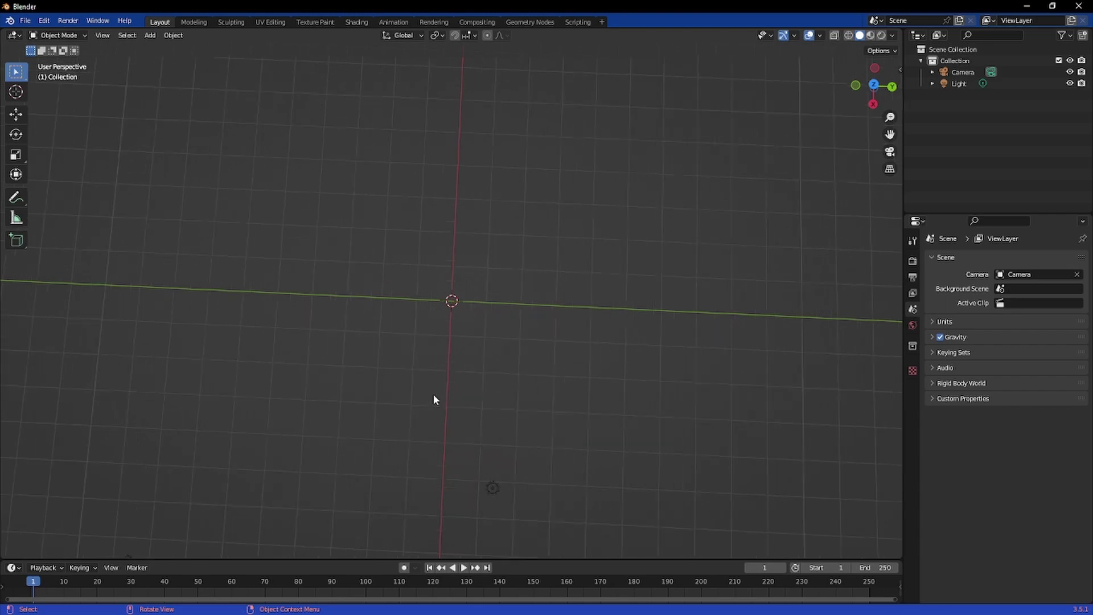
{"action": "scroll", "coordinate": [452, 387], "scroll_direction": "down", "scroll_amount": 4}
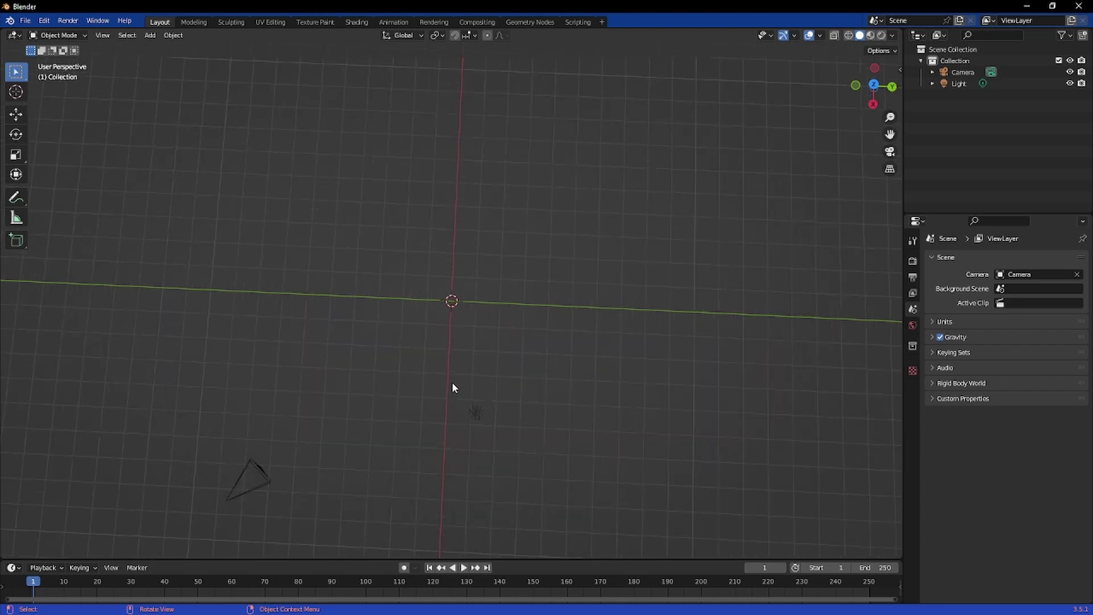
{"action": "scroll", "coordinate": [452, 387], "scroll_direction": "down", "scroll_amount": 1}
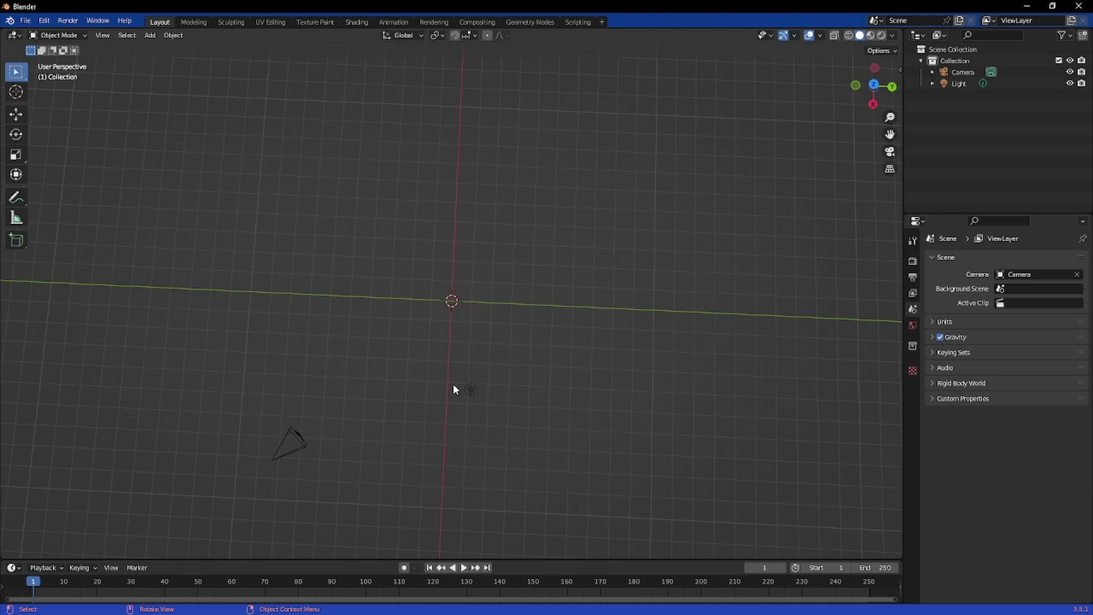
Add a text object at the world origin and expand the Geometry settings in its text data properties.
{"action": "key", "text": "shift+a"}
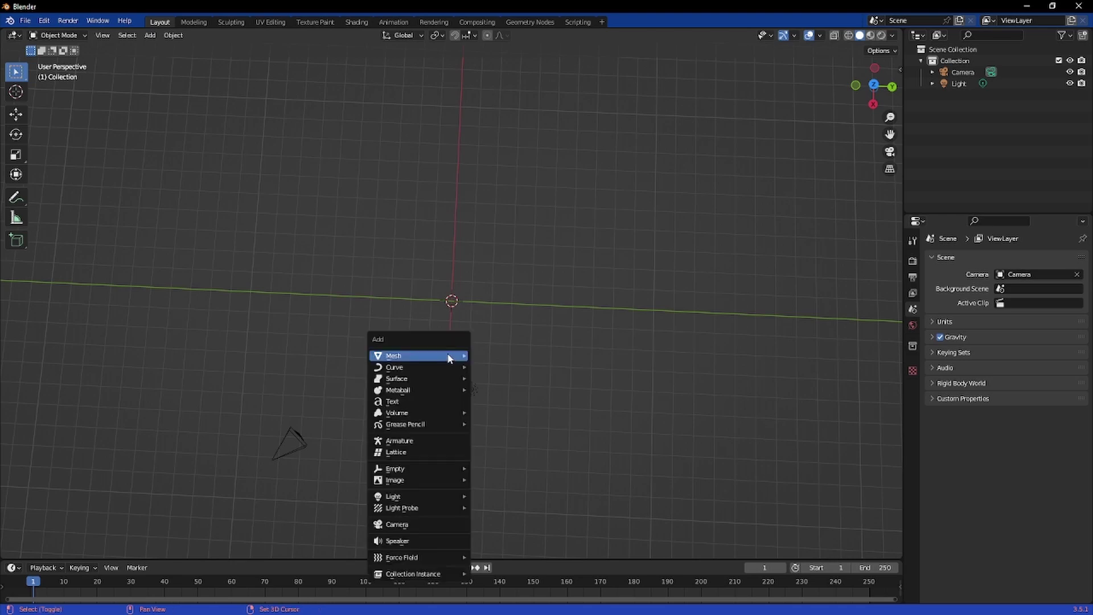
{"action": "left_click", "coordinate": [436, 403]}
{"action": "middle_click_drag", "start_coordinate": [451, 395], "coordinate": [678, 341]}
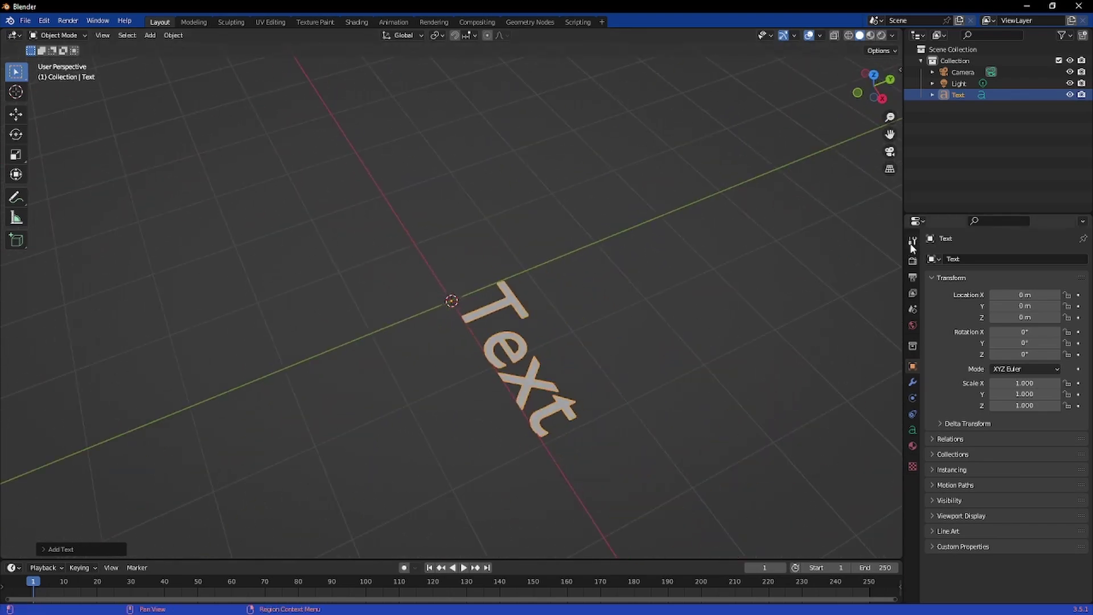
{"action": "left_click", "coordinate": [912, 430]}
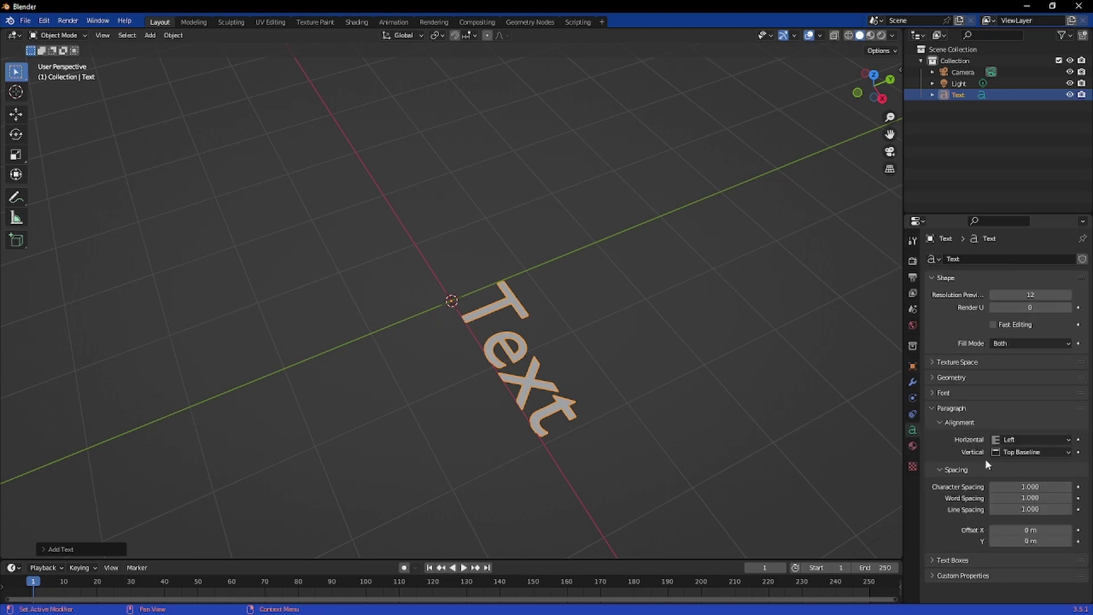
{"action": "left_click", "coordinate": [958, 379]}
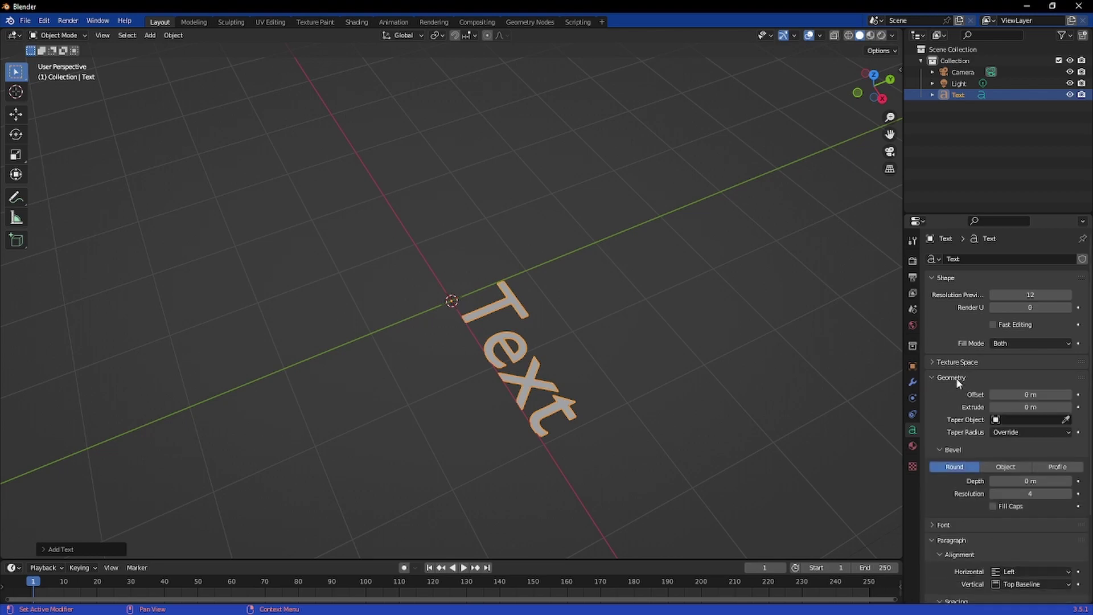
{"action": "middle_click_drag", "start_coordinate": [651, 374], "coordinate": [720, 424]}
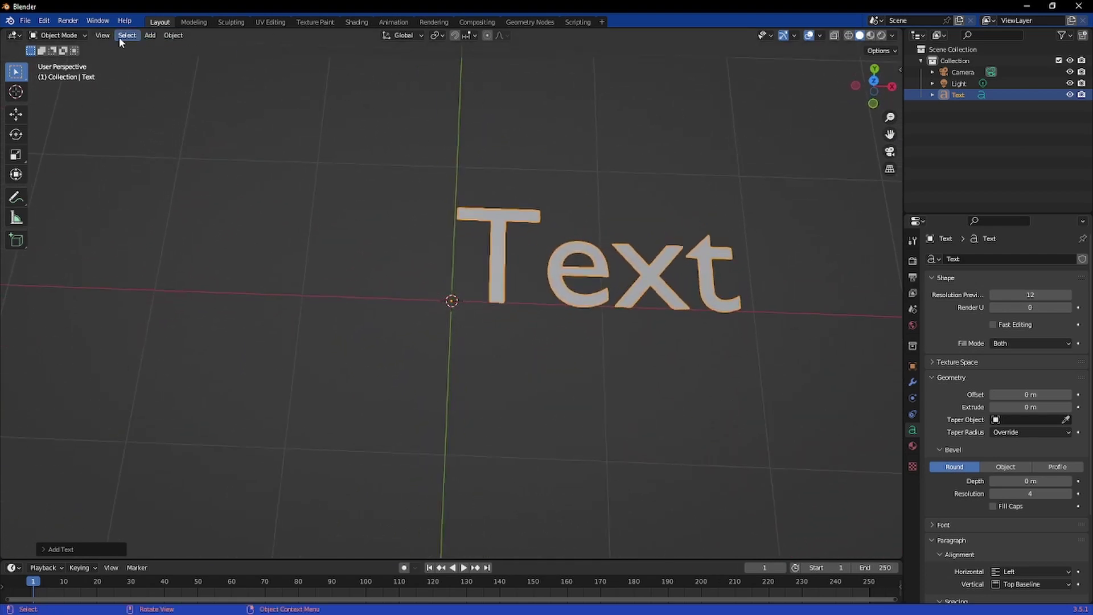
{"action": "middle_click_drag", "start_coordinate": [806, 251], "coordinate": [697, 173]}
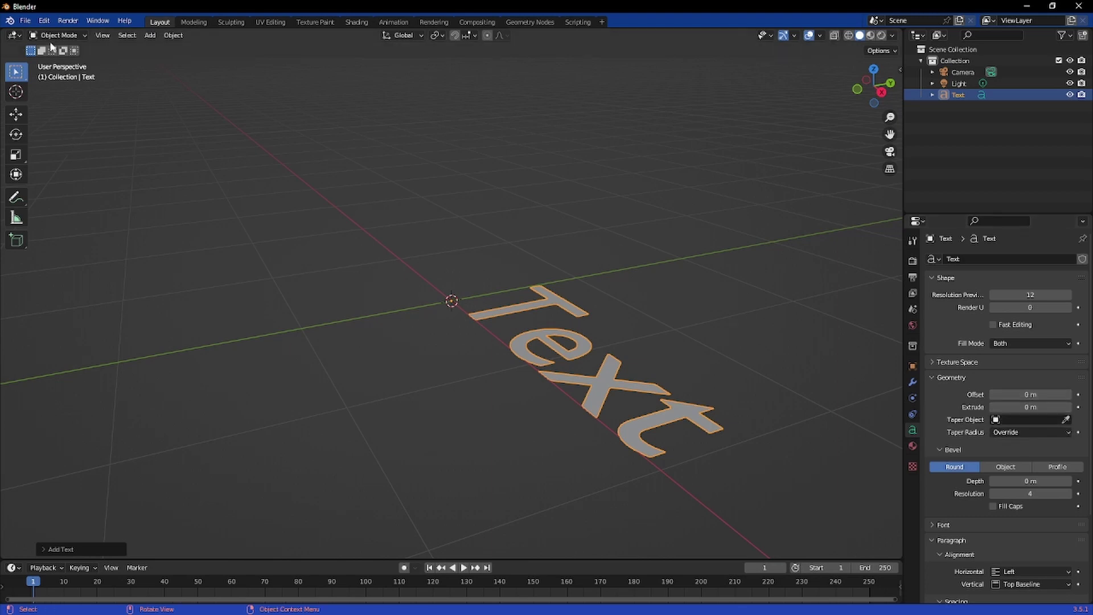
Switch the text object into Edit Mode and back to Object Mode, twice.
{"action": "left_click", "coordinate": [65, 35]}
{"action": "left_click", "coordinate": [62, 60]}
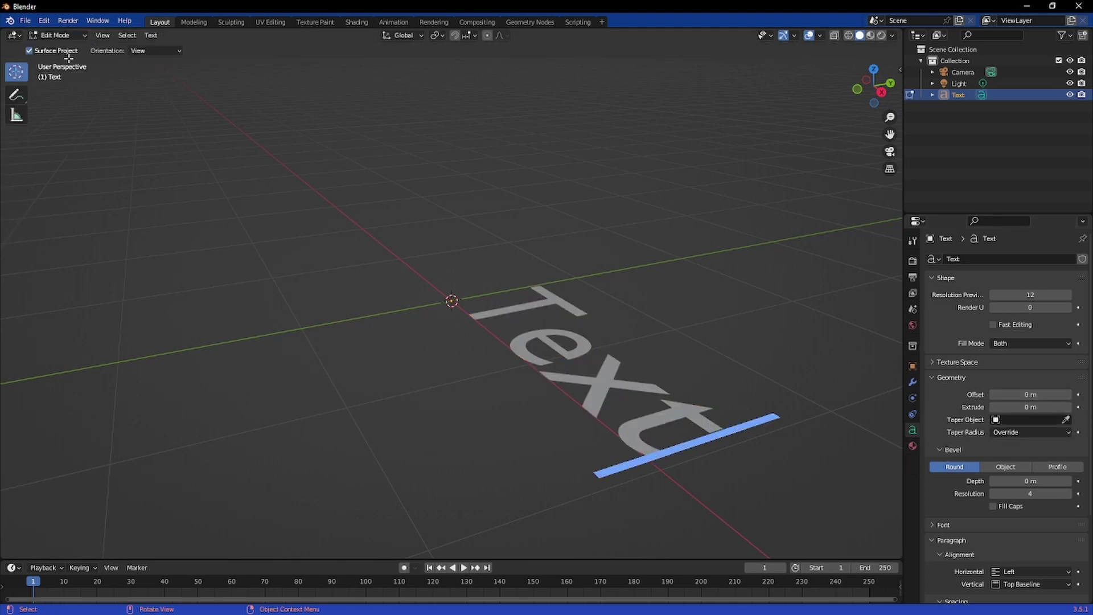
{"action": "left_click", "coordinate": [67, 33]}
{"action": "left_click", "coordinate": [67, 48]}
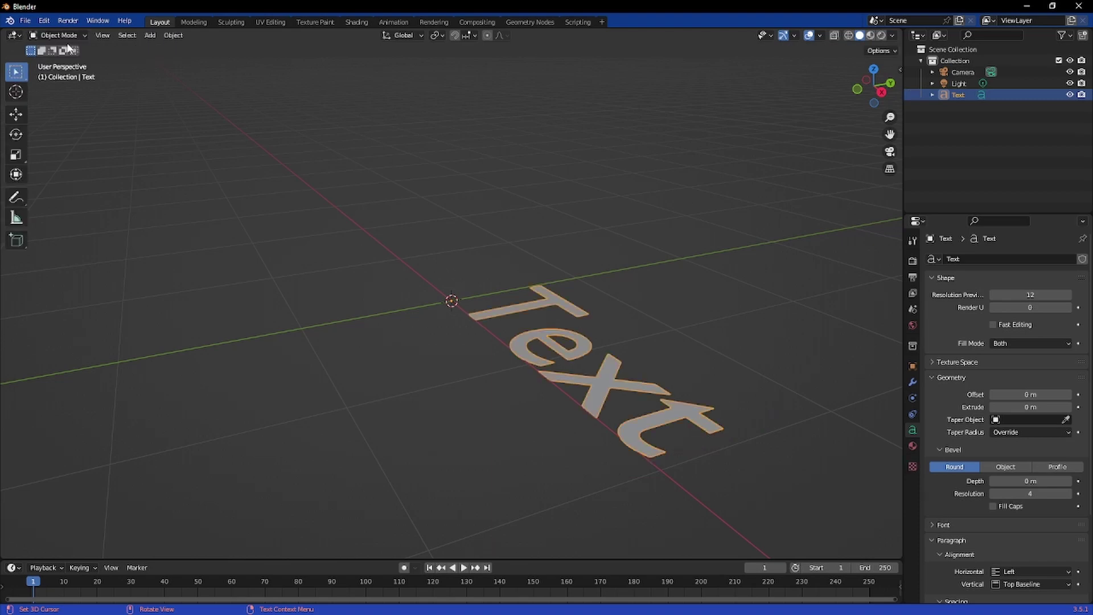
{"action": "key", "text": "Tab"}
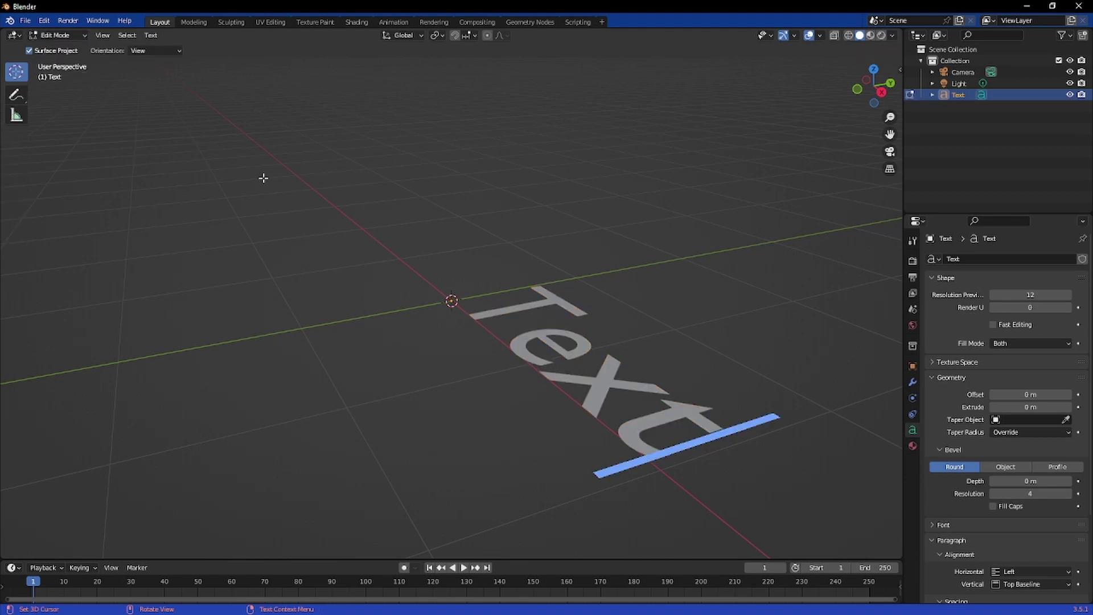
{"action": "key", "text": "Tab"}
Extrude the text by 0.18 m and give it a round bevel with a depth of 0.01 m.
{"action": "middle_click_drag", "start_coordinate": [473, 222], "coordinate": [515, 234]}
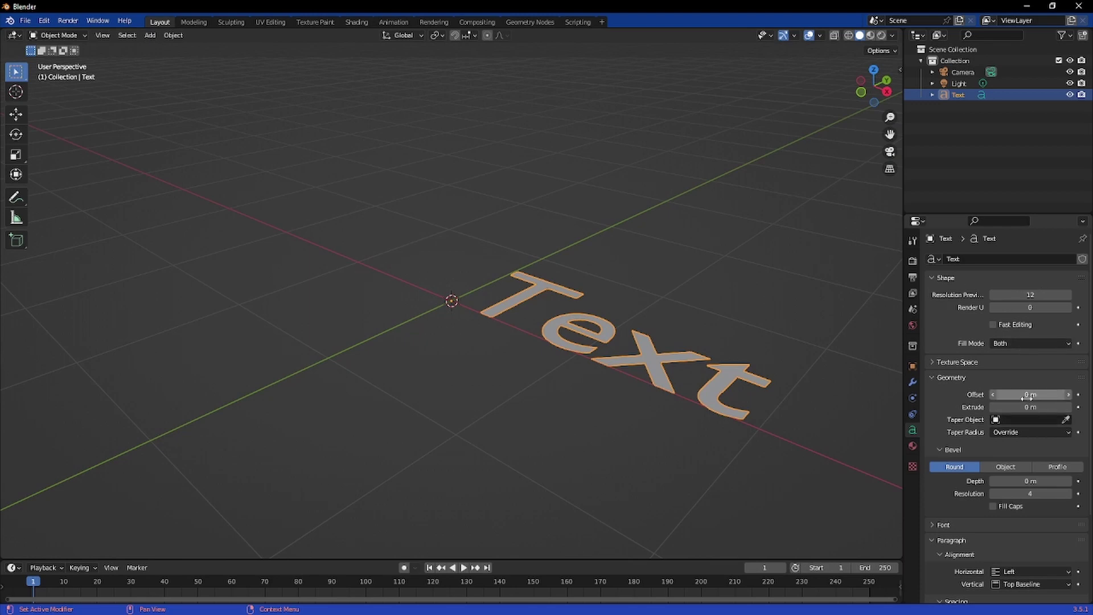
{"action": "mouse_move", "coordinate": [1031, 407]}
{"action": "left_mouse_down"}
{"action": "mouse_move", "coordinate": [1055, 407]}
{"action": "mouse_move", "coordinate": [1019, 407]}
{"action": "left_mouse_up"}
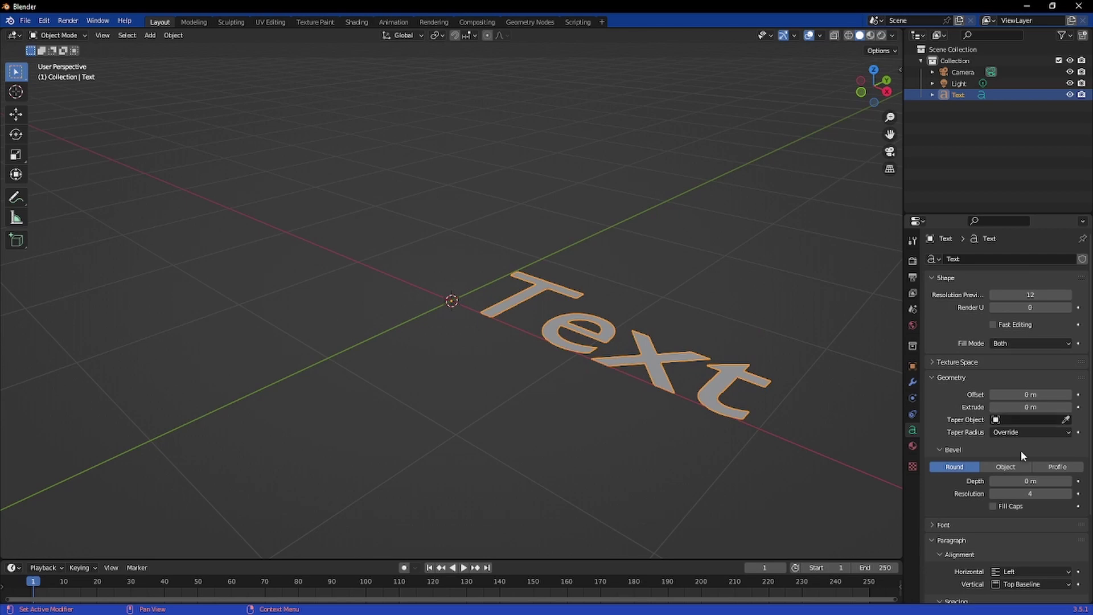
{"action": "left_click_drag", "start_coordinate": [1019, 407], "coordinate": [1042, 407]}
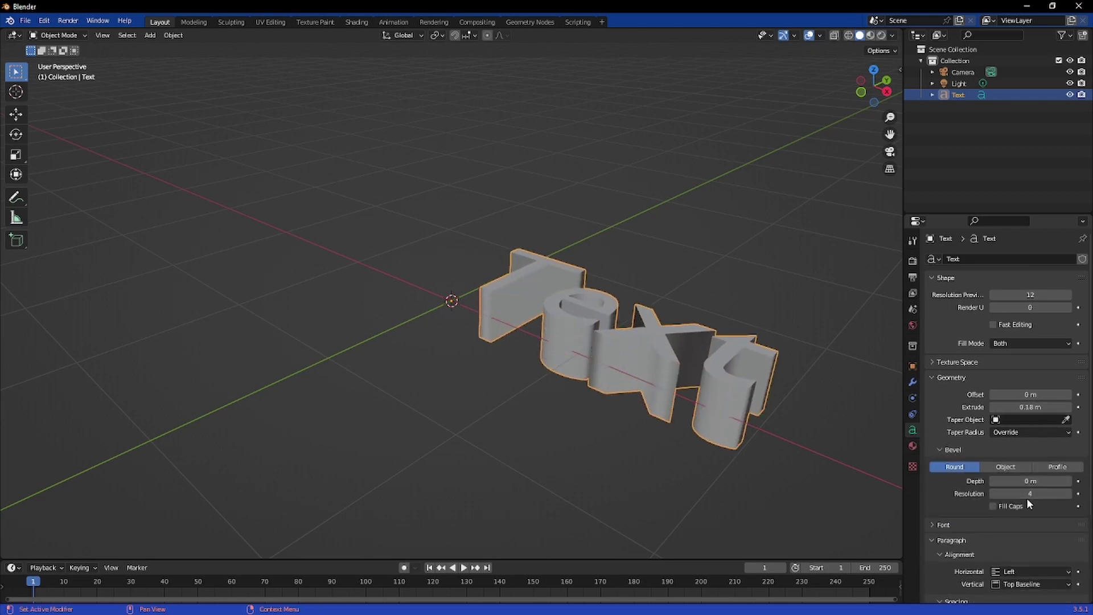
{"action": "left_click_drag", "start_coordinate": [1027, 481], "coordinate": [1030, 481]}
{"action": "key", "text": "ctrl+z"}
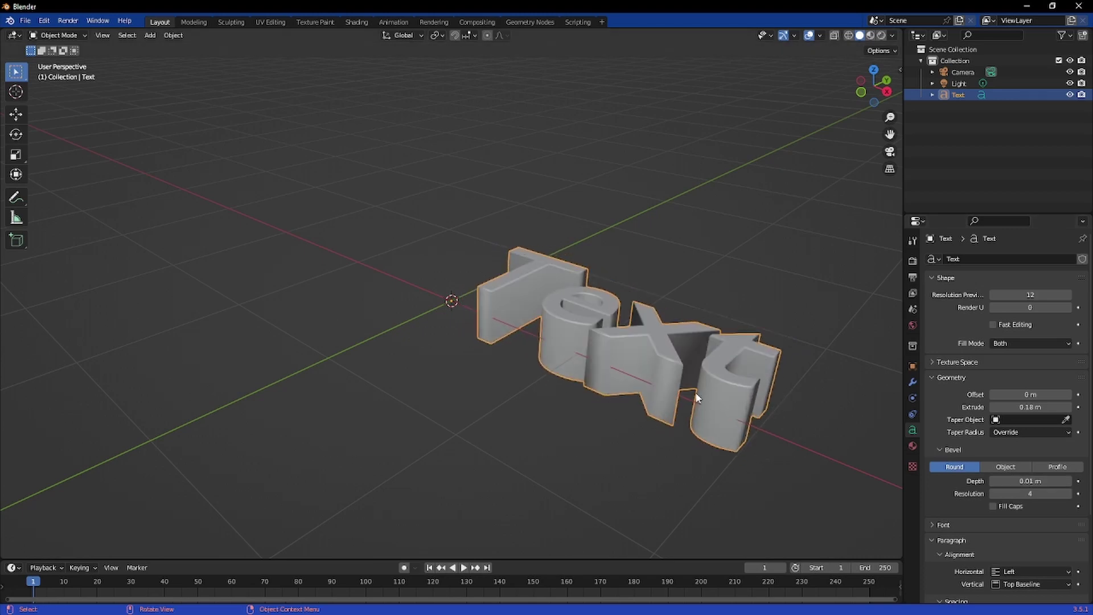
{"action": "mouse_move", "coordinate": [695, 392]}
{"action": "middle_mouse_down"}
{"action": "mouse_move", "coordinate": [735, 462]}
{"action": "mouse_move", "coordinate": [717, 425]}
{"action": "mouse_move", "coordinate": [576, 302]}
{"action": "mouse_move", "coordinate": [556, 348]}
{"action": "mouse_move", "coordinate": [726, 419]}
{"action": "mouse_move", "coordinate": [711, 401]}
{"action": "middle_mouse_up"}
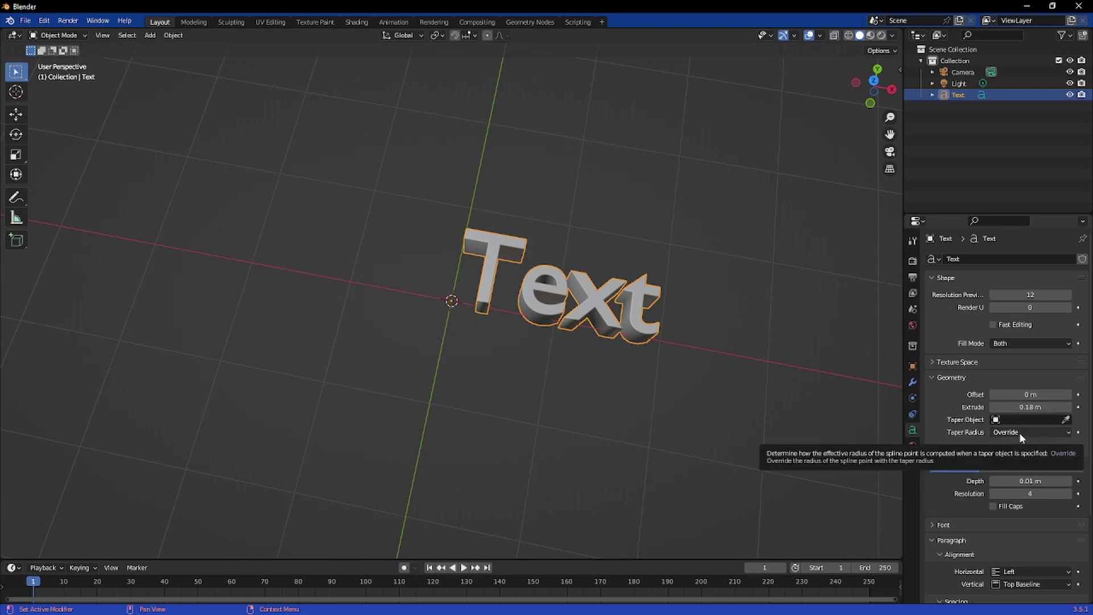
Try the fill modes None and Front on the extruded text and compare how its faces are closed.
{"action": "middle_click_drag", "start_coordinate": [688, 305], "coordinate": [495, 228]}
{"action": "middle_click_drag", "start_coordinate": [447, 87], "coordinate": [548, 289]}
{"action": "left_click", "coordinate": [1031, 342]}
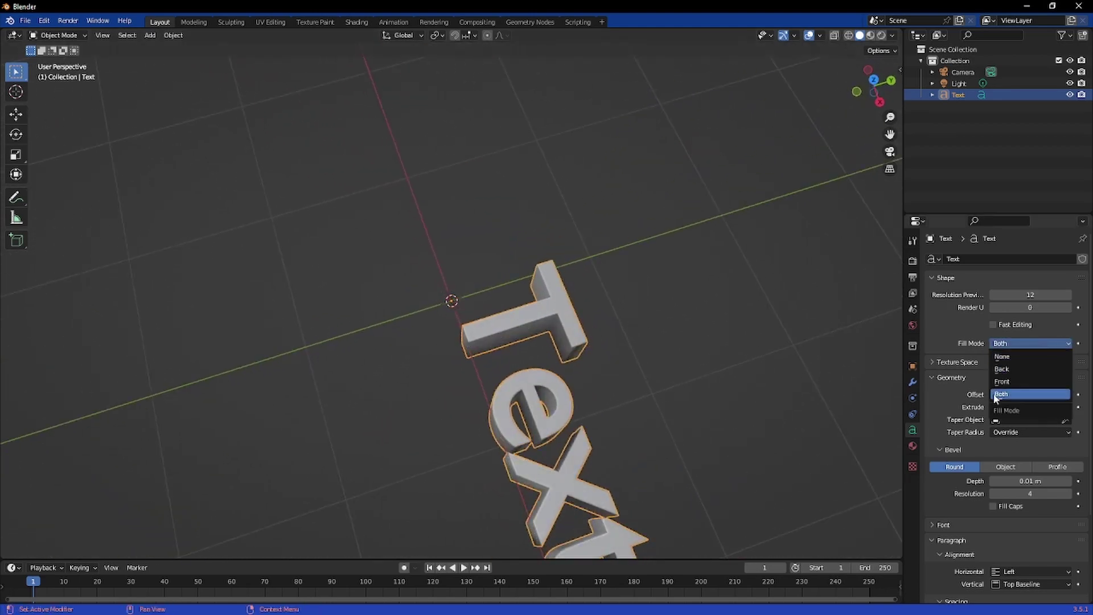
{"action": "left_click", "coordinate": [1005, 355]}
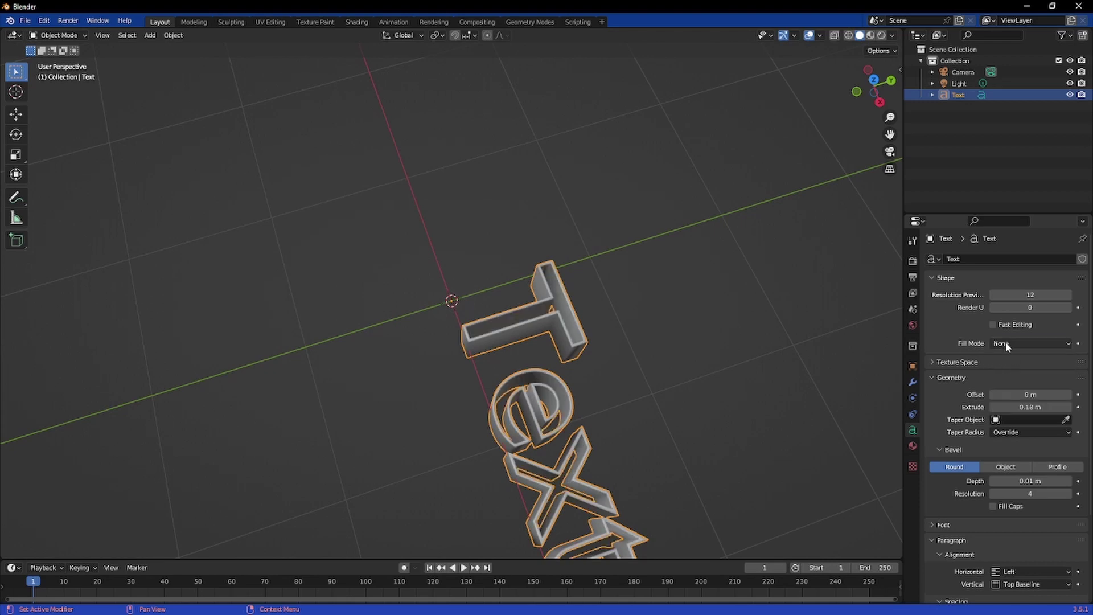
{"action": "left_click", "coordinate": [1005, 342]}
{"action": "left_click", "coordinate": [1000, 381]}
{"action": "middle_click_drag", "start_coordinate": [753, 449], "coordinate": [979, 381]}
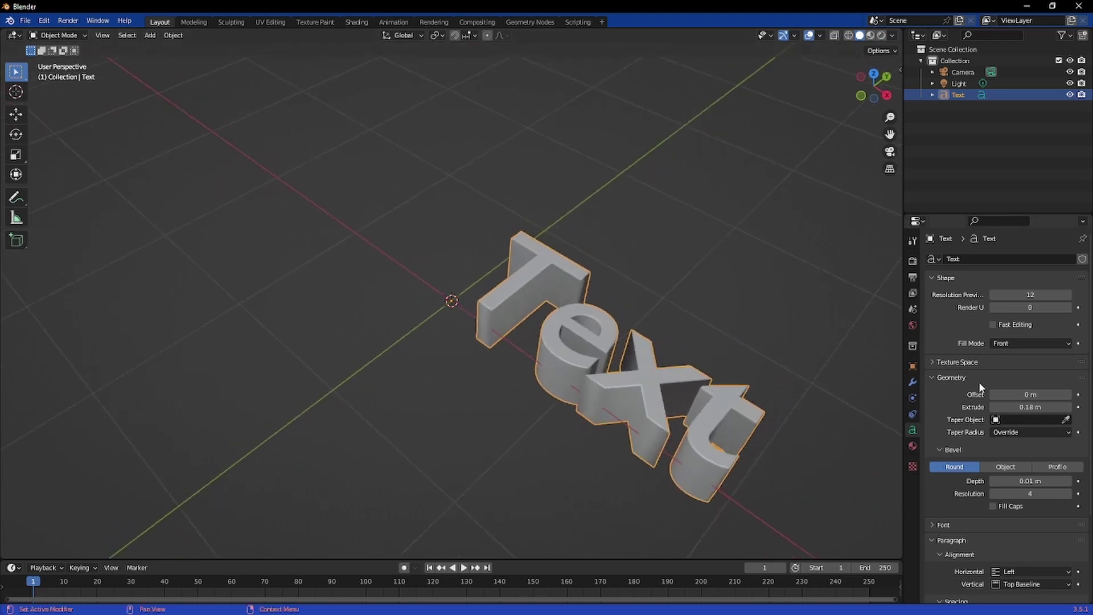
Set the text's Fill Mode to None and view the hollow letters from a lower angle.
{"action": "left_click", "coordinate": [1016, 346]}
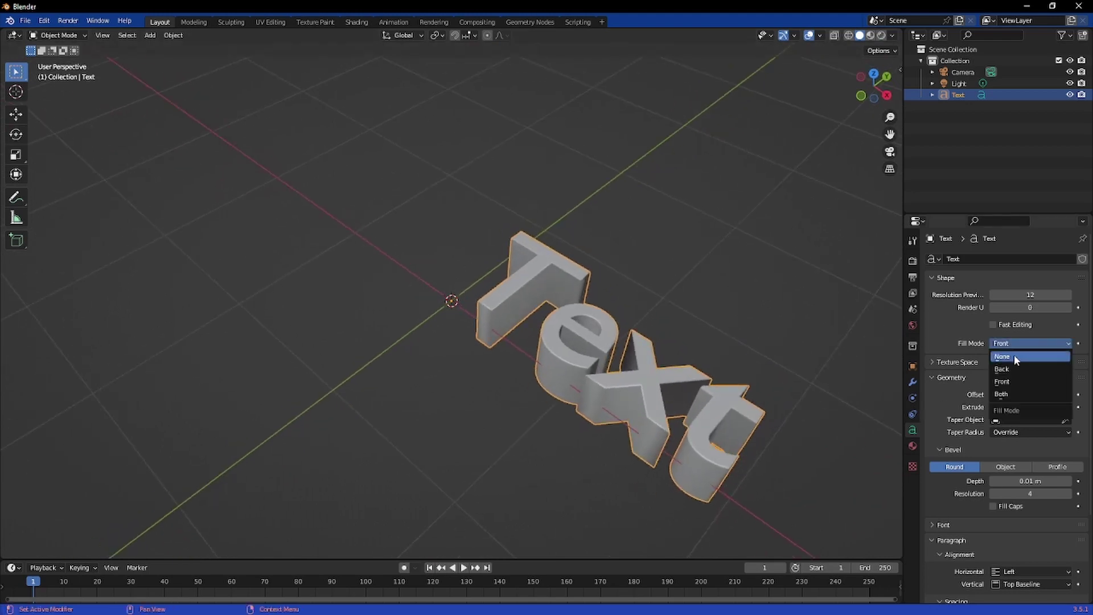
{"action": "left_click", "coordinate": [1013, 356]}
{"action": "middle_click_drag", "start_coordinate": [761, 365], "coordinate": [699, 337]}
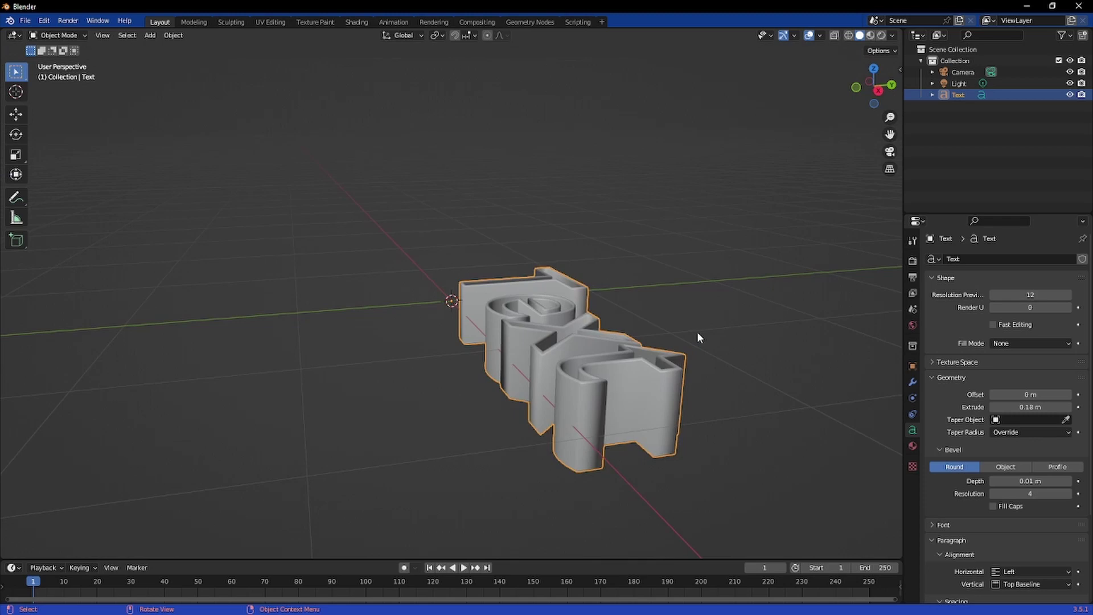
Look over the object types available to add without adding one, and deselect the text object.
{"action": "left_click", "coordinate": [150, 35]}
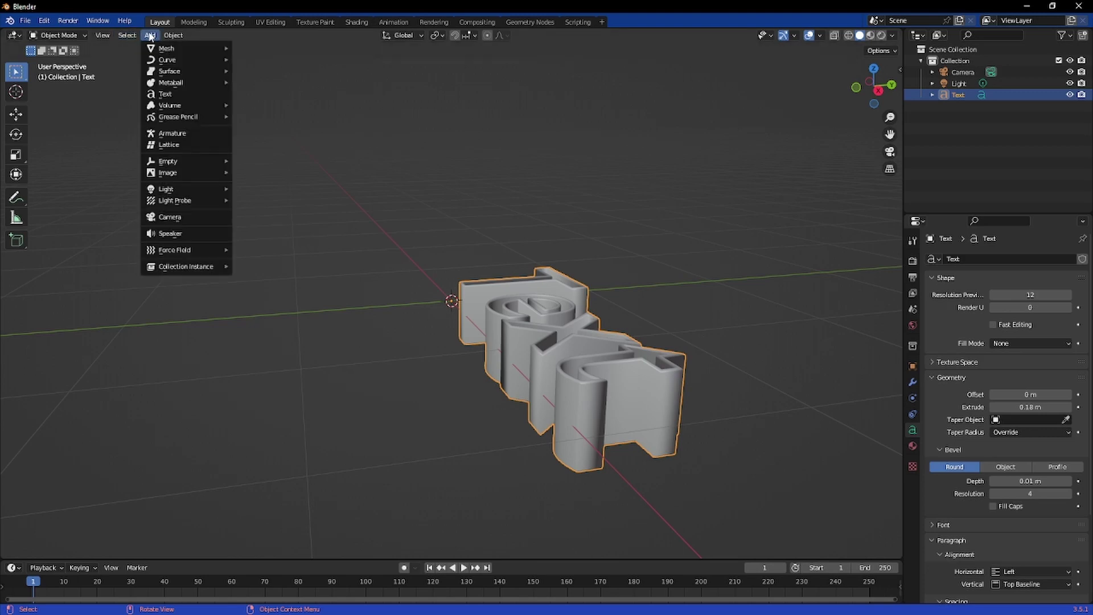
{"action": "key", "text": "shift+a"}
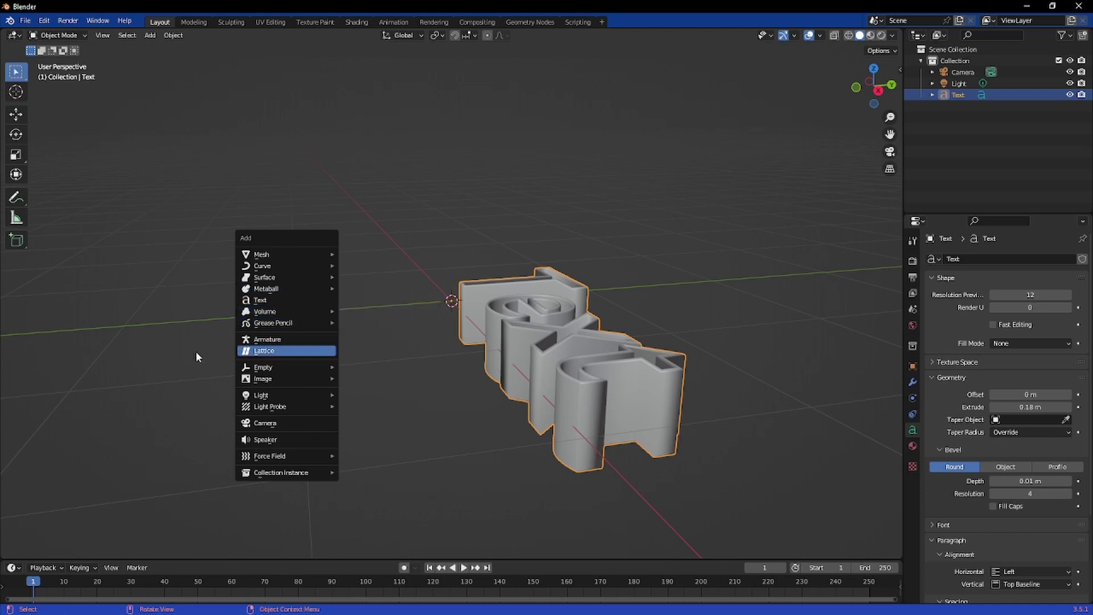
{"action": "left_click", "coordinate": [165, 353]}
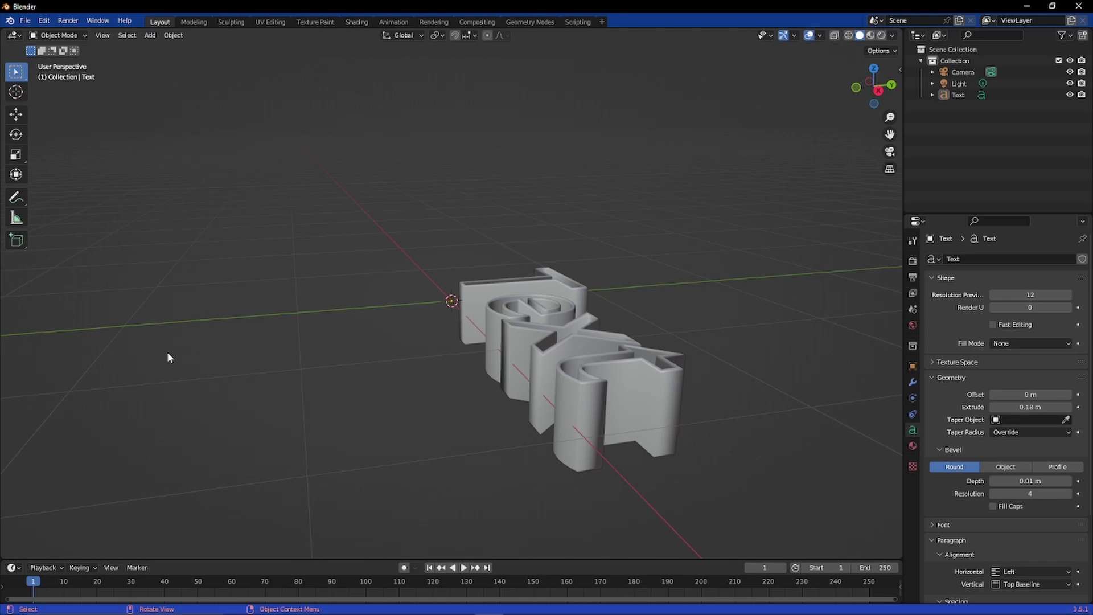
Enter Edit Mode on the text object while looking at it in the Top Orthographic view.
{"action": "middle_click_drag", "start_coordinate": [200, 329], "coordinate": [308, 345]}
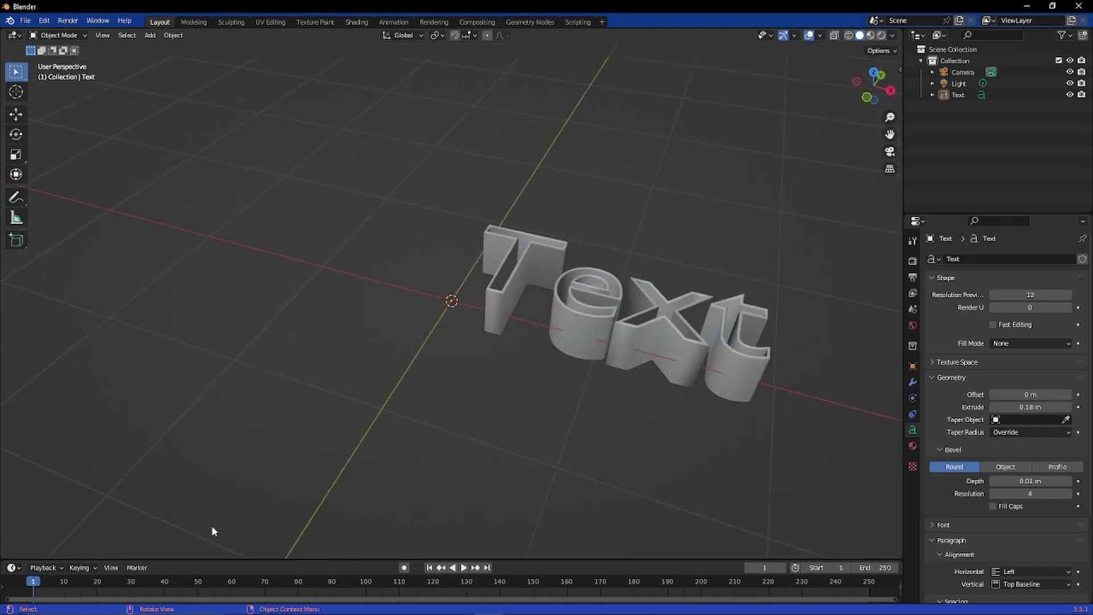
{"action": "middle_click_drag", "start_coordinate": [479, 469], "coordinate": [508, 505]}
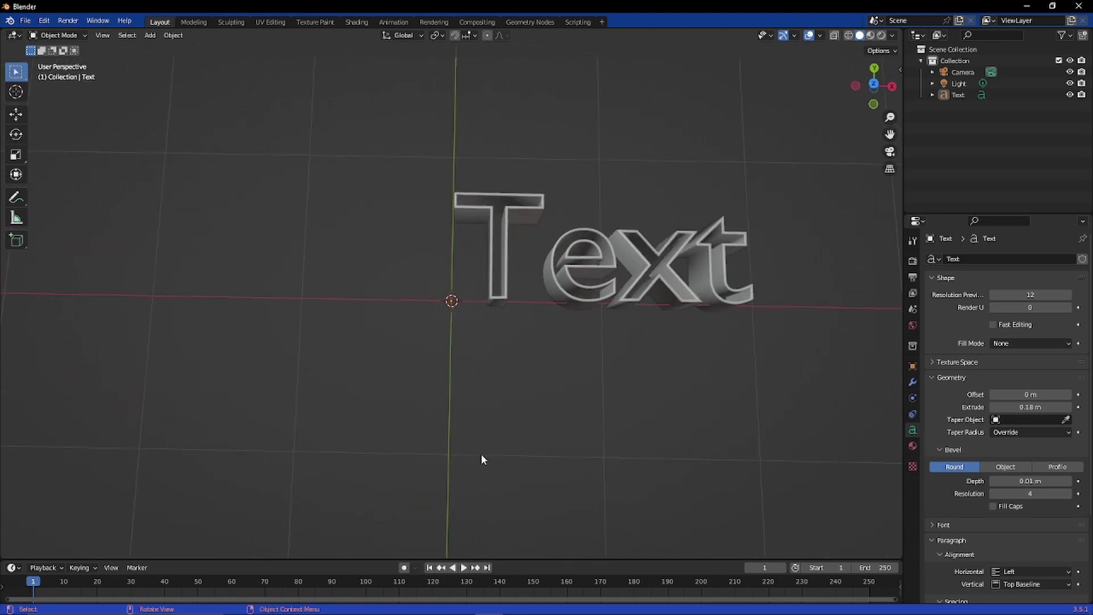
{"action": "key", "text": "KP_7"}
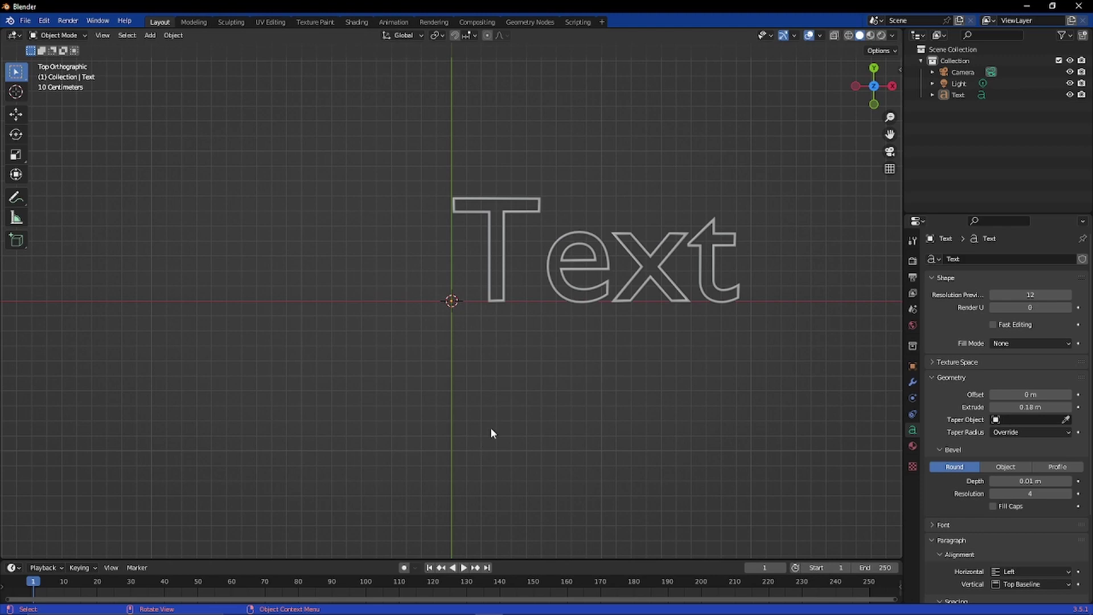
{"action": "middle_click_drag", "start_coordinate": [492, 433], "coordinate": [452, 470], "text": "shift"}
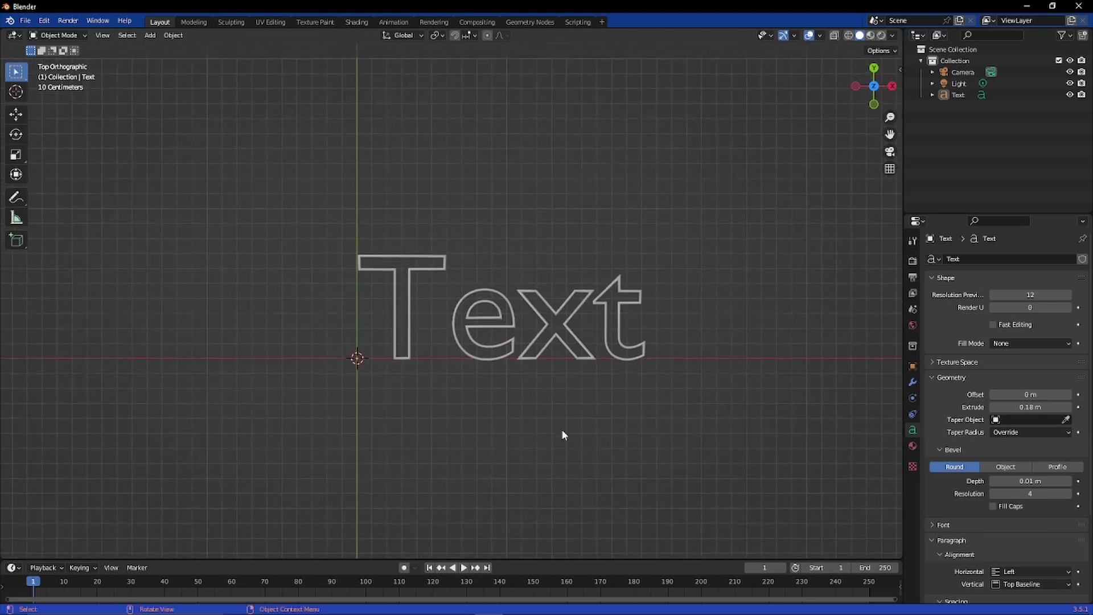
{"action": "middle_click_drag", "start_coordinate": [562, 430], "coordinate": [470, 393], "text": "shift"}
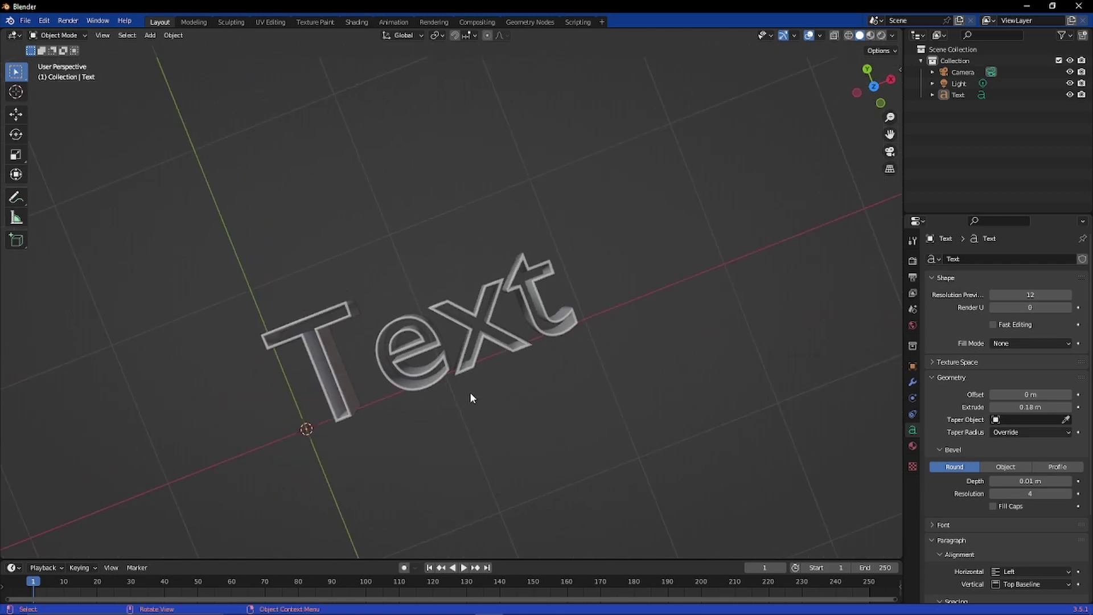
{"action": "key", "text": "KP_7"}
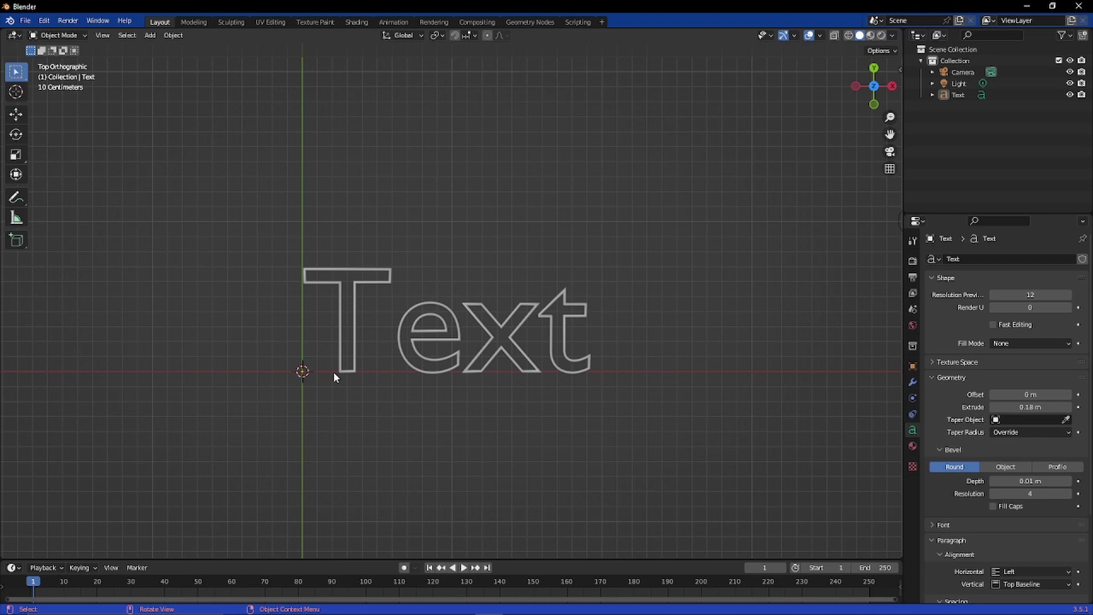
{"action": "key", "text": "Tab"}
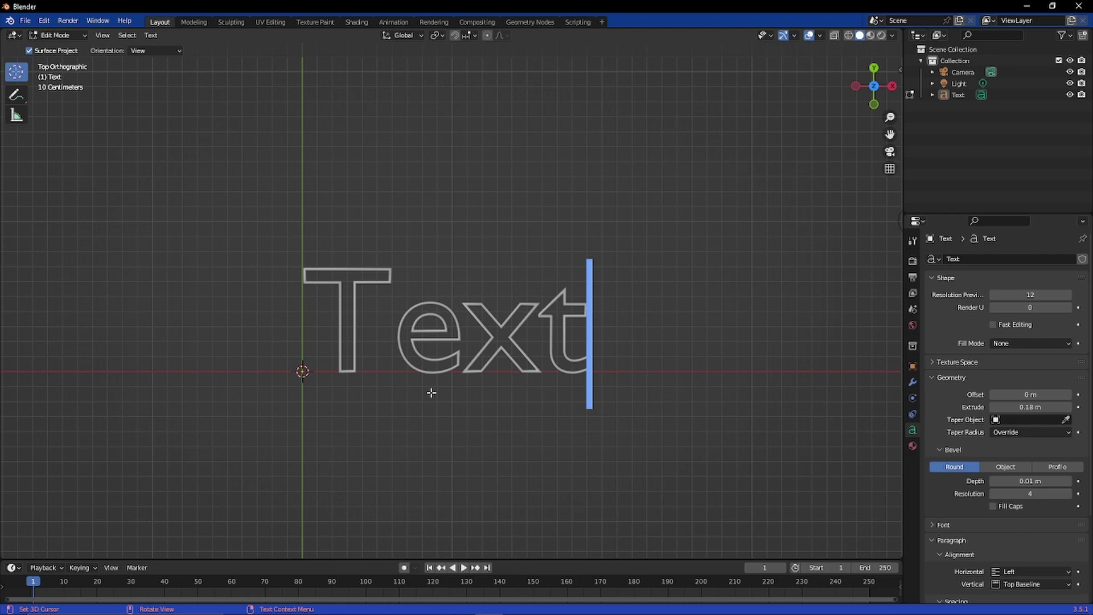
Replace the default word of the text object with "Grog".
{"action": "key", "text": "BackSpace"}
{"action": "key", "text": "BackSpace"}
{"action": "key", "text": "BackSpace"}
{"action": "key", "text": "BackSpace"}
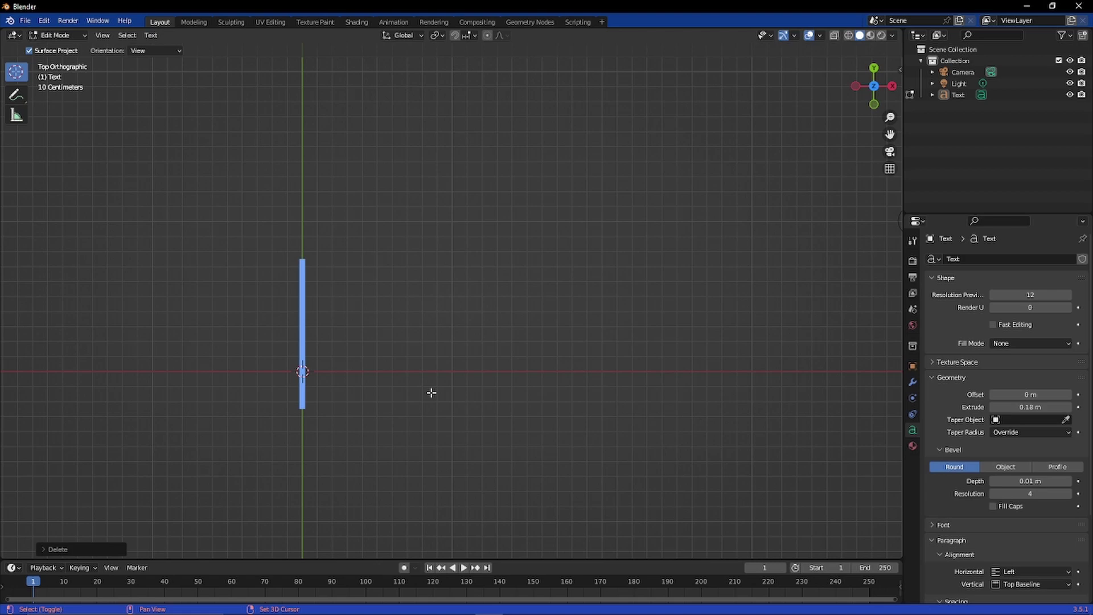
{"action": "type", "text": "Grog"}
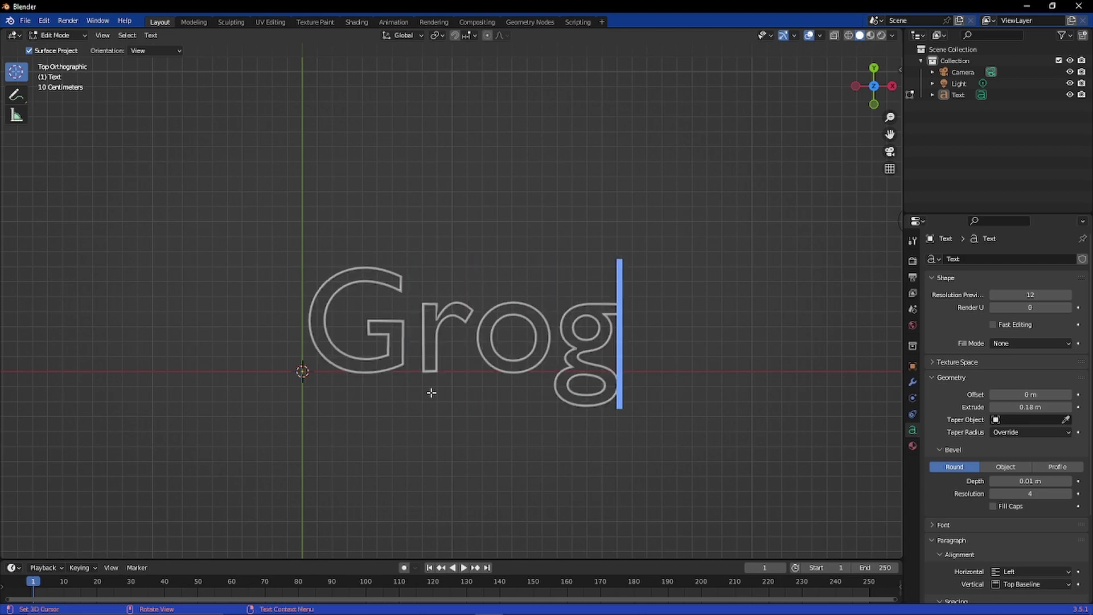
Delete the word "Grog" and enter "Mumps" as the text object's content.
{"action": "key", "text": "BackSpace"}
{"action": "key", "text": "BackSpace"}
{"action": "key", "text": "BackSpace"}
{"action": "key", "text": "BackSpace"}
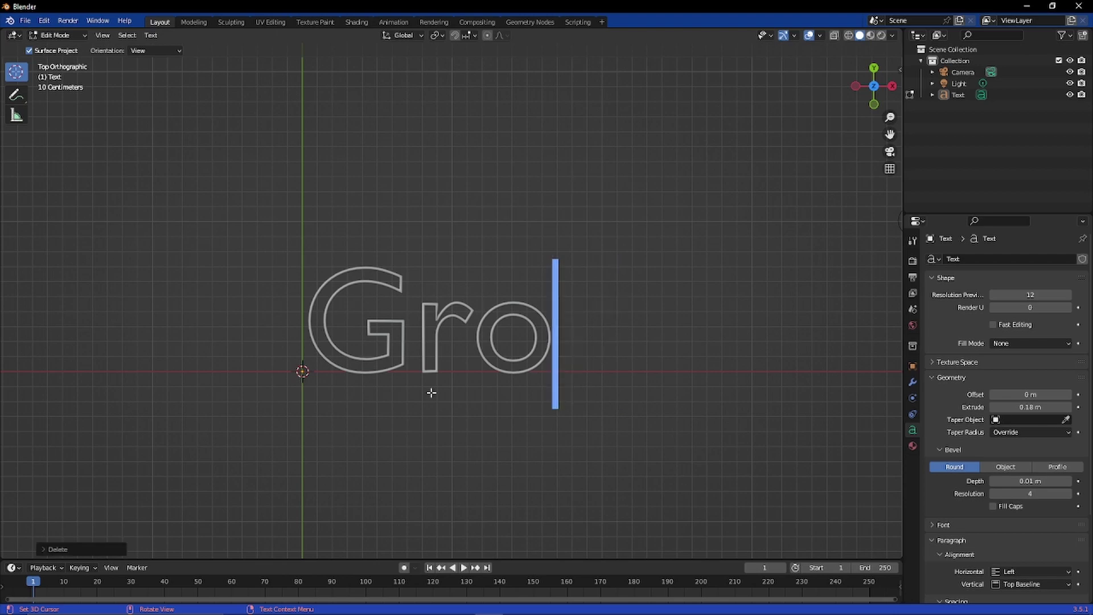
{"action": "key", "text": "shift"}
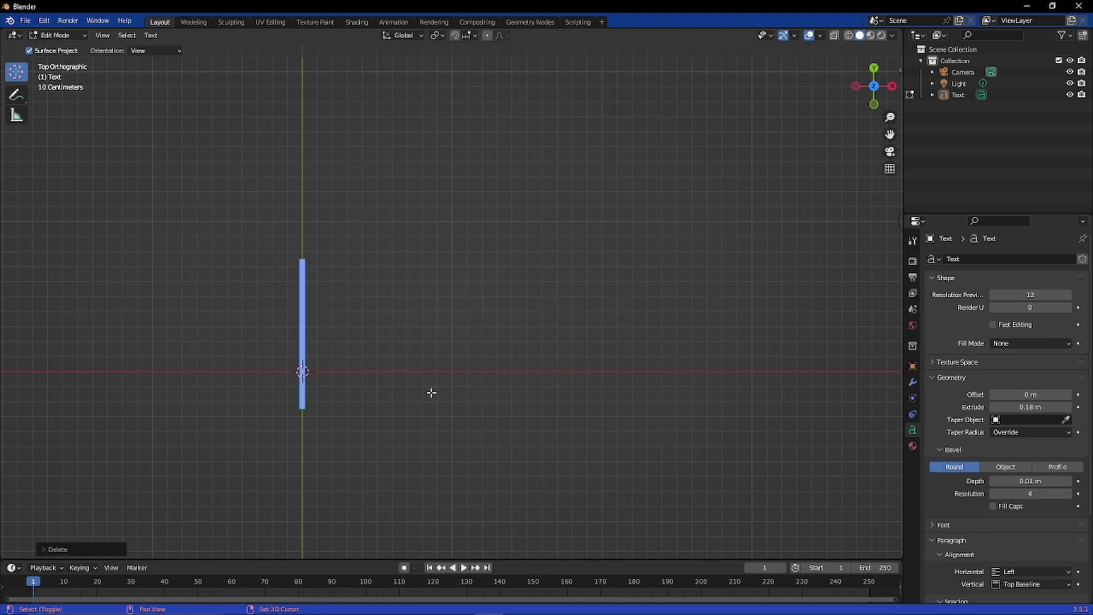
{"action": "type", "text": "Mumps"}
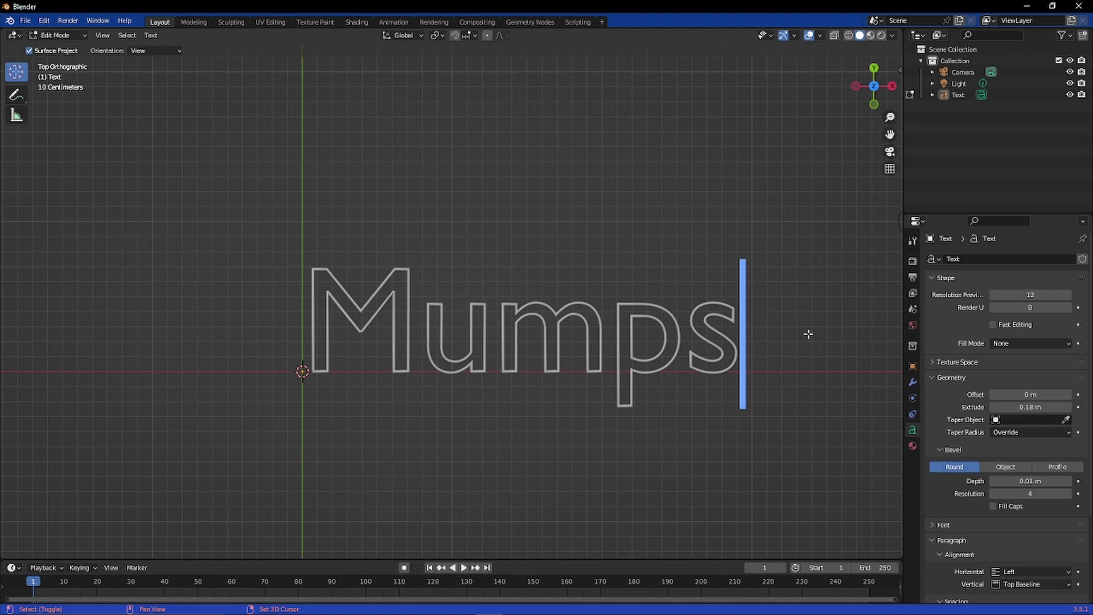
Extend and shrink the character selection back and forth across the word "Mumps".
{"action": "key", "text": "shift+Left"}
{"action": "key", "text": "shift+Left"}
{"action": "key", "text": "shift+Left"}
{"action": "key", "text": "shift+Left"}
{"action": "key", "text": "shift+Left"}
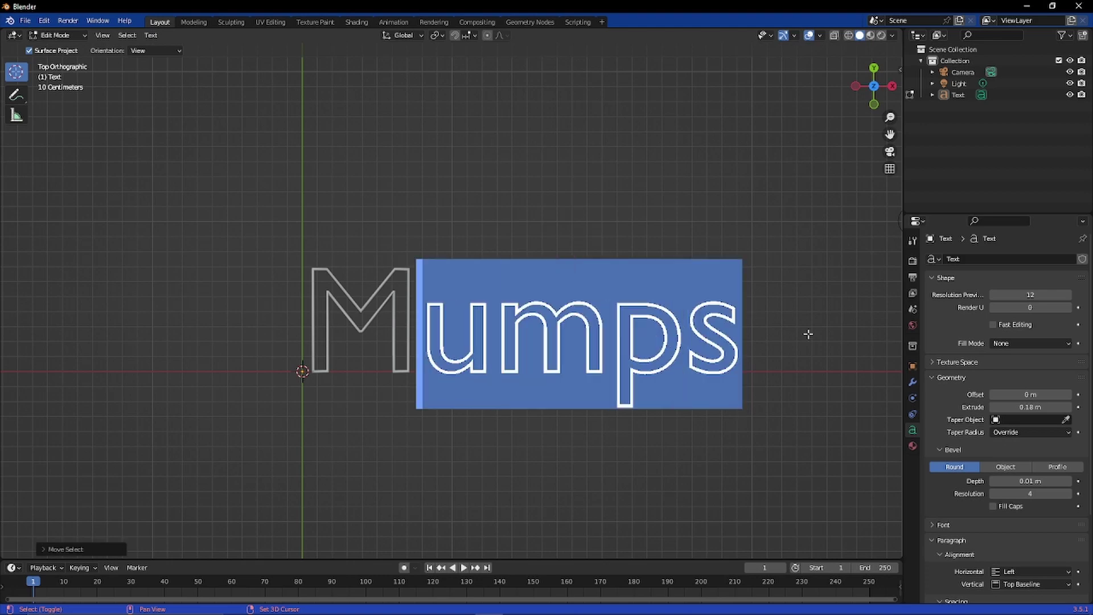
{"action": "key", "text": "shift+Right"}
{"action": "key", "text": "shift+Right"}
{"action": "key", "text": "shift+Left"}
{"action": "key", "text": "shift+Left"}
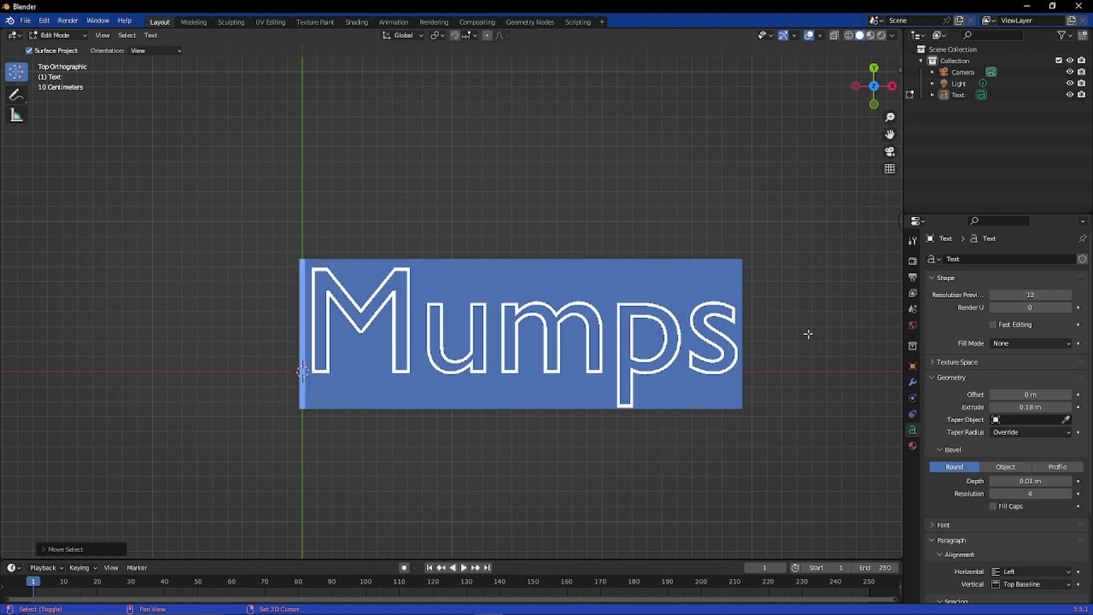
{"action": "key", "text": "shift+Right"}
{"action": "key", "text": "shift+Right"}
{"action": "key", "text": "shift+Right"}
{"action": "key", "text": "shift+Right"}
{"action": "key", "text": "shift+Left"}
{"action": "key", "text": "shift+Left"}
{"action": "key", "text": "shift+Left"}
{"action": "key", "text": "shift+Left"}
{"action": "key", "text": "shift+Right"}
{"action": "key", "text": "shift+Right"}
{"action": "key", "text": "shift+Right"}
{"action": "key", "text": "shift+Right"}
{"action": "key", "text": "shift+Left"}
{"action": "key", "text": "shift+Left"}
{"action": "key", "text": "shift+Left"}
{"action": "key", "text": "shift+Left"}
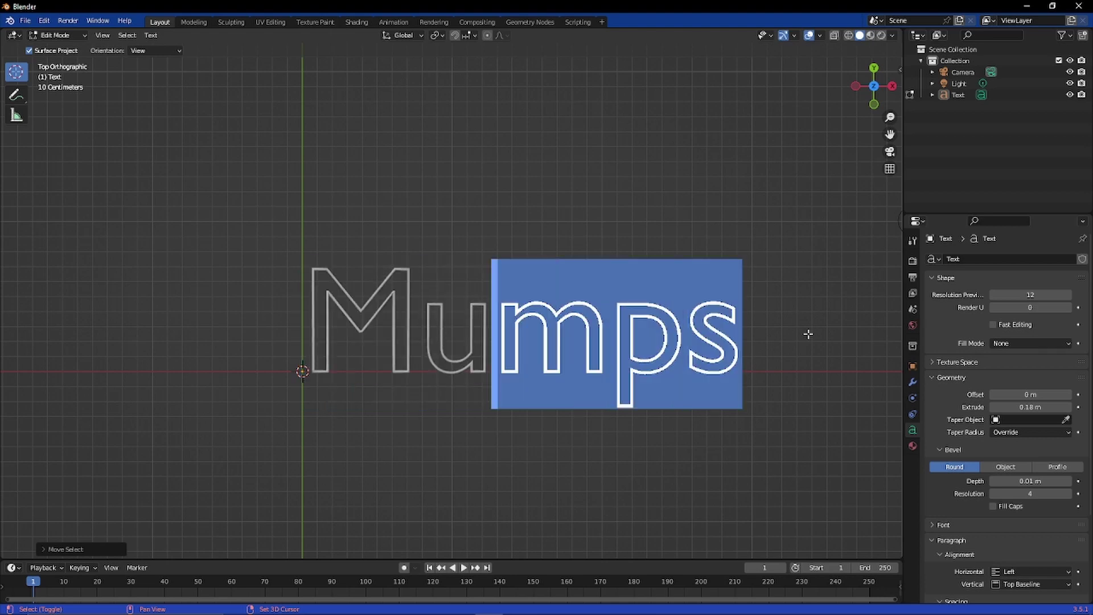
Select all five letters of "Mumps" and copy them.
{"action": "key", "text": "shift+Right"}
{"action": "key", "text": "shift+Right"}
{"action": "key", "text": "shift+Right"}
{"action": "key", "text": "shift+Right"}
{"action": "key", "text": "shift+Right"}
{"action": "key", "text": "shift+Left"}
{"action": "key", "text": "shift+Left"}
{"action": "key", "text": "shift+Left"}
{"action": "key", "text": "shift+Left"}
{"action": "key", "text": "shift+Left"}
{"action": "key", "text": "ctrl+c"}
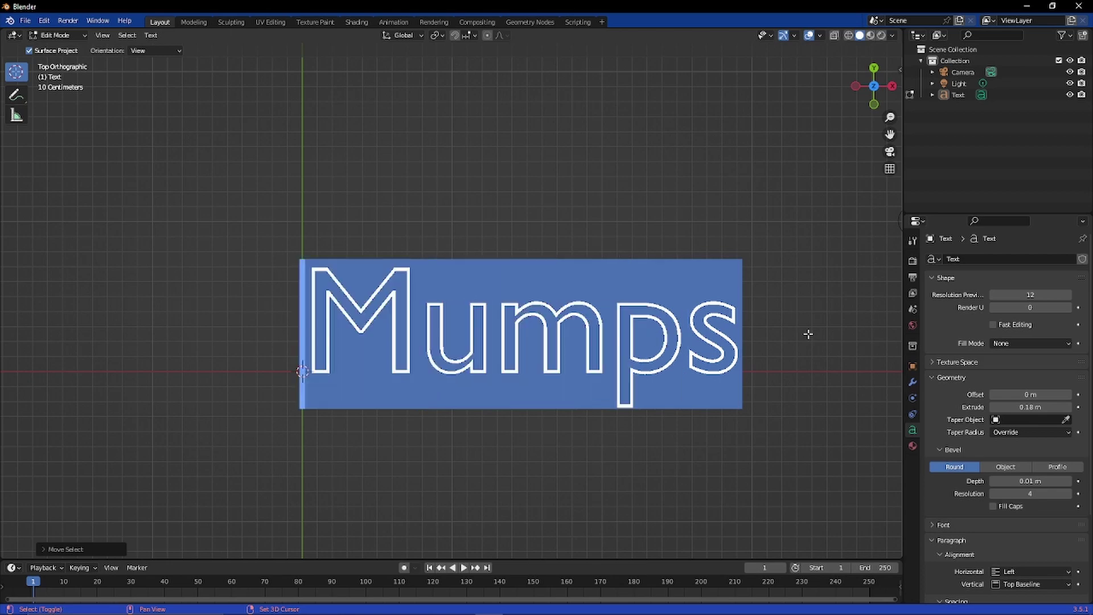
Clear the letter selection and select the whole word "Mumps" again from its end.
{"action": "key", "text": "shift+Right"}
{"action": "key", "text": "shift+Right"}
{"action": "key", "text": "shift+Right"}
{"action": "key", "text": "shift+Right"}
{"action": "key", "text": "shift+Right"}
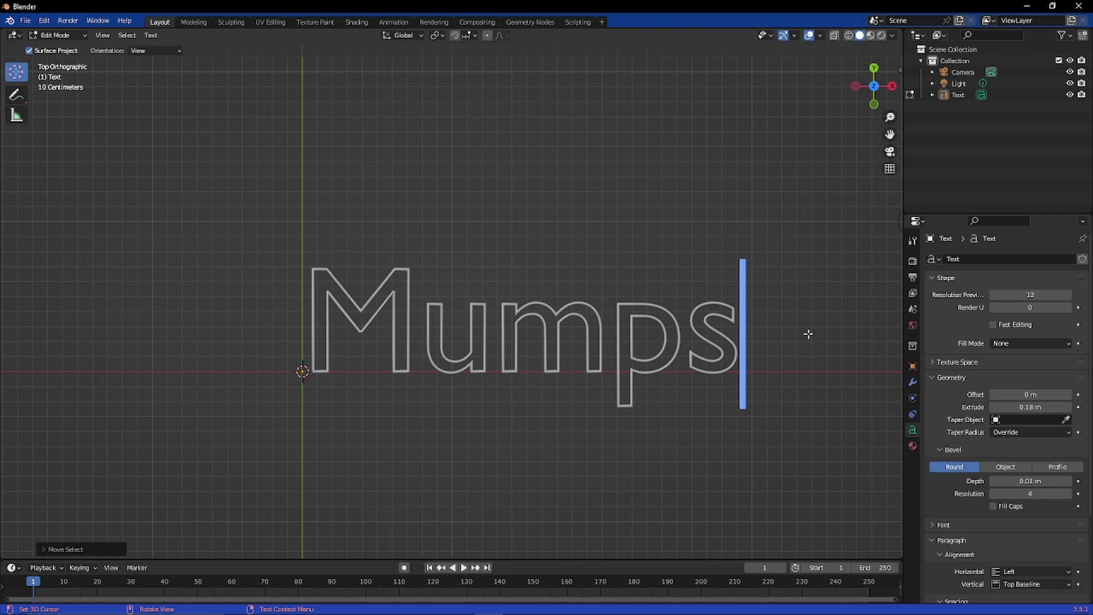
{"action": "key", "text": "Left"}
{"action": "key", "text": "Right"}
{"action": "key", "text": "shift+Left"}
{"action": "key", "text": "shift+Left"}
{"action": "key", "text": "shift+Left"}
{"action": "key", "text": "shift+Left"}
{"action": "key", "text": "shift+Left"}
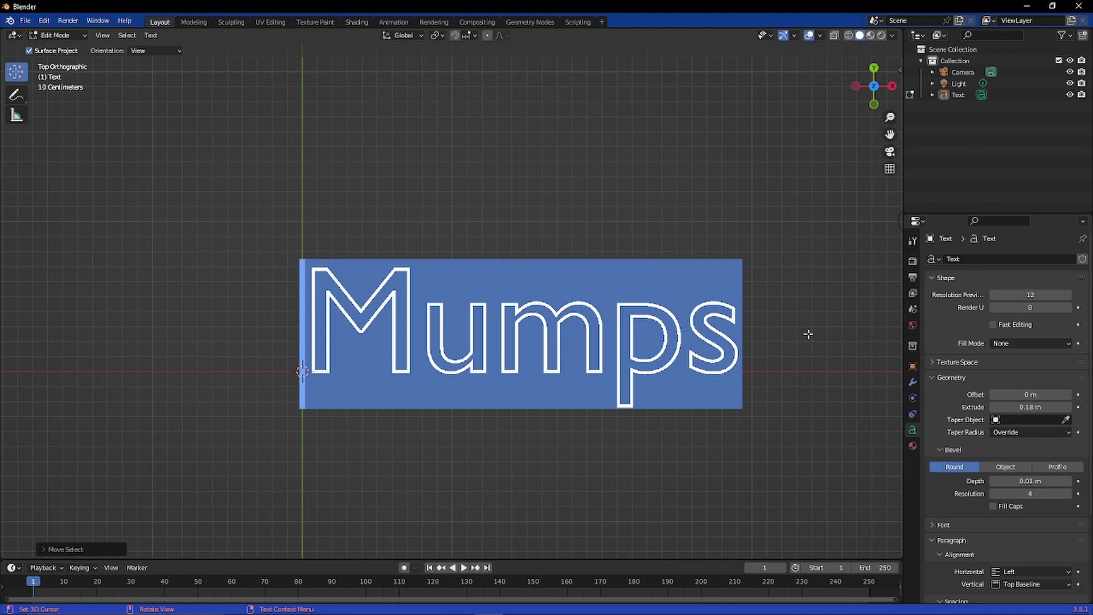
{"action": "key", "text": "ctrl"}
Paste the copied word at the end of the text so it reads "MumpsMumps".
{"action": "key", "text": "Right"}
{"action": "key", "text": "Right"}
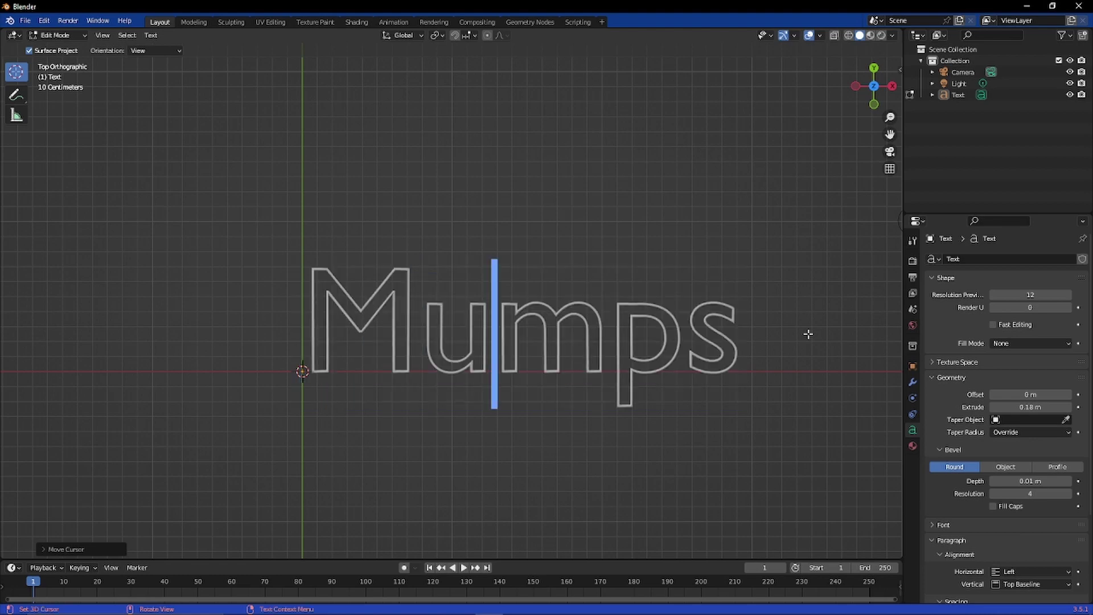
{"action": "key", "text": "End"}
{"action": "key", "text": "ctrl+v"}
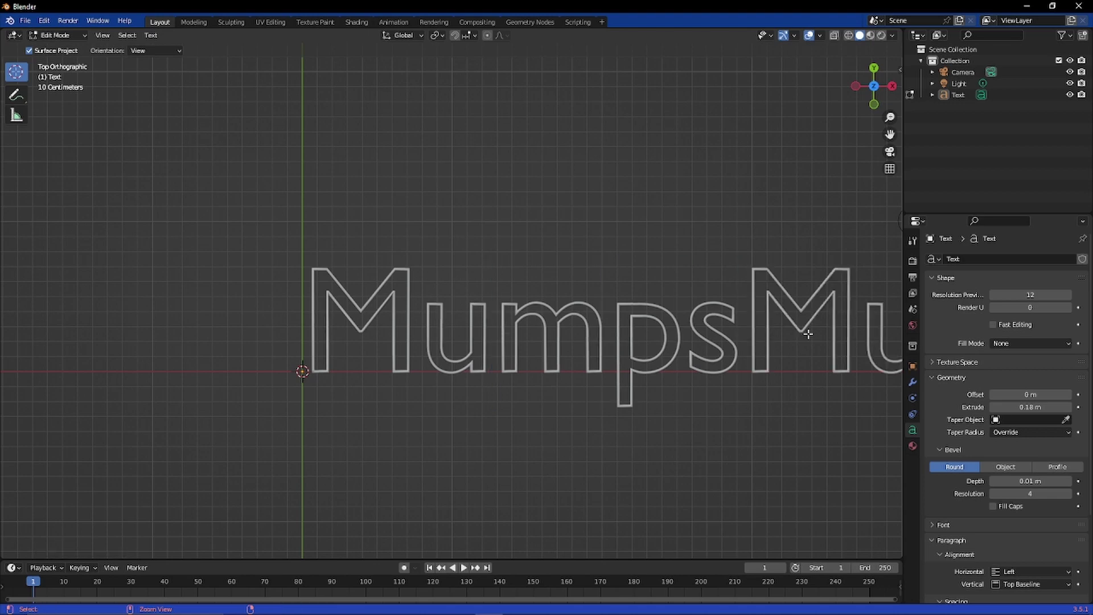
{"action": "middle_click_drag", "start_coordinate": [807, 334], "coordinate": [535, 256], "text": "shift"}
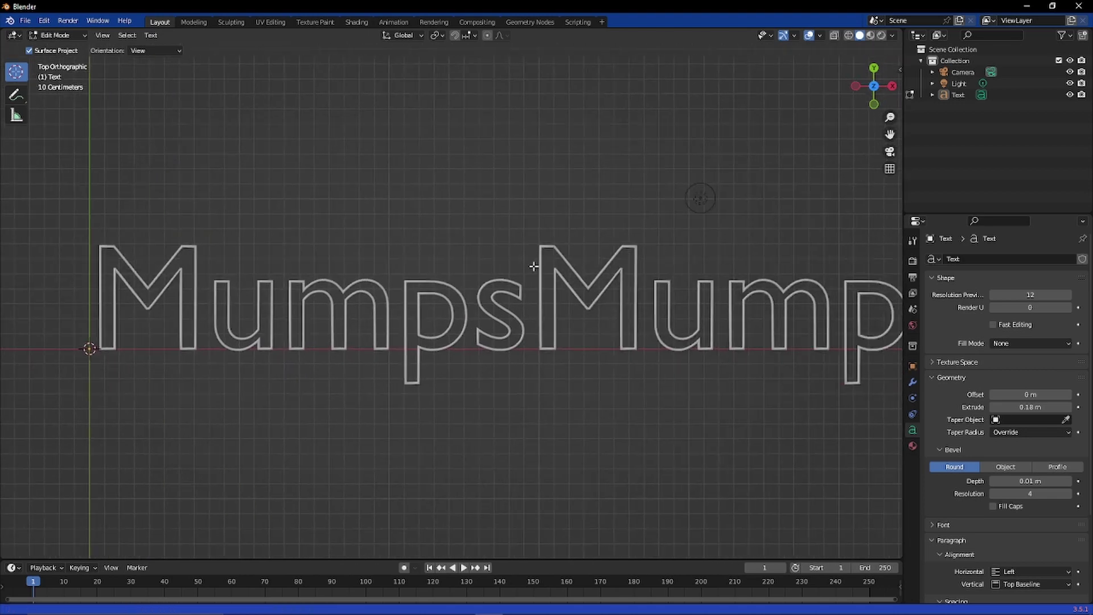
{"action": "scroll", "coordinate": [644, 325], "scroll_direction": "down", "scroll_amount": 3}
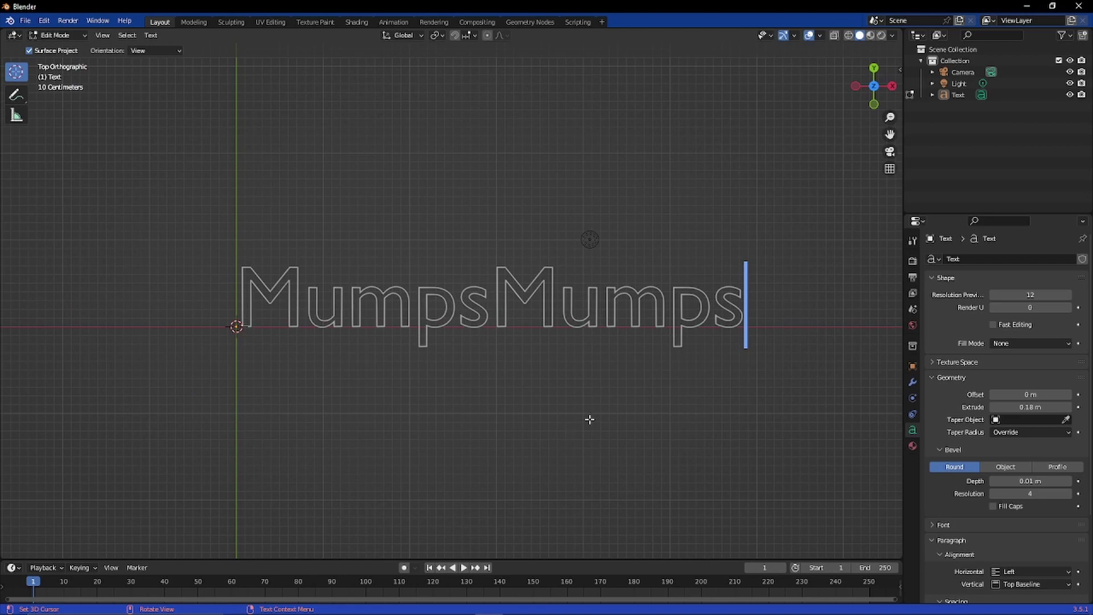
{"action": "scroll", "coordinate": [566, 470], "scroll_direction": "up", "scroll_amount": 2}
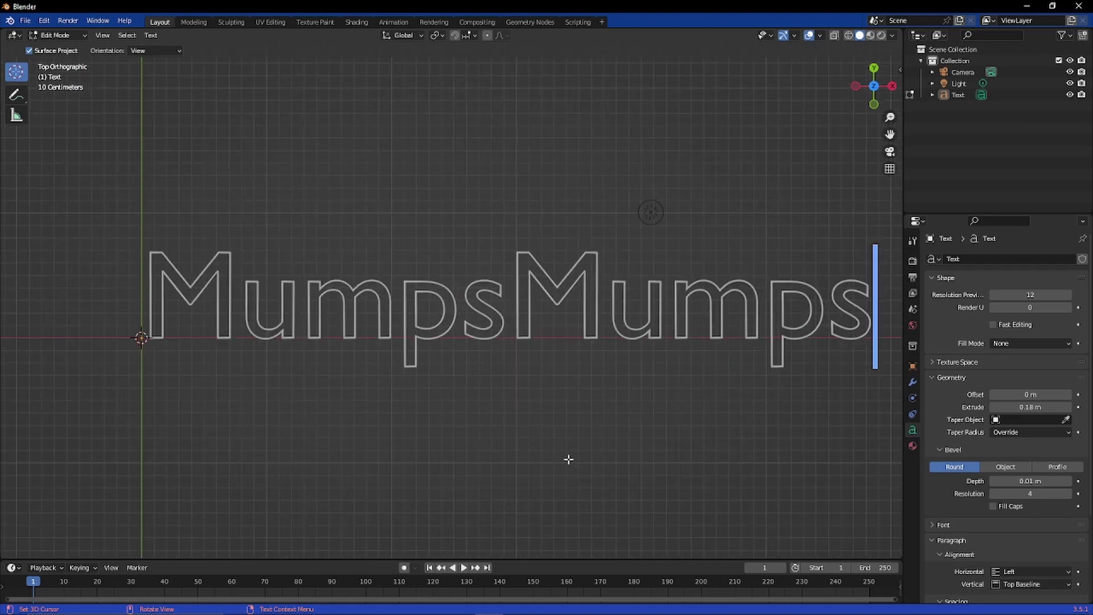
{"action": "scroll", "coordinate": [563, 456], "scroll_direction": "down", "scroll_amount": 2}
{"action": "middle_click_drag", "start_coordinate": [634, 419], "coordinate": [577, 448], "text": "shift"}
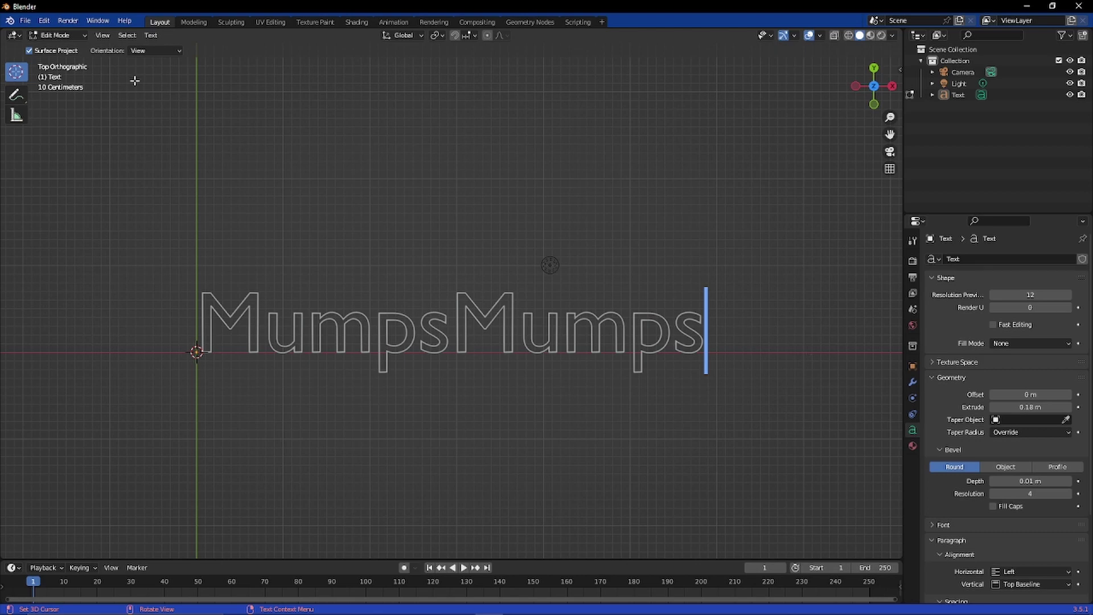
Leave Edit Mode, switch into it once more and return the text object to Object Mode.
{"action": "key", "text": "Tab"}
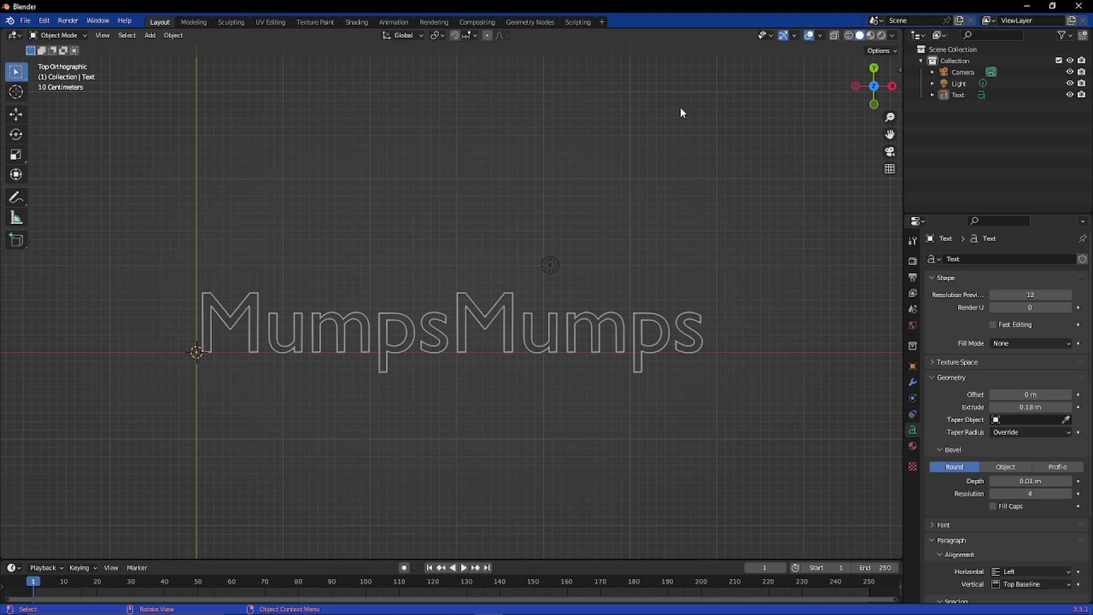
{"action": "key", "text": "Tab"}
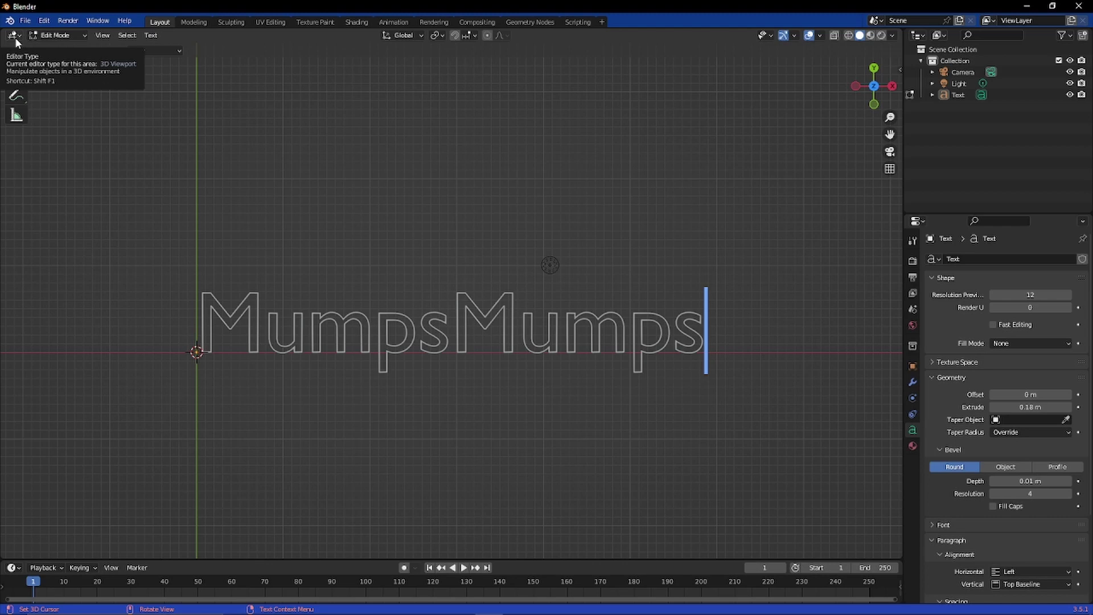
{"action": "key", "text": "Tab"}
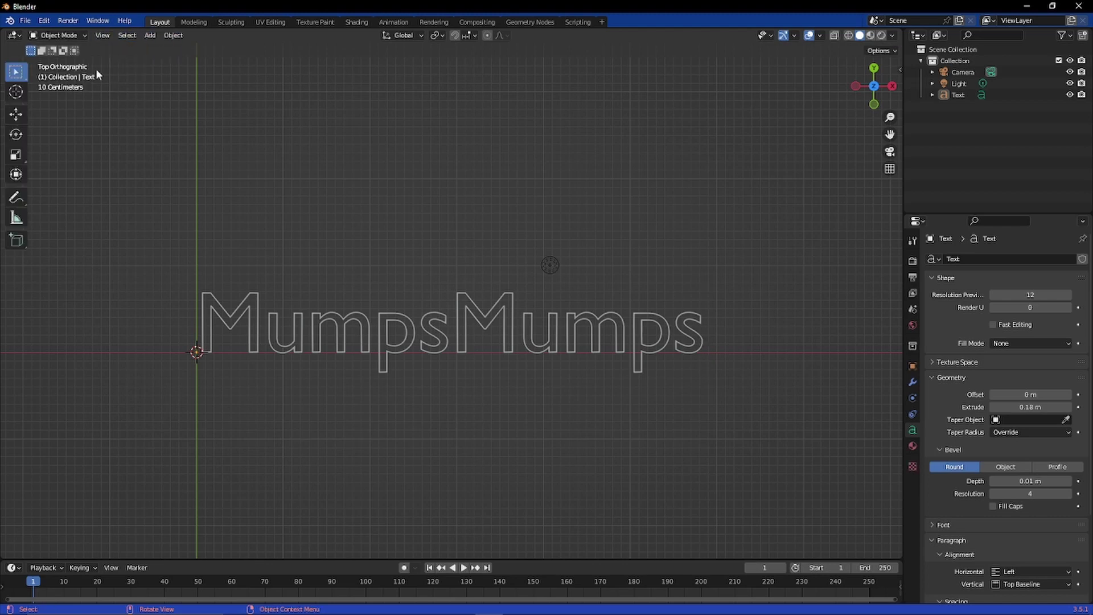
{"action": "left_click", "coordinate": [43, 20]}
{"action": "left_click", "coordinate": [44, 21]}
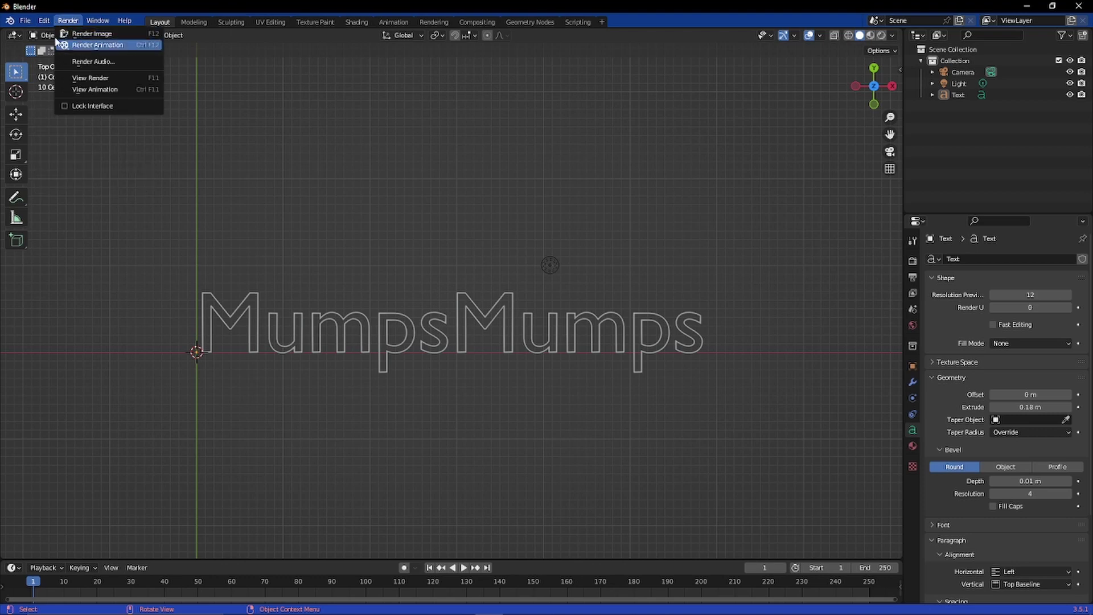
{"action": "left_click", "coordinate": [42, 22]}
{"action": "left_click", "coordinate": [44, 21]}
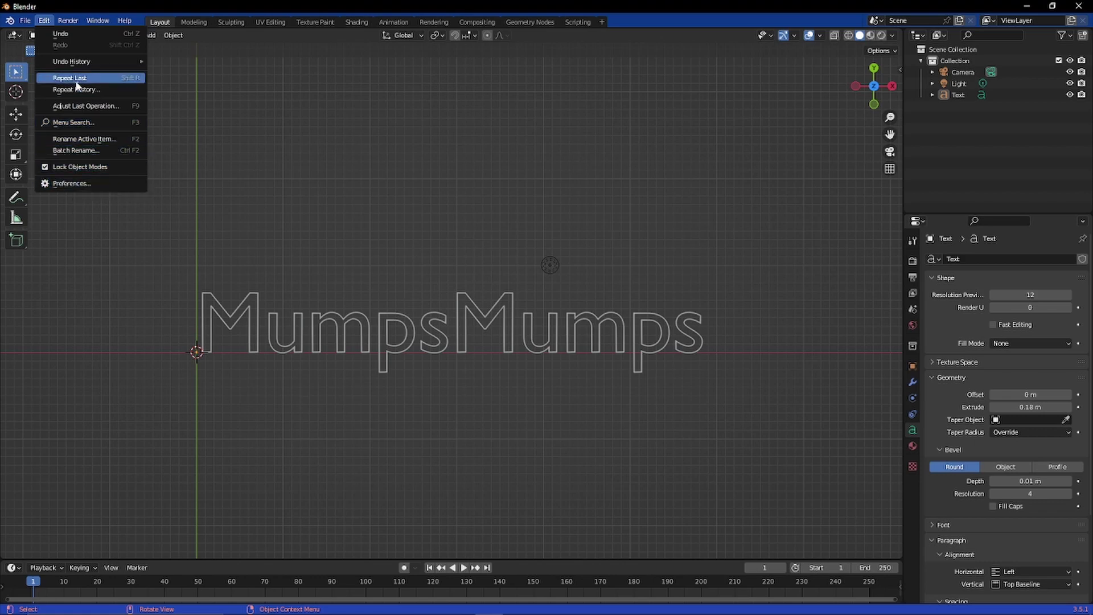
{"action": "mouse_move", "coordinate": [107, 55]}
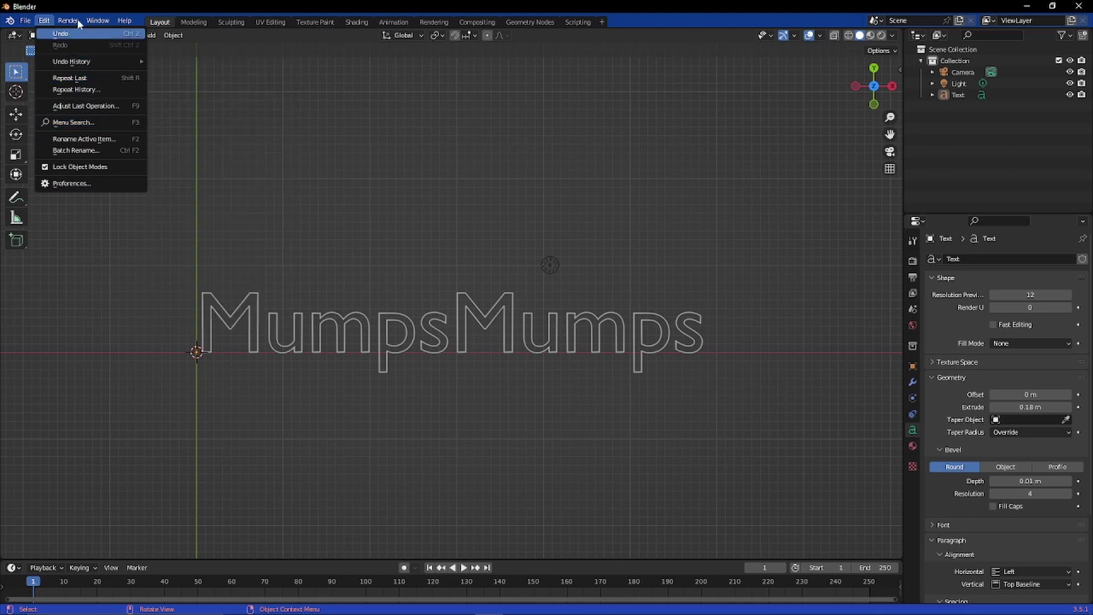
{"action": "key", "text": "Escape"}
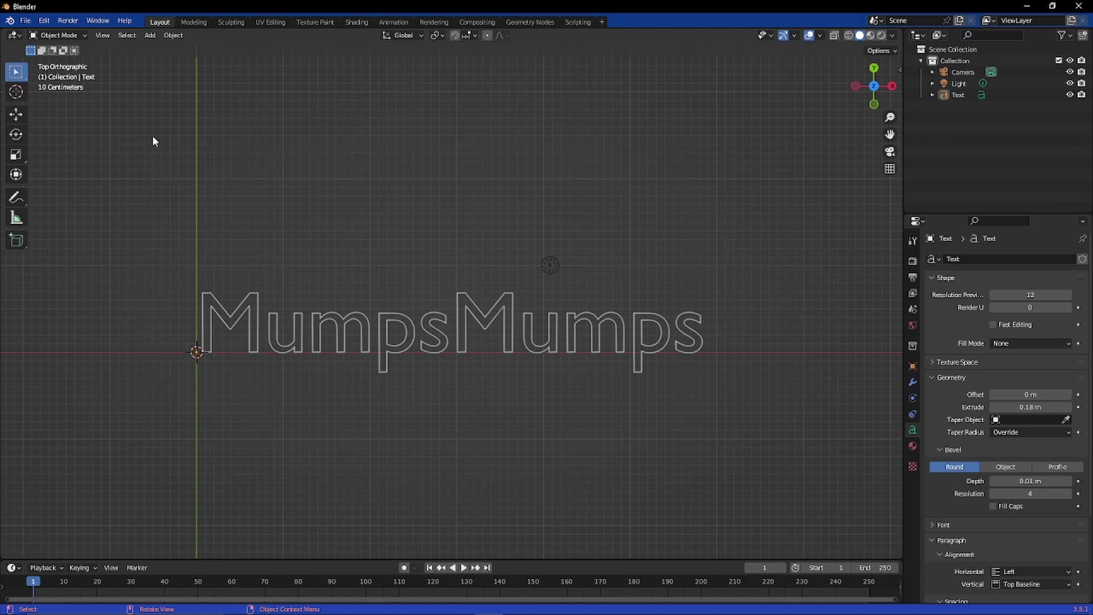
{"action": "scroll", "coordinate": [305, 187], "scroll_direction": "up", "scroll_amount": 1}
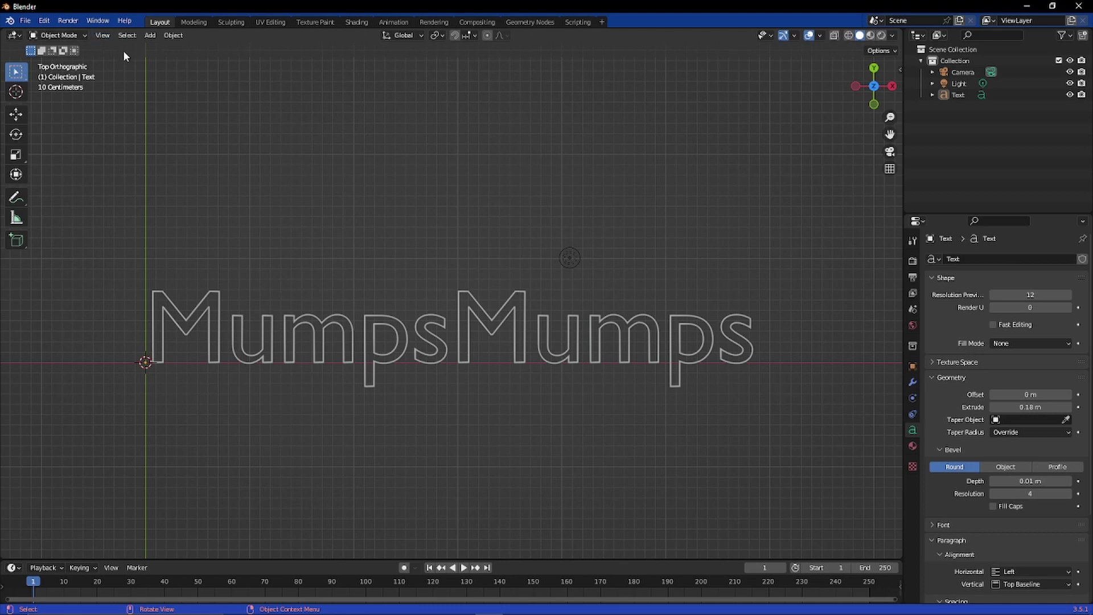
{"action": "left_click", "coordinate": [30, 21]}
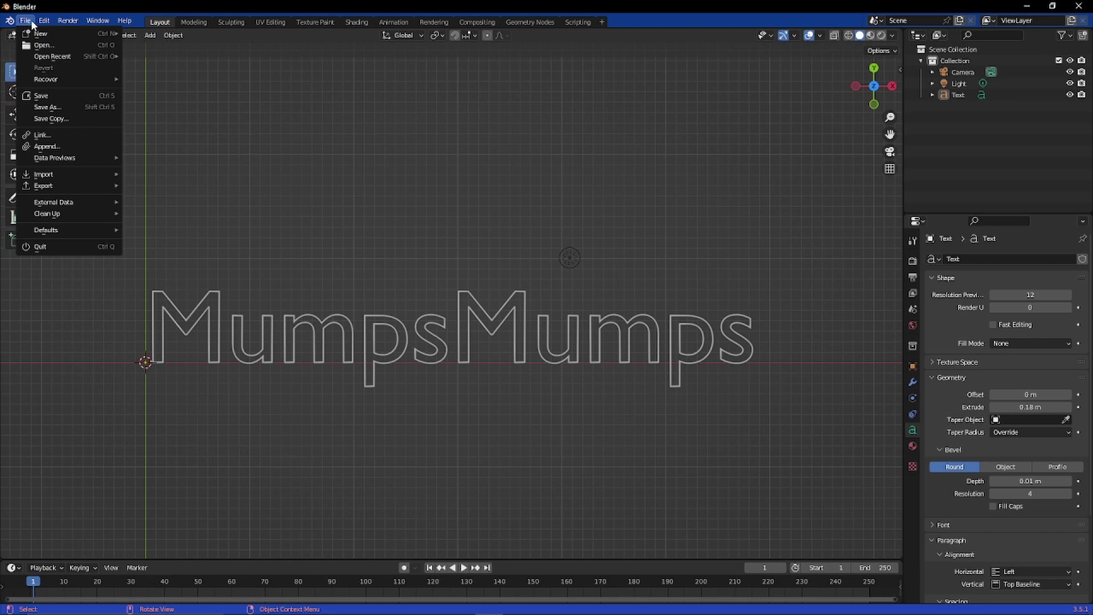
{"action": "mouse_move", "coordinate": [89, 157]}
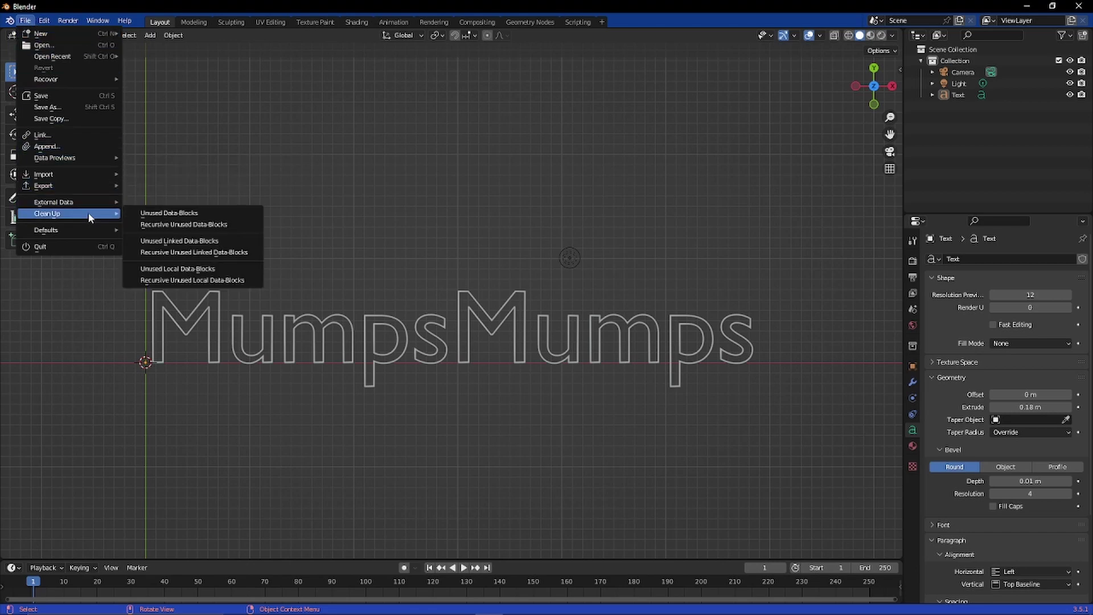
{"action": "key", "text": "Escape"}
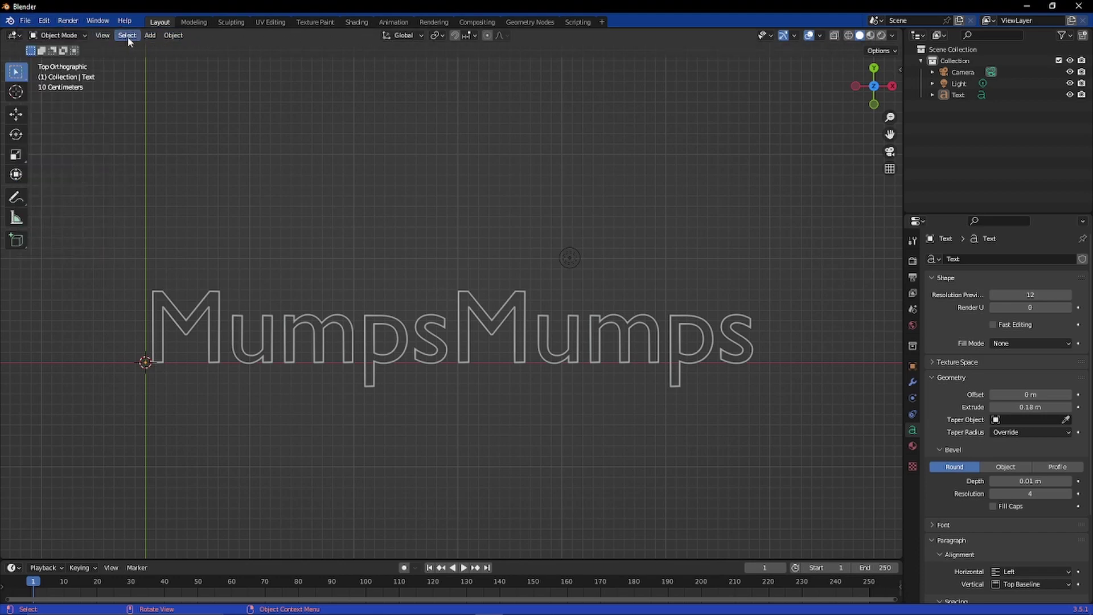
{"action": "left_click_drag", "start_coordinate": [72, 28], "coordinate": [72, 28]}
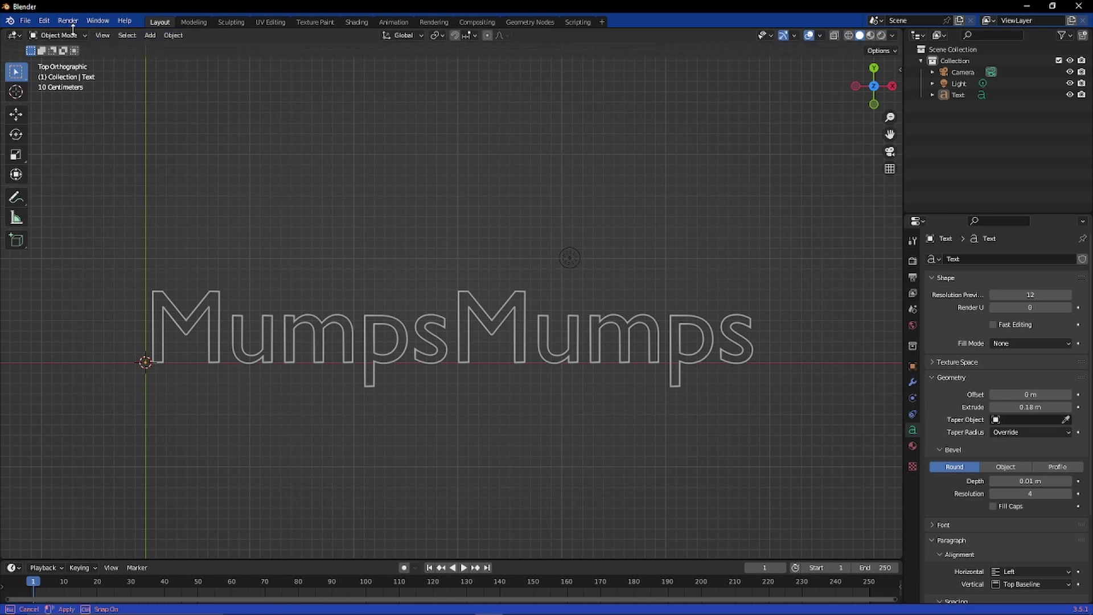
Switch the text object to Edit Mode and review the available text editing commands.
{"action": "left_click", "coordinate": [70, 36]}
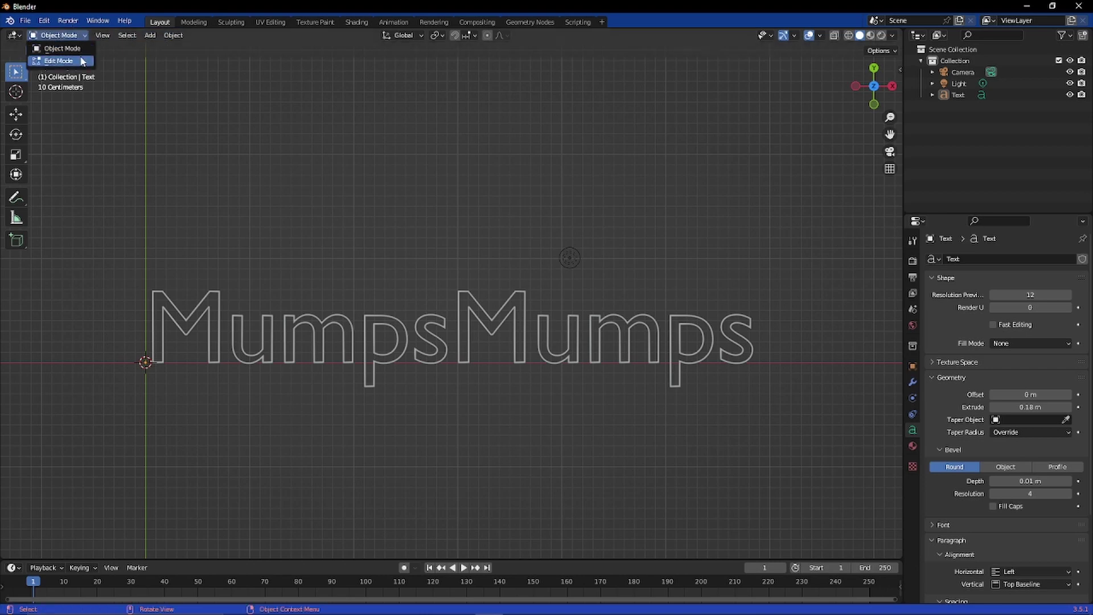
{"action": "left_click", "coordinate": [68, 61]}
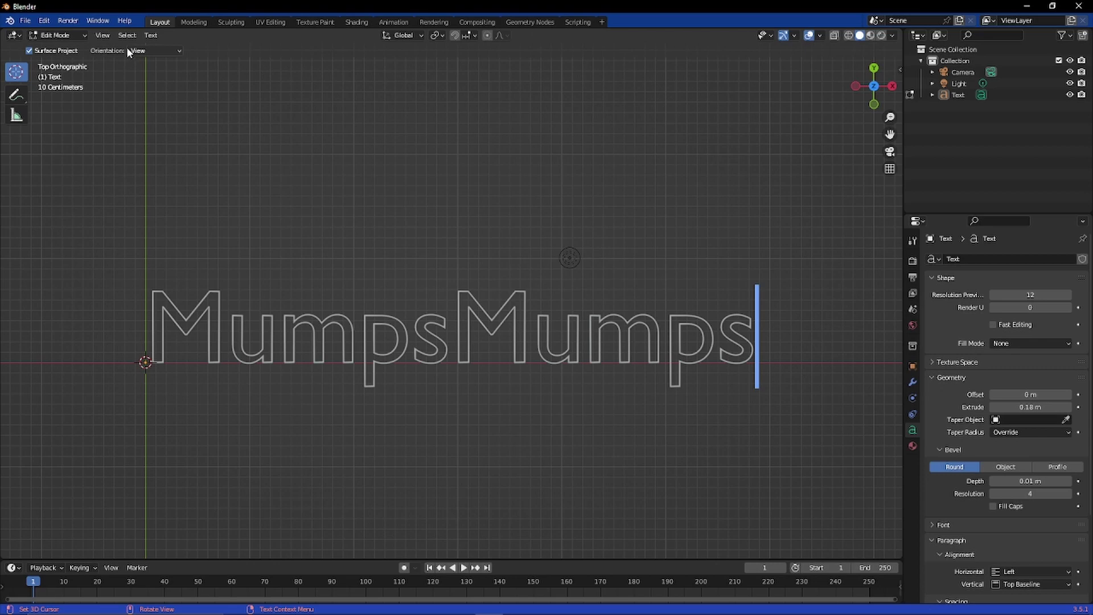
{"action": "left_click", "coordinate": [103, 36]}
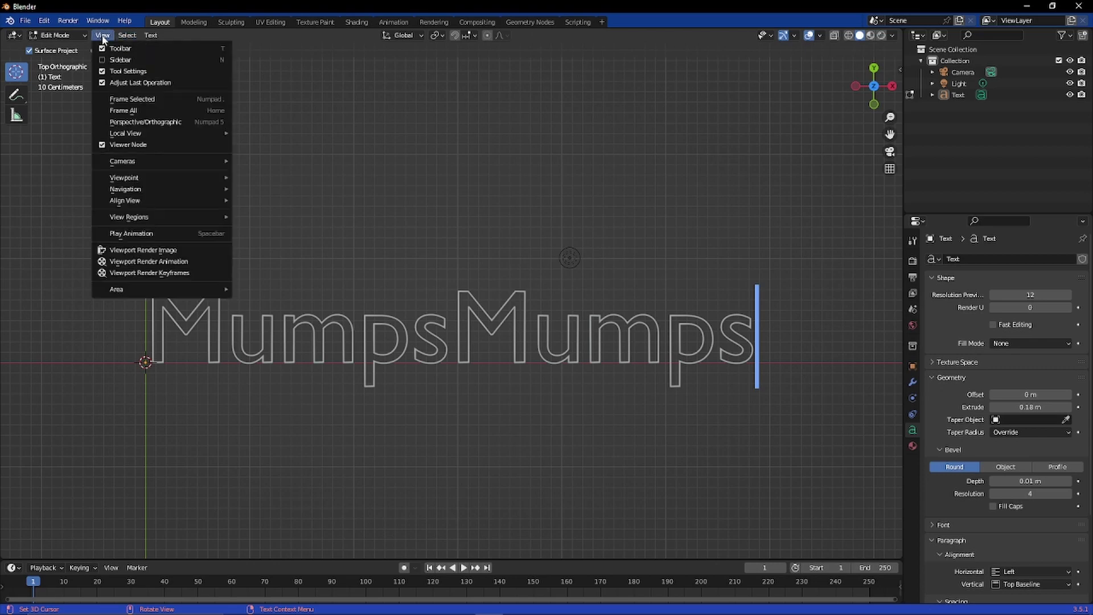
{"action": "mouse_move", "coordinate": [123, 38]}
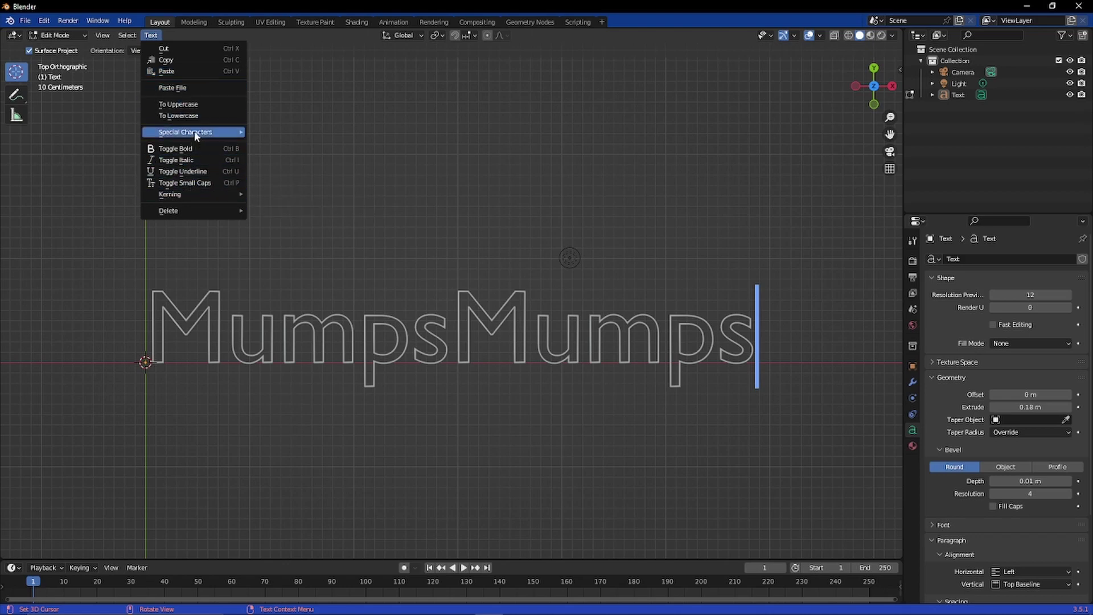
Browse the Documents folder for a text file and try to paste one from the Importante folder into the text object.
{"action": "left_click", "coordinate": [187, 89]}
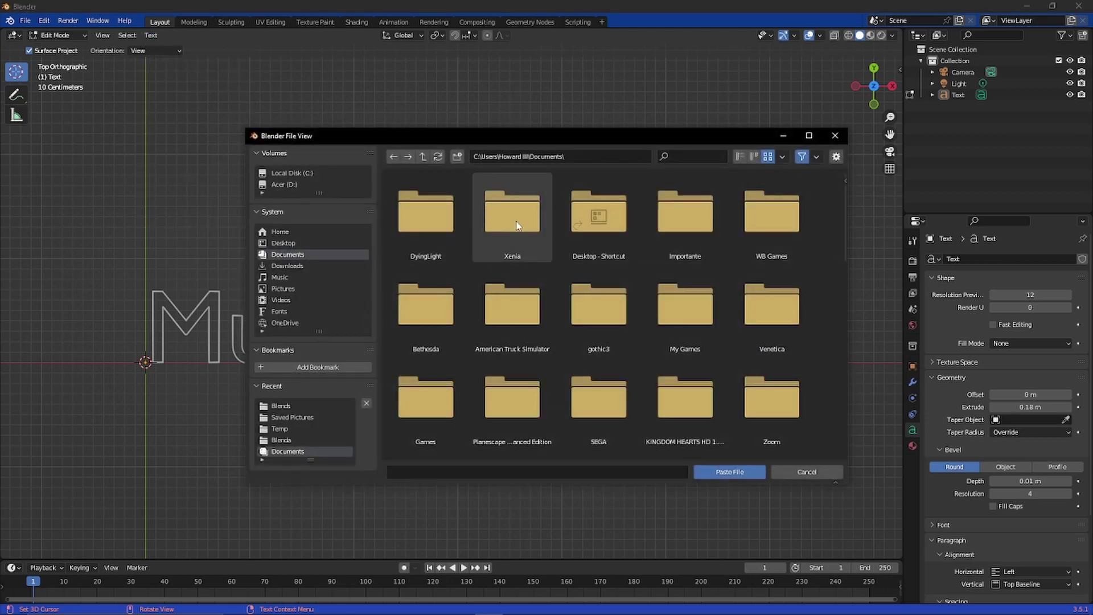
{"action": "scroll", "coordinate": [503, 288], "scroll_direction": "down", "scroll_amount": 1}
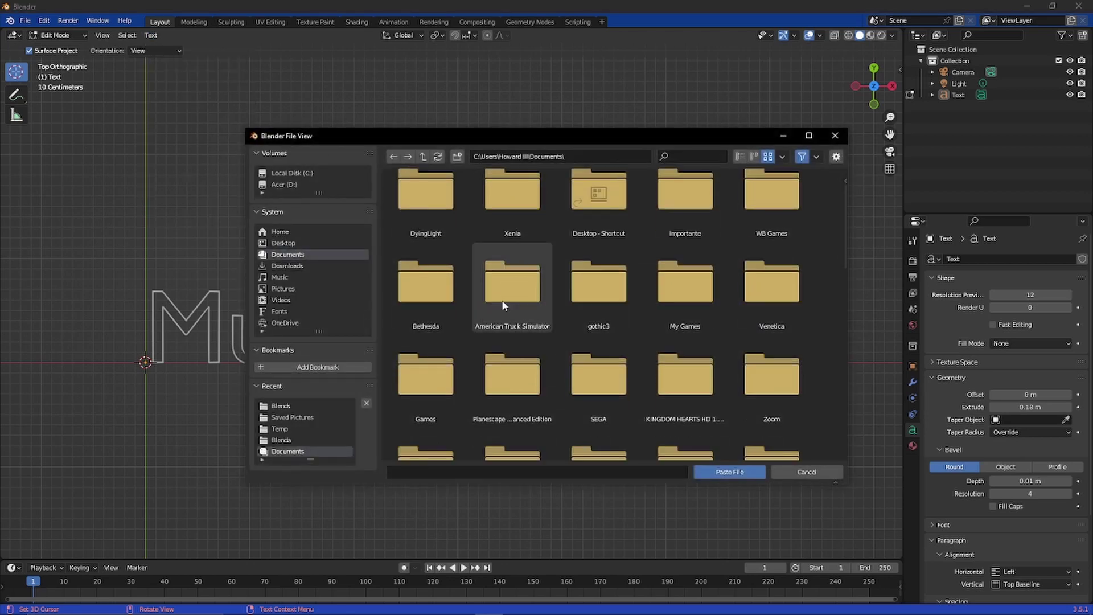
{"action": "scroll", "coordinate": [503, 302], "scroll_direction": "up", "scroll_amount": 1}
{"action": "scroll", "coordinate": [504, 304], "scroll_direction": "down", "scroll_amount": 3}
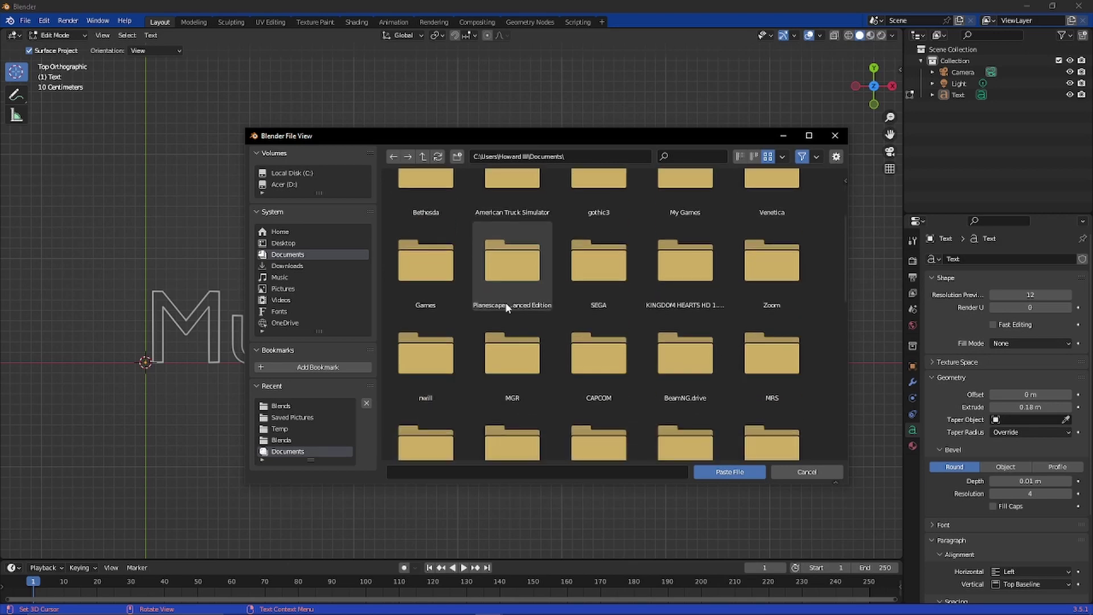
{"action": "scroll", "coordinate": [507, 305], "scroll_direction": "down", "scroll_amount": 1}
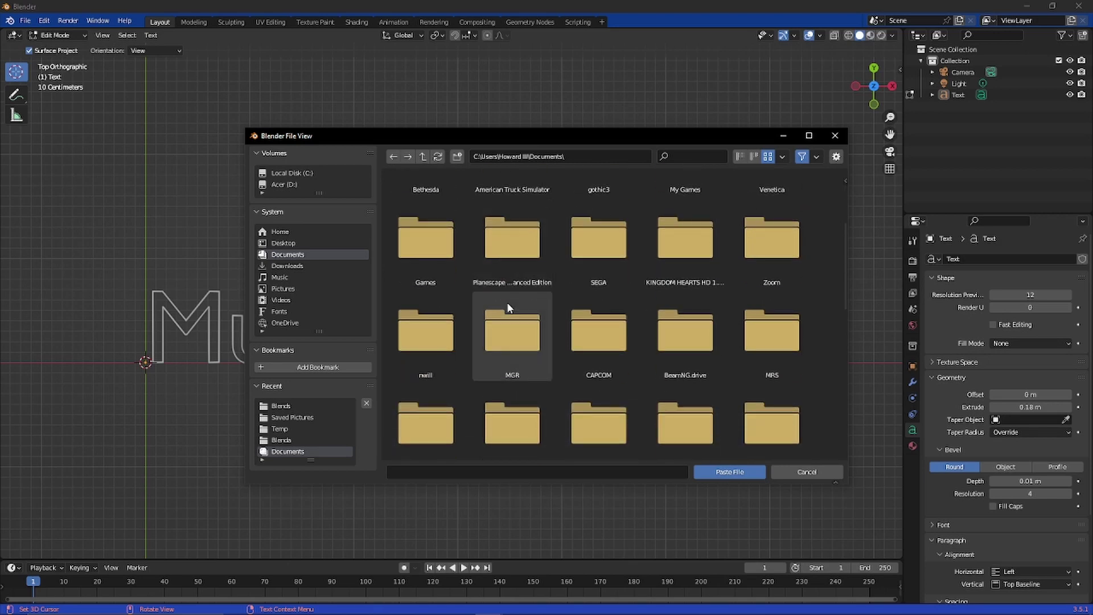
{"action": "scroll", "coordinate": [507, 305], "scroll_direction": "down", "scroll_amount": 4}
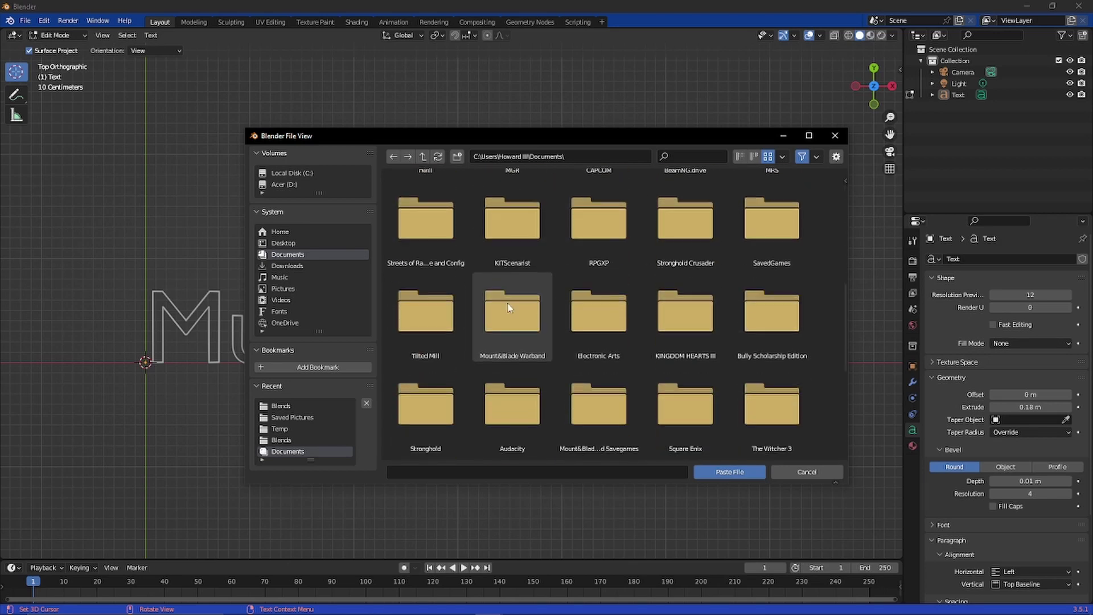
{"action": "scroll", "coordinate": [508, 307], "scroll_direction": "down", "scroll_amount": 5}
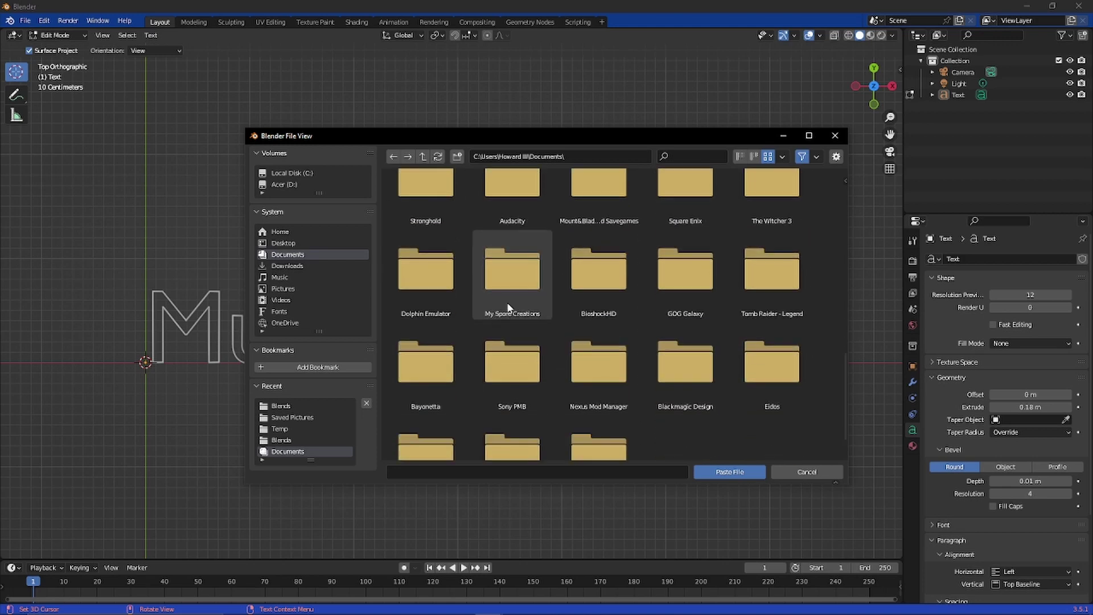
{"action": "scroll", "coordinate": [508, 307], "scroll_direction": "down", "scroll_amount": 2}
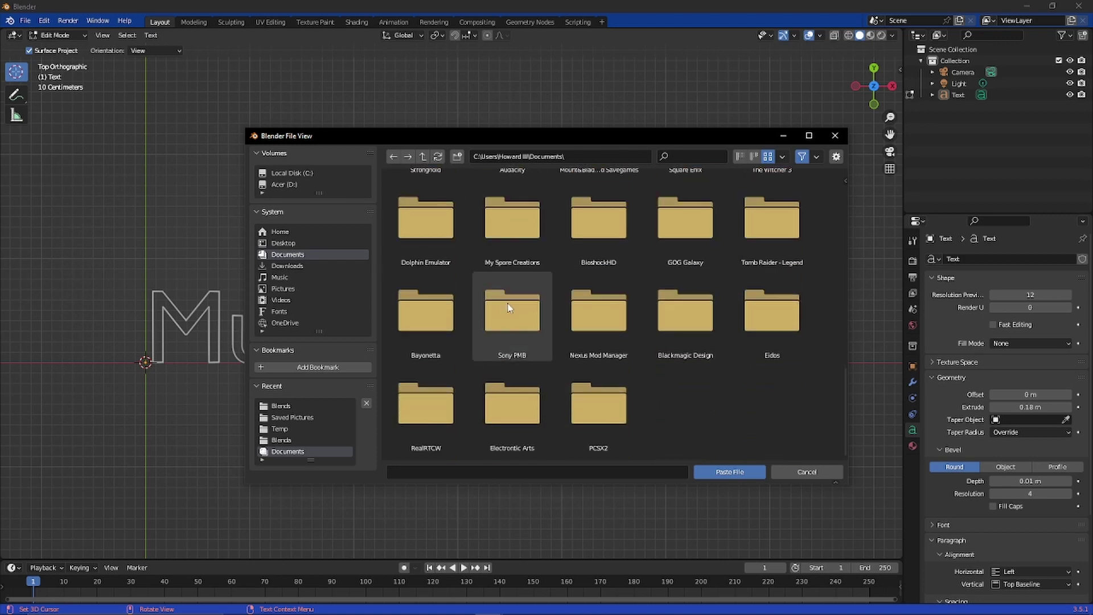
{"action": "scroll", "coordinate": [509, 308], "scroll_direction": "up", "scroll_amount": 5}
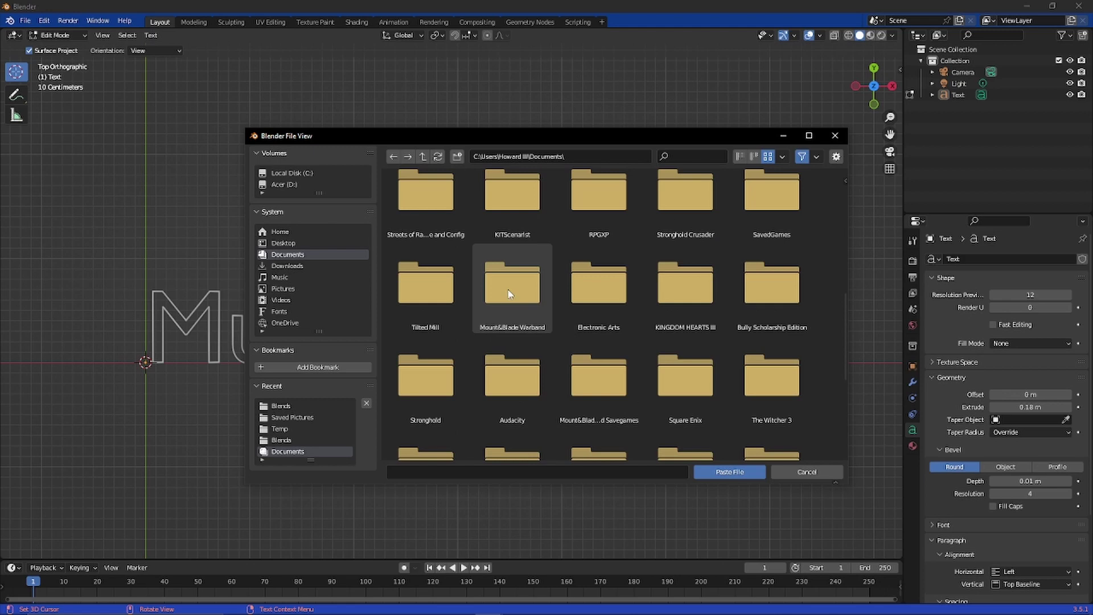
{"action": "scroll", "coordinate": [508, 294], "scroll_direction": "up", "scroll_amount": 6}
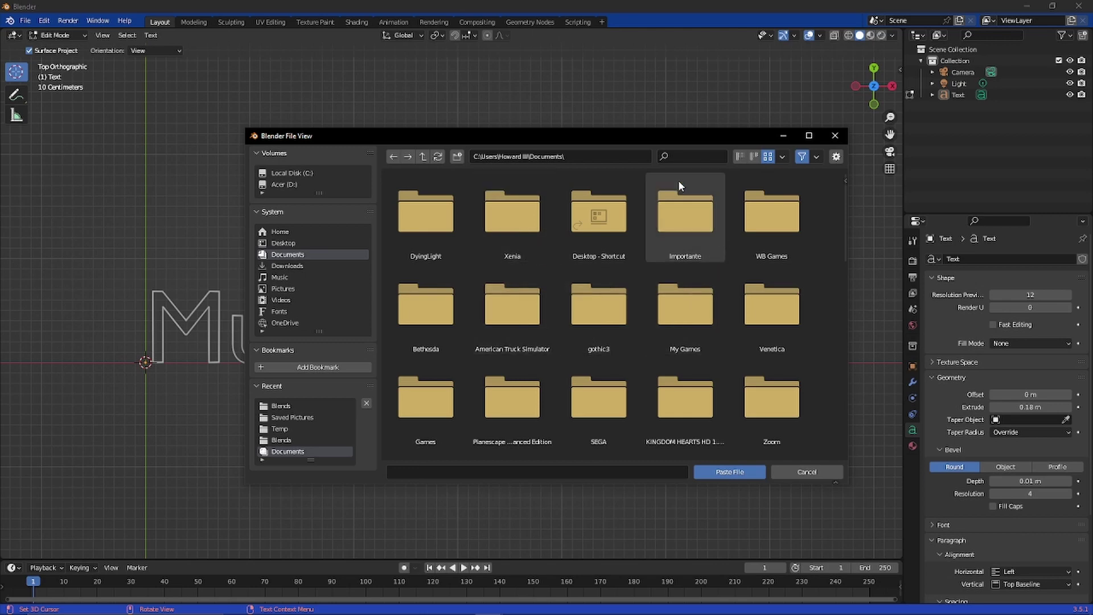
{"action": "double_click", "coordinate": [679, 205]}
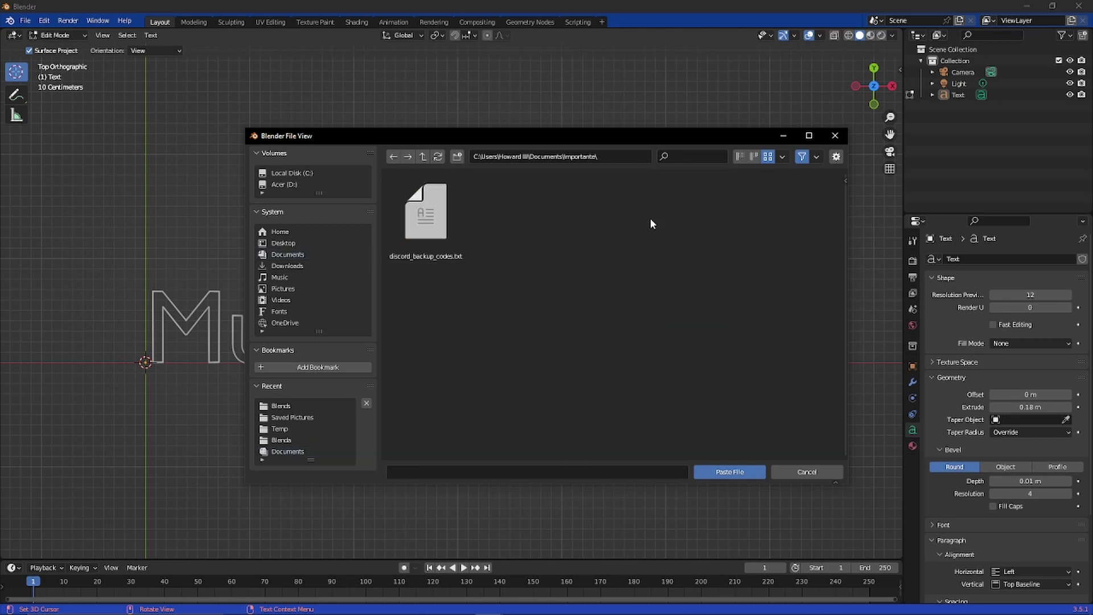
{"action": "left_click", "coordinate": [715, 471]}
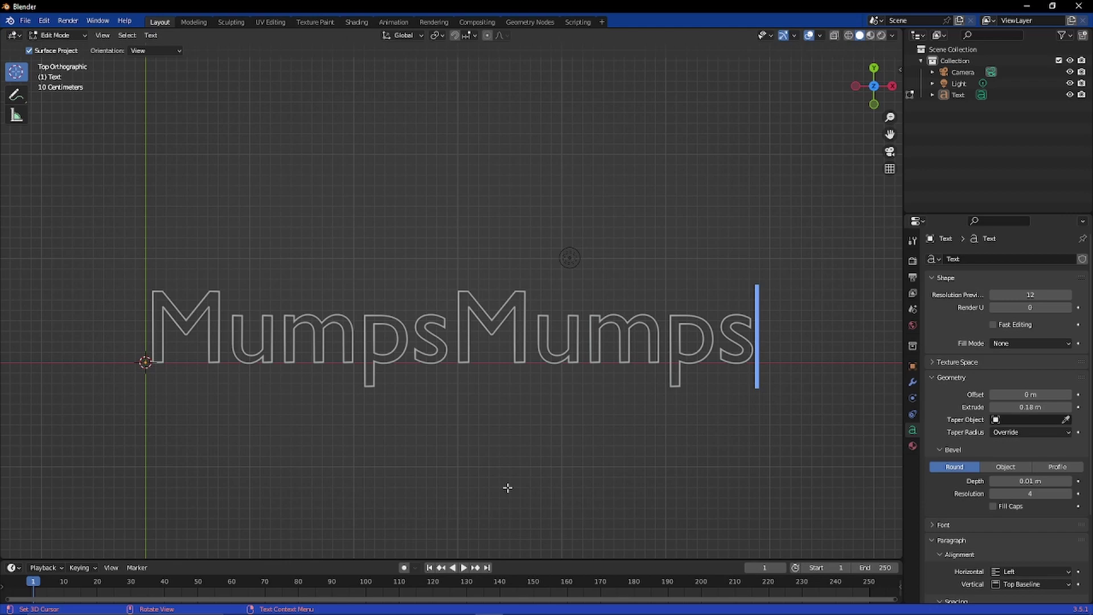
{"action": "left_click", "coordinate": [912, 414]}
{"action": "left_click", "coordinate": [913, 399]}
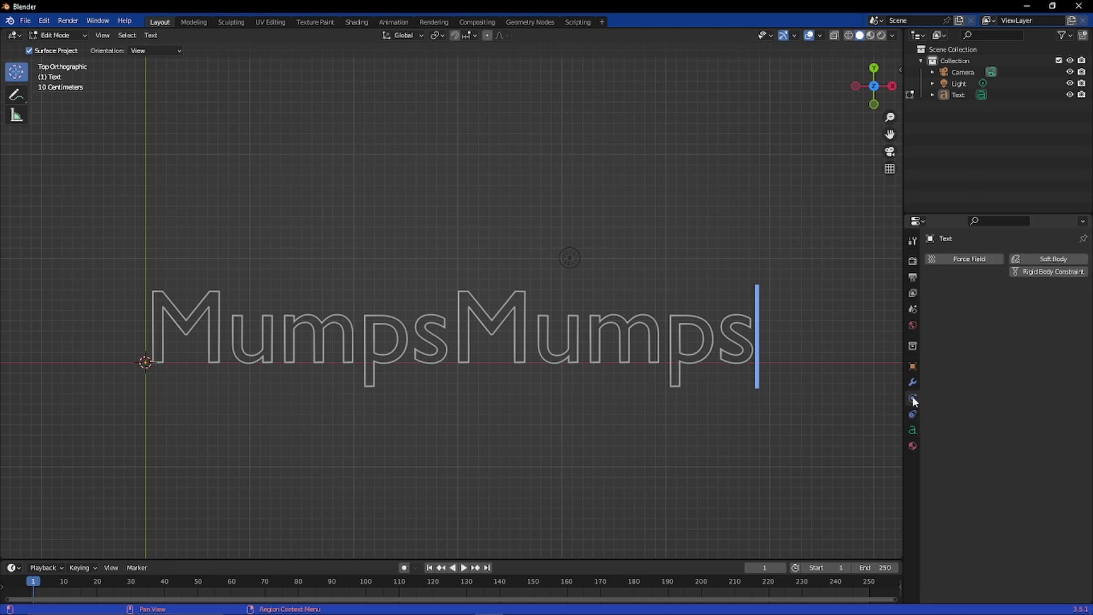
{"action": "left_click", "coordinate": [913, 427]}
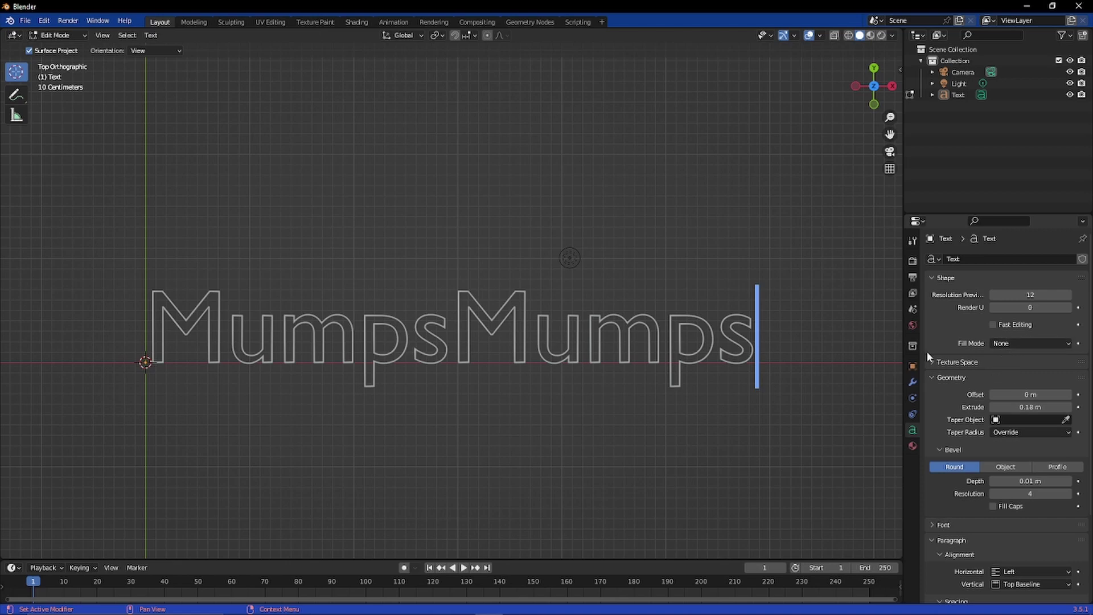
Return the text object to Object Mode and set its fill mode to Both.
{"action": "key", "text": "Tab"}
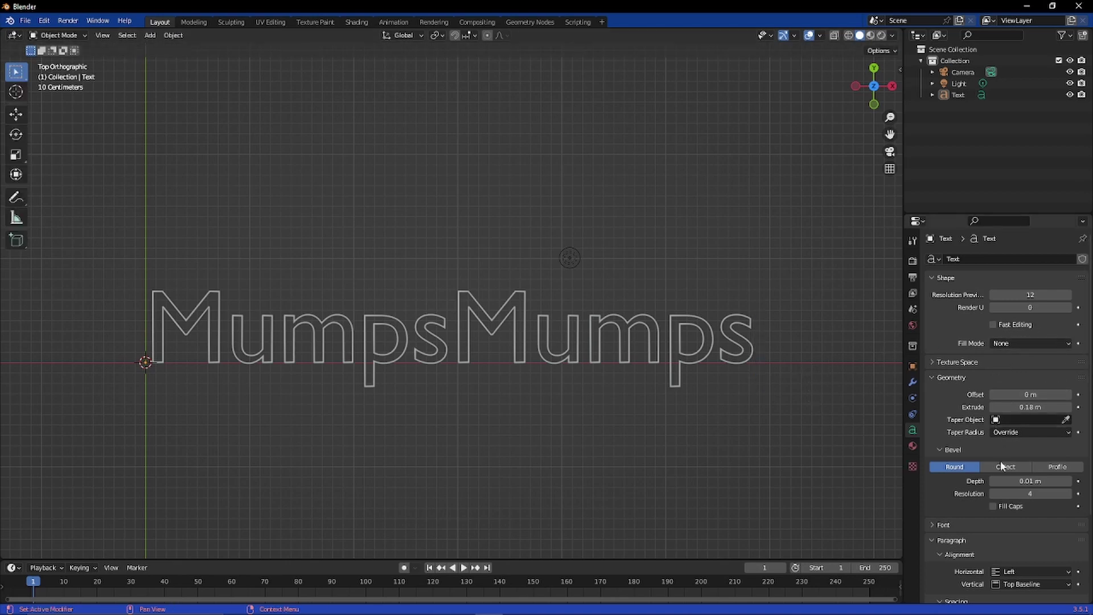
{"action": "left_click", "coordinate": [1017, 344]}
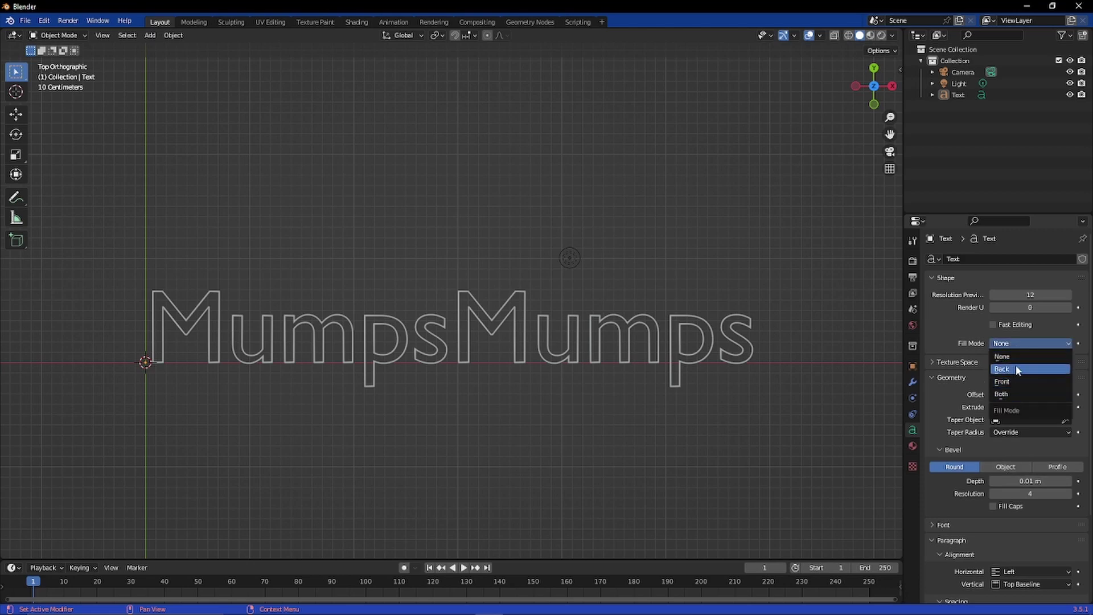
{"action": "left_click", "coordinate": [1011, 394]}
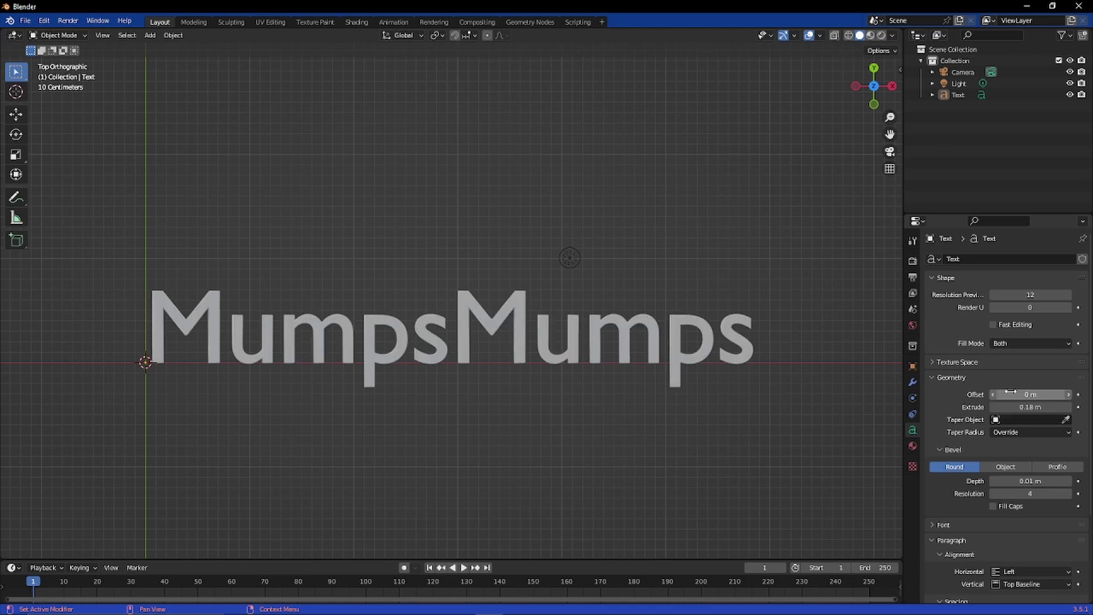
{"action": "middle_click_drag", "start_coordinate": [731, 478], "coordinate": [592, 422]}
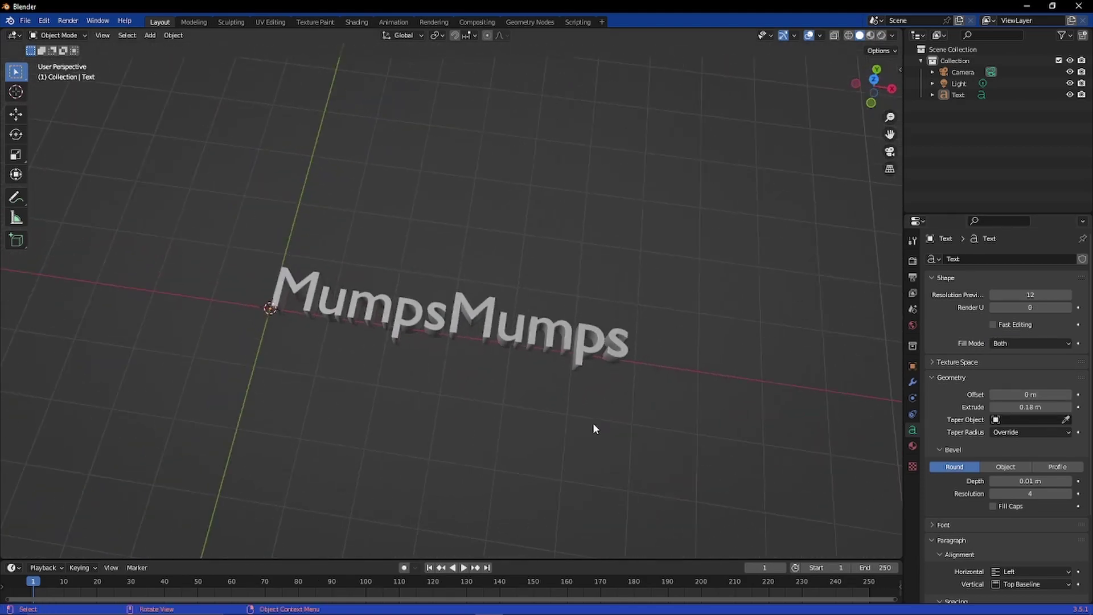
{"action": "scroll", "coordinate": [593, 422], "scroll_direction": "up", "scroll_amount": 5}
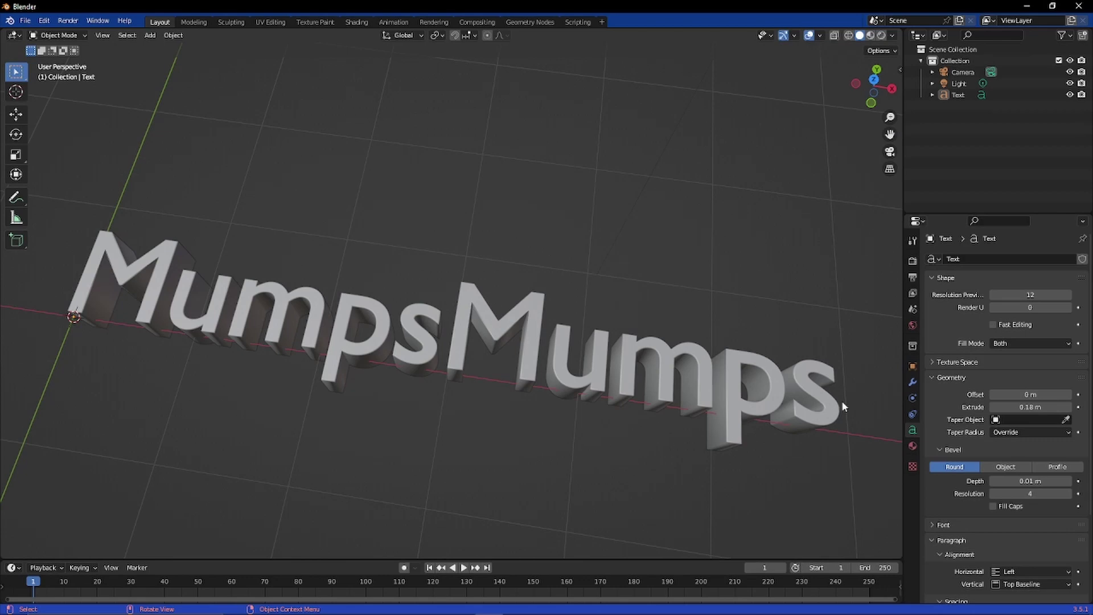
Expand the text object's Font settings and look through the font style and transform options.
{"action": "scroll", "coordinate": [985, 399], "scroll_direction": "down", "scroll_amount": 1}
{"action": "left_click", "coordinate": [932, 501]}
{"action": "scroll", "coordinate": [1035, 526], "scroll_direction": "down", "scroll_amount": 2}
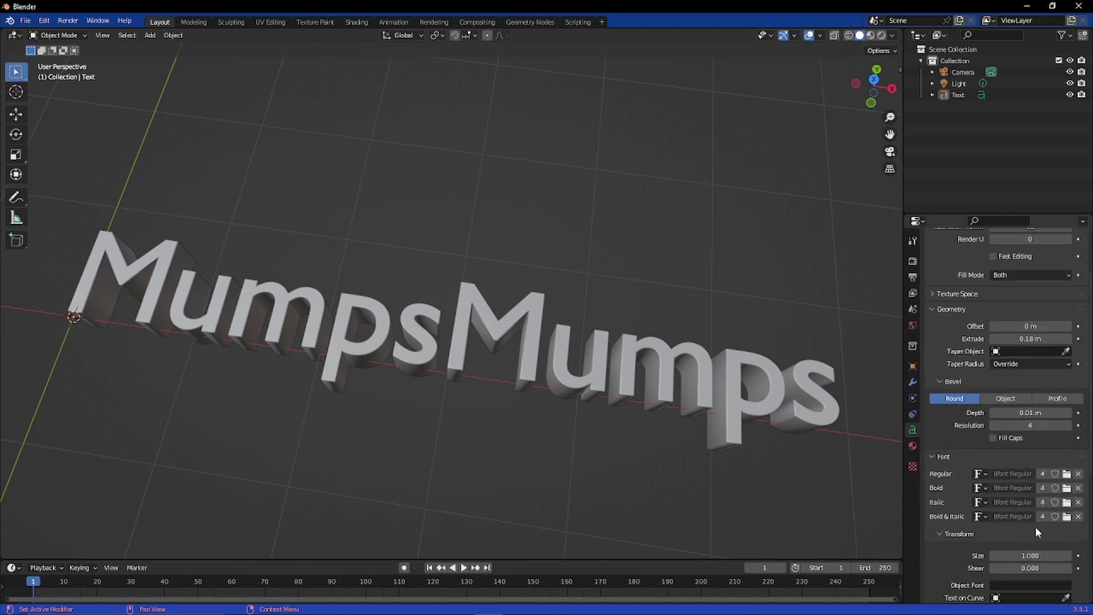
{"action": "scroll", "coordinate": [1035, 526], "scroll_direction": "down", "scroll_amount": 2}
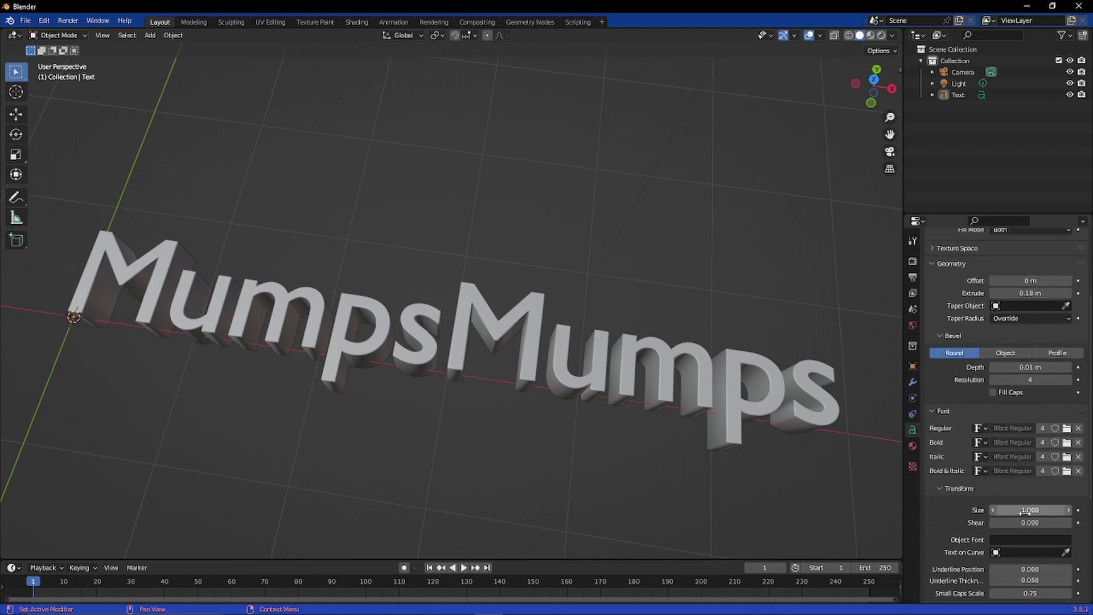
{"action": "middle_click_drag", "start_coordinate": [502, 397], "coordinate": [564, 411]}
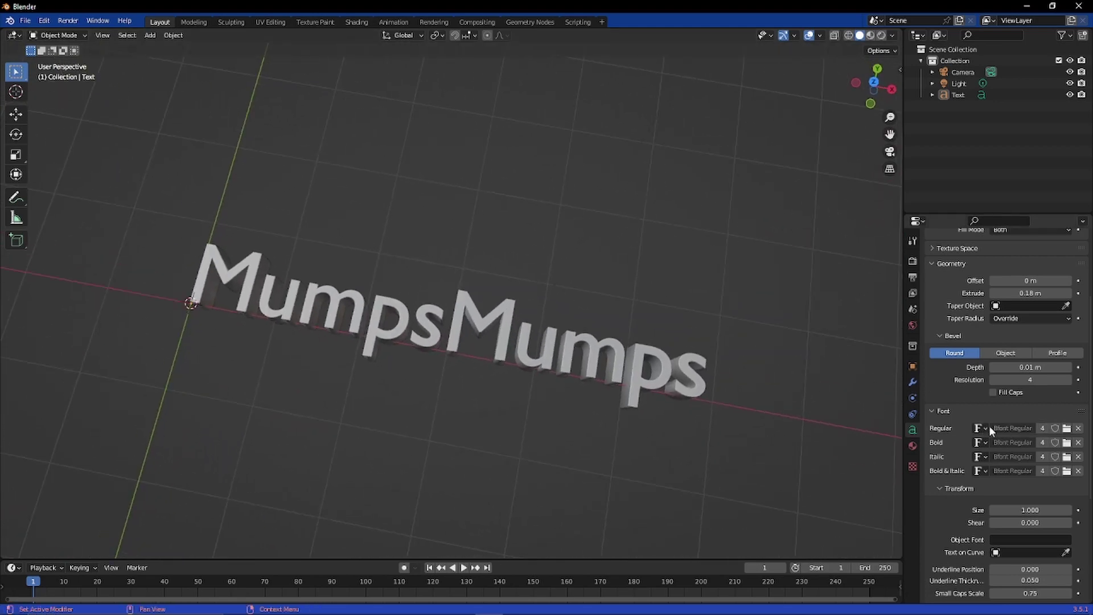
{"action": "scroll", "coordinate": [987, 431], "scroll_direction": "down", "scroll_amount": 3}
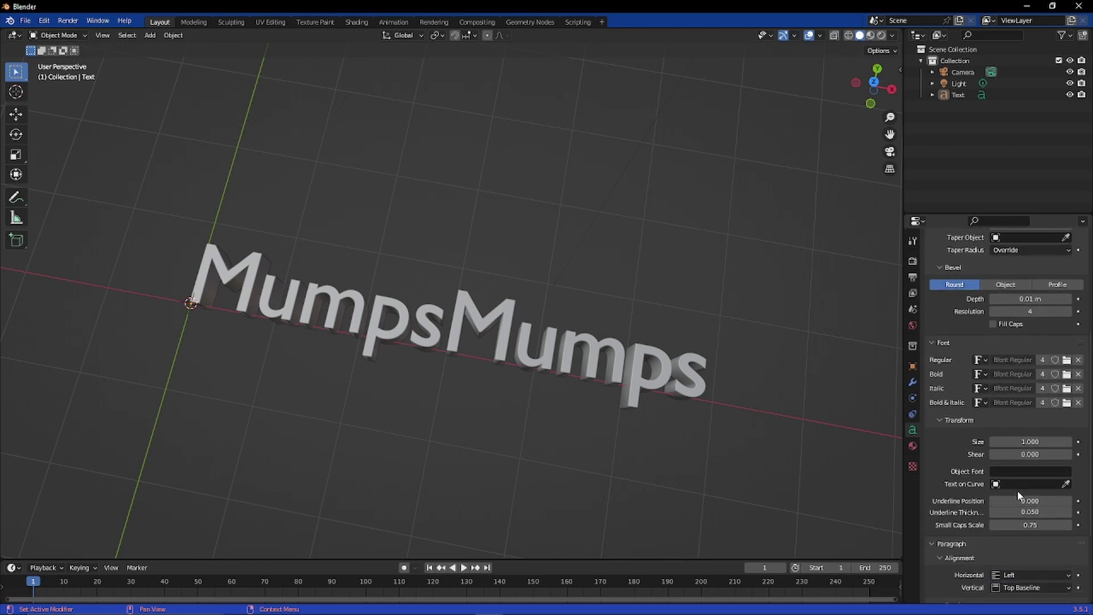
{"action": "scroll", "coordinate": [1020, 507], "scroll_direction": "up", "scroll_amount": 1}
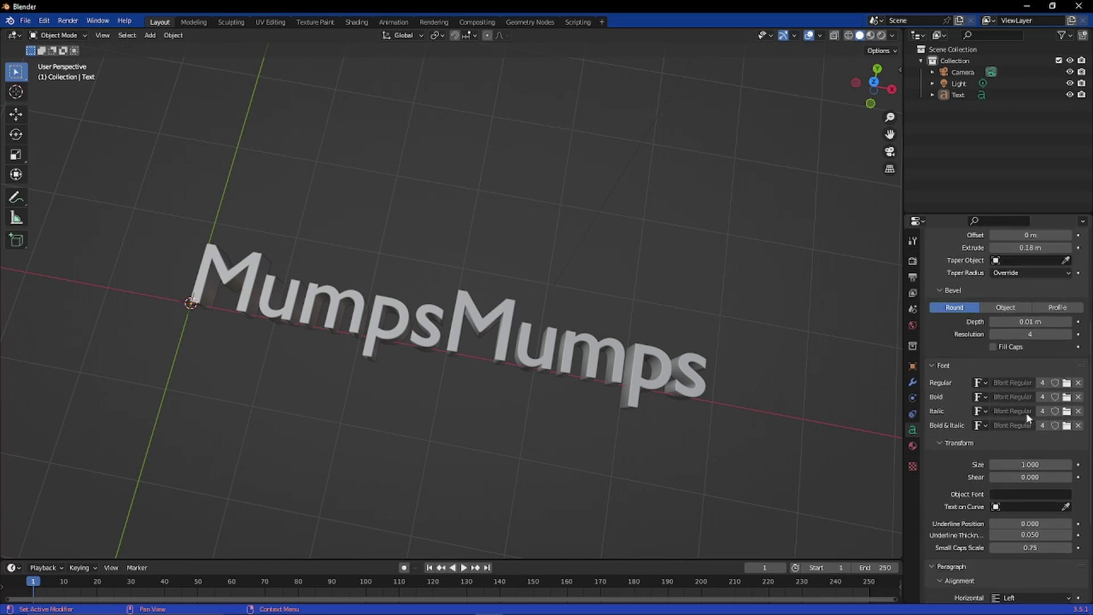
Check which fonts are available for the Regular and Bold styles of the text.
{"action": "left_click", "coordinate": [980, 383]}
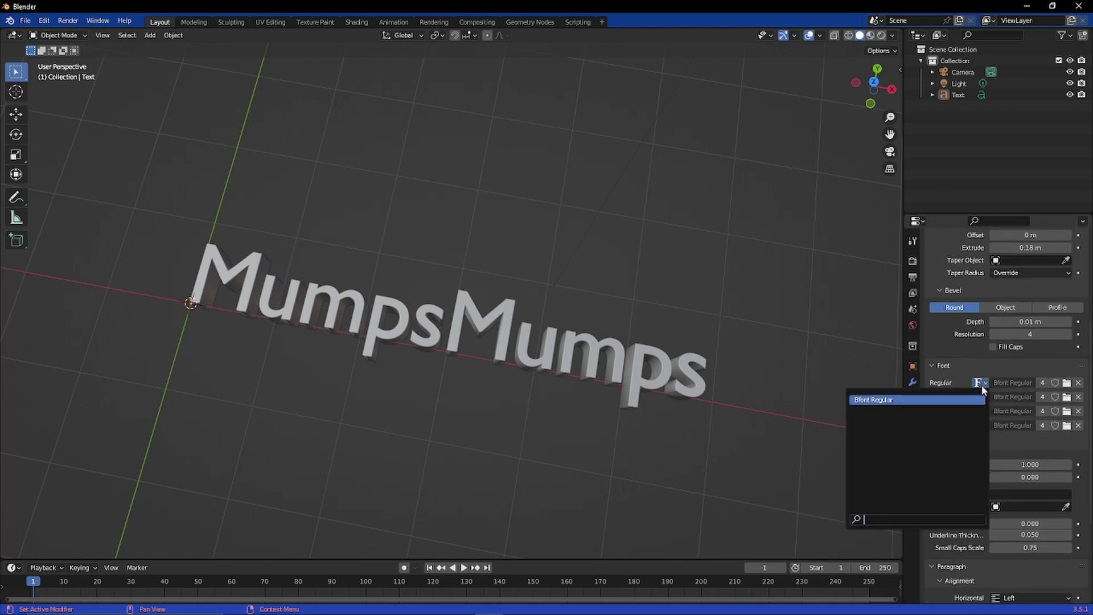
{"action": "left_click", "coordinate": [981, 384]}
{"action": "left_click", "coordinate": [980, 396]}
{"action": "left_click", "coordinate": [982, 401]}
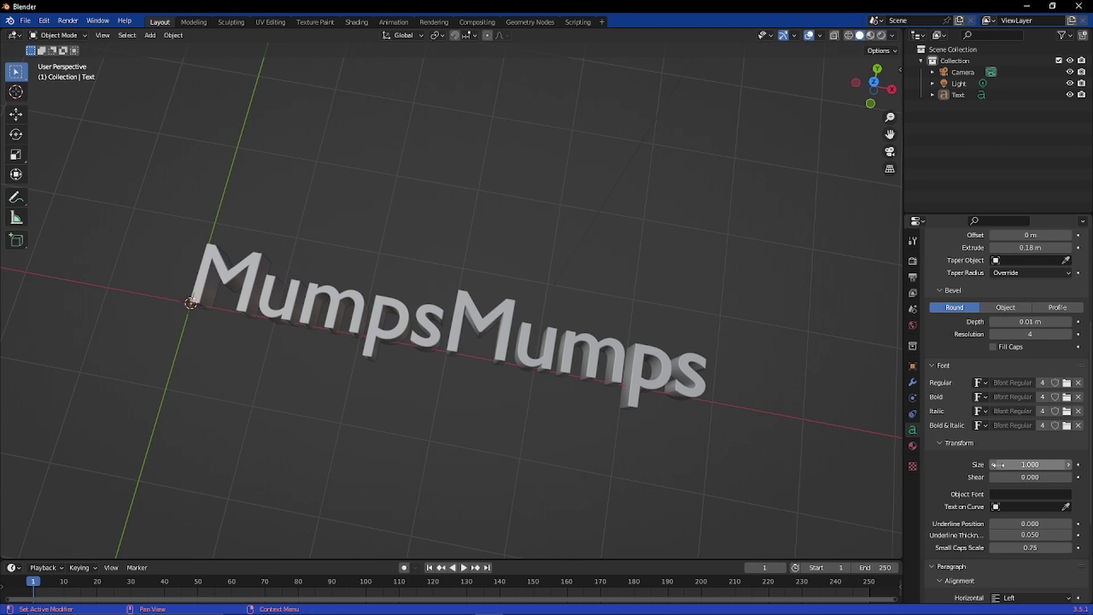
Load Amiri Quran Regular from the Windows Fonts folder as the text's Regular font and inspect the letters.
{"action": "scroll", "coordinate": [1018, 495], "scroll_direction": "down", "scroll_amount": 3}
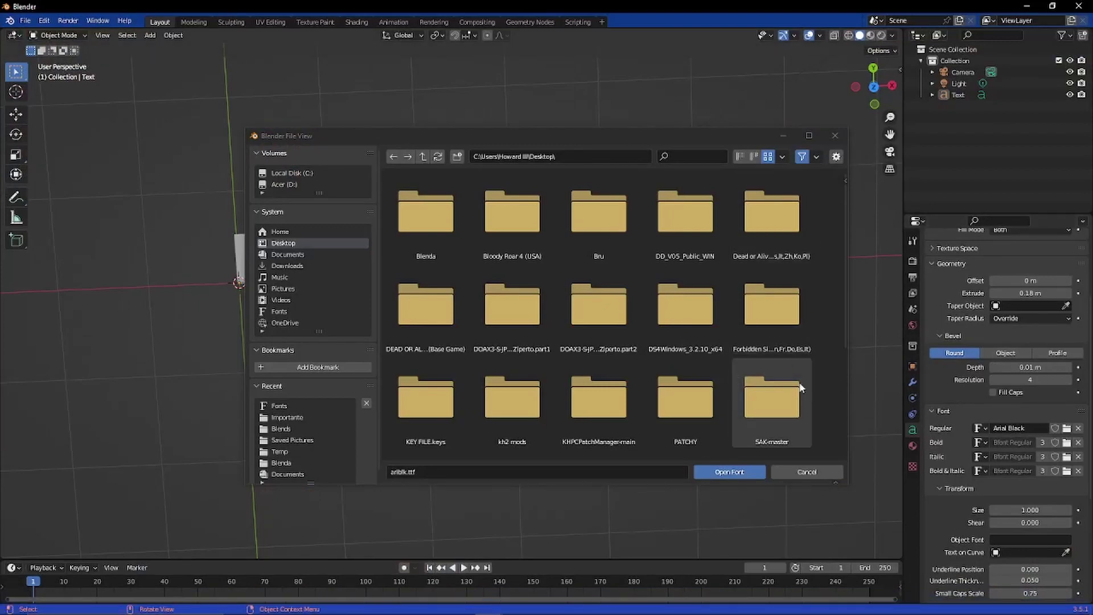
{"action": "scroll", "coordinate": [719, 386], "scroll_direction": "down", "scroll_amount": 4}
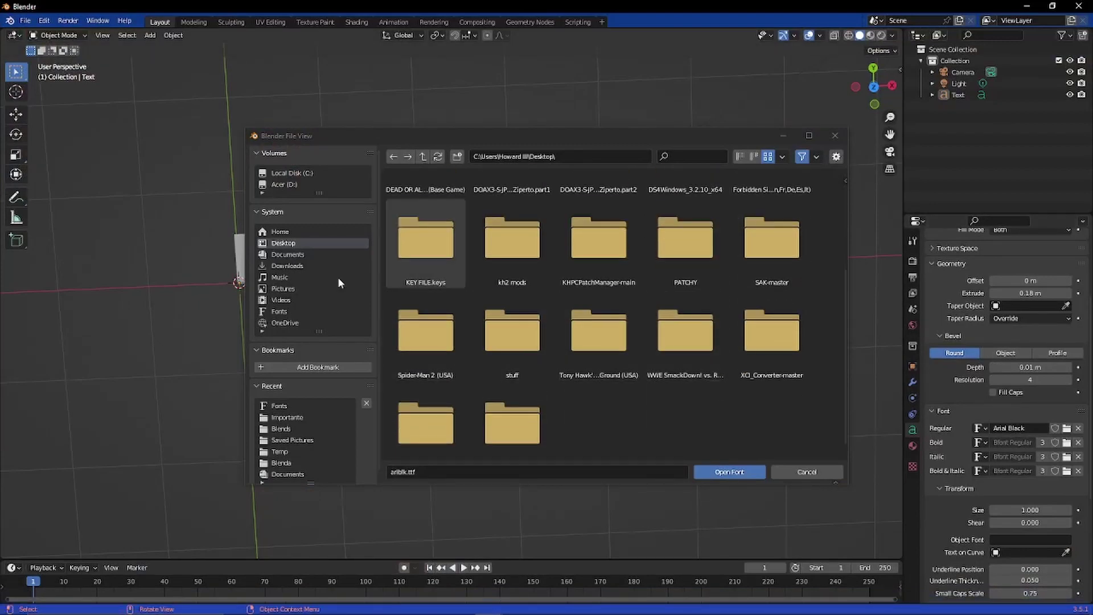
{"action": "left_click", "coordinate": [278, 311]}
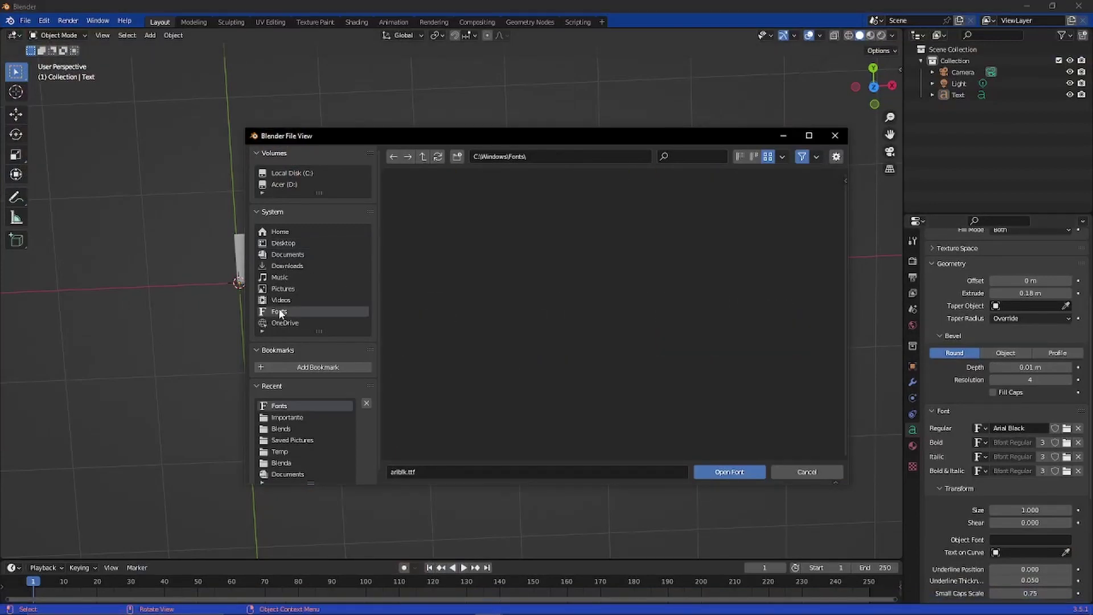
{"action": "scroll", "coordinate": [588, 312], "scroll_direction": "down", "scroll_amount": 3}
{"action": "scroll", "coordinate": [655, 276], "scroll_direction": "up", "scroll_amount": 5}
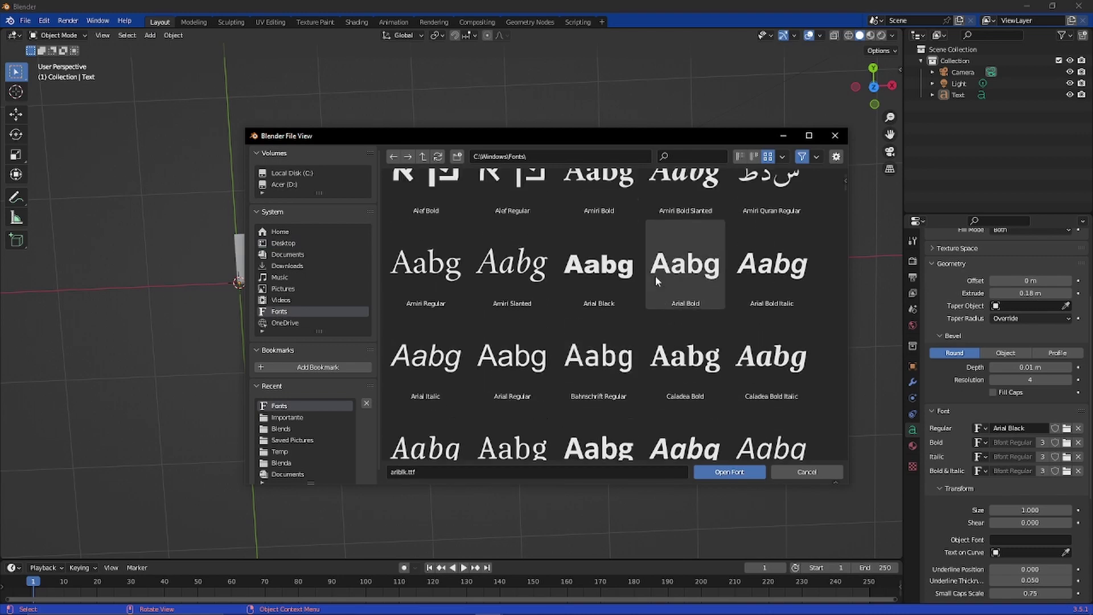
{"action": "left_click", "coordinate": [775, 235]}
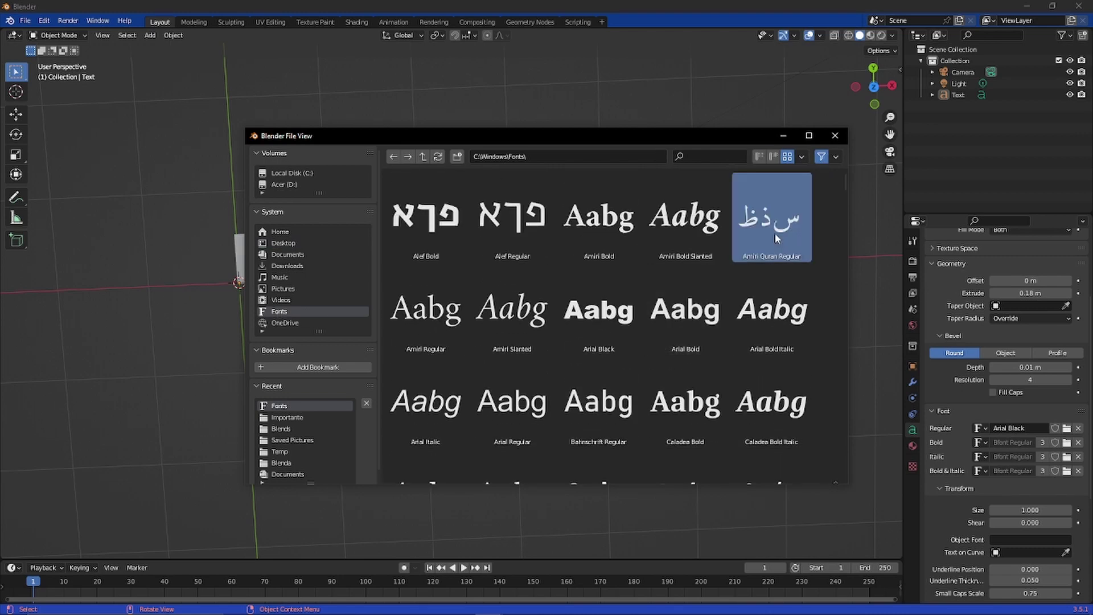
{"action": "double_click", "coordinate": [777, 238]}
{"action": "scroll", "coordinate": [612, 315], "scroll_direction": "up", "scroll_amount": 5}
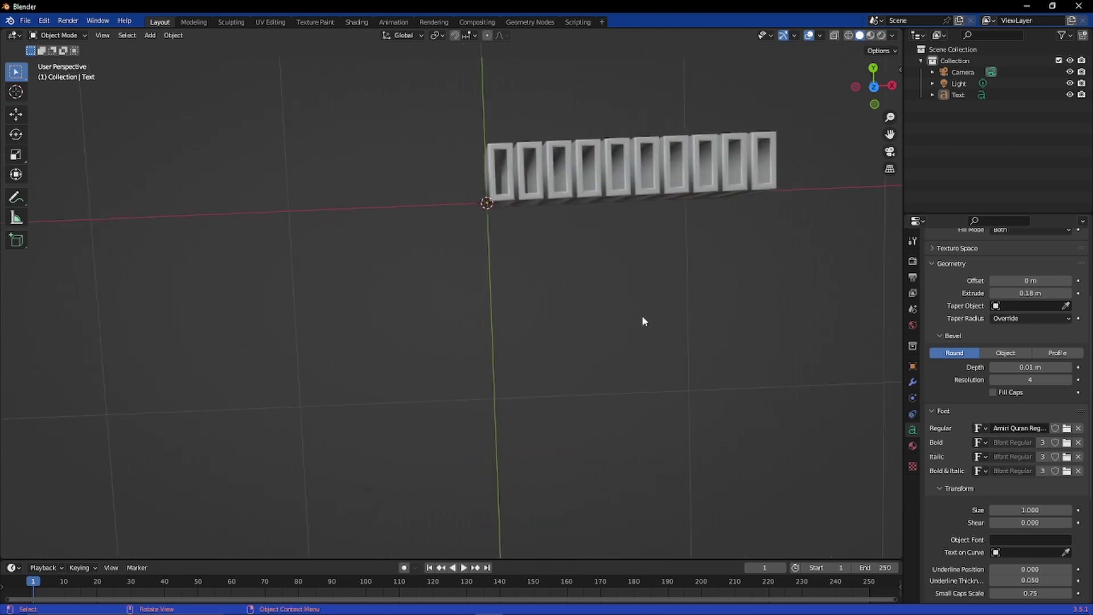
{"action": "middle_click_drag", "start_coordinate": [735, 296], "coordinate": [588, 366], "text": "shift"}
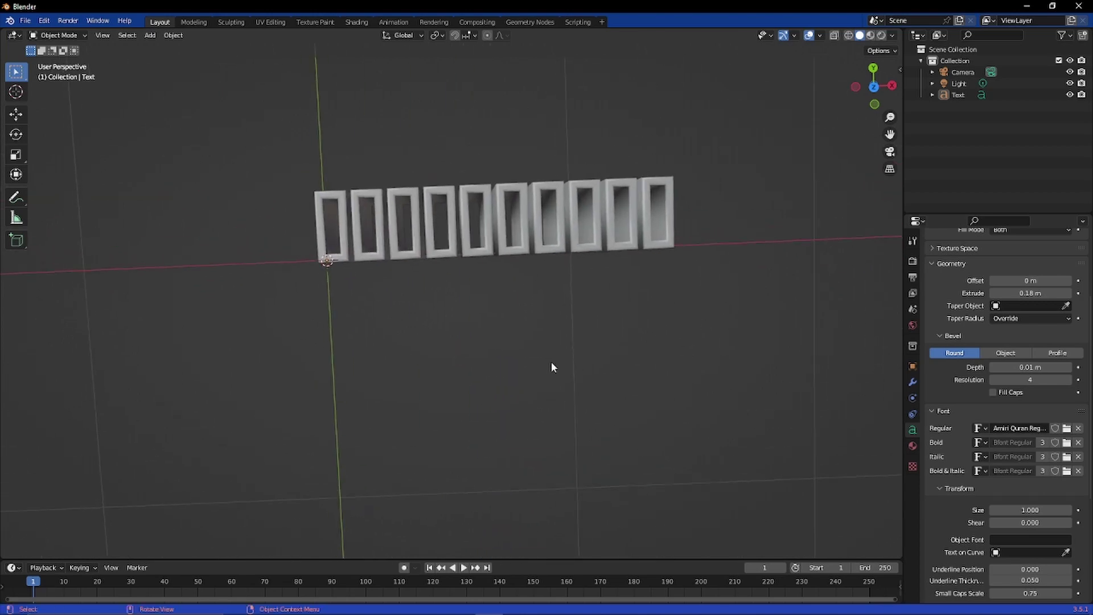
{"action": "scroll", "coordinate": [484, 348], "scroll_direction": "down", "scroll_amount": 3}
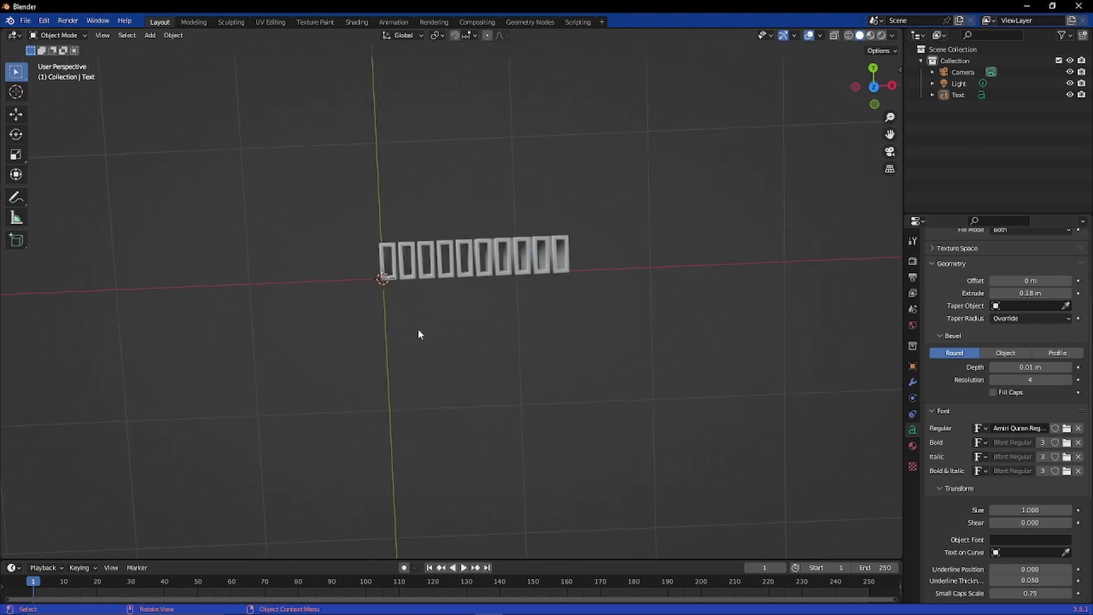
Replace the text's Regular font with EmojiOne Color Regular from the Windows Fonts folder.
{"action": "left_click", "coordinate": [1066, 430]}
{"action": "scroll", "coordinate": [569, 324], "scroll_direction": "down", "scroll_amount": 10}
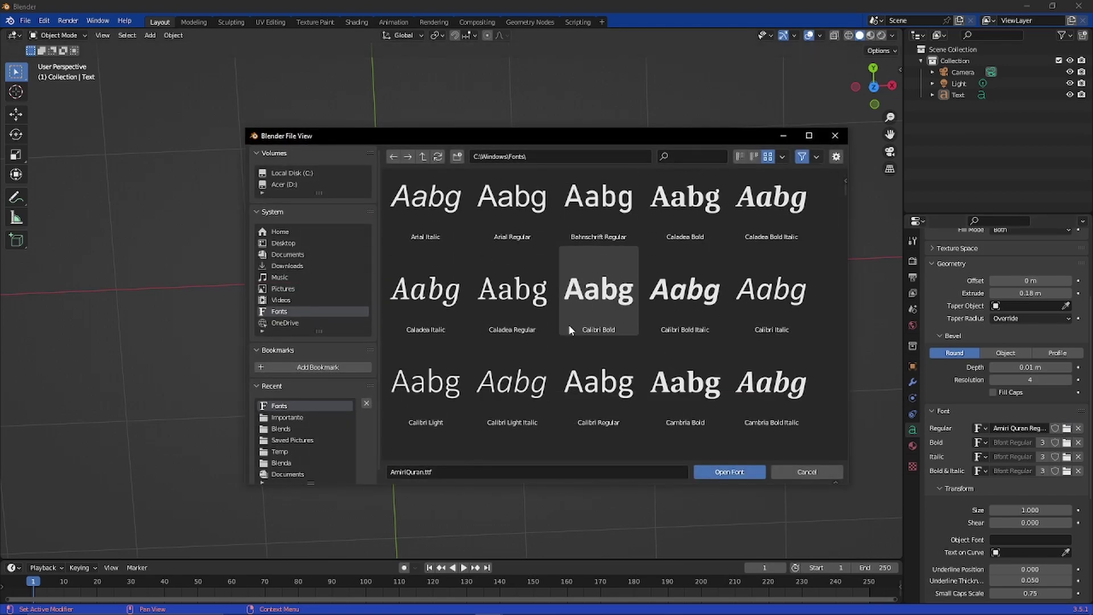
{"action": "scroll", "coordinate": [554, 330], "scroll_direction": "down", "scroll_amount": 8}
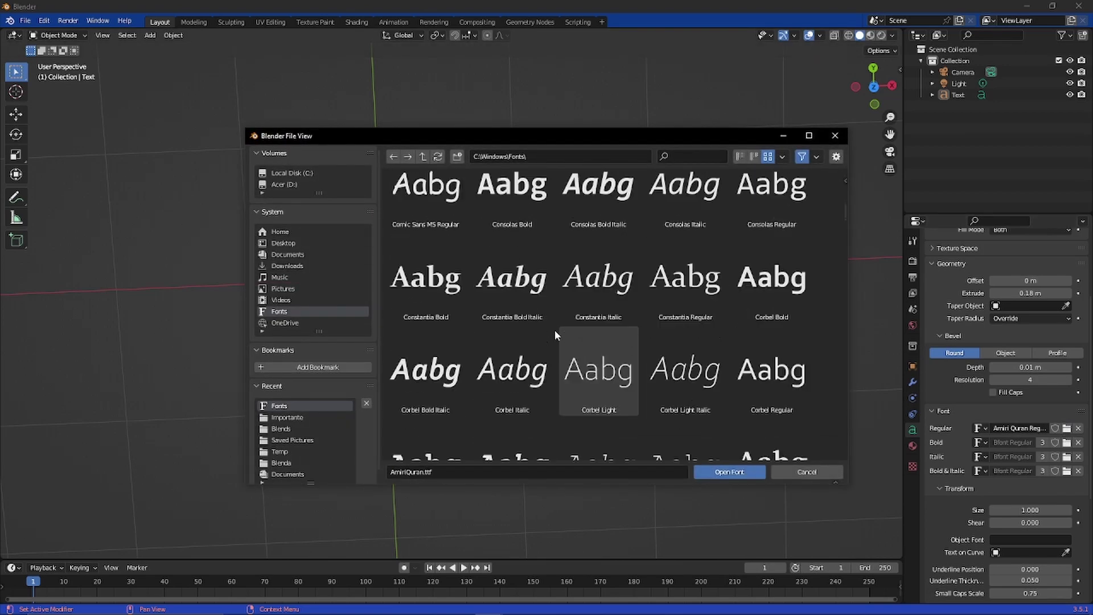
{"action": "scroll", "coordinate": [554, 330], "scroll_direction": "down", "scroll_amount": 8}
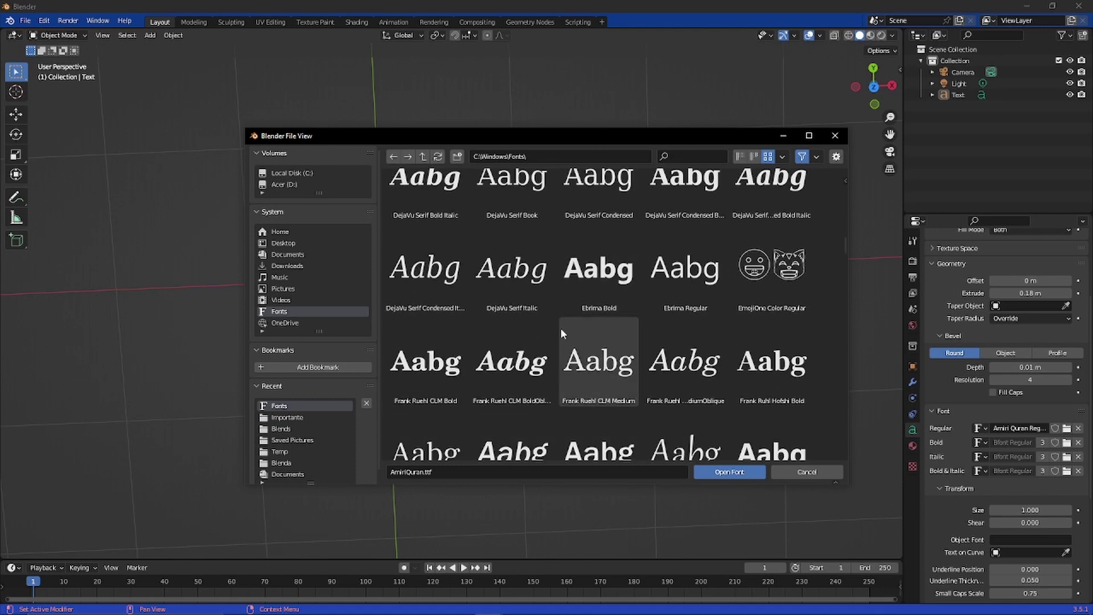
{"action": "double_click", "coordinate": [773, 272]}
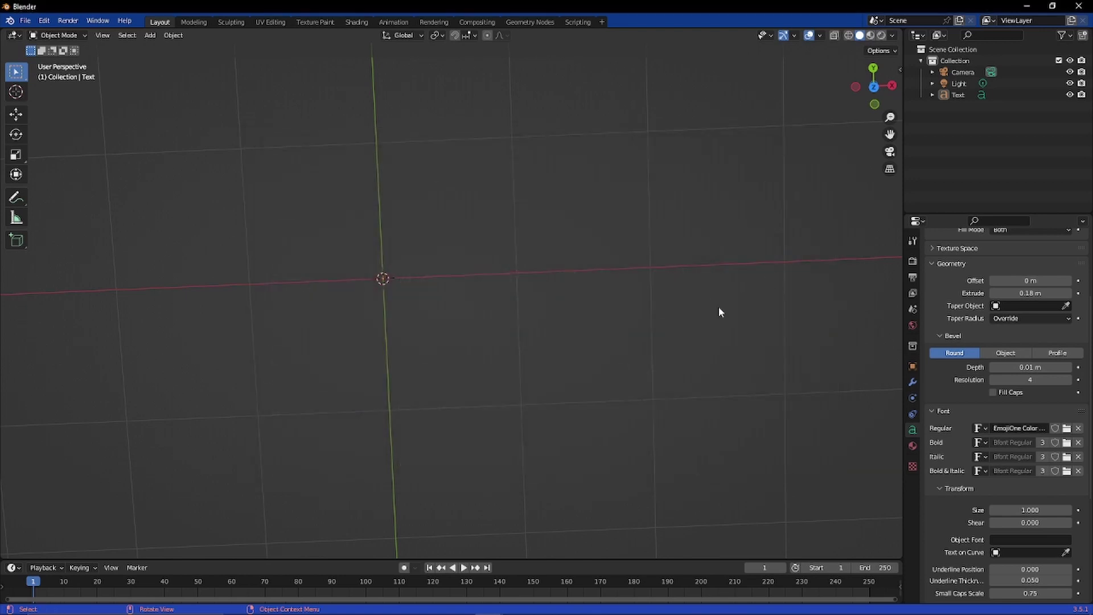
Load Ink Free Regular from the Windows Fonts folder as the text's Regular font and view the text at an angle.
{"action": "left_click", "coordinate": [1066, 428]}
{"action": "scroll", "coordinate": [588, 295], "scroll_direction": "down", "scroll_amount": 1}
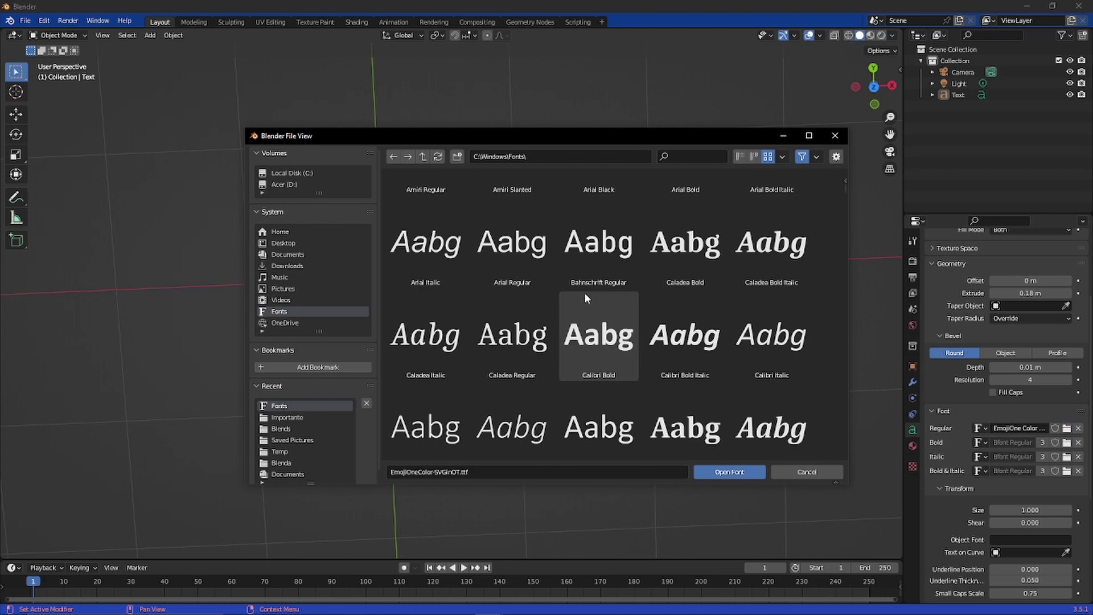
{"action": "scroll", "coordinate": [583, 298], "scroll_direction": "down", "scroll_amount": 10}
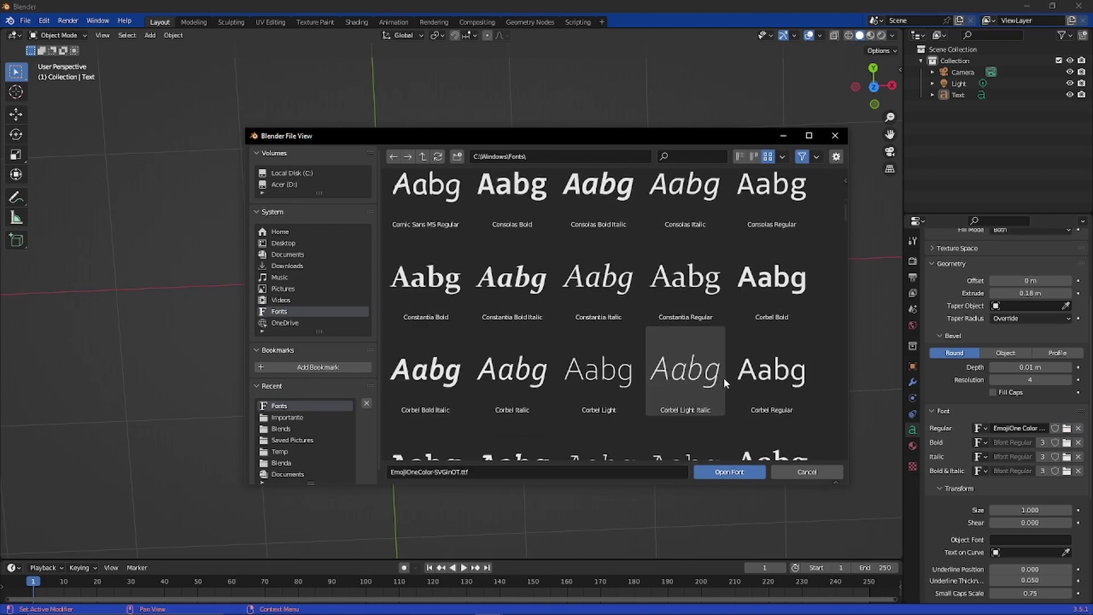
{"action": "scroll", "coordinate": [626, 366], "scroll_direction": "down", "scroll_amount": 10}
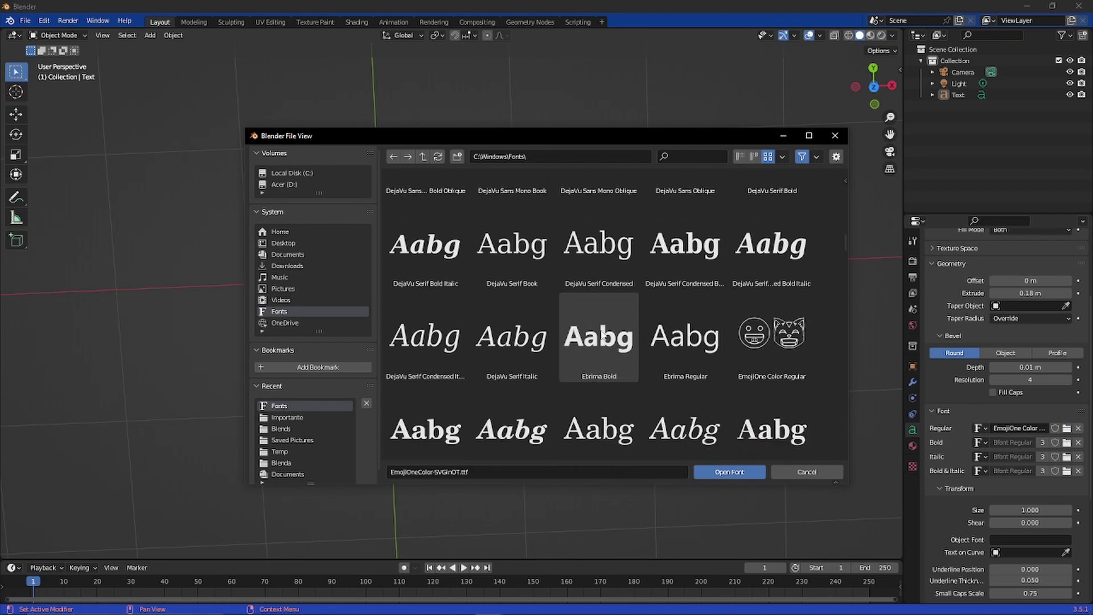
{"action": "scroll", "coordinate": [605, 322], "scroll_direction": "down", "scroll_amount": 10}
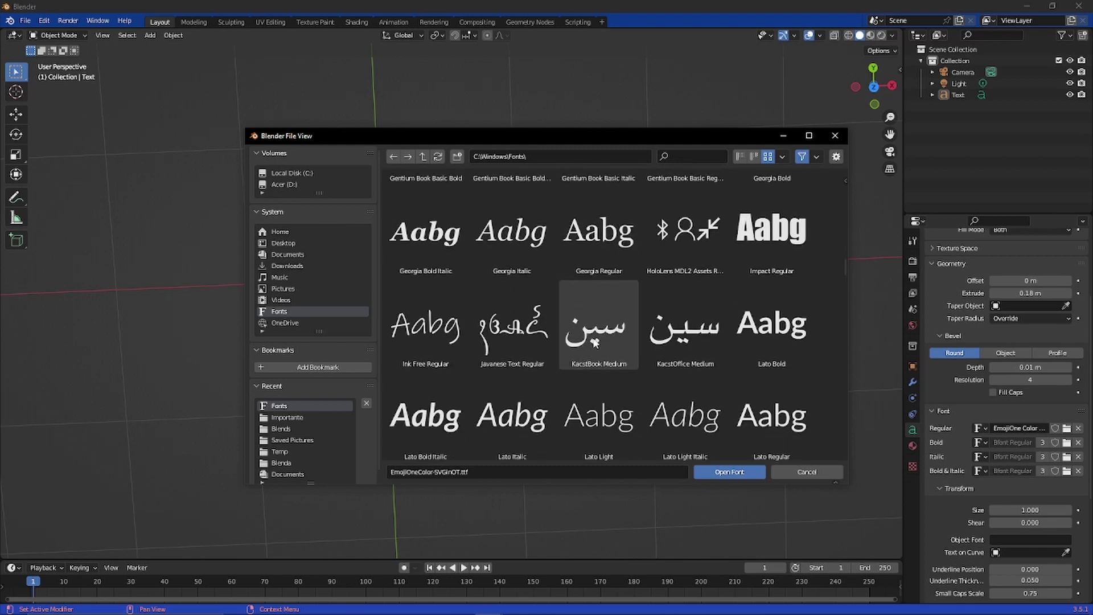
{"action": "scroll", "coordinate": [660, 312], "scroll_direction": "down", "scroll_amount": 2}
{"action": "double_click", "coordinate": [396, 228]}
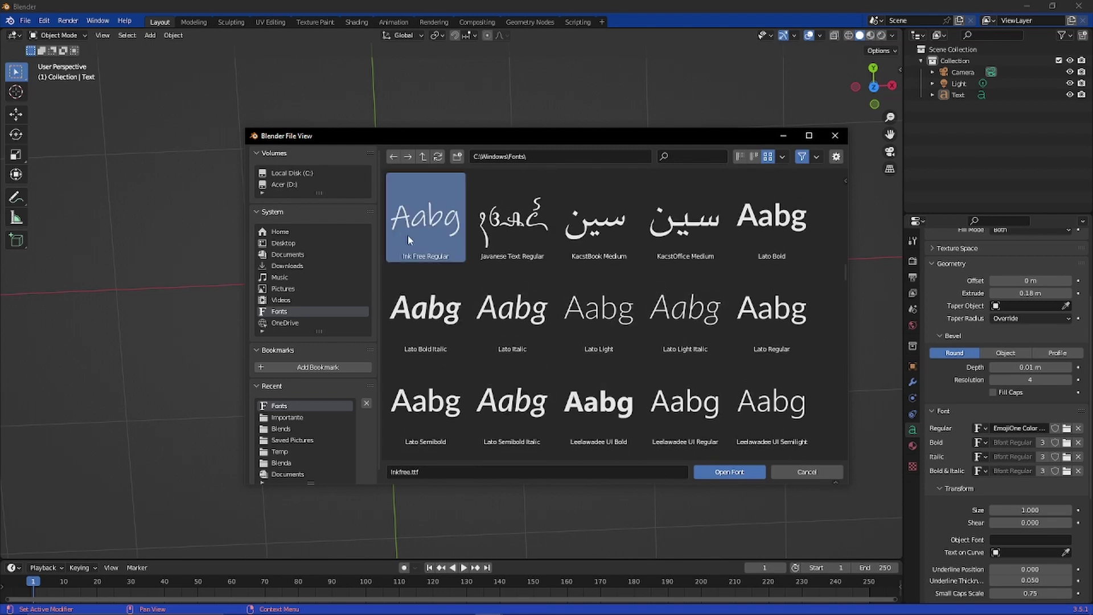
{"action": "middle_click_drag", "start_coordinate": [610, 307], "coordinate": [753, 280]}
Minimize Blender to show the Windows desktop, refresh it, and return to Blender.
{"action": "left_click", "coordinate": [1026, 6]}
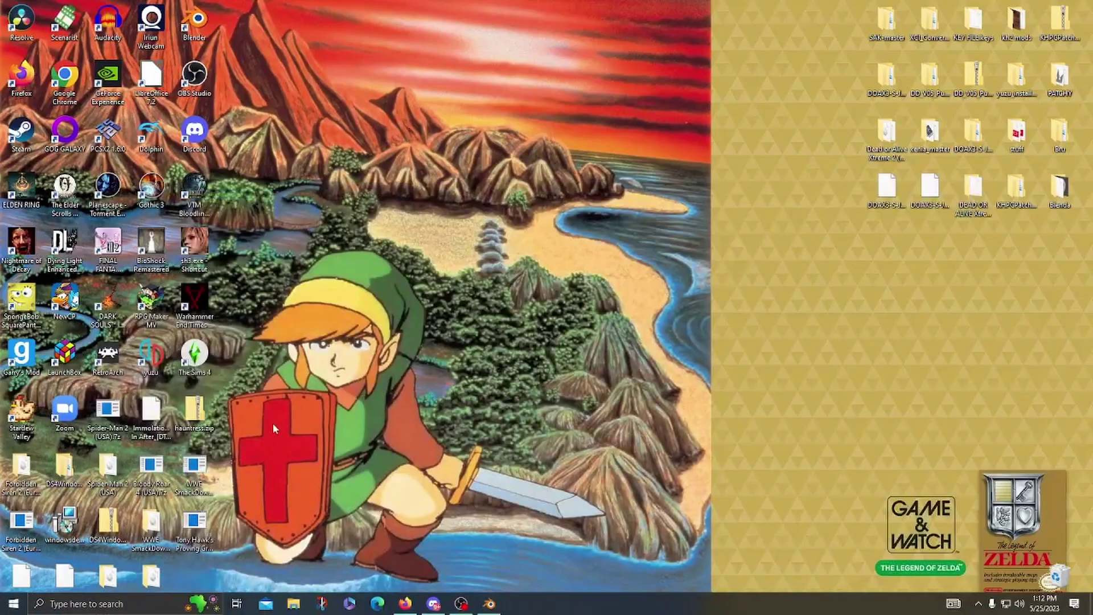
{"action": "right_click", "coordinate": [308, 463]}
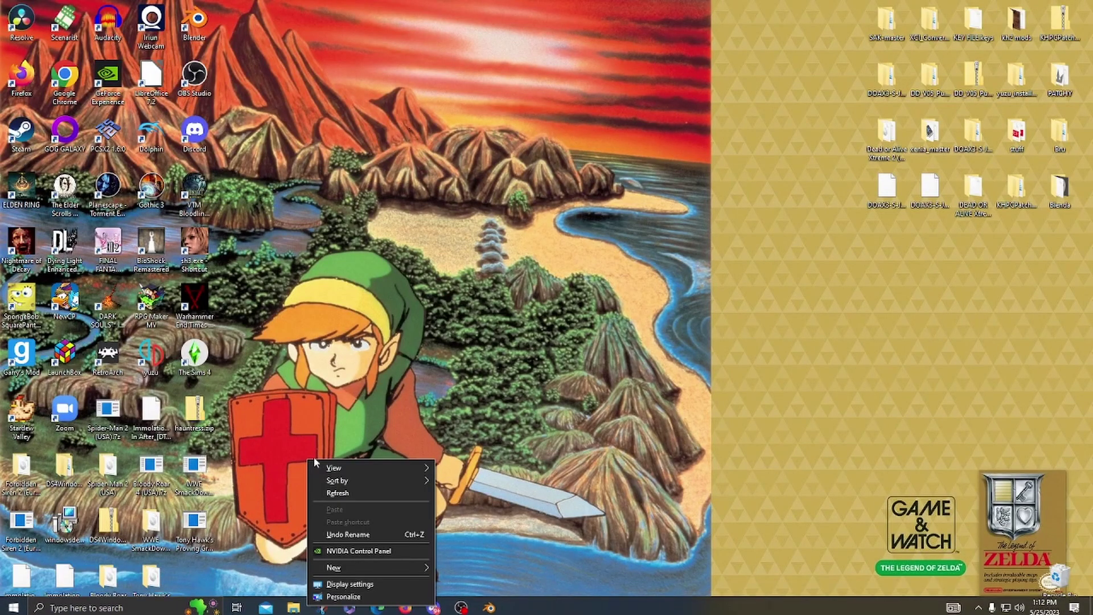
{"action": "left_click", "coordinate": [340, 493]}
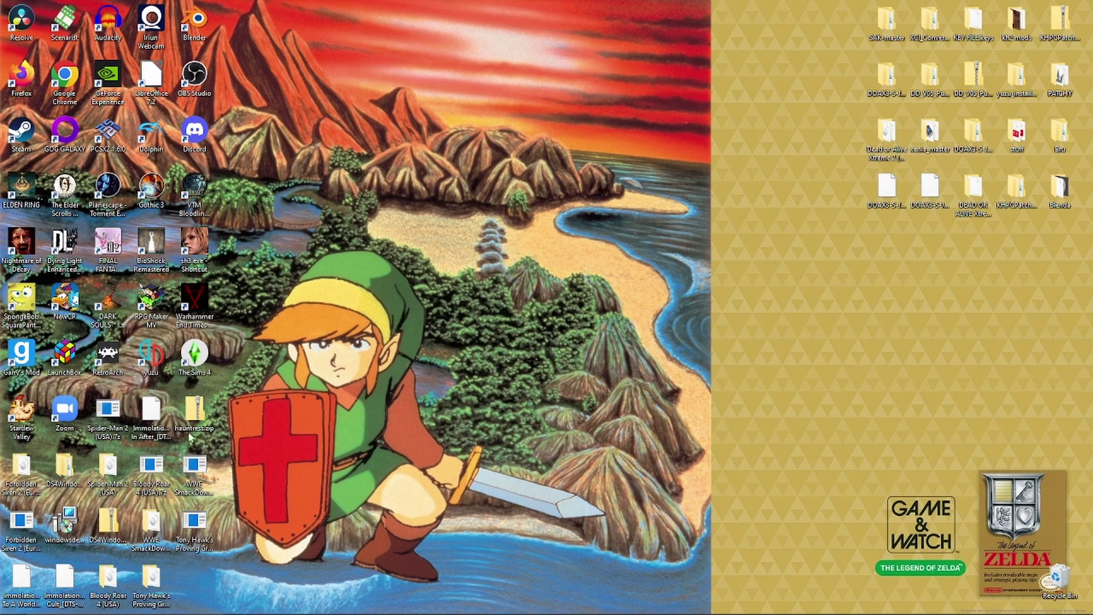
{"action": "mouse_move", "coordinate": [272, 609]}
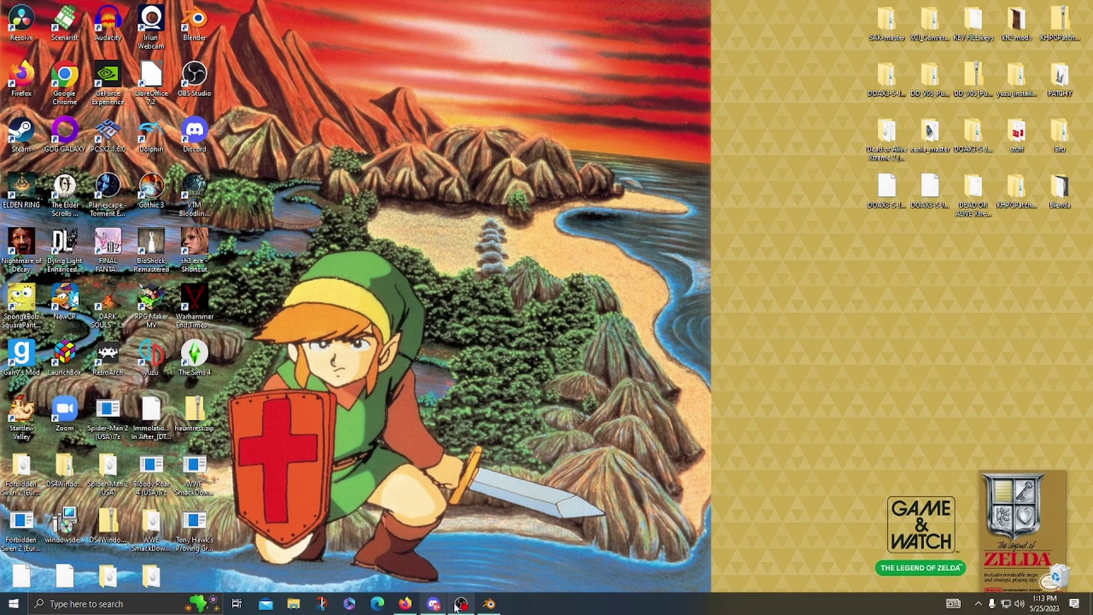
{"action": "left_click", "coordinate": [498, 604]}
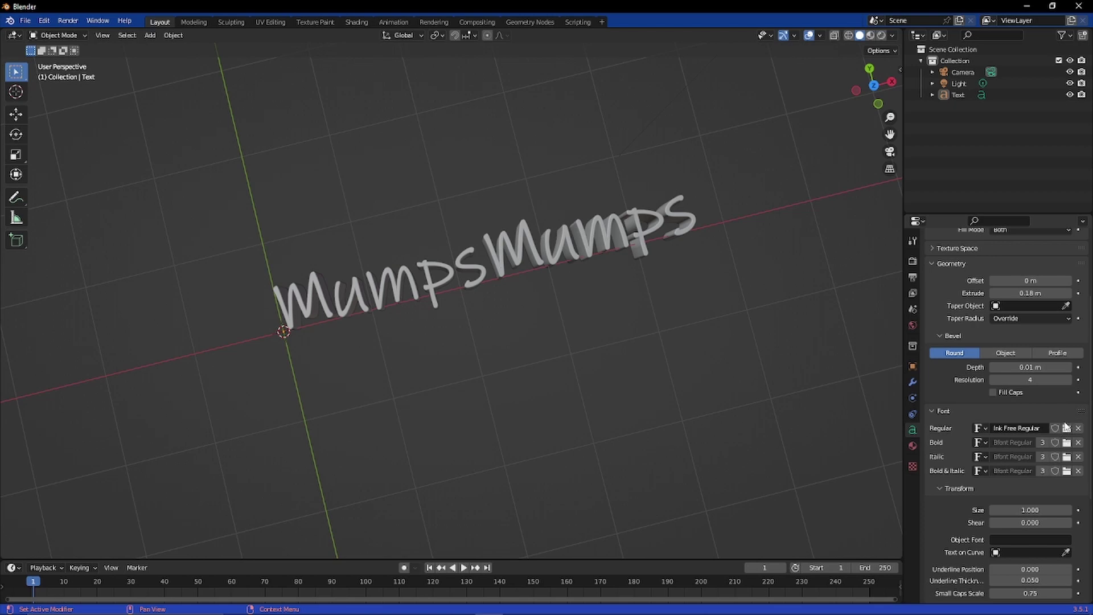
Enable Fake User for the Ink Free Regular font so it is saved even without users.
{"action": "left_click", "coordinate": [1055, 428]}
{"action": "left_click", "coordinate": [1054, 429]}
{"action": "left_click", "coordinate": [1053, 428]}
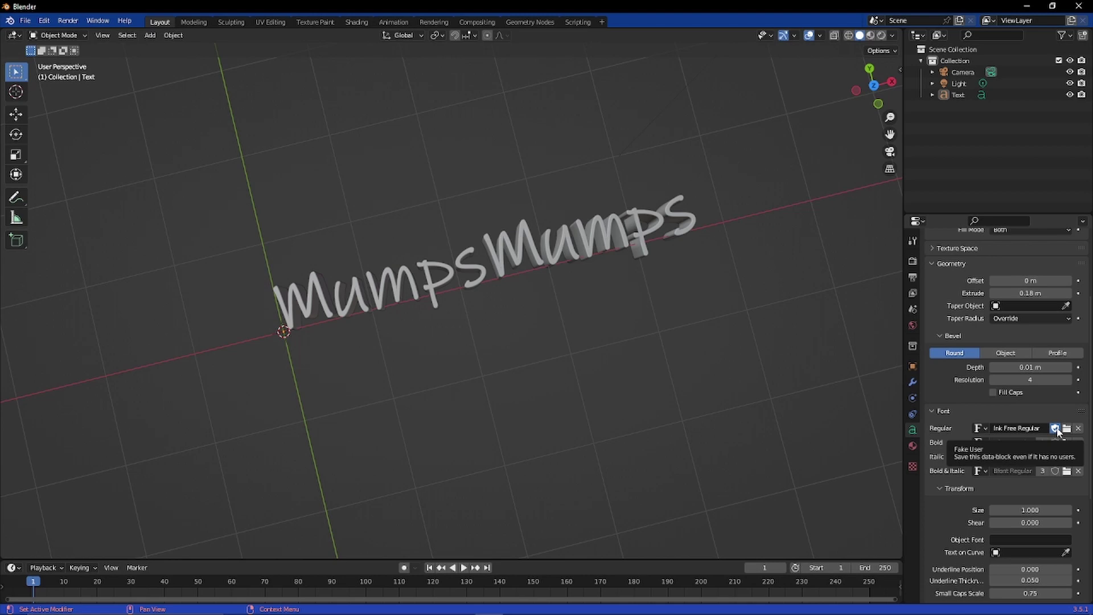
Select the MumpsMumps text object and inspect its Ink Free lettering from several angles and distances.
{"action": "middle_click_drag", "start_coordinate": [865, 401], "coordinate": [793, 378]}
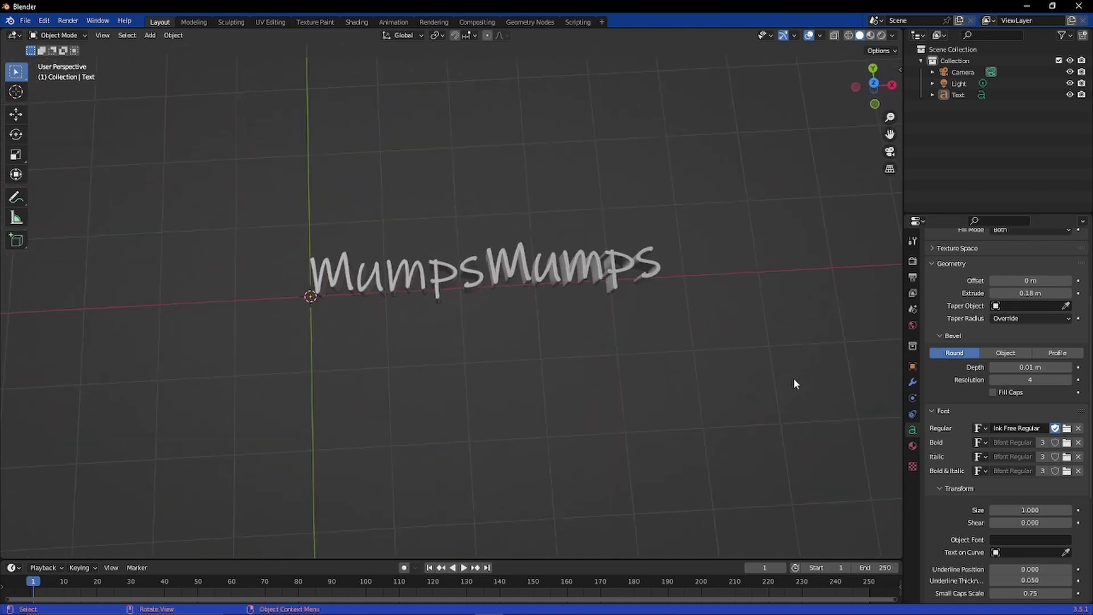
{"action": "scroll", "coordinate": [793, 378], "scroll_direction": "up", "scroll_amount": 1}
{"action": "middle_click_drag", "start_coordinate": [652, 373], "coordinate": [336, 215]}
{"action": "scroll", "coordinate": [532, 373], "scroll_direction": "down", "scroll_amount": 2}
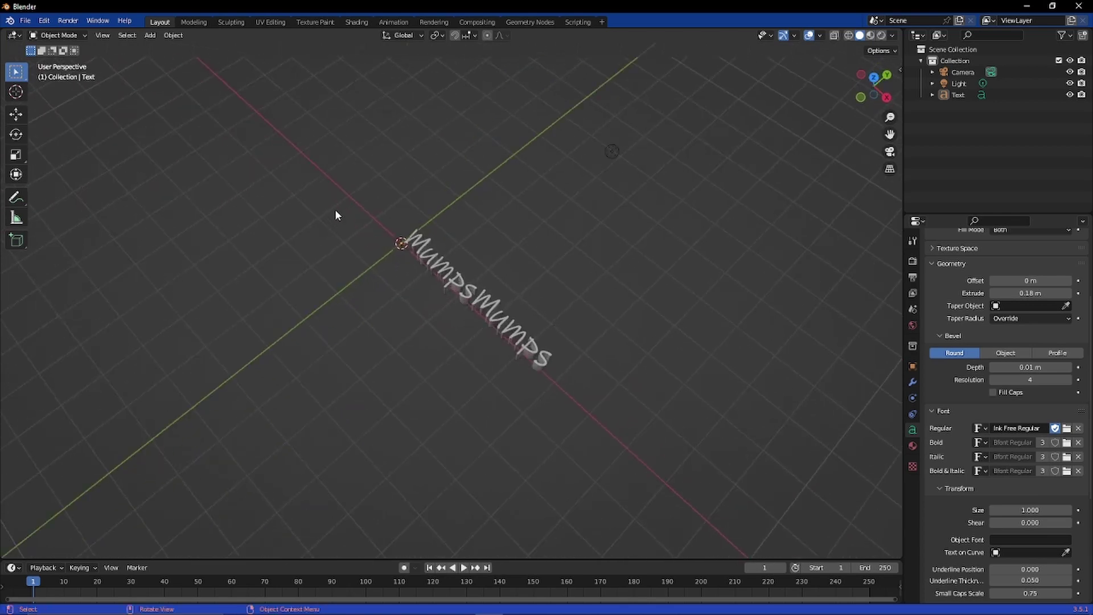
{"action": "left_click", "coordinate": [445, 271]}
{"action": "middle_click_drag", "start_coordinate": [548, 369], "coordinate": [622, 412]}
{"action": "scroll", "coordinate": [639, 398], "scroll_direction": "up", "scroll_amount": 4}
{"action": "scroll", "coordinate": [637, 393], "scroll_direction": "up", "scroll_amount": 4}
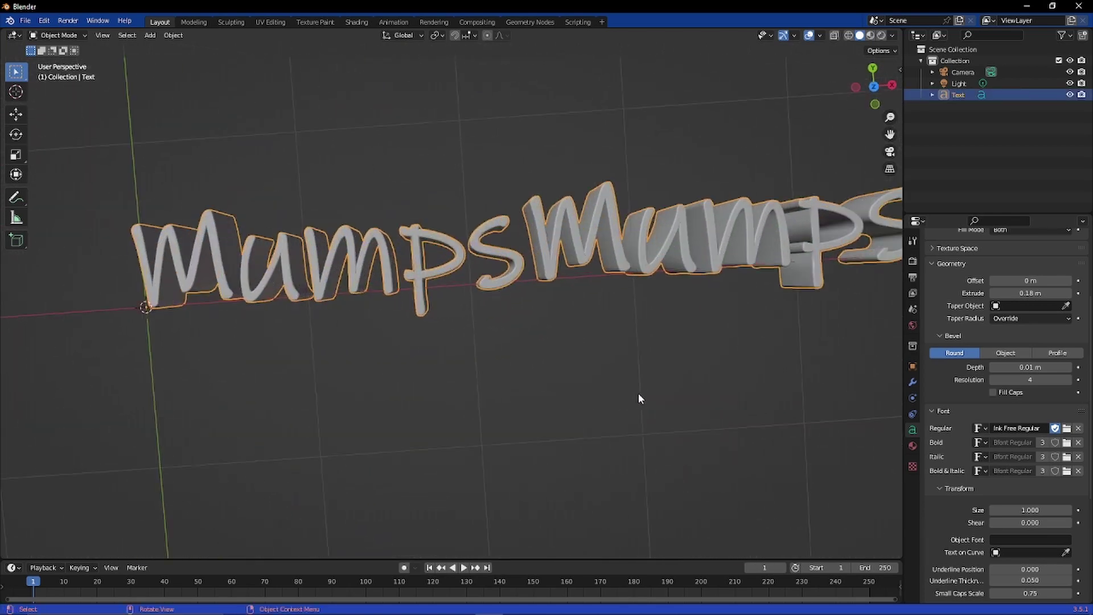
{"action": "scroll", "coordinate": [637, 392], "scroll_direction": "down", "scroll_amount": 5}
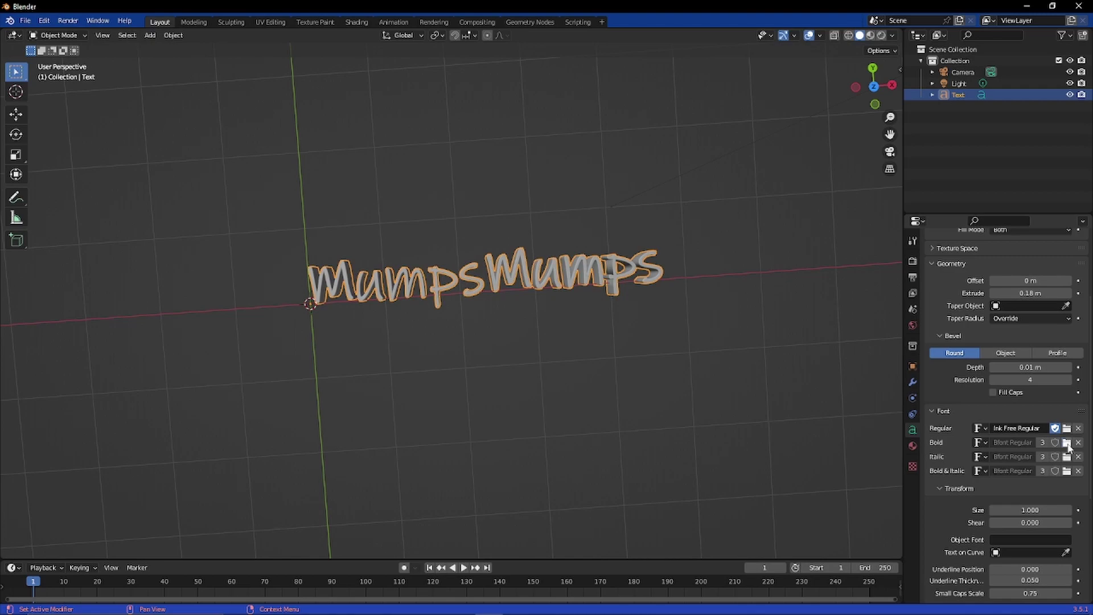
Load Noto Sans Condensed Bold from the Windows Fonts folder as the text's Bold font.
{"action": "left_click", "coordinate": [1066, 442]}
{"action": "scroll", "coordinate": [598, 285], "scroll_direction": "down", "scroll_amount": 10}
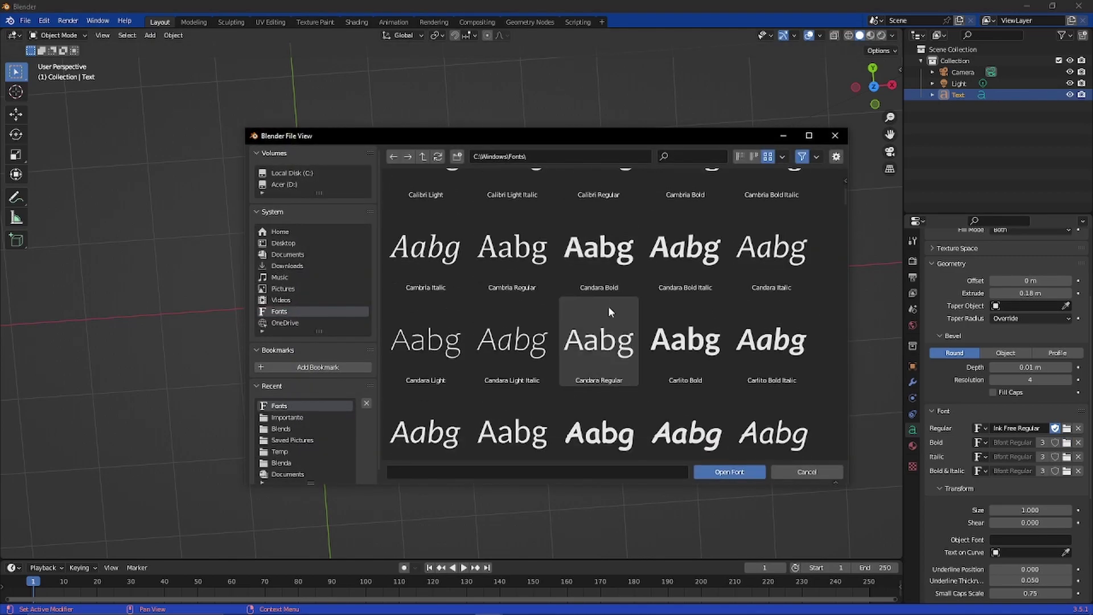
{"action": "scroll", "coordinate": [594, 297], "scroll_direction": "down", "scroll_amount": 8}
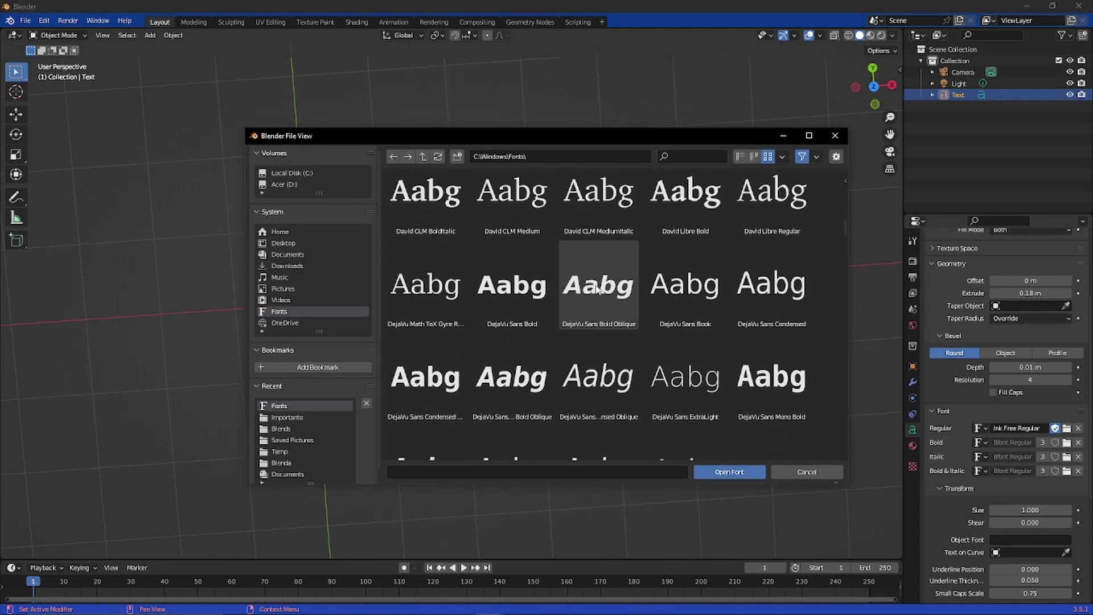
{"action": "scroll", "coordinate": [608, 313], "scroll_direction": "down", "scroll_amount": 10}
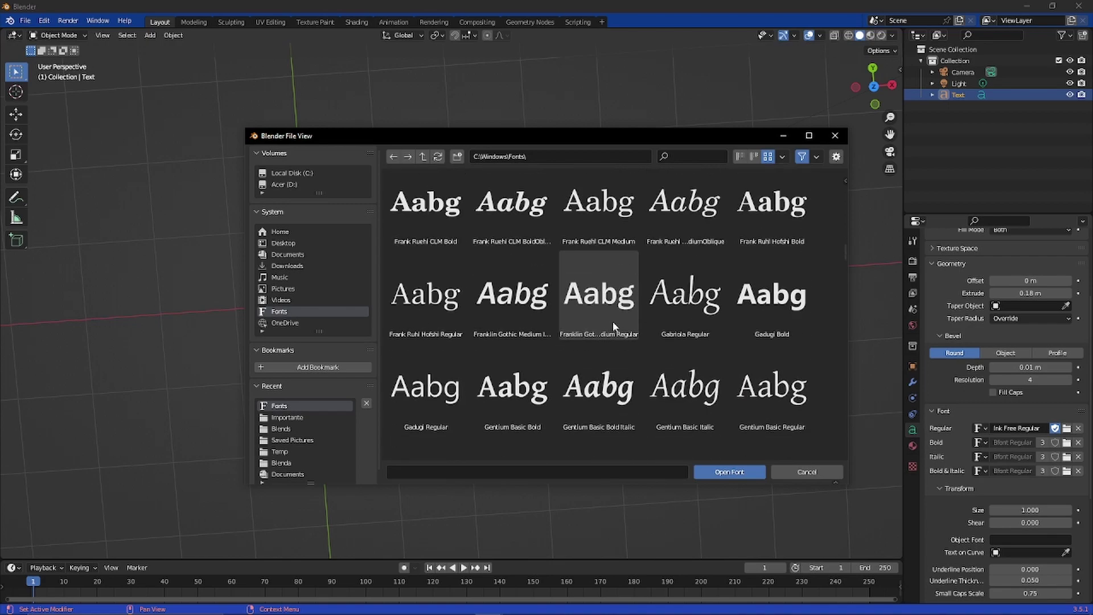
{"action": "scroll", "coordinate": [609, 320], "scroll_direction": "down", "scroll_amount": 10}
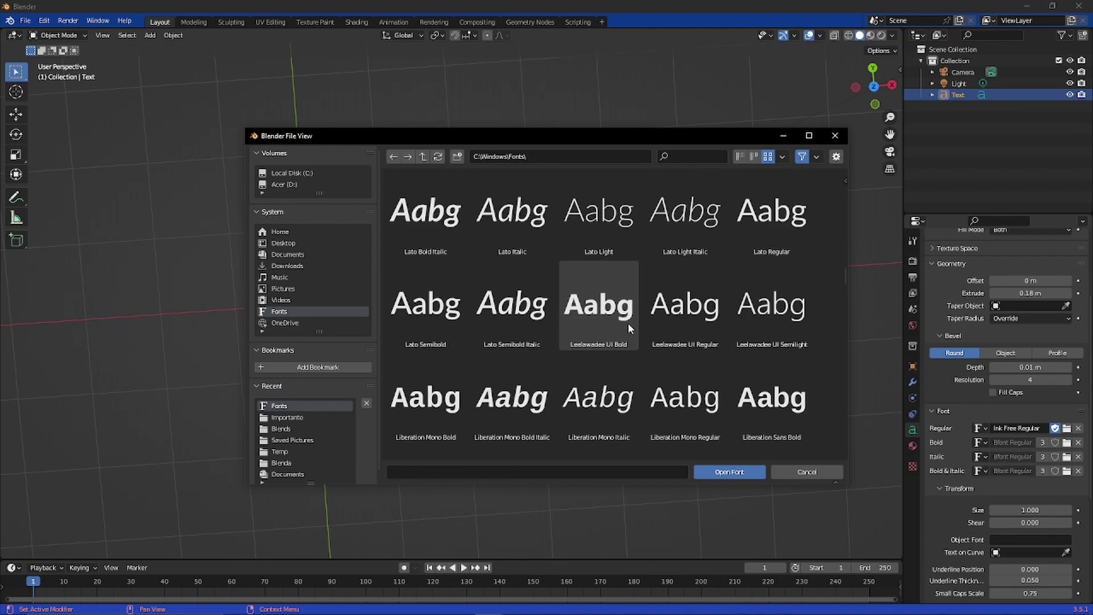
{"action": "scroll", "coordinate": [628, 318], "scroll_direction": "down", "scroll_amount": 10}
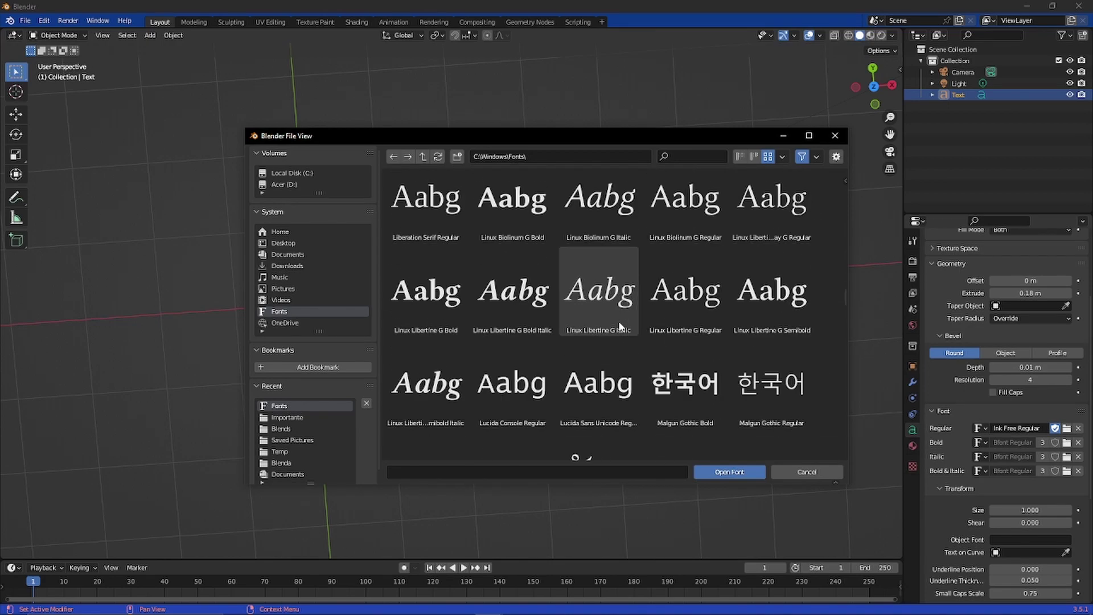
{"action": "scroll", "coordinate": [615, 327], "scroll_direction": "down", "scroll_amount": 15}
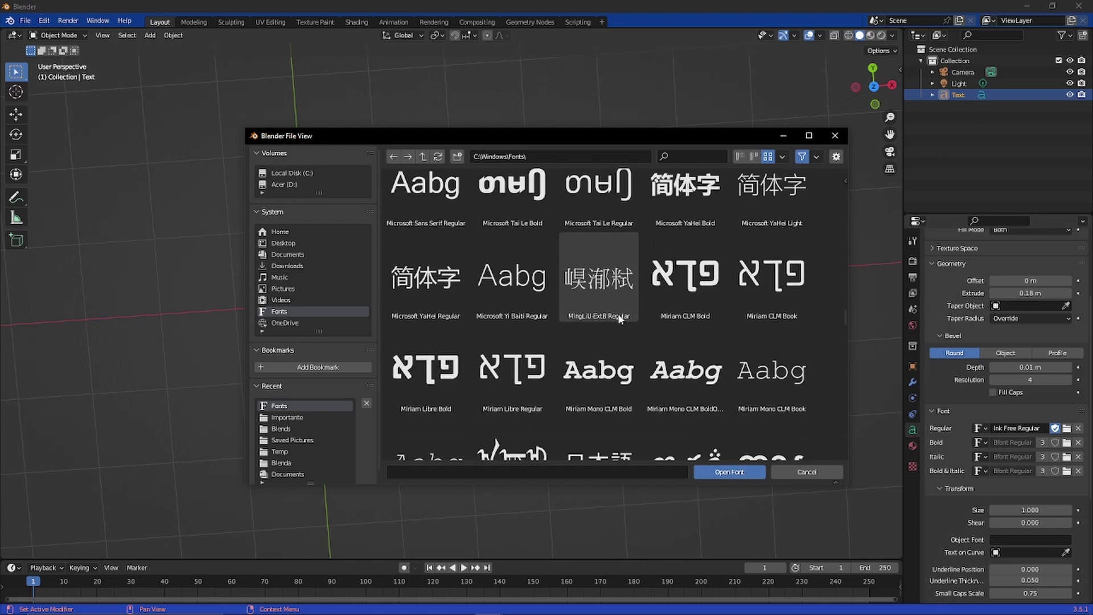
{"action": "scroll", "coordinate": [618, 320], "scroll_direction": "down", "scroll_amount": 3}
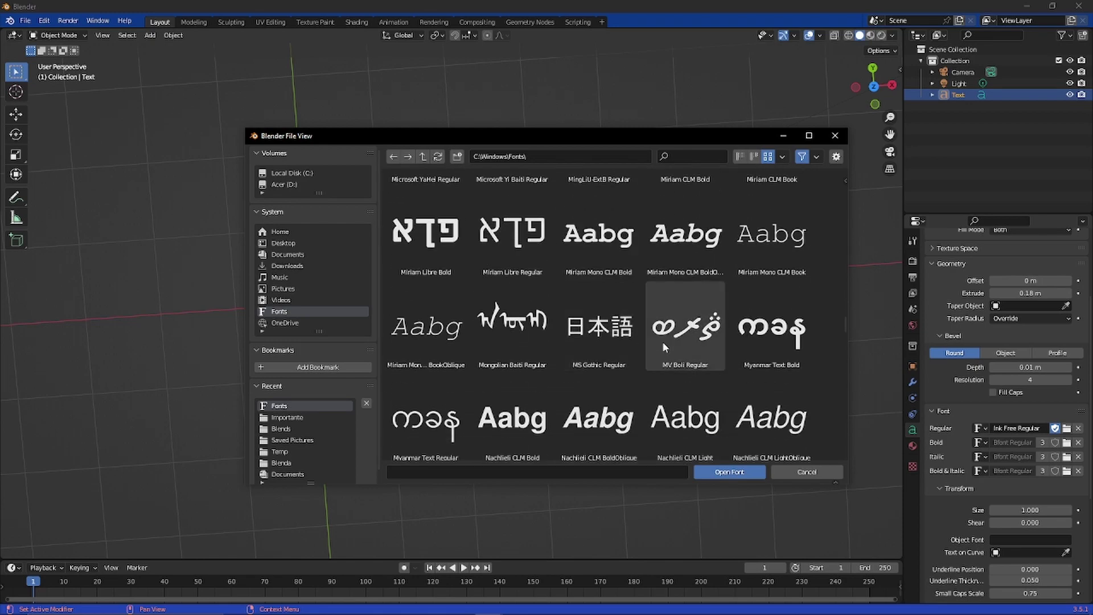
{"action": "scroll", "coordinate": [699, 376], "scroll_direction": "down", "scroll_amount": 10}
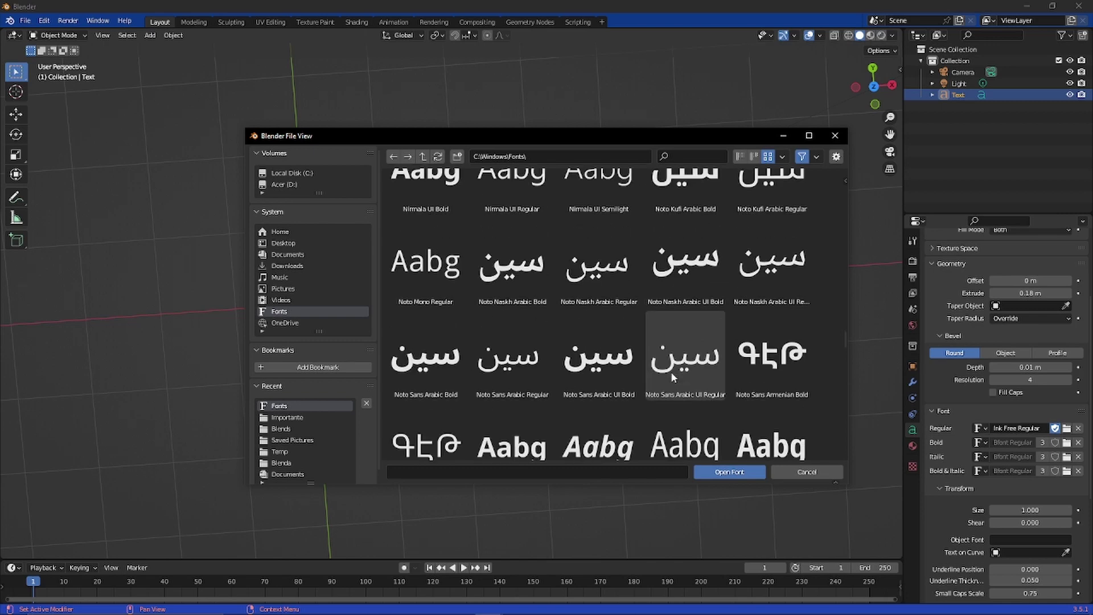
{"action": "left_click", "coordinate": [756, 410]}
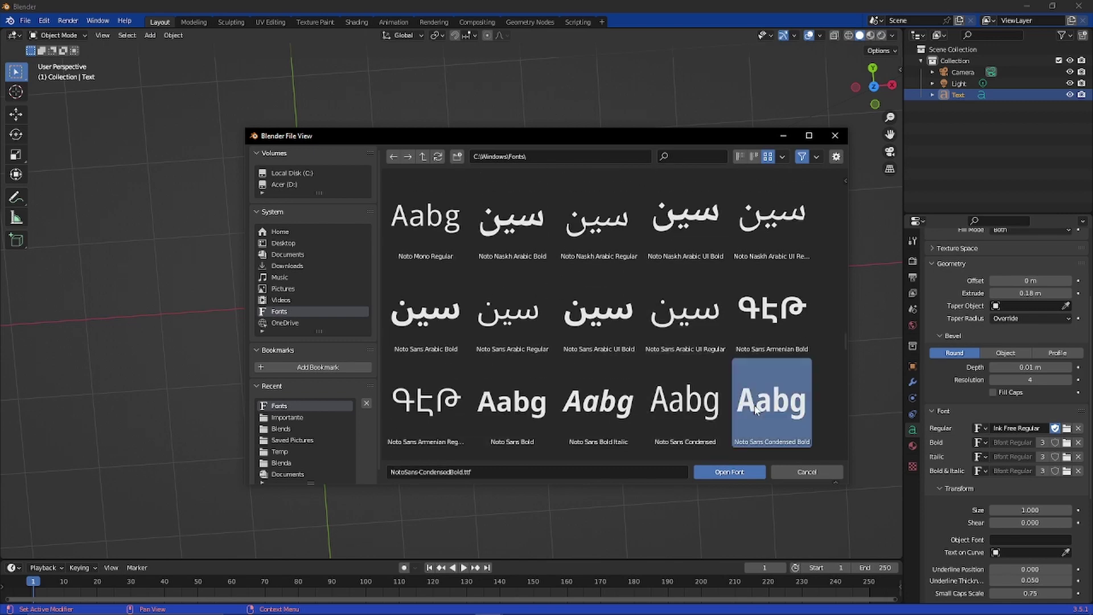
{"action": "double_click", "coordinate": [756, 410]}
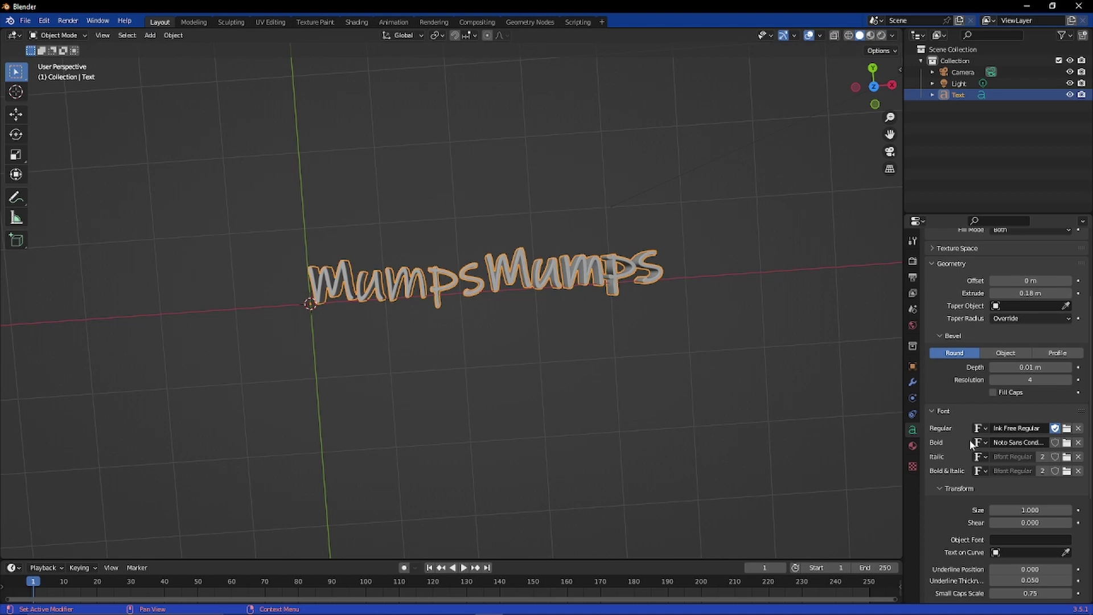
Enter text editing, select the second "Mumps" and try to apply the Bold style to it.
{"action": "left_click", "coordinate": [688, 275]}
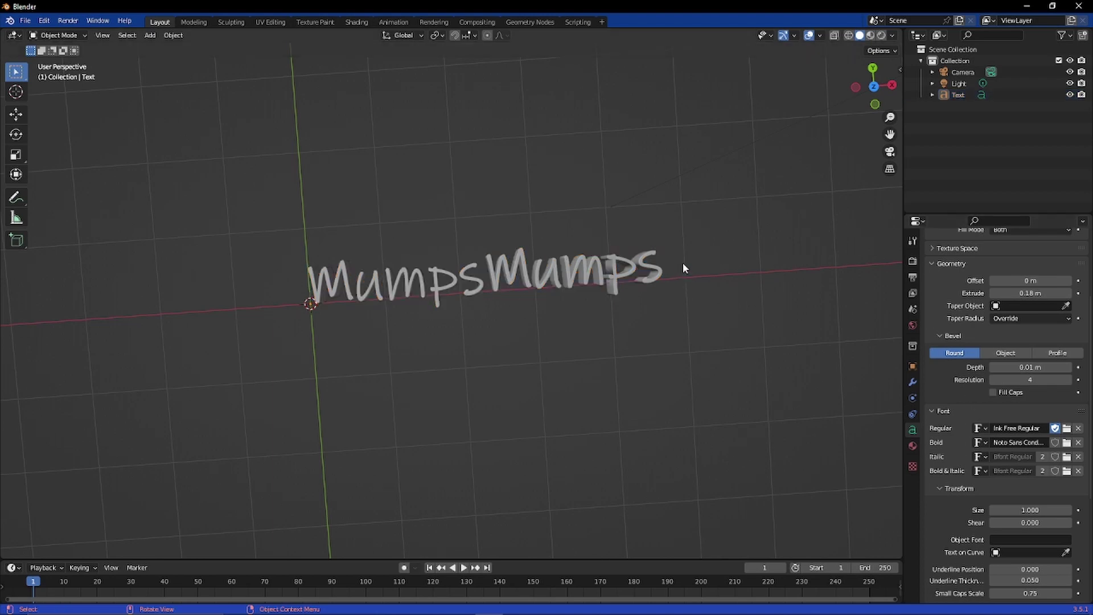
{"action": "key", "text": "Tab"}
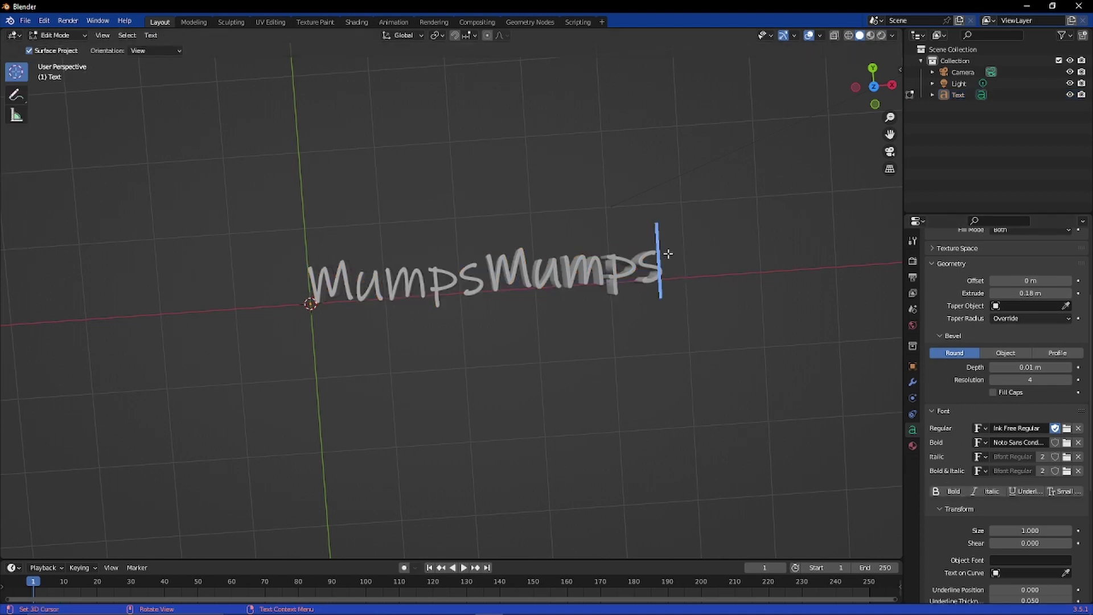
{"action": "key", "text": "shift+Left"}
{"action": "key", "text": "shift+Left"}
{"action": "key", "text": "shift+Left"}
{"action": "key", "text": "shift+Left"}
{"action": "key", "text": "shift+Left"}
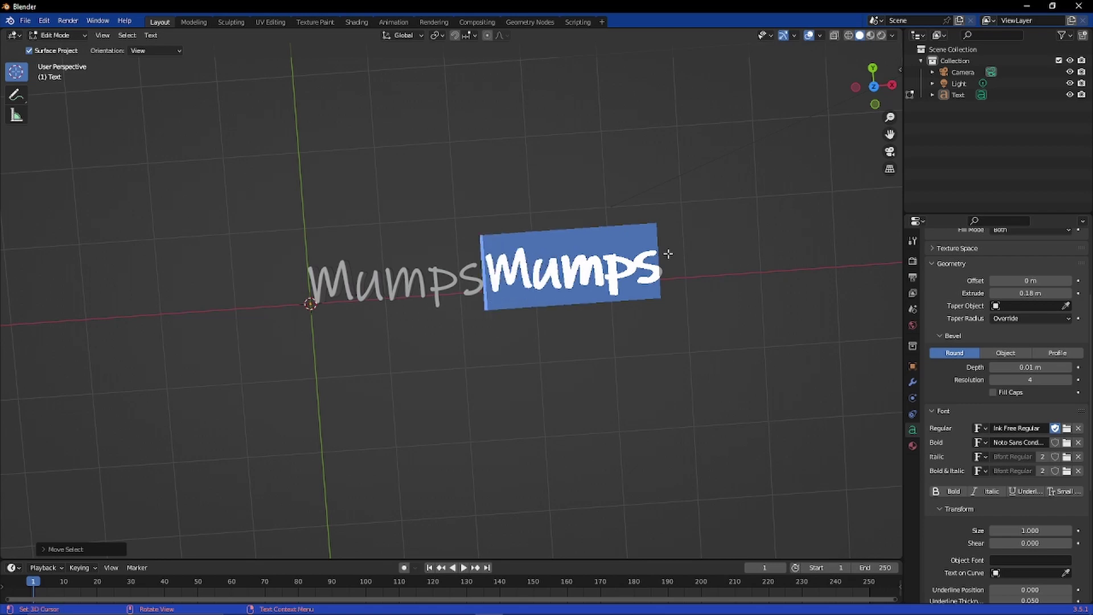
{"action": "left_click", "coordinate": [958, 491]}
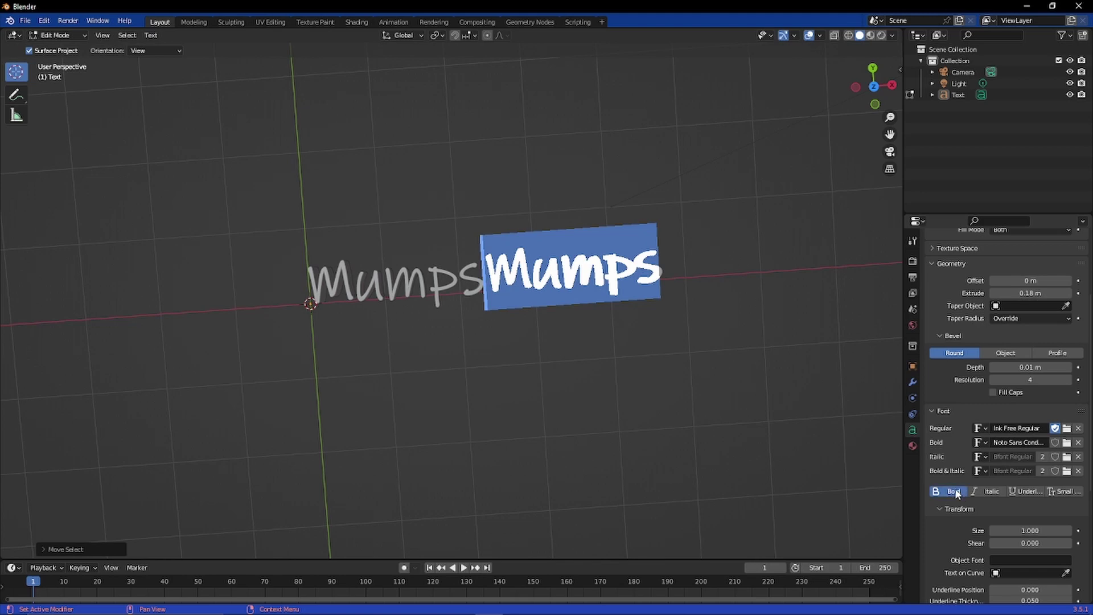
{"action": "left_click", "coordinate": [658, 375]}
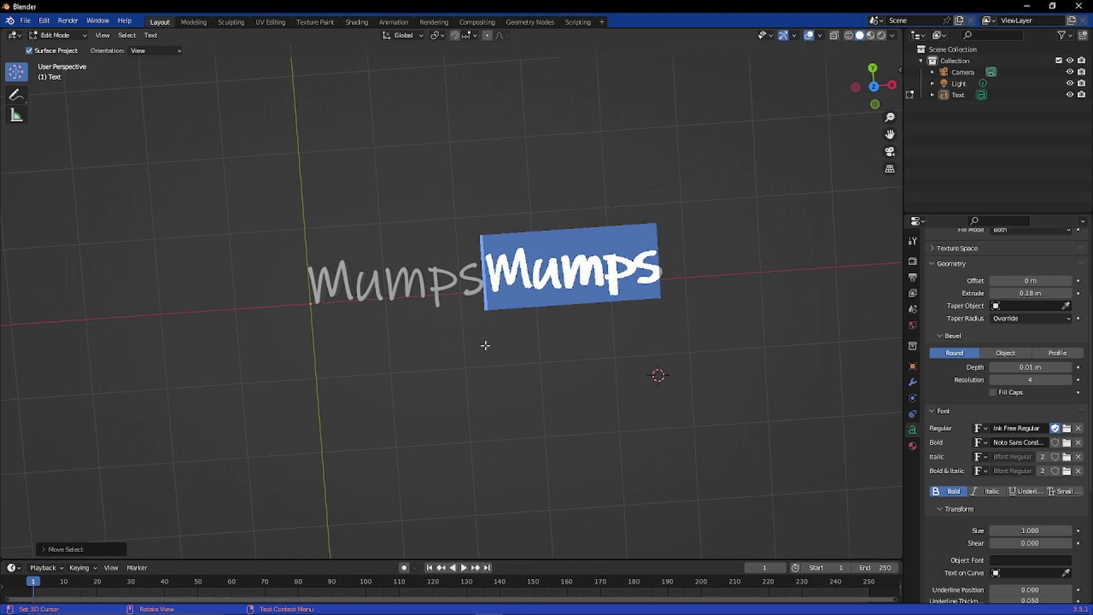
{"action": "right_click", "coordinate": [610, 363]}
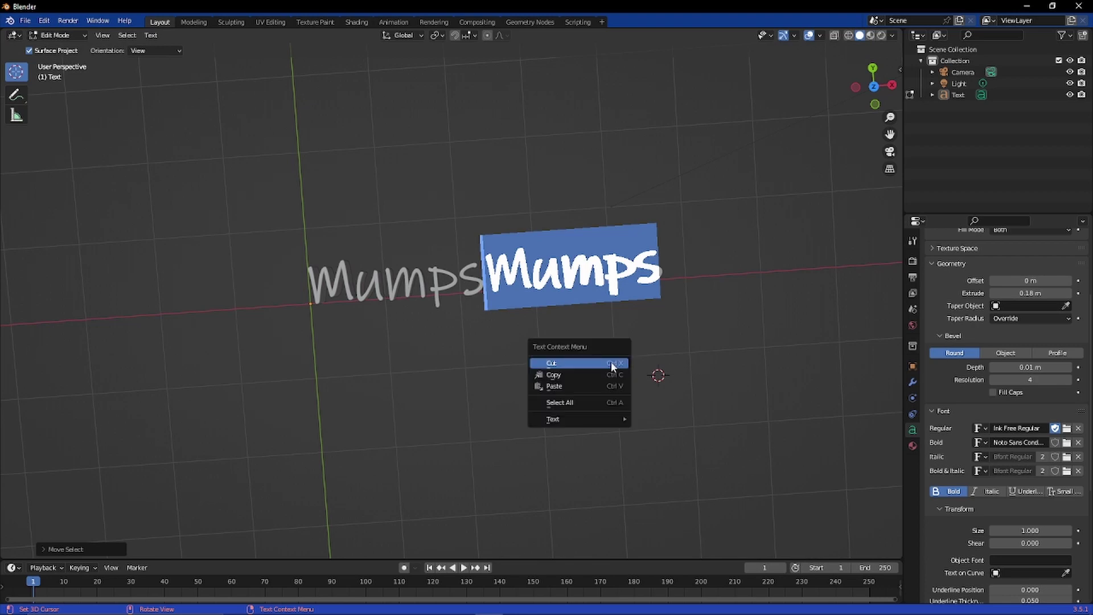
{"action": "left_click", "coordinate": [689, 329]}
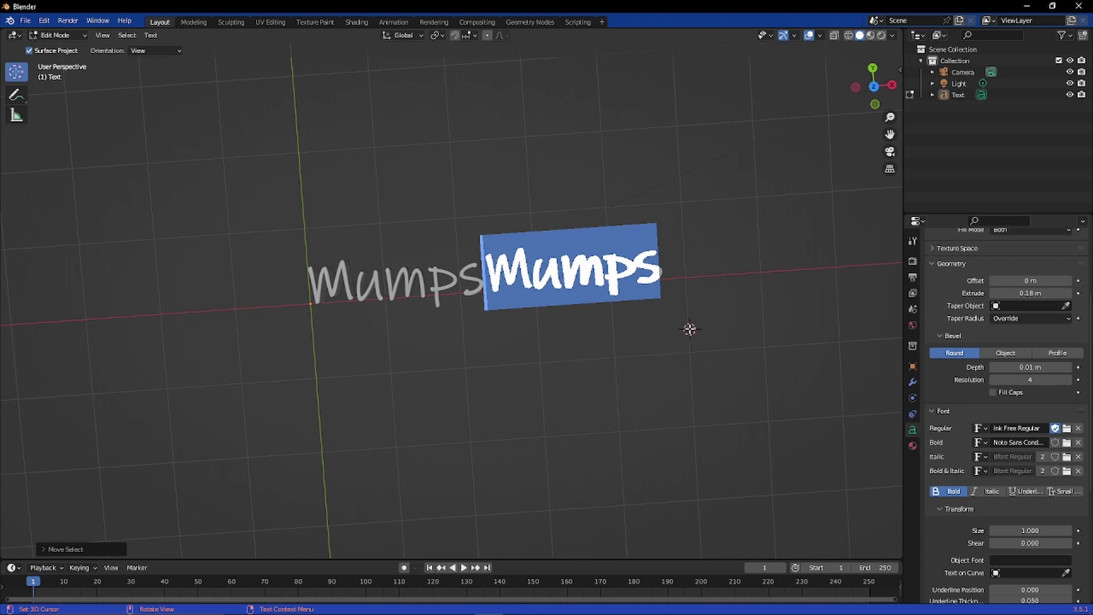
Place the 3D cursor back at the text's starting point and try selecting letters from the end of the text.
{"action": "left_click", "coordinate": [309, 302]}
{"action": "key", "text": "shift+Right"}
{"action": "key", "text": "shift+Right"}
{"action": "key", "text": "shift+Right"}
{"action": "key", "text": "shift+Right"}
{"action": "key", "text": "shift+Right"}
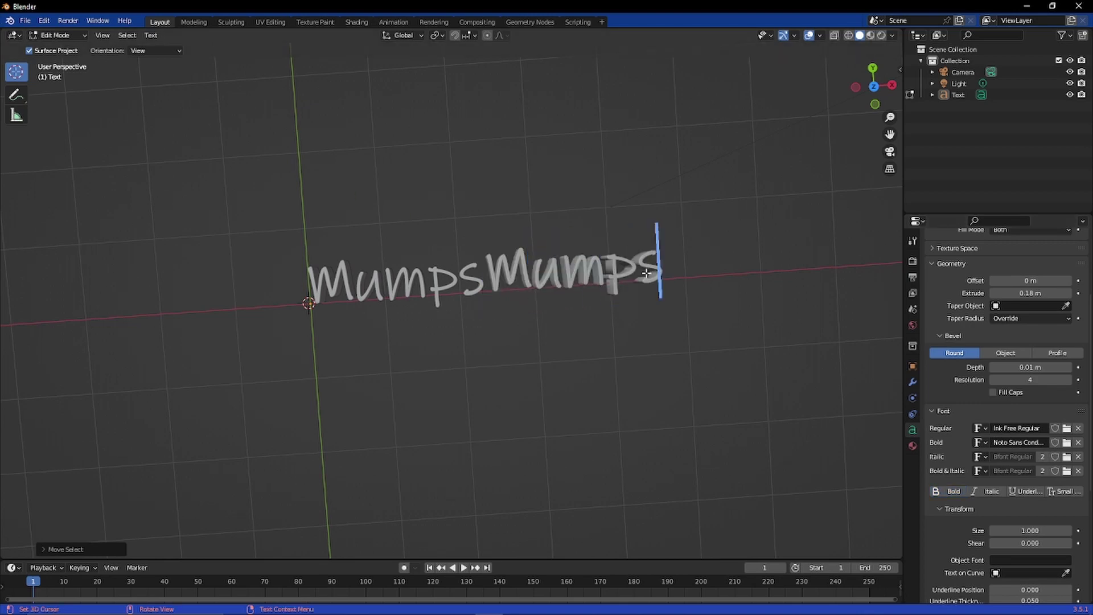
{"action": "key", "text": "shift+Left"}
{"action": "key", "text": "shift+Left"}
{"action": "key", "text": "shift+Left"}
{"action": "key", "text": "shift+Left"}
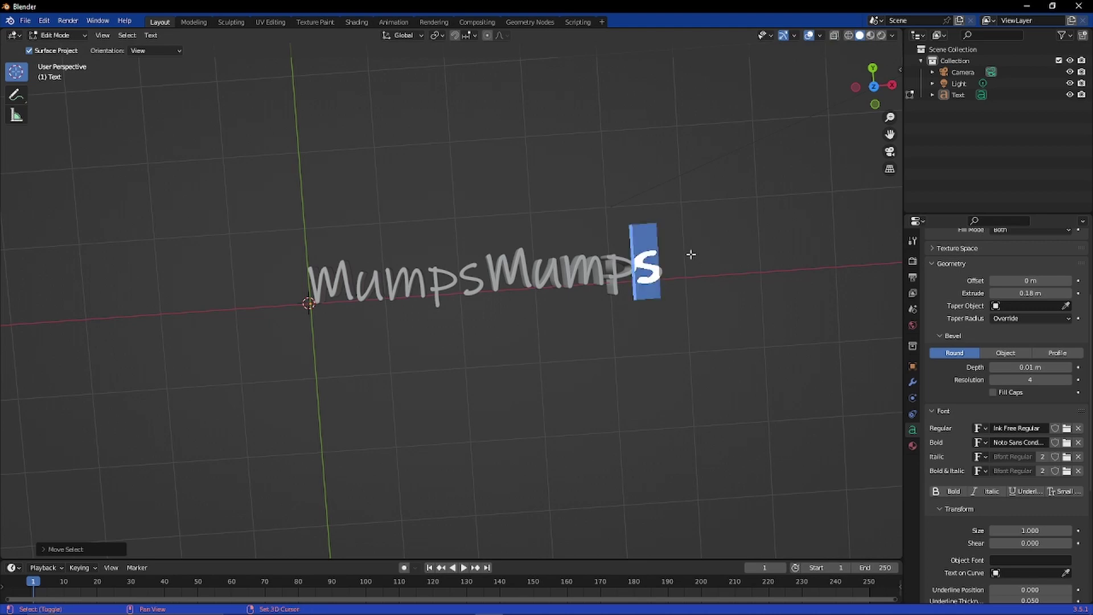
Select all of MumpsMumps and repeatedly toggle its Bold style on and off to compare the Regular and Bold fonts.
{"action": "key", "text": "ctrl+a"}
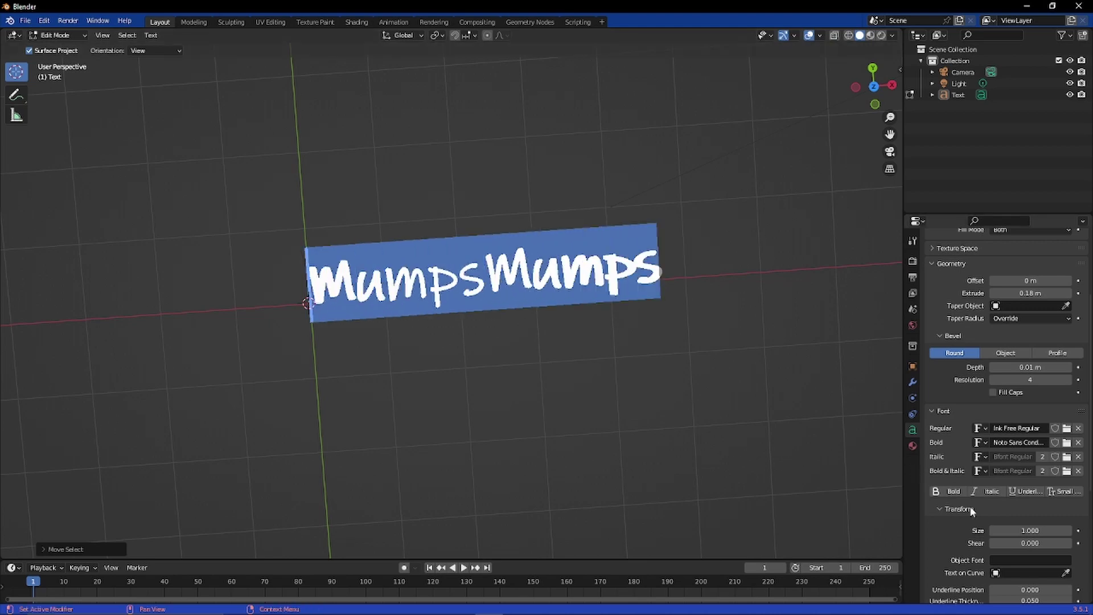
{"action": "left_click", "coordinate": [980, 493]}
{"action": "key", "text": "ctrl+b"}
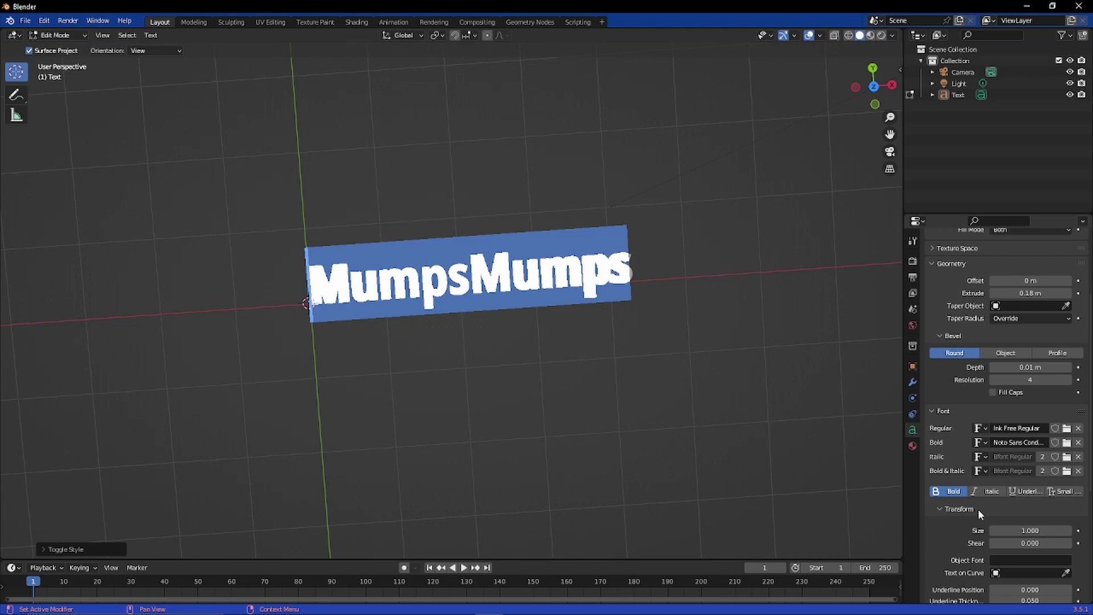
{"action": "key", "text": "ctrl+b"}
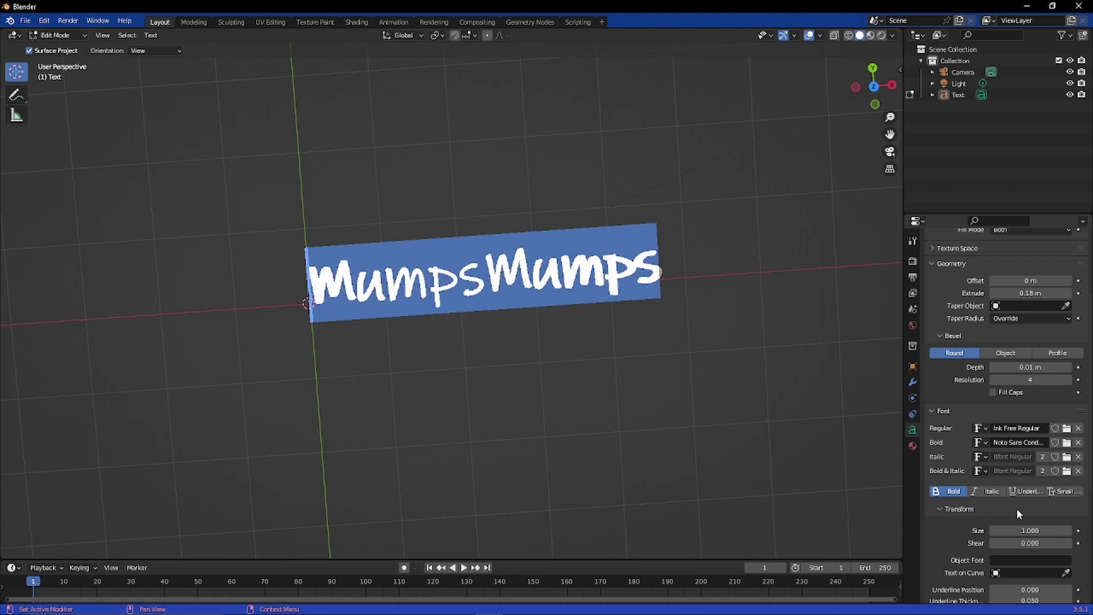
{"action": "left_click", "coordinate": [969, 491]}
{"action": "key", "text": "ctrl+b"}
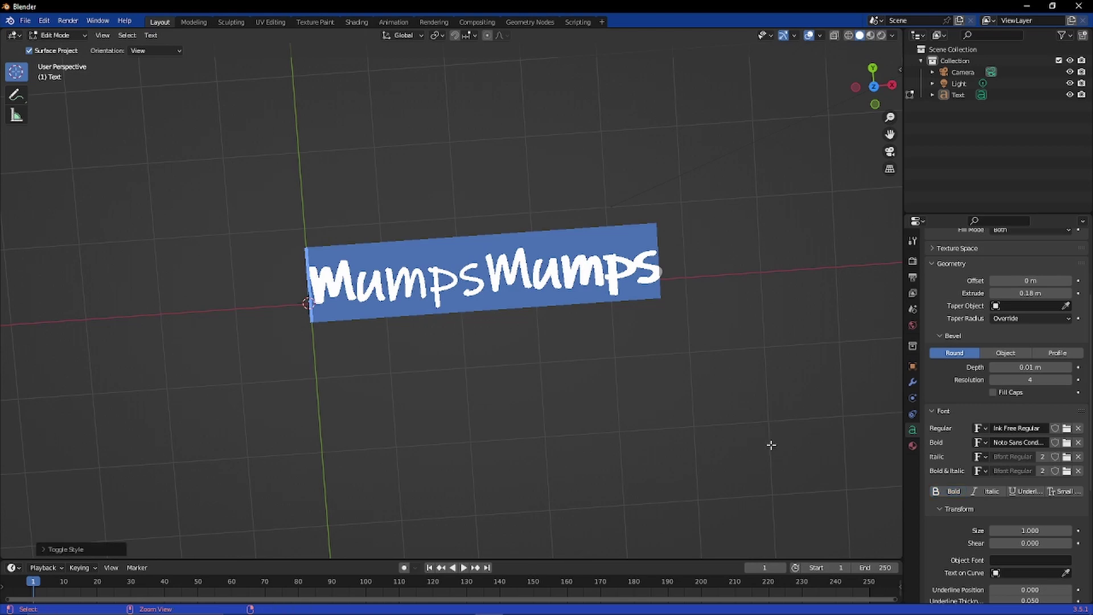
{"action": "key", "text": "ctrl+b"}
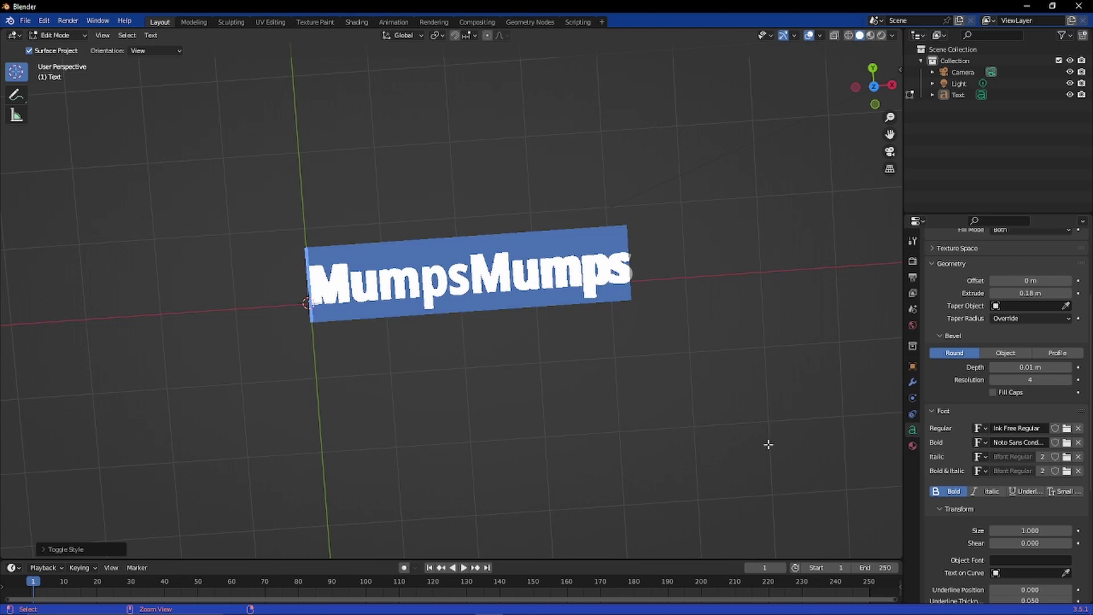
{"action": "key", "text": "ctrl+b"}
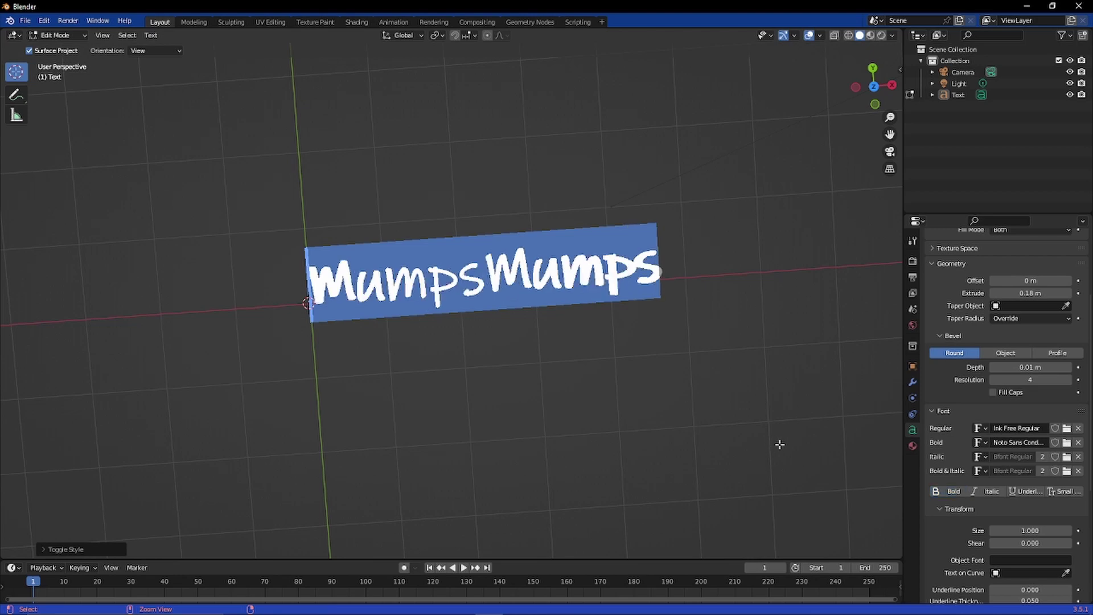
{"action": "key", "text": "ctrl+b"}
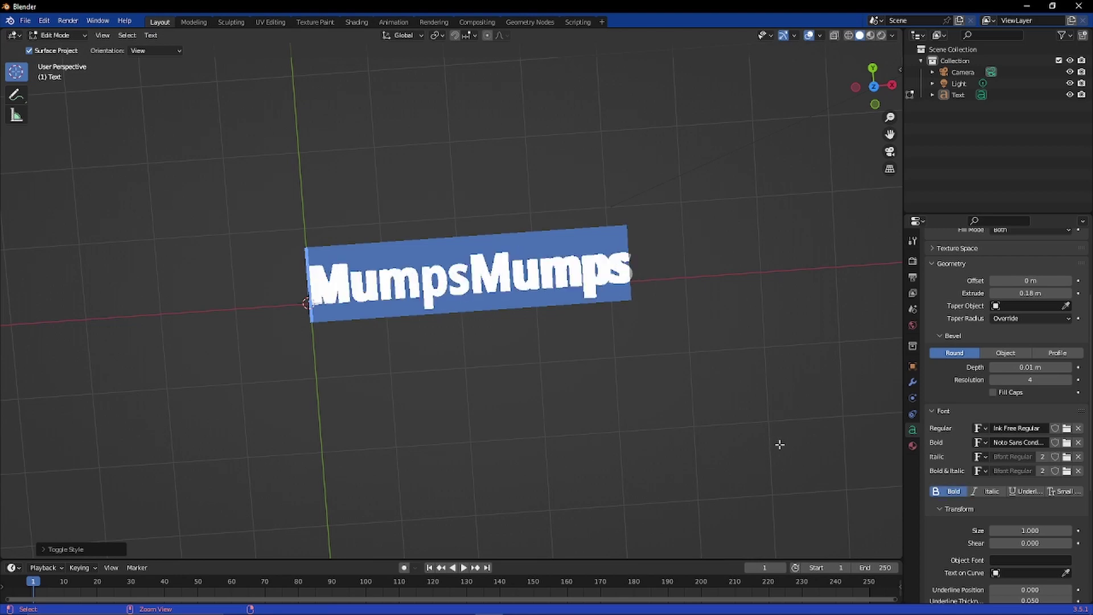
{"action": "key", "text": "ctrl+b"}
{"action": "key", "text": "ctrl+b"}
{"action": "key", "text": "ctrl+b"}
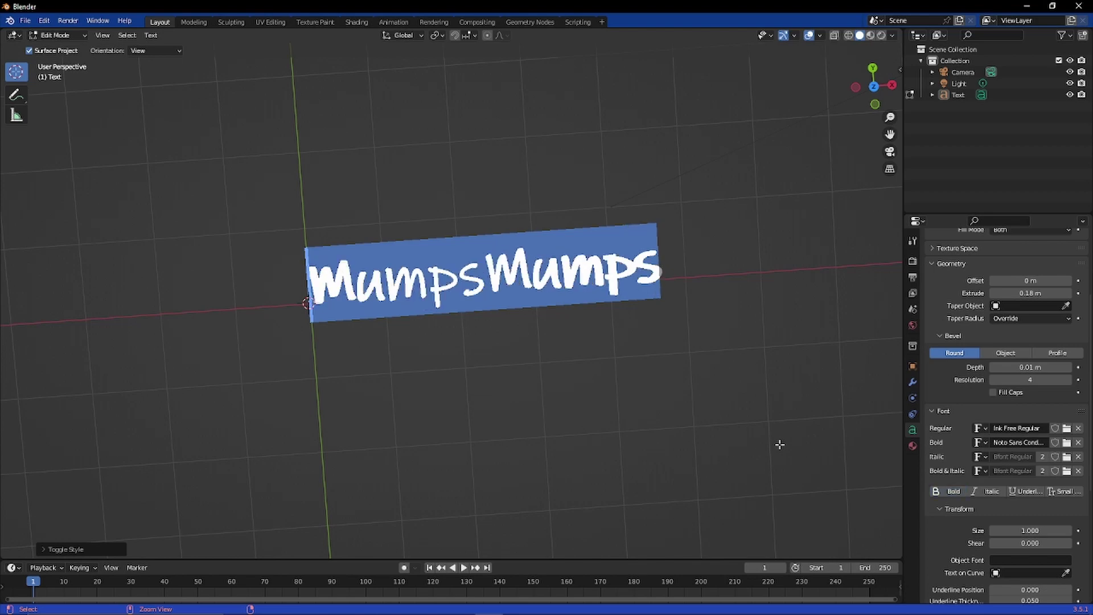
{"action": "key", "text": "ctrl+b"}
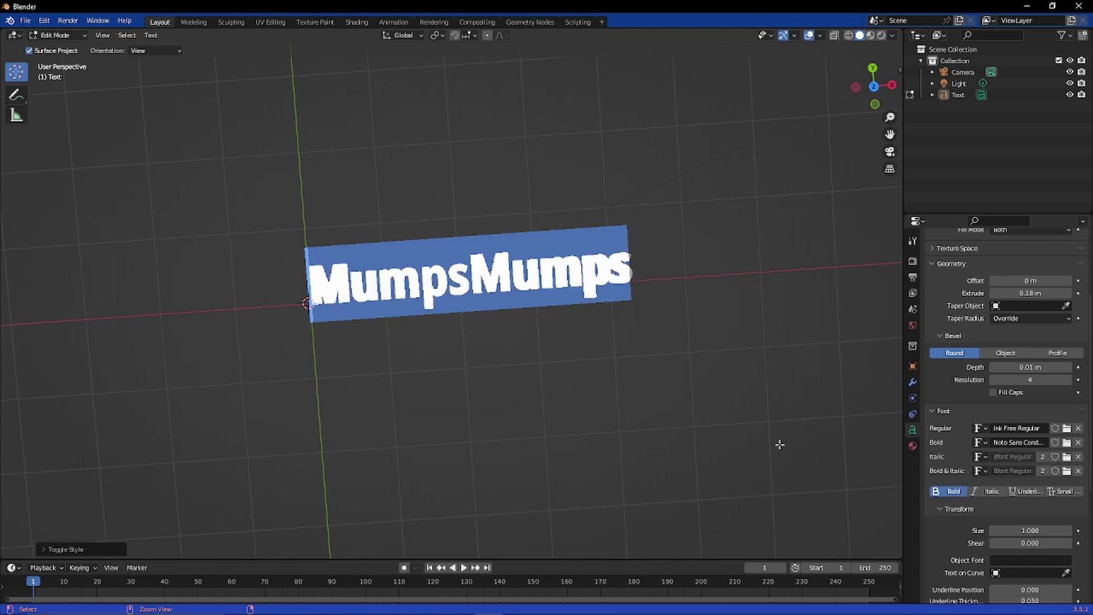
{"action": "key", "text": "ctrl+b"}
{"action": "key", "text": "ctrl+b"}
{"action": "key", "text": "ctrl+b"}
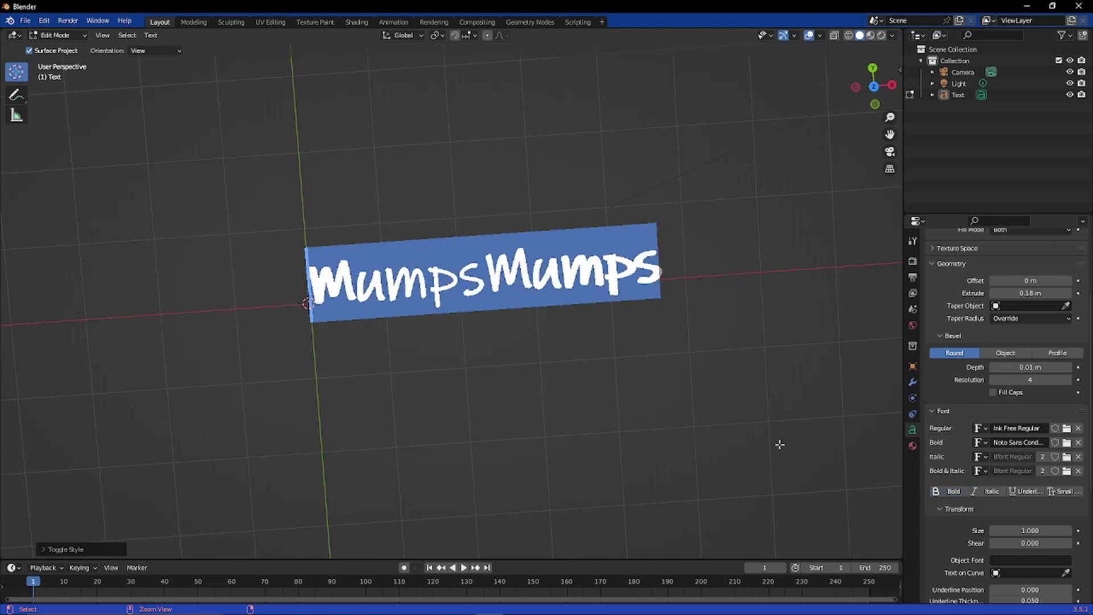
{"action": "key", "text": "ctrl+b"}
{"action": "key", "text": "ctrl+b"}
{"action": "left_click", "coordinate": [944, 491]}
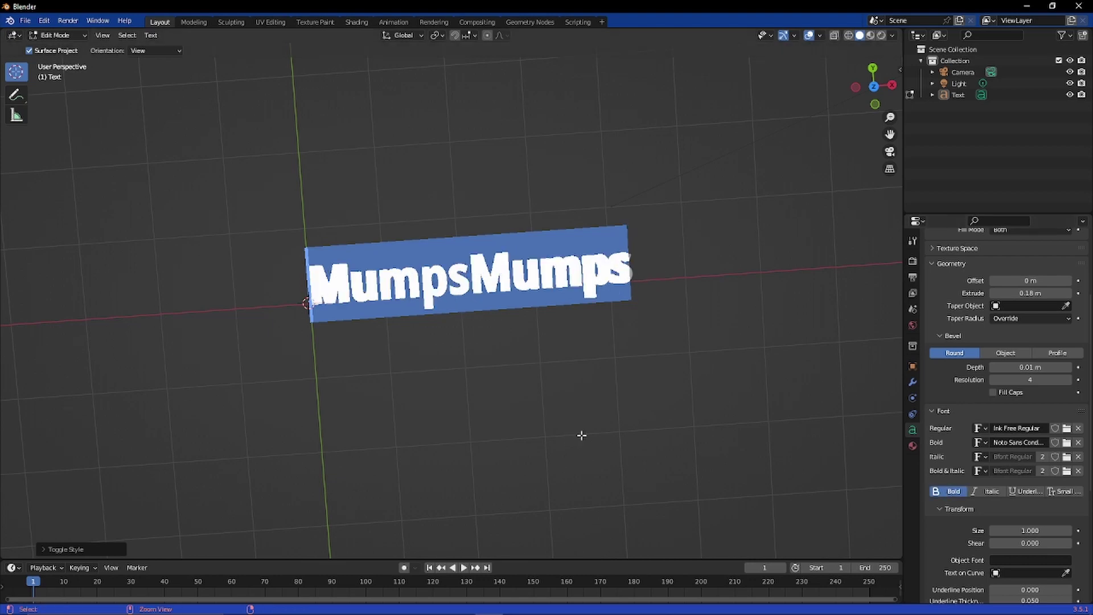
{"action": "key", "text": "ctrl+b"}
{"action": "key", "text": "ctrl+b"}
{"action": "key", "text": "ctrl+b"}
{"action": "key", "text": "ctrl+b"}
{"action": "key", "text": "ctrl+b"}
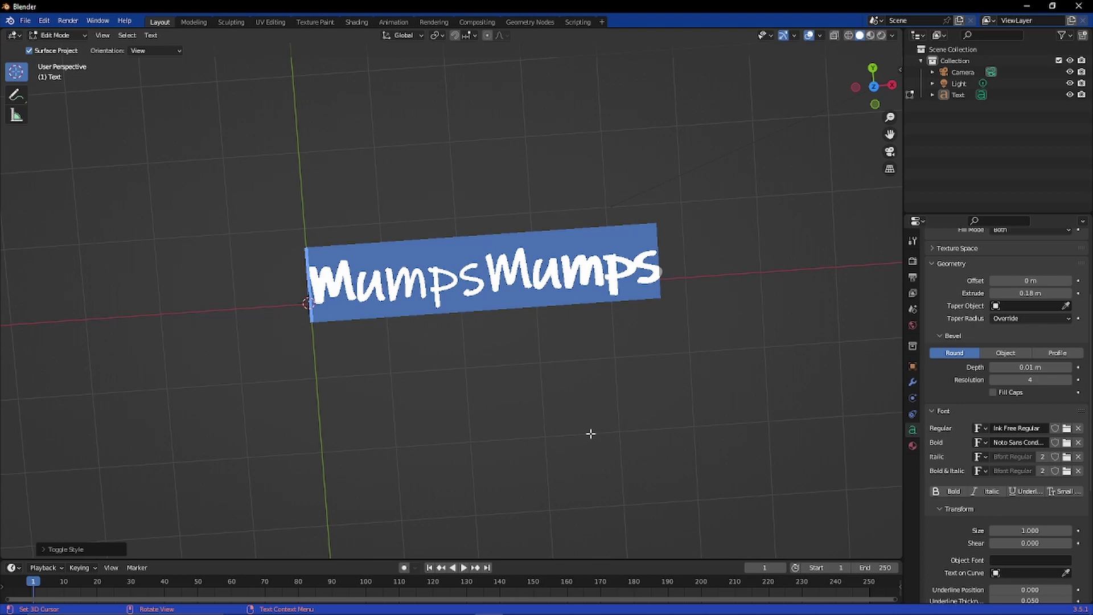
Move the text cursor to the end of MumpsMumps and view the text from the top.
{"action": "key", "text": "Right"}
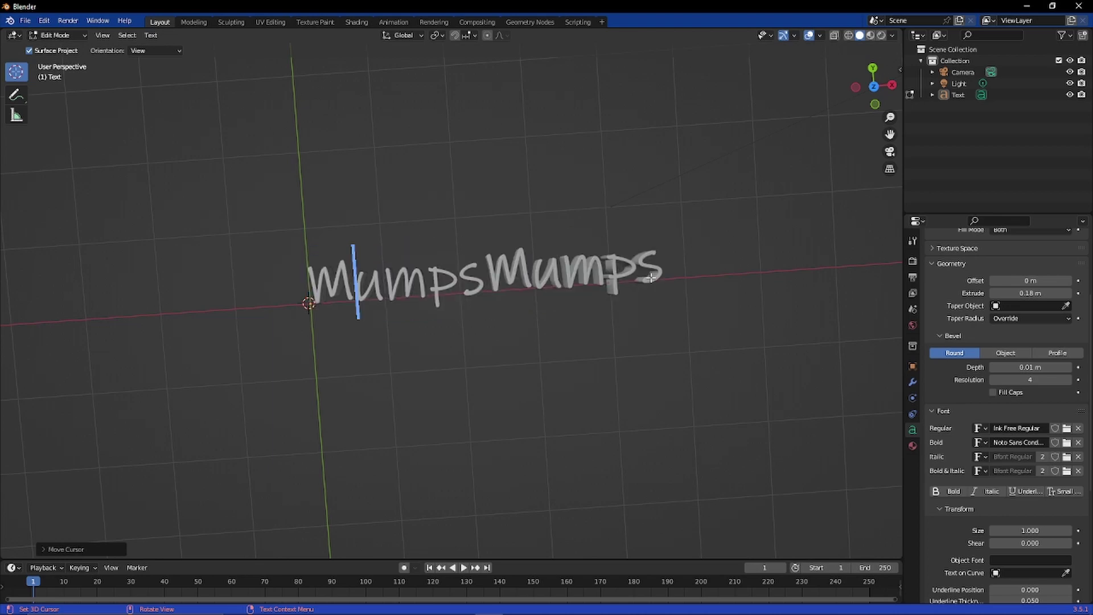
{"action": "key", "text": "Right"}
{"action": "key", "text": "Right"}
{"action": "key", "text": "End"}
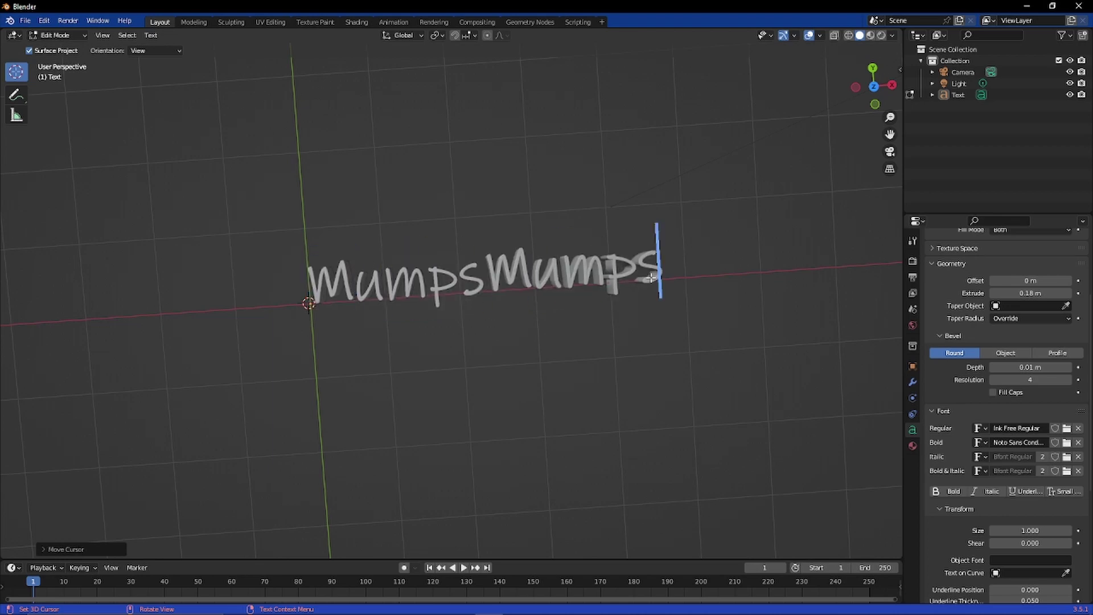
{"action": "middle_click_drag", "start_coordinate": [592, 288], "coordinate": [583, 307]}
{"action": "key", "text": "KP_7"}
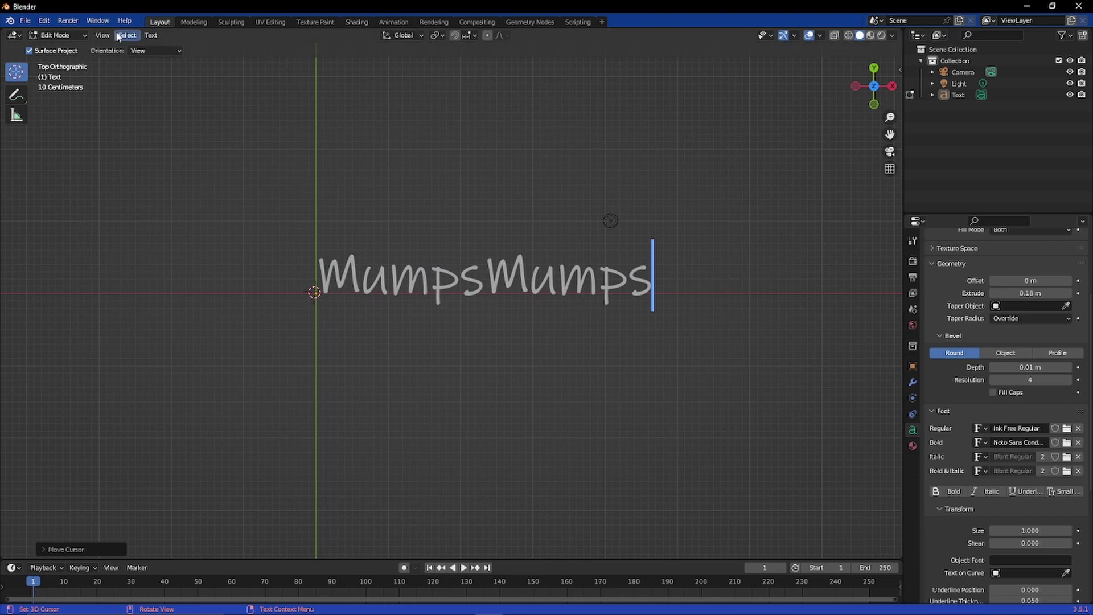
{"action": "left_click", "coordinate": [151, 36]}
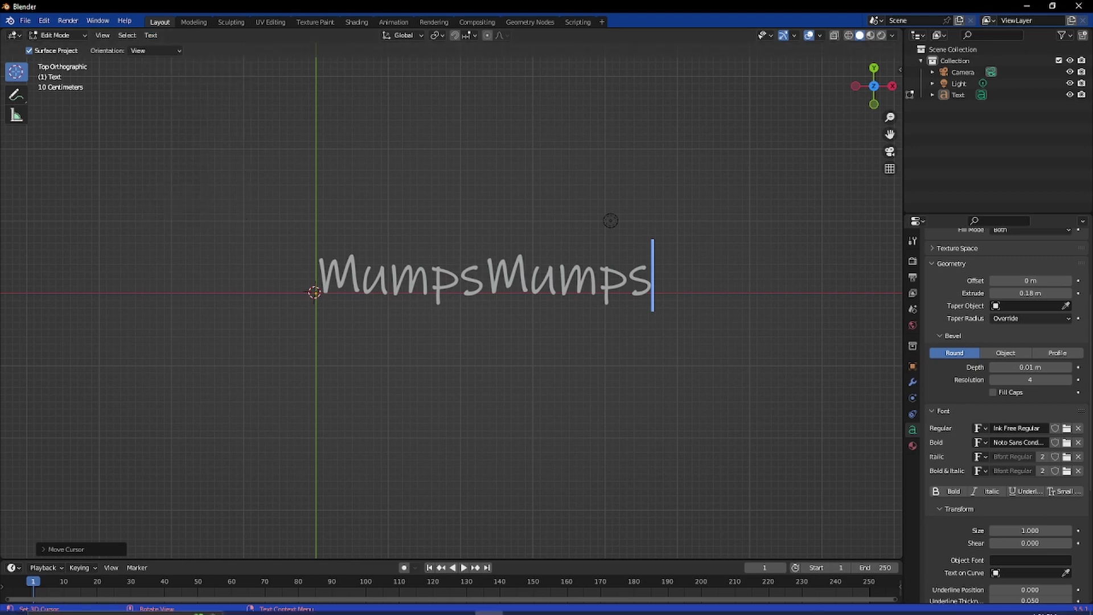
Insert the Circle special character at the end of MumpsMumps and delete it again.
{"action": "left_click", "coordinate": [150, 38]}
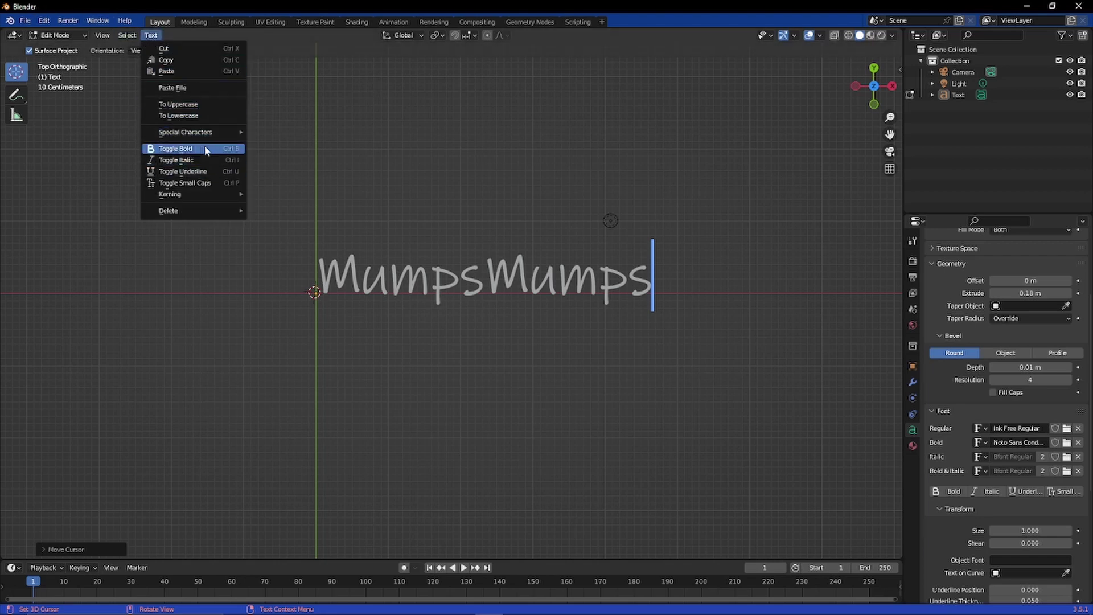
{"action": "mouse_move", "coordinate": [203, 135]}
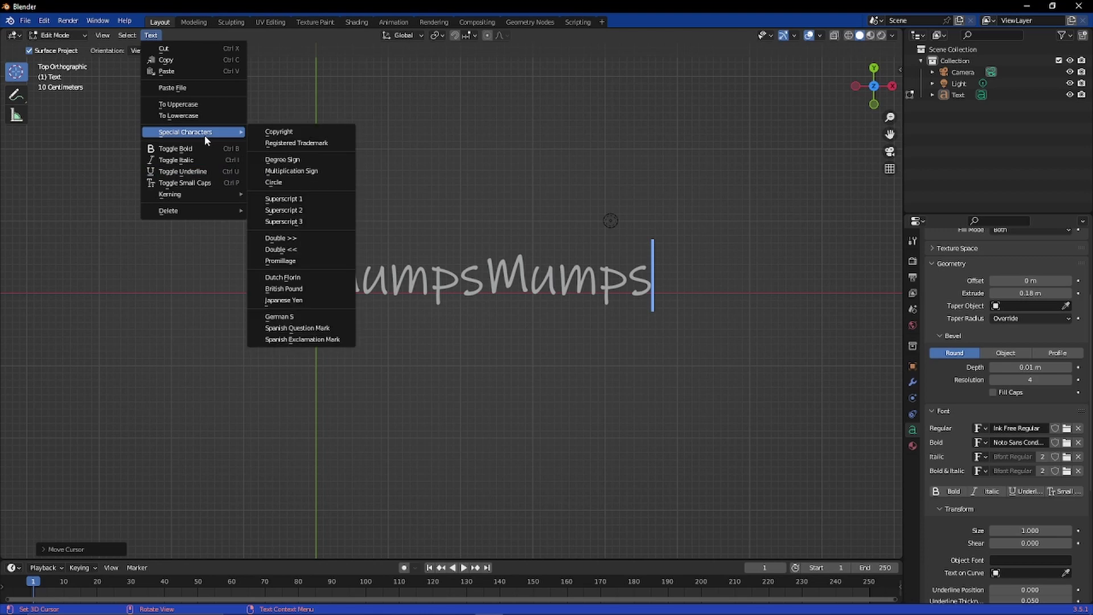
{"action": "left_click", "coordinate": [319, 183]}
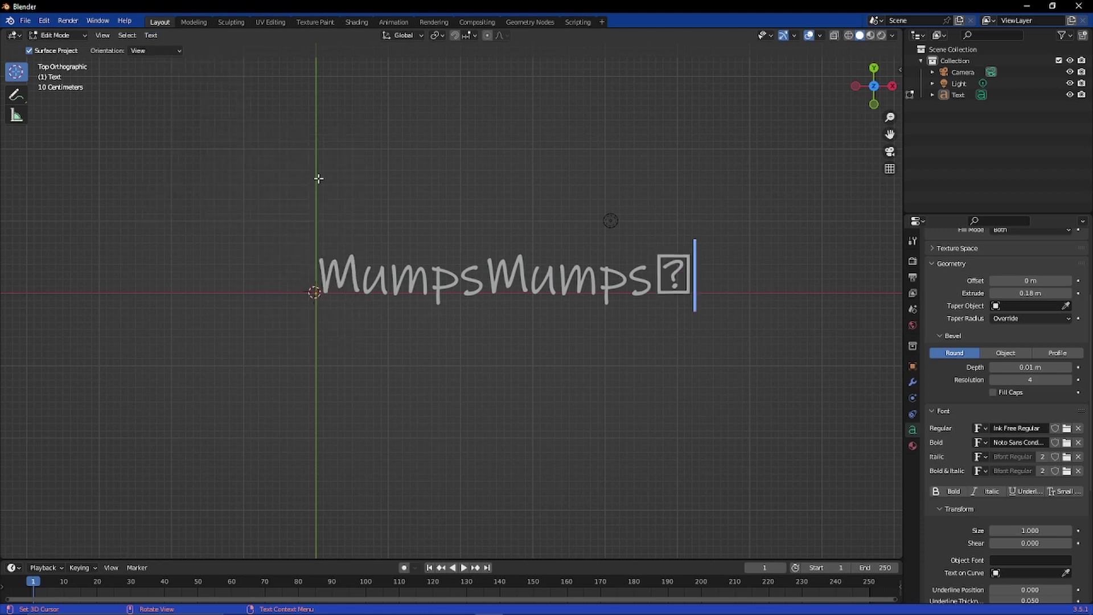
{"action": "key", "text": "BackSpace"}
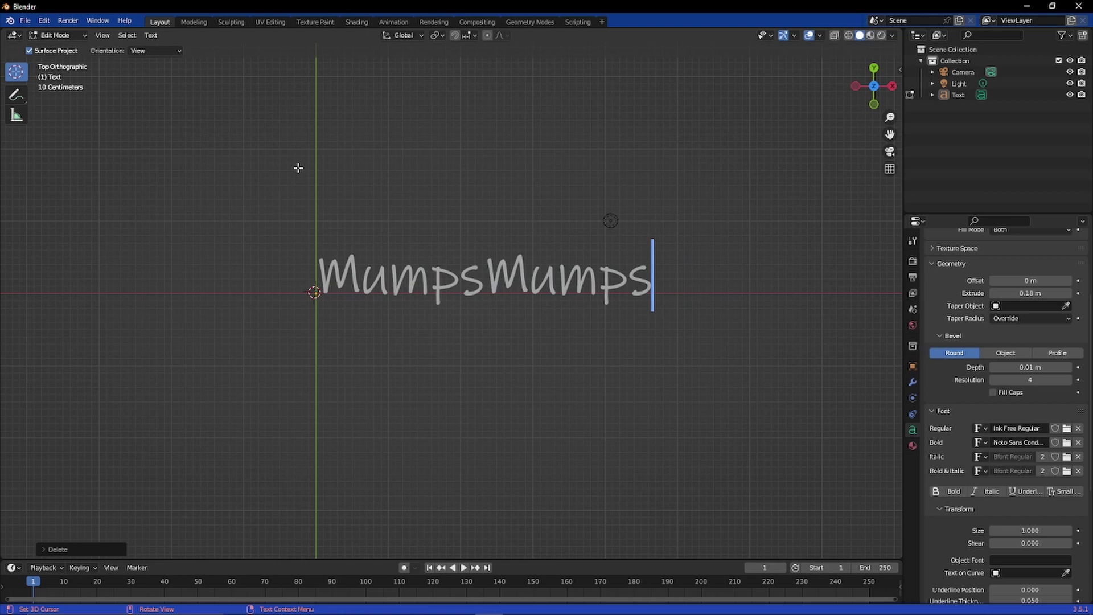
Insert another Circle special character after the last letter of MumpsMumps.
{"action": "left_click", "coordinate": [151, 36]}
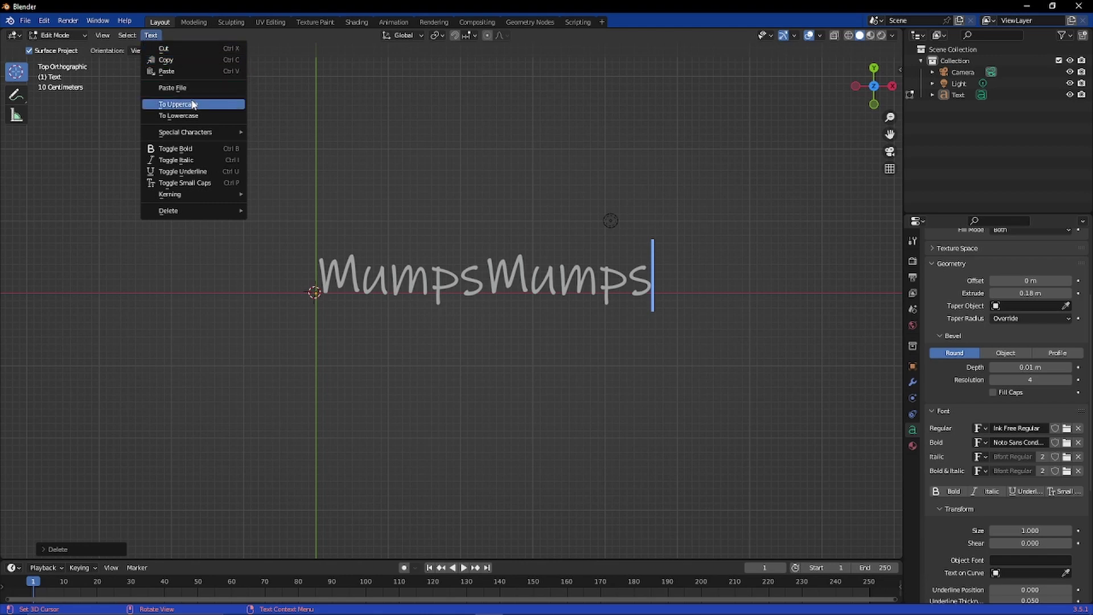
{"action": "mouse_move", "coordinate": [226, 131]}
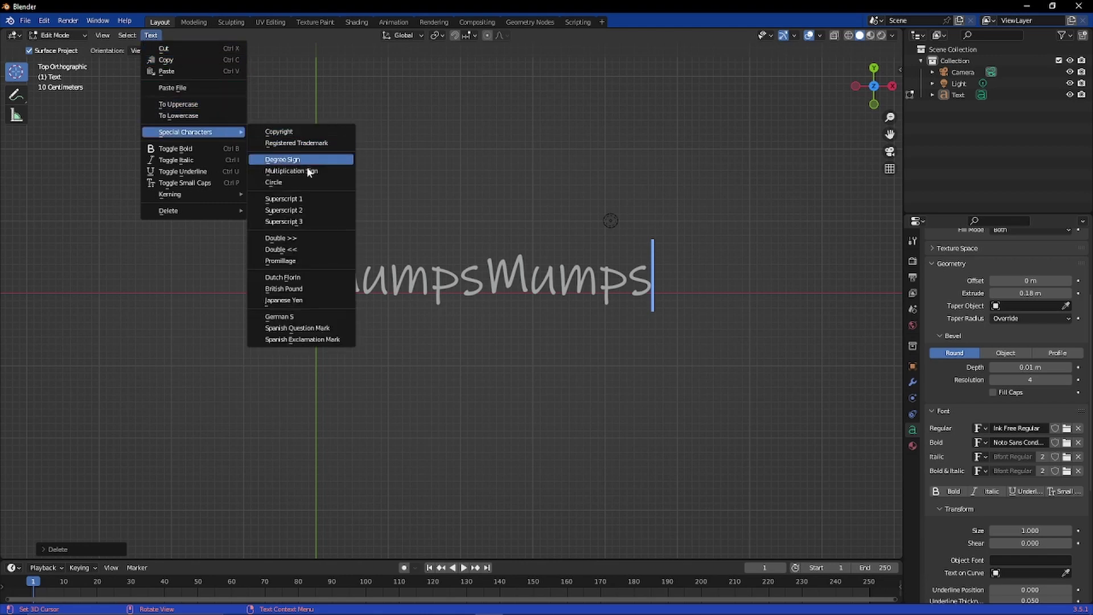
{"action": "left_click", "coordinate": [293, 183]}
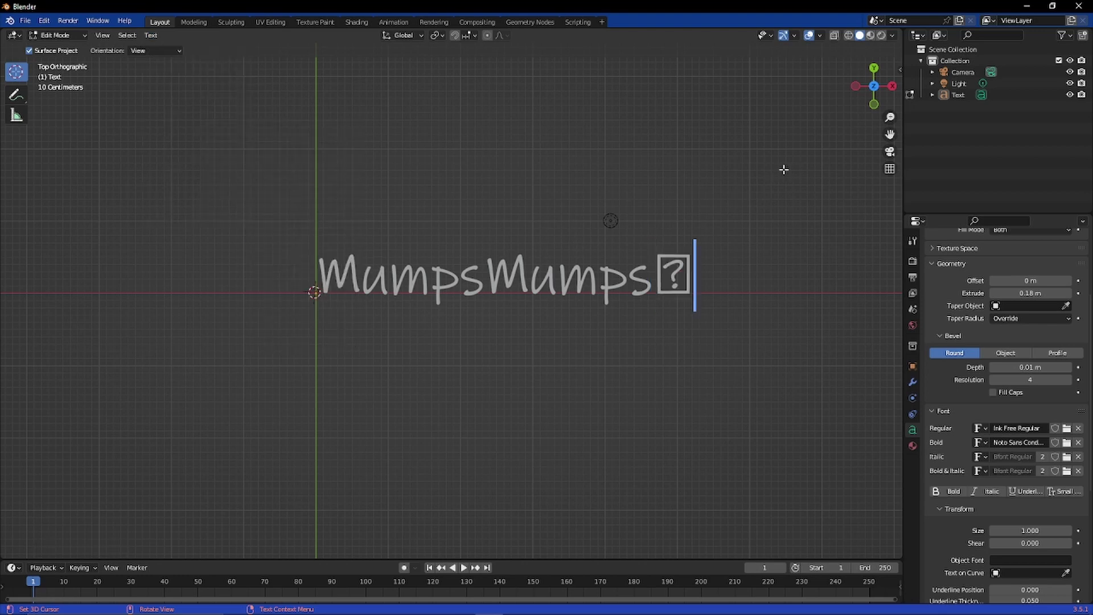
Render the scene to check how the text is framed, and close the render.
{"action": "key", "text": "F12"}
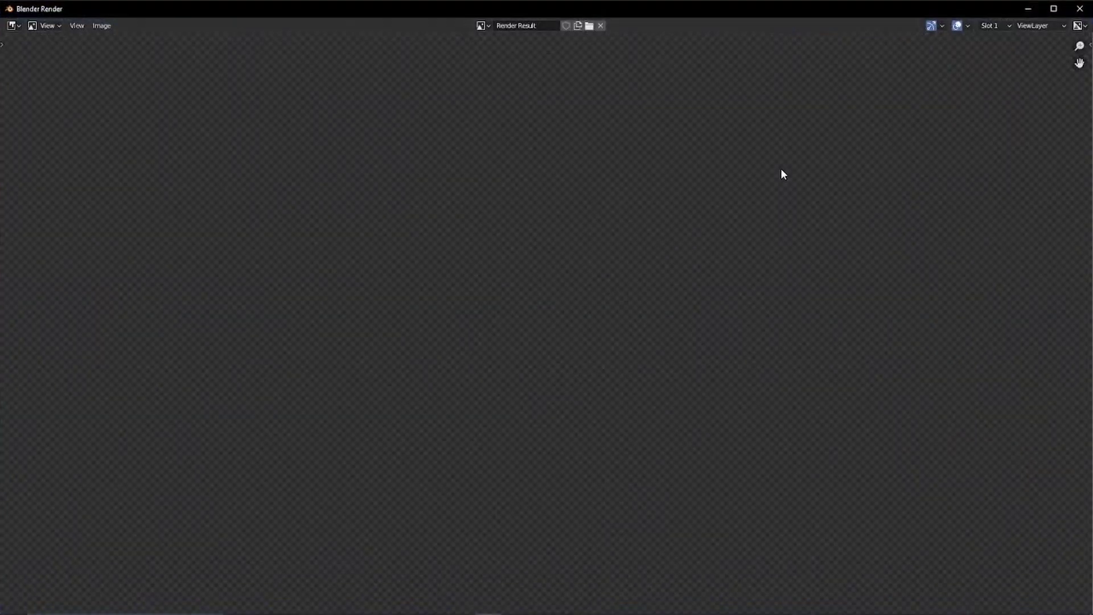
{"action": "scroll", "coordinate": [833, 239], "scroll_direction": "down", "scroll_amount": 3}
{"action": "scroll", "coordinate": [933, 216], "scroll_direction": "up", "scroll_amount": 3}
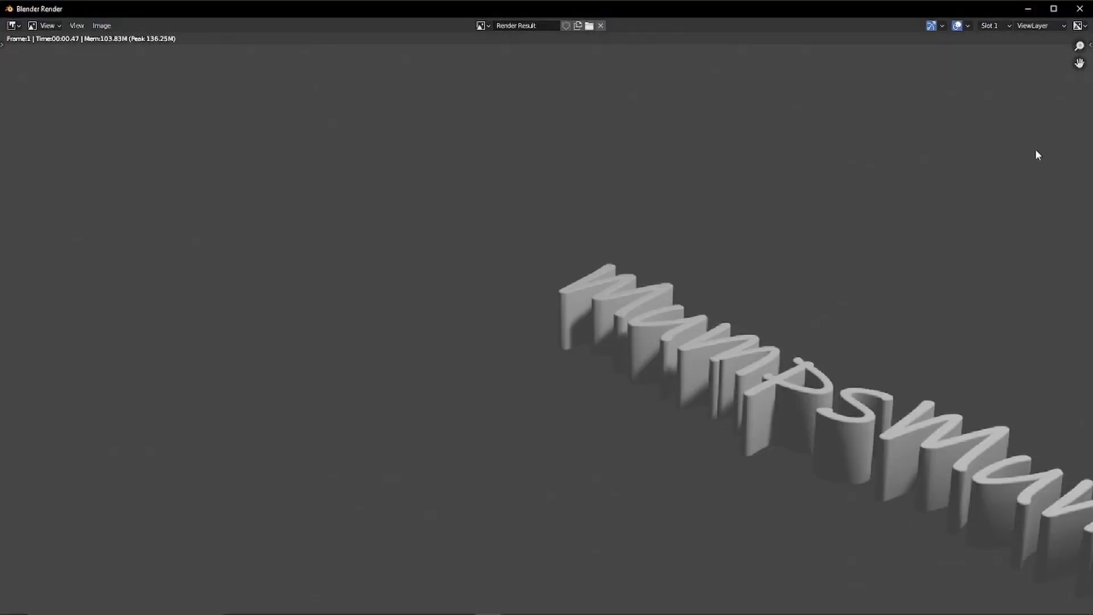
{"action": "left_click", "coordinate": [1079, 9]}
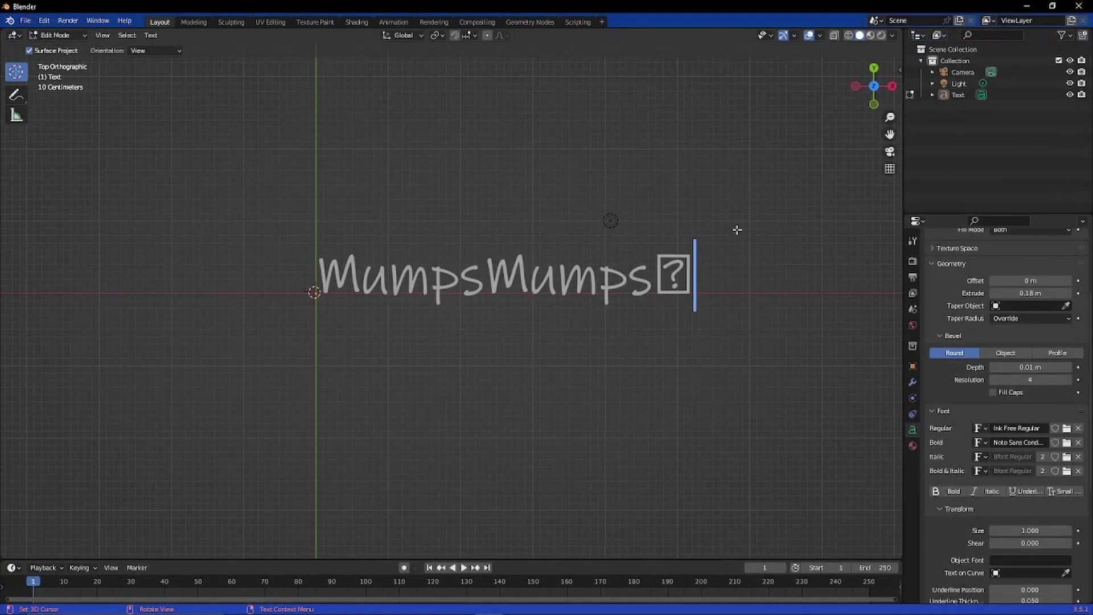
Leave text editing, look through the camera, and set the camera's X location to 2.4839 m so it frames the whole text.
{"action": "key", "text": "Tab"}
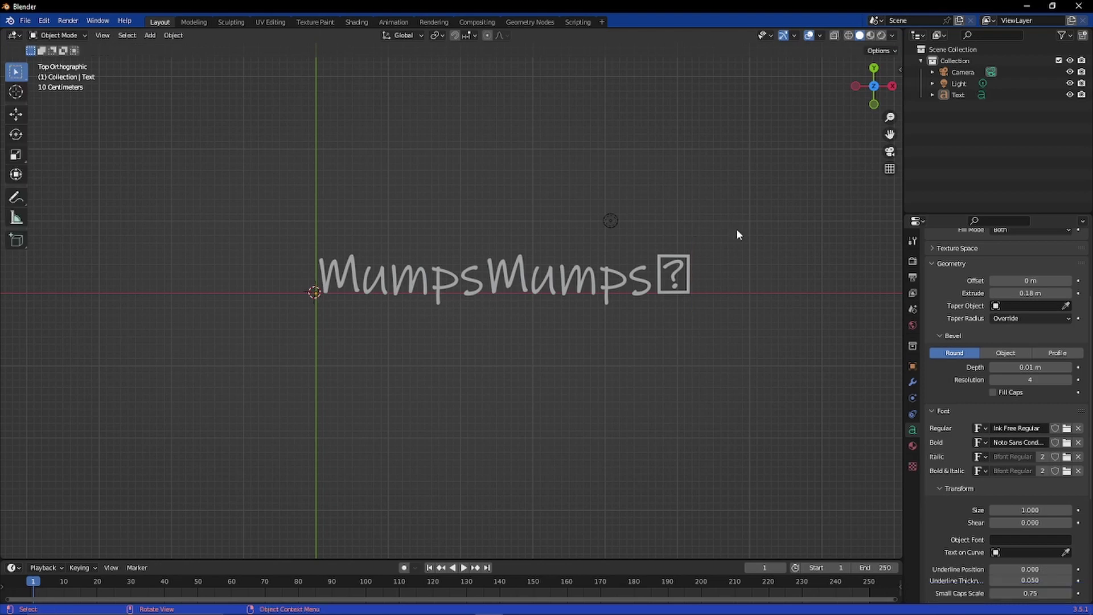
{"action": "key", "text": "Tab"}
{"action": "key", "text": "Tab"}
{"action": "key", "text": "KP_0"}
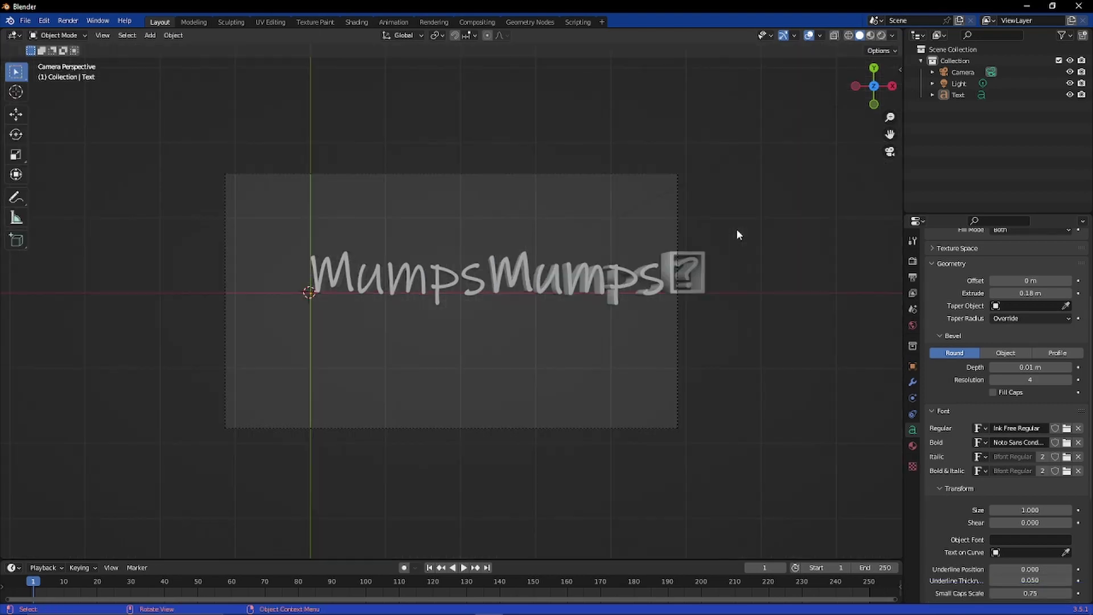
{"action": "left_click", "coordinate": [674, 190]}
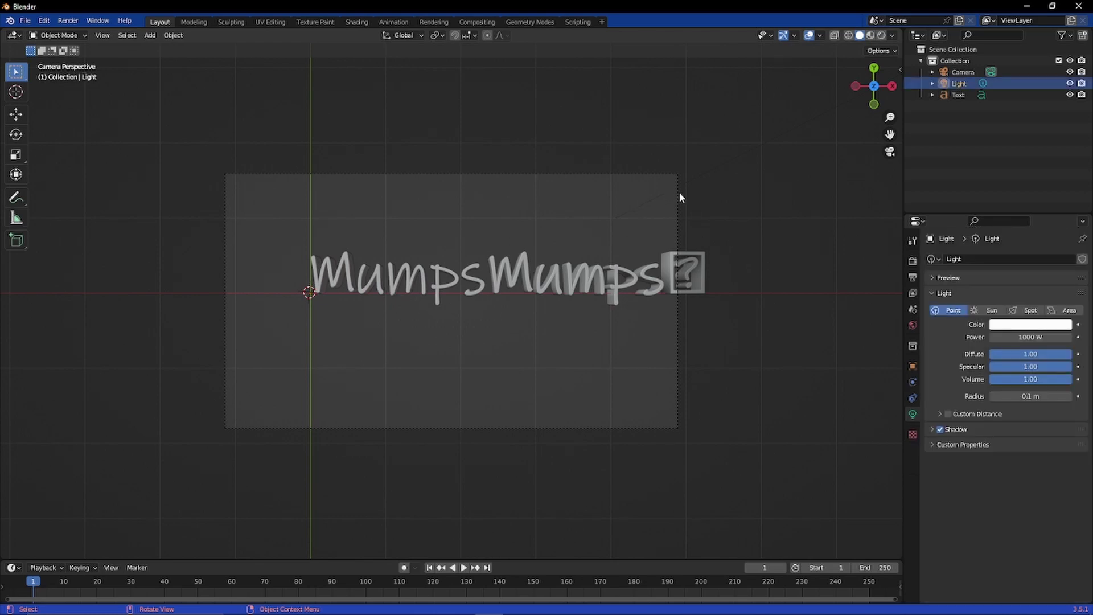
{"action": "left_click", "coordinate": [645, 174]}
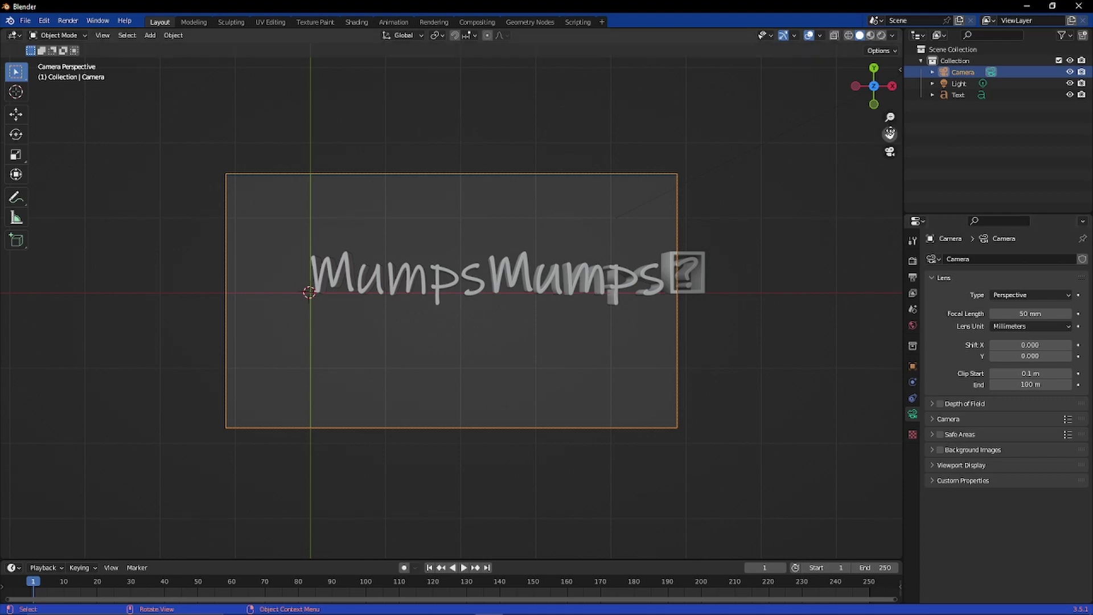
{"action": "key", "text": "n"}
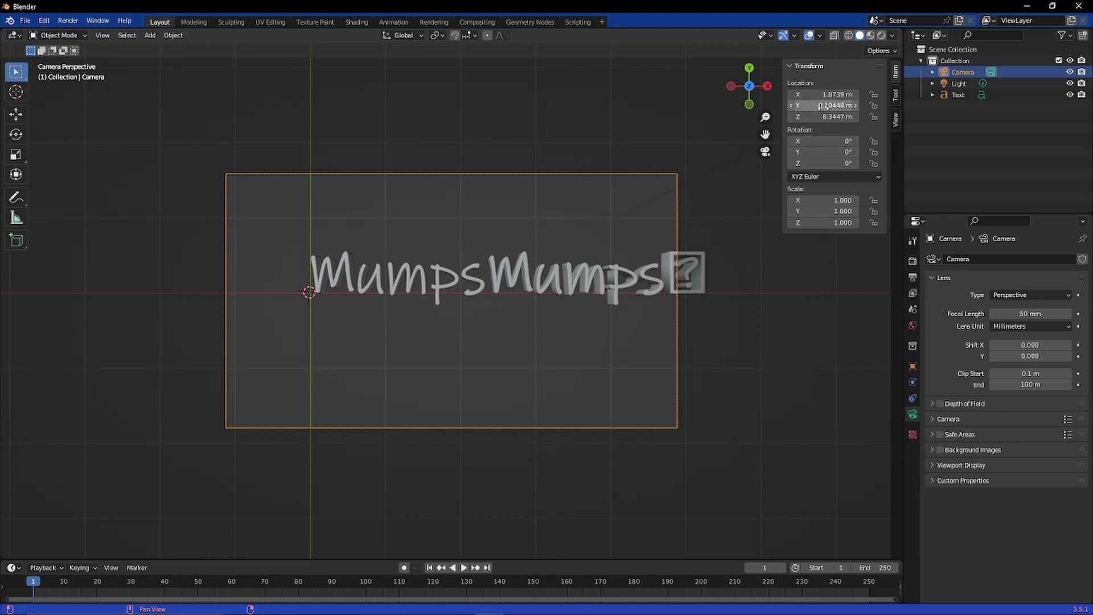
{"action": "left_click_drag", "start_coordinate": [826, 95], "coordinate": [815, 162]}
{"action": "left_click", "coordinate": [770, 283]}
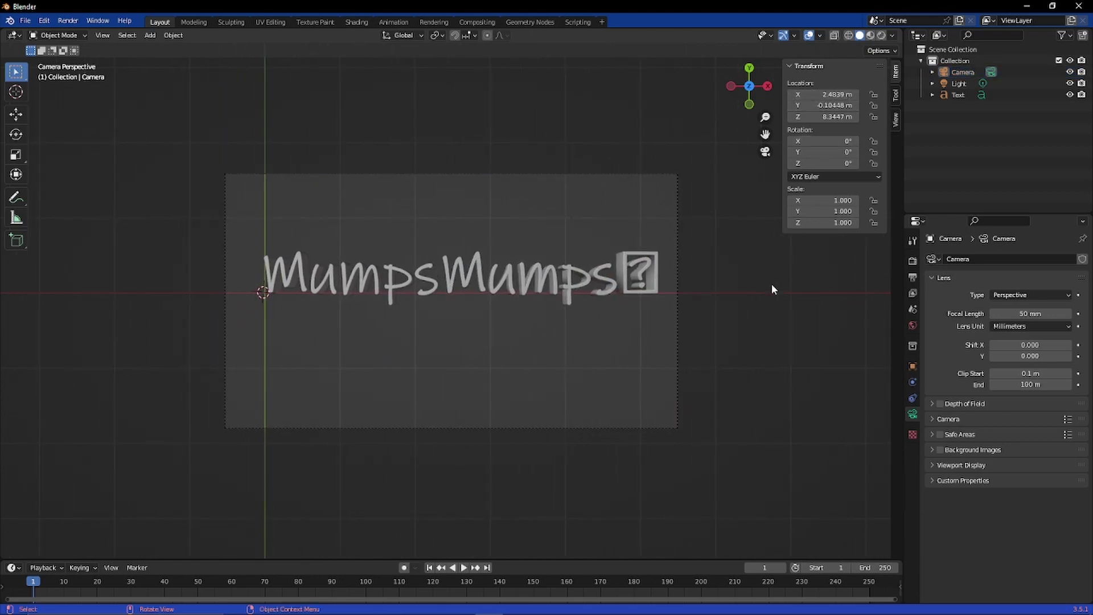
Inspect the extruded text from several angles, render it from the repositioned camera, and close the render.
{"action": "scroll", "coordinate": [636, 333], "scroll_direction": "up", "scroll_amount": 3}
{"action": "scroll", "coordinate": [635, 334], "scroll_direction": "down", "scroll_amount": 3}
{"action": "middle_click_drag", "start_coordinate": [636, 333], "coordinate": [684, 326]}
{"action": "scroll", "coordinate": [683, 327], "scroll_direction": "up", "scroll_amount": 5}
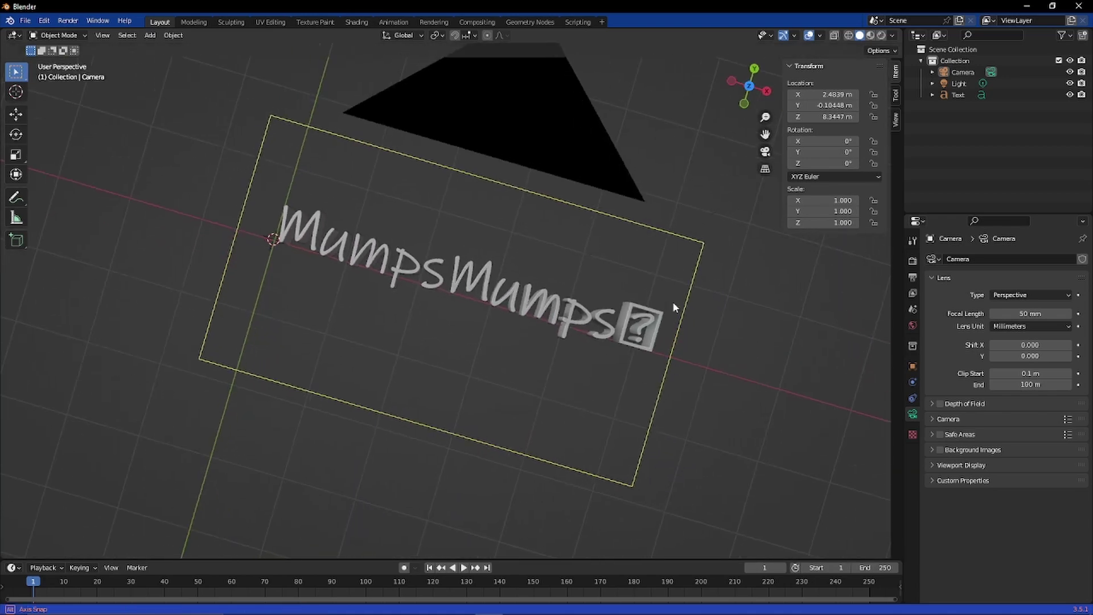
{"action": "scroll", "coordinate": [683, 329], "scroll_direction": "down", "scroll_amount": 4}
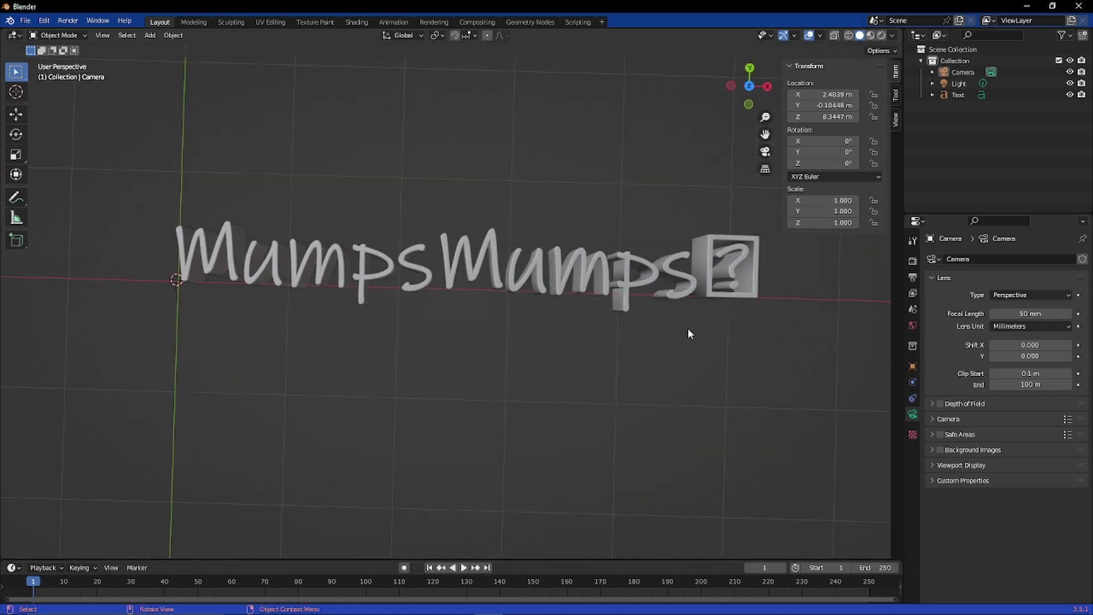
{"action": "scroll", "coordinate": [687, 329], "scroll_direction": "down", "scroll_amount": 2}
{"action": "scroll", "coordinate": [689, 330], "scroll_direction": "up", "scroll_amount": 2}
{"action": "middle_click_drag", "start_coordinate": [692, 334], "coordinate": [708, 380]}
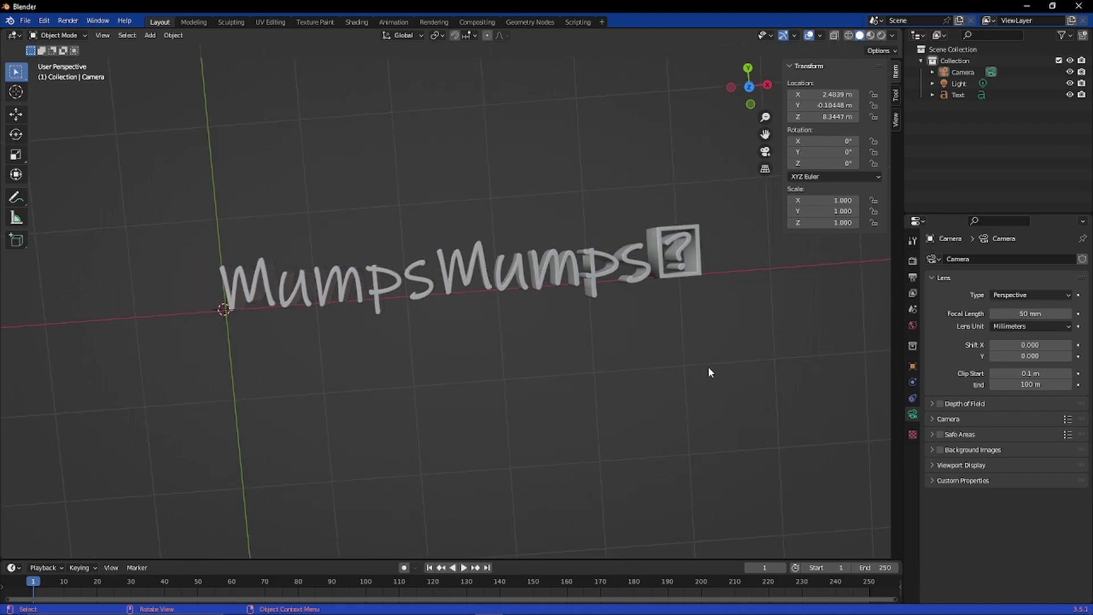
{"action": "key", "text": "F12"}
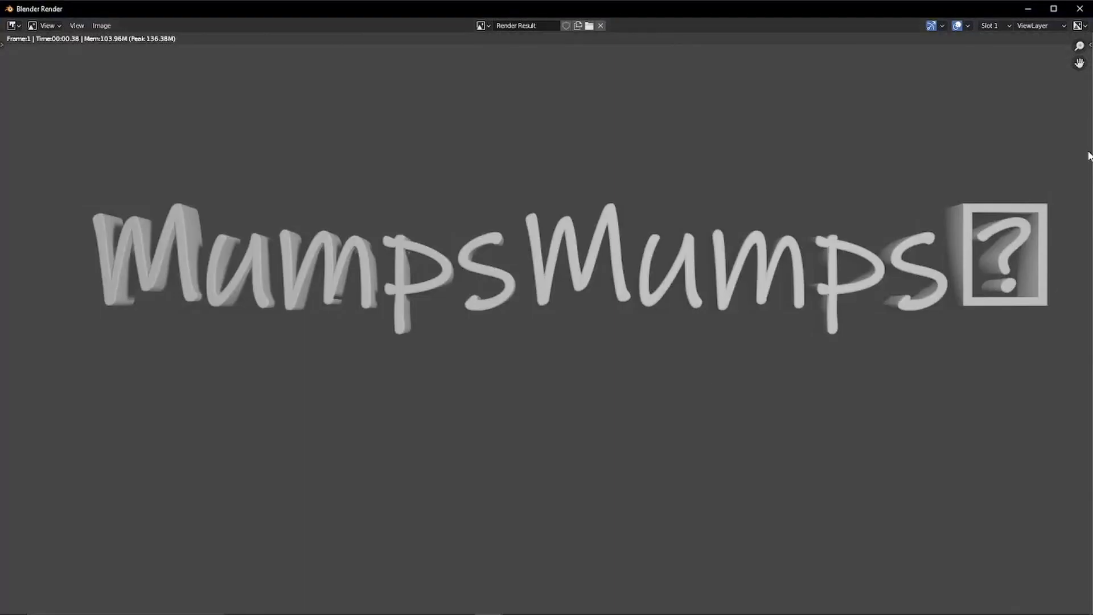
{"action": "left_click", "coordinate": [1080, 12]}
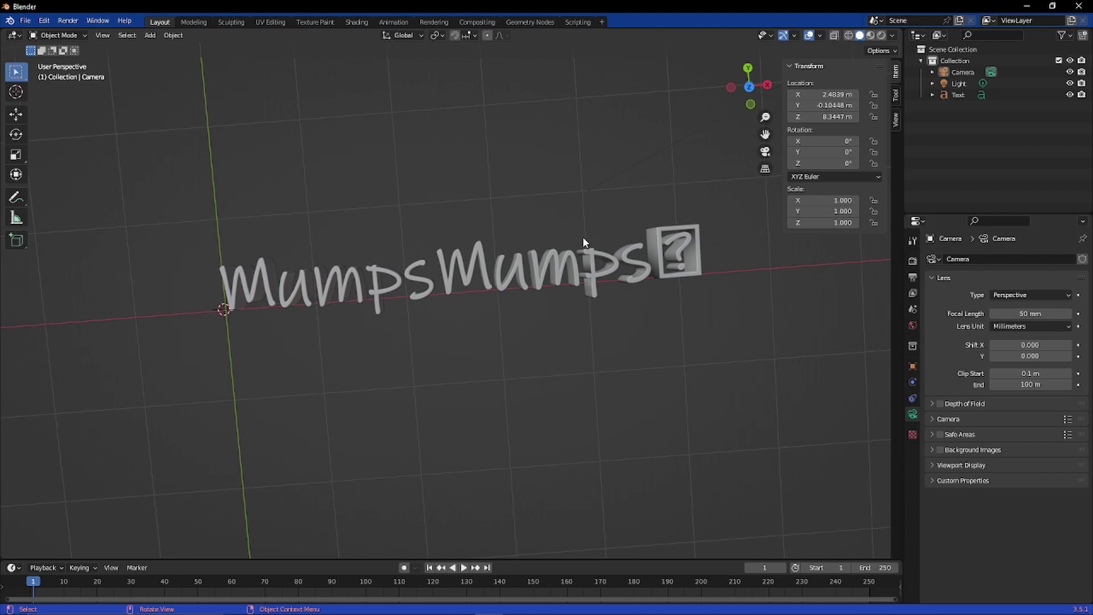
Remove the Ink Free Regular font and the Noto Sans Bold font from the text object.
{"action": "left_click", "coordinate": [282, 289]}
{"action": "scroll", "coordinate": [1070, 455], "scroll_direction": "down", "scroll_amount": 2}
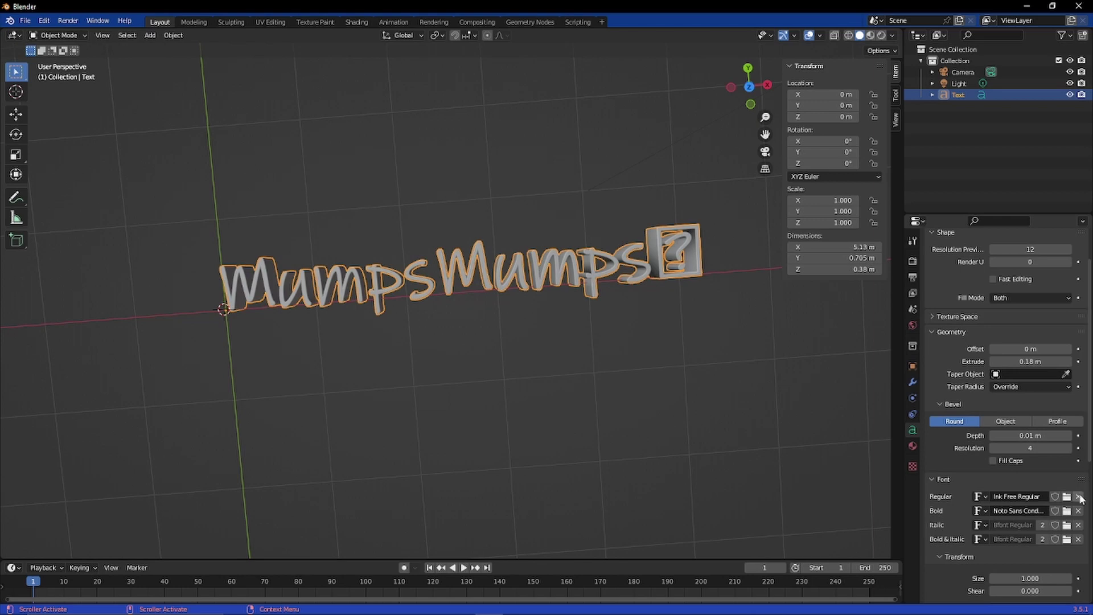
{"action": "left_click", "coordinate": [1078, 496]}
{"action": "scroll", "coordinate": [628, 349], "scroll_direction": "down", "scroll_amount": 4}
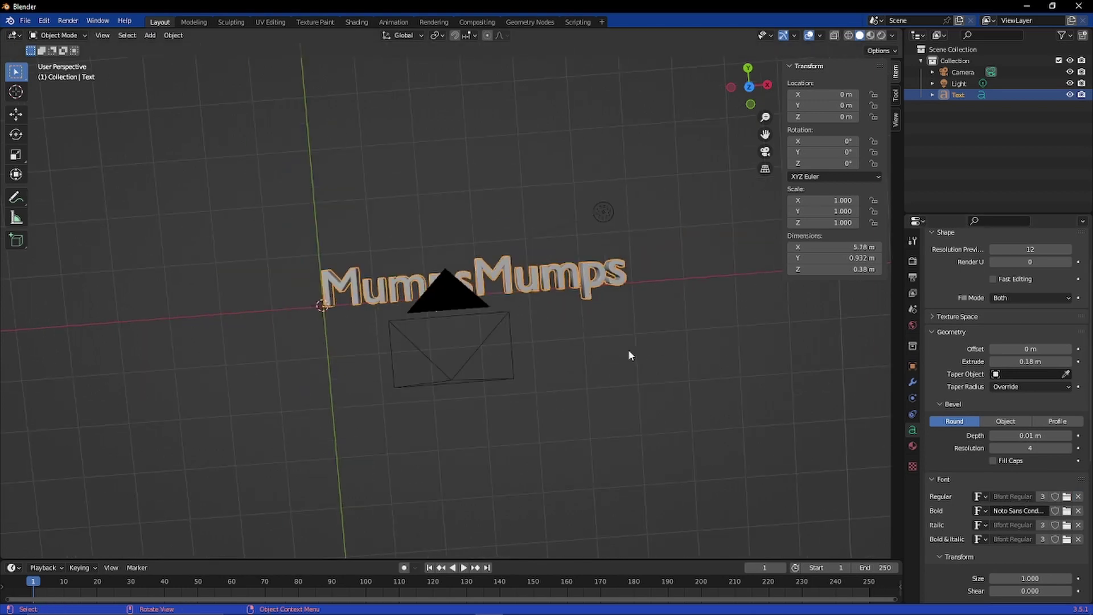
{"action": "scroll", "coordinate": [627, 350], "scroll_direction": "up", "scroll_amount": 3}
{"action": "scroll", "coordinate": [874, 426], "scroll_direction": "down", "scroll_amount": 2}
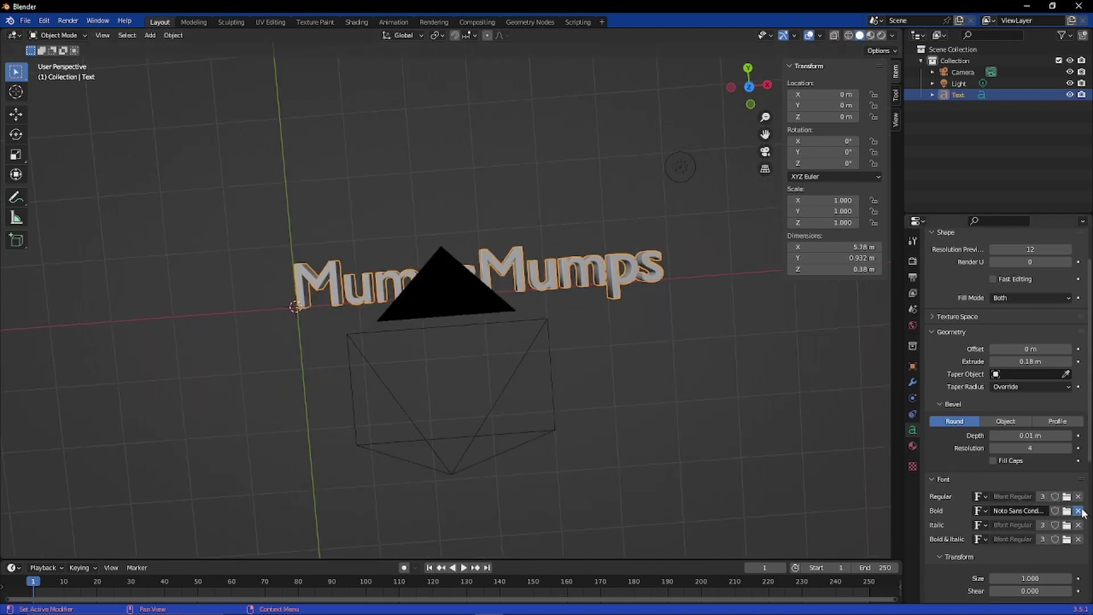
{"action": "left_click", "coordinate": [1078, 511]}
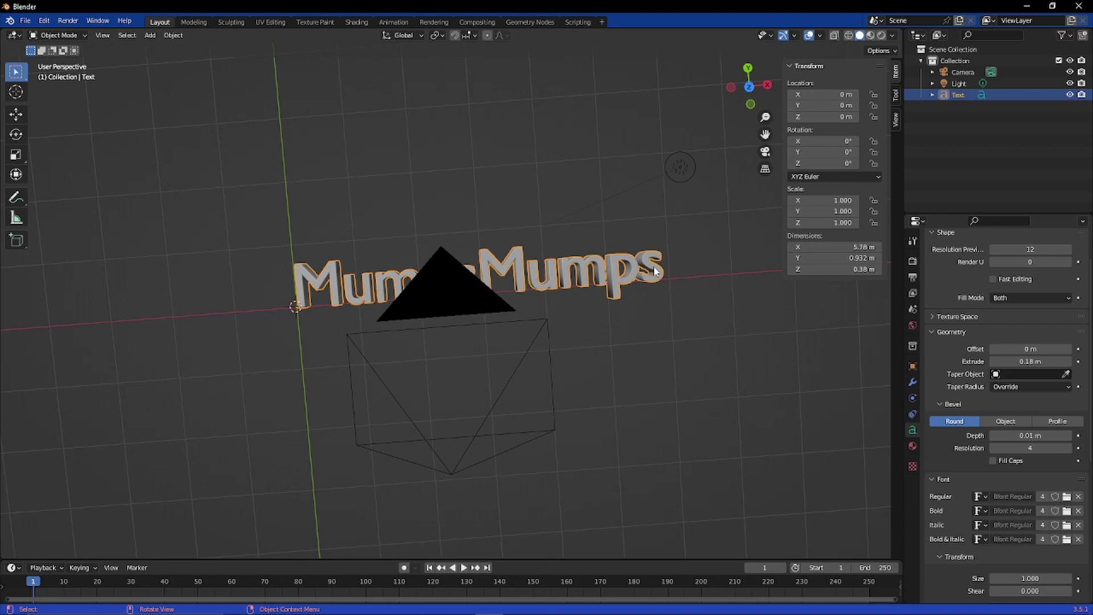
Enter text editing, try to insert the Circle special character at the end of MumpsMumps, and return to Object Mode.
{"action": "key", "text": "Tab"}
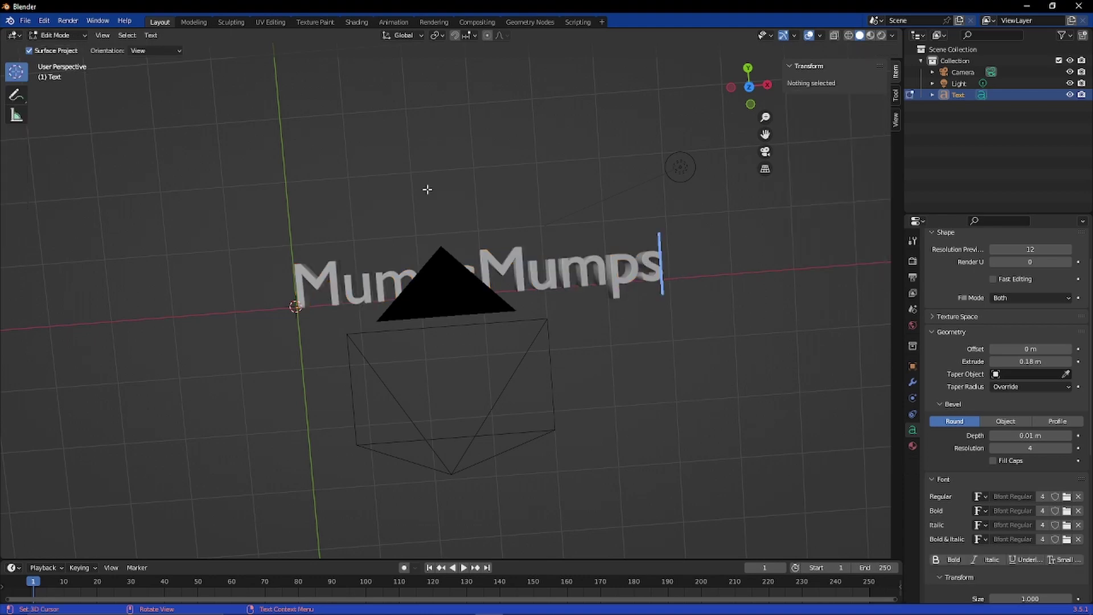
{"action": "left_click", "coordinate": [126, 35]}
{"action": "mouse_move", "coordinate": [151, 37]}
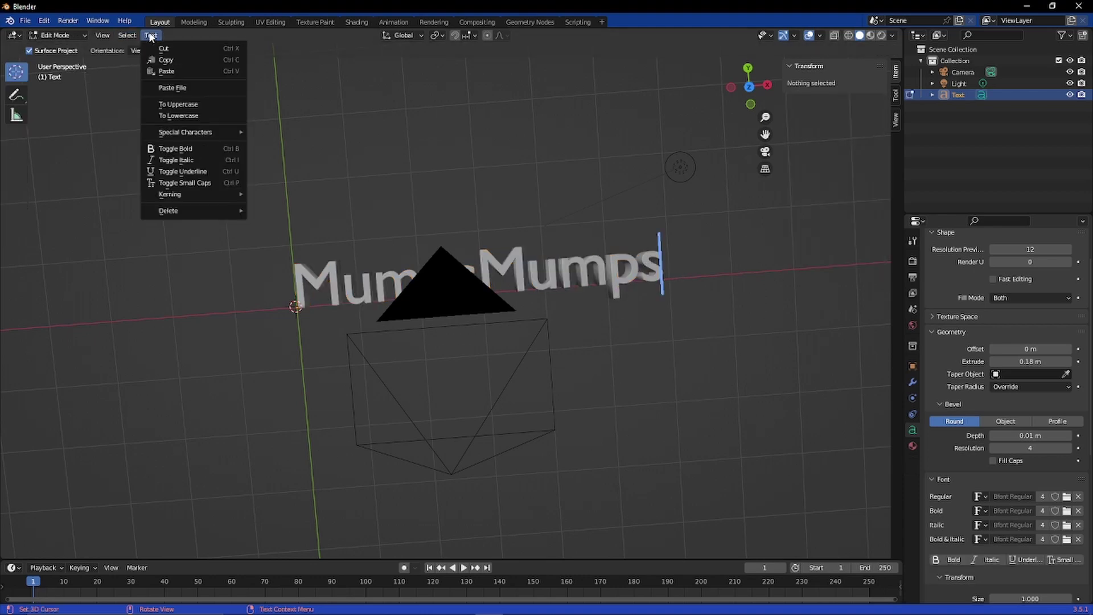
{"action": "mouse_move", "coordinate": [178, 133]}
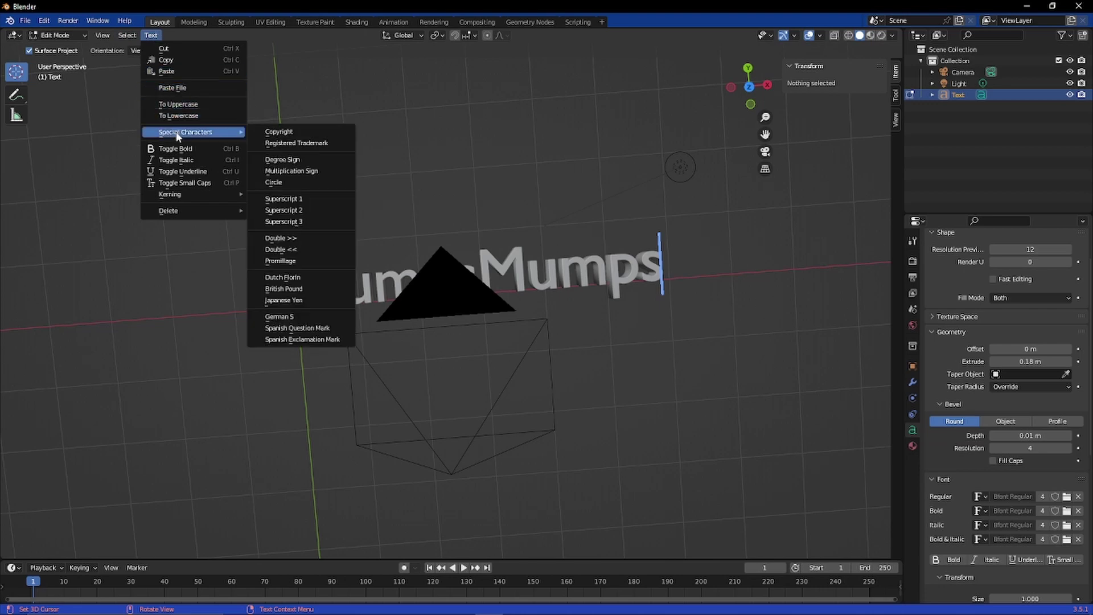
{"action": "left_click", "coordinate": [290, 183]}
{"action": "middle_click_drag", "start_coordinate": [628, 330], "coordinate": [598, 349]}
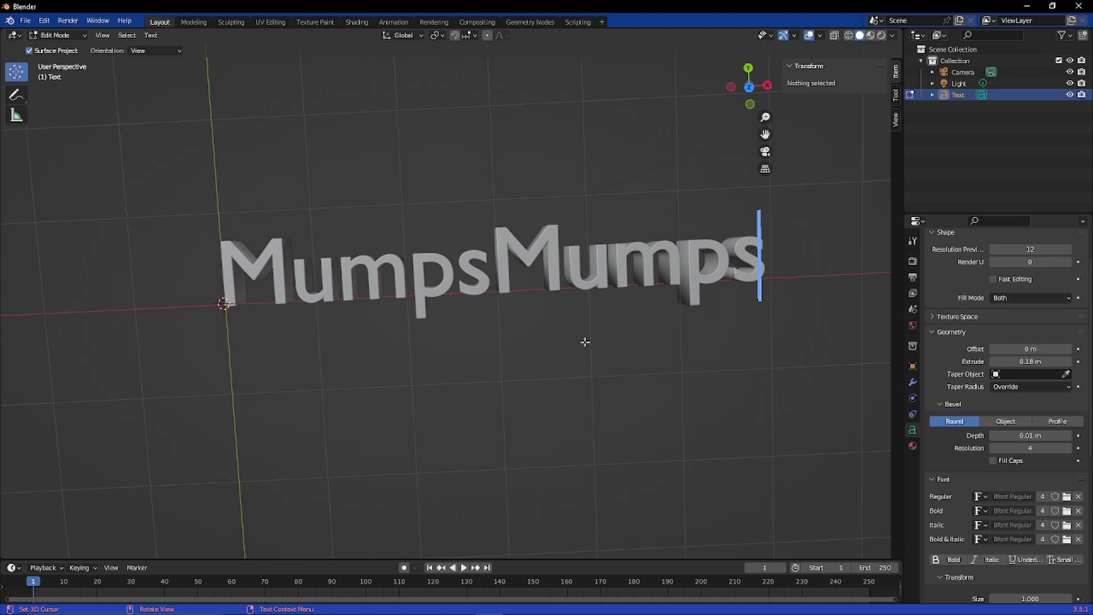
{"action": "key", "text": "Tab"}
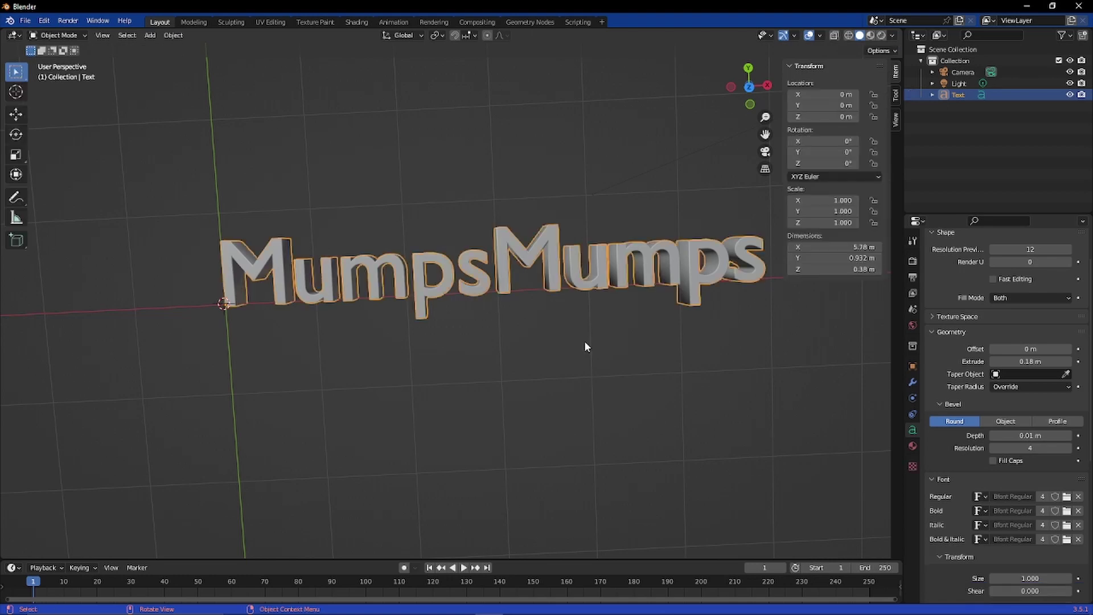
Add a monkey mesh and move it along the X axis to about -2.47 m, beside the start of the text.
{"action": "scroll", "coordinate": [583, 331], "scroll_direction": "down", "scroll_amount": 5}
{"action": "middle_click_drag", "start_coordinate": [583, 331], "coordinate": [285, 266]}
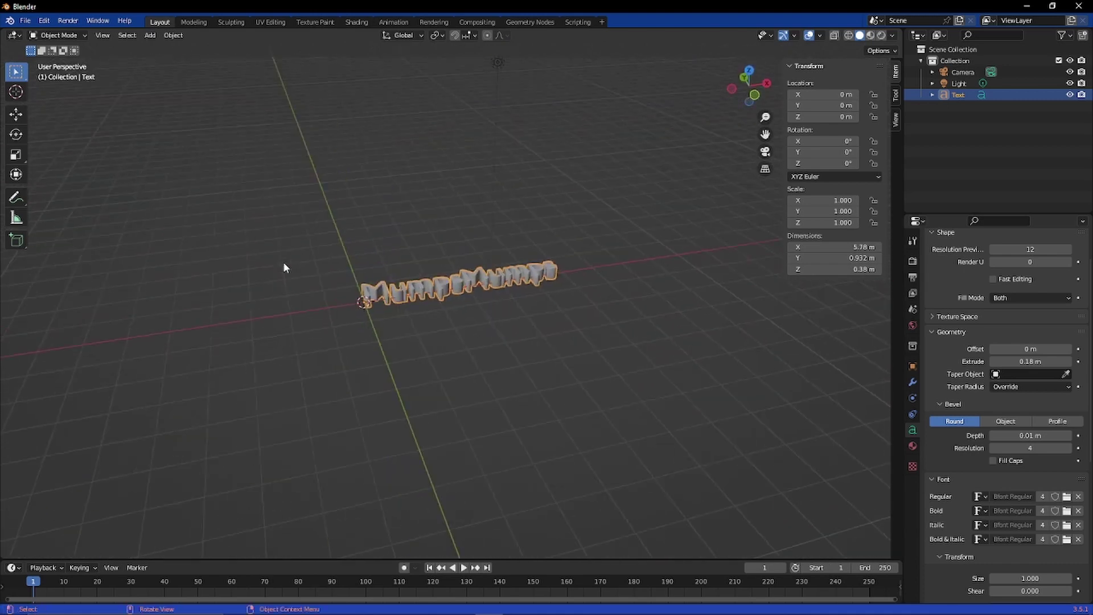
{"action": "key", "text": "shift+a"}
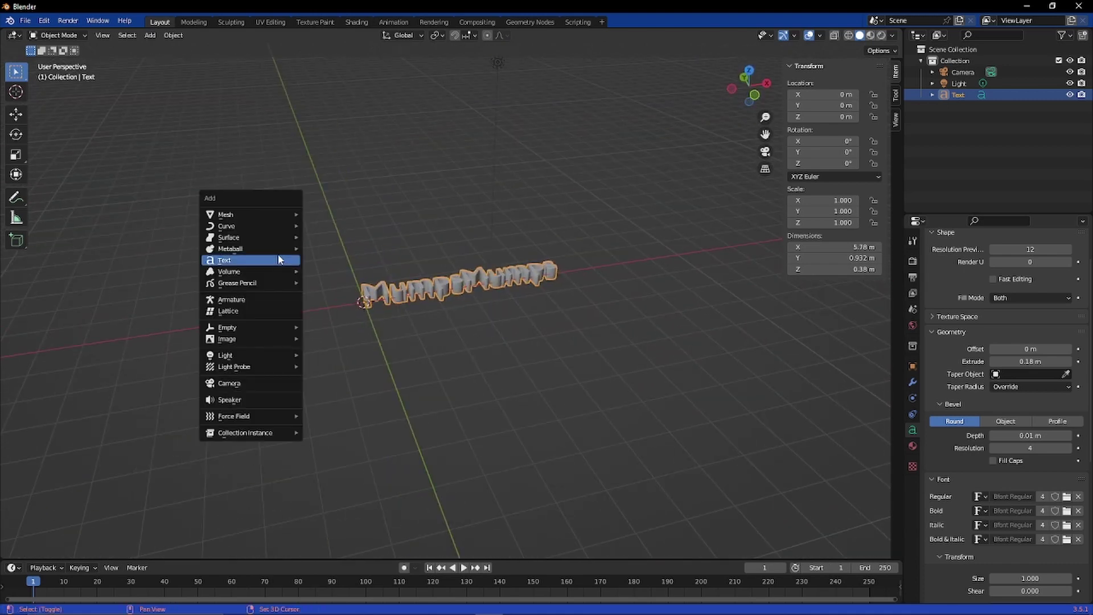
{"action": "mouse_move", "coordinate": [279, 214]}
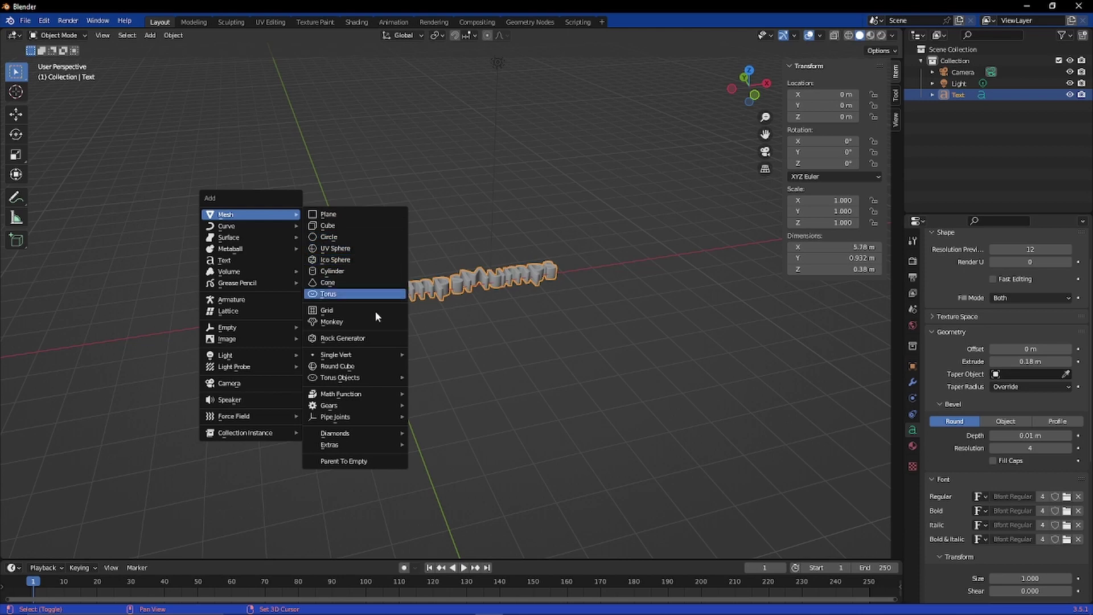
{"action": "left_click", "coordinate": [362, 323]}
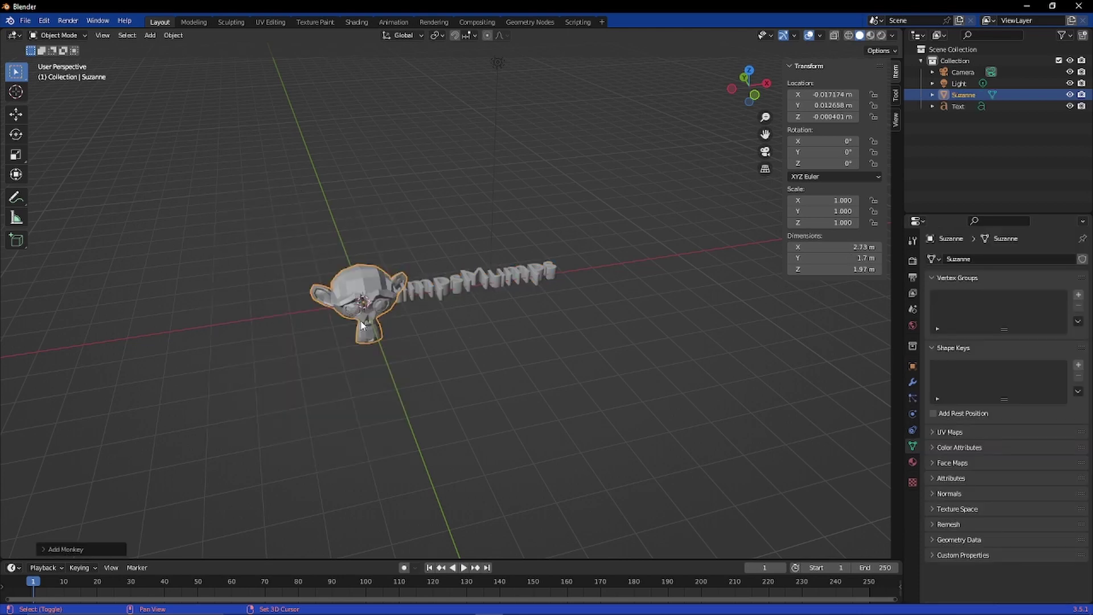
{"action": "key", "text": "g"}
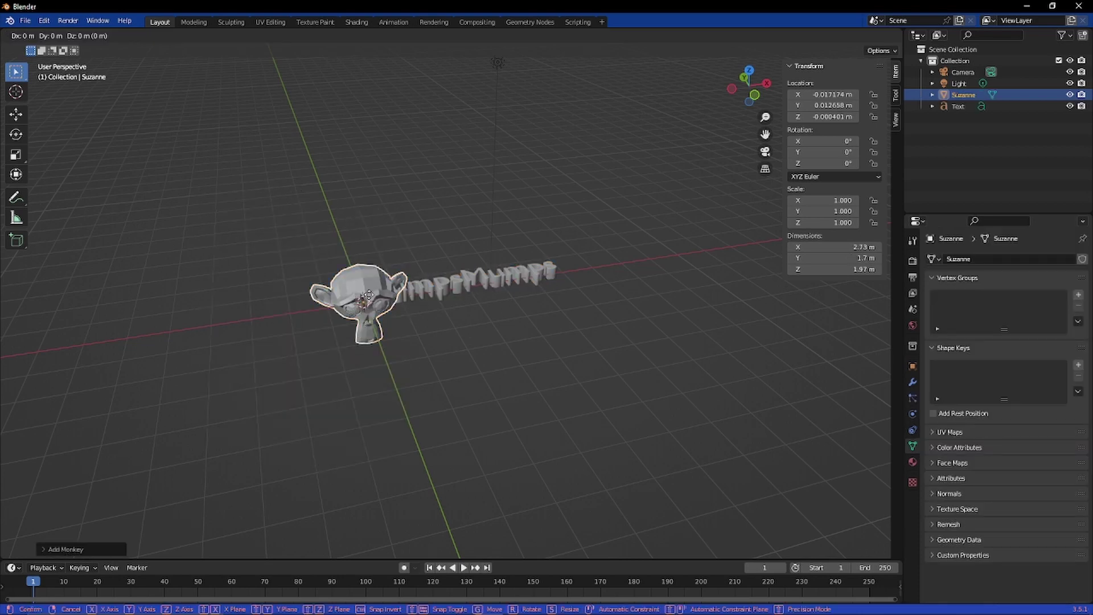
{"action": "key", "text": "x"}
{"action": "left_click", "coordinate": [341, 359]}
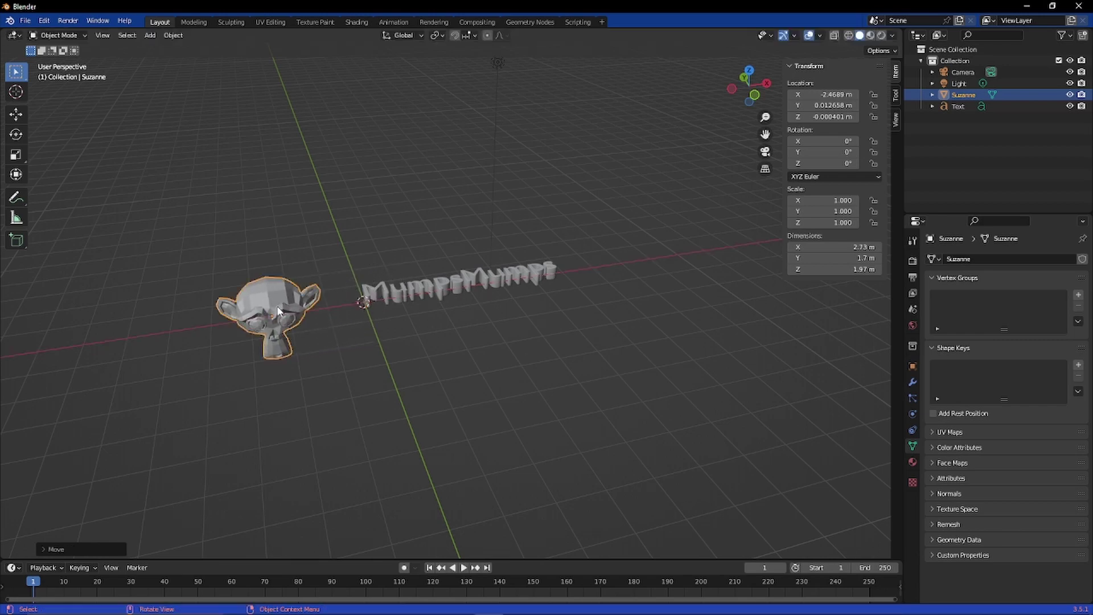
Select the MumpsMumps text and rotate it 90° around the global X axis so it stands upright beside the monkey.
{"action": "middle_click_drag", "start_coordinate": [341, 358], "coordinate": [387, 359]}
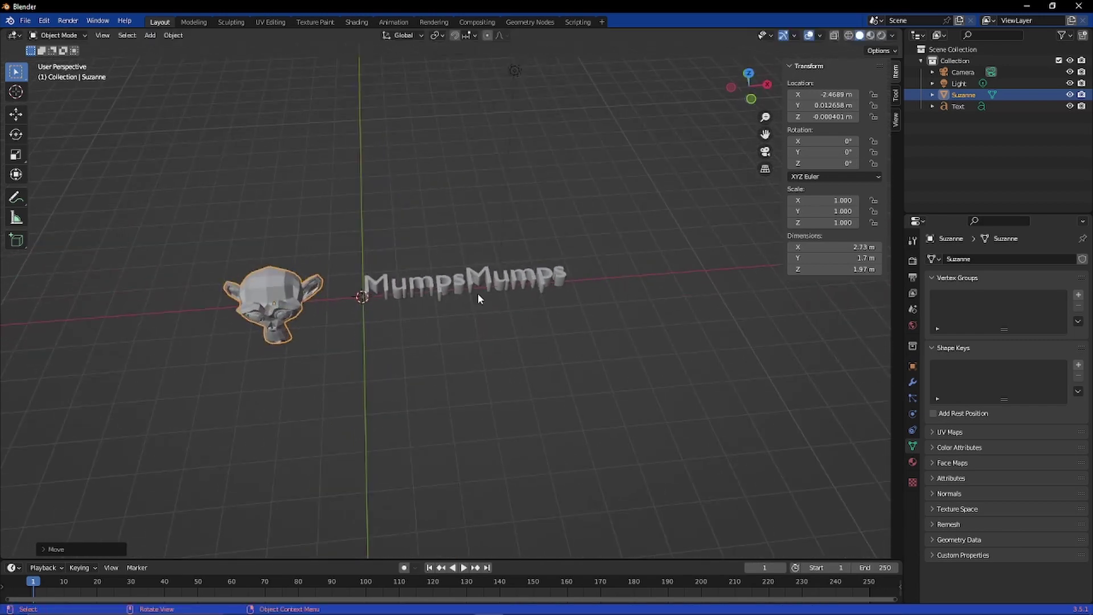
{"action": "left_click_drag", "start_coordinate": [477, 292], "coordinate": [488, 283]}
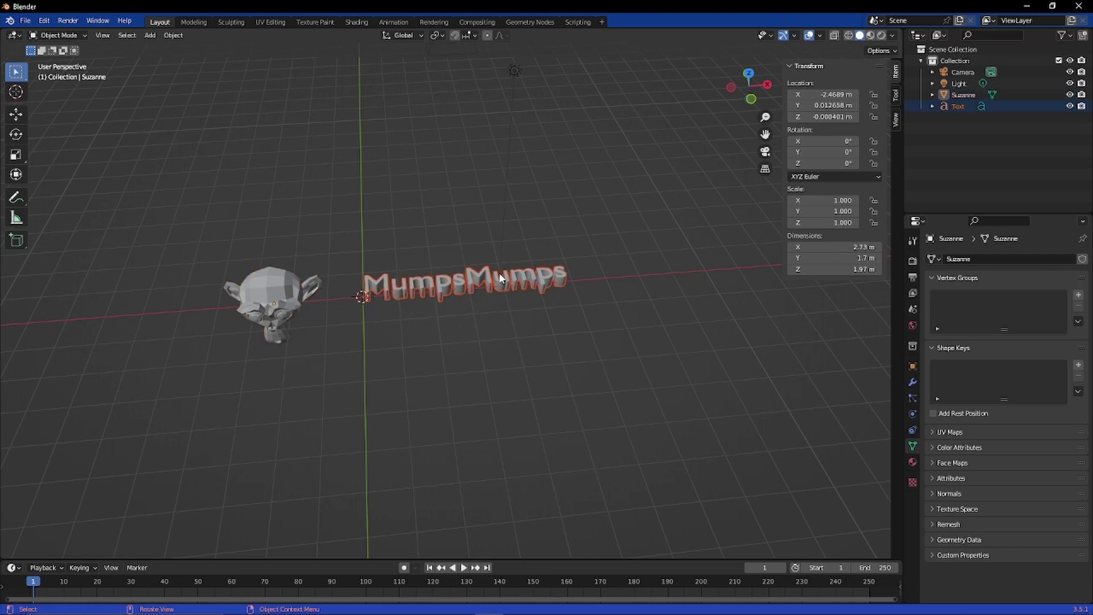
{"action": "key", "text": "r"}
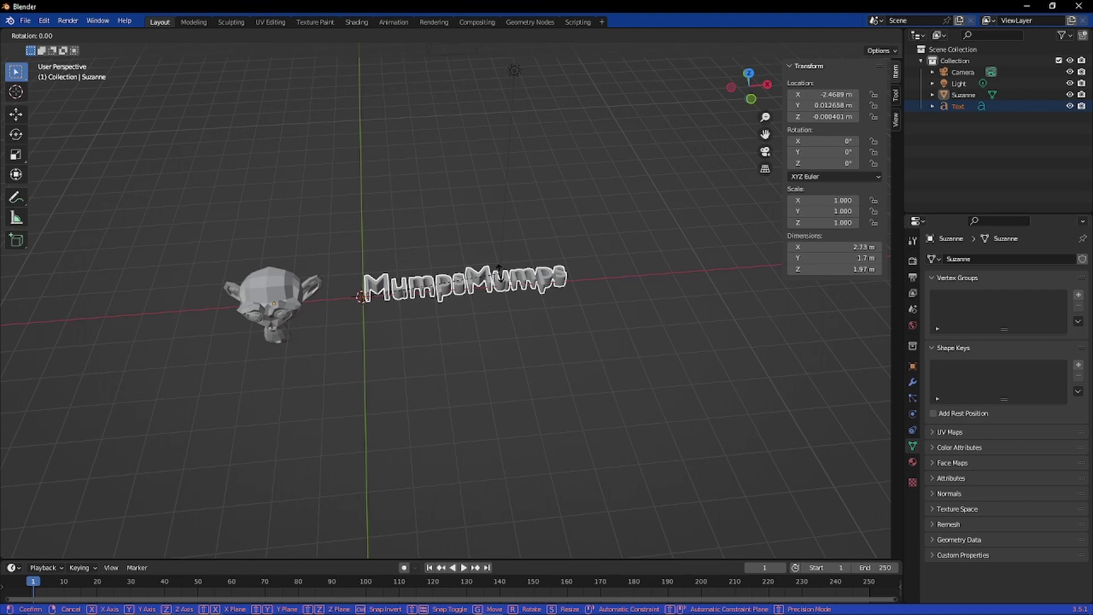
{"action": "key", "text": "x"}
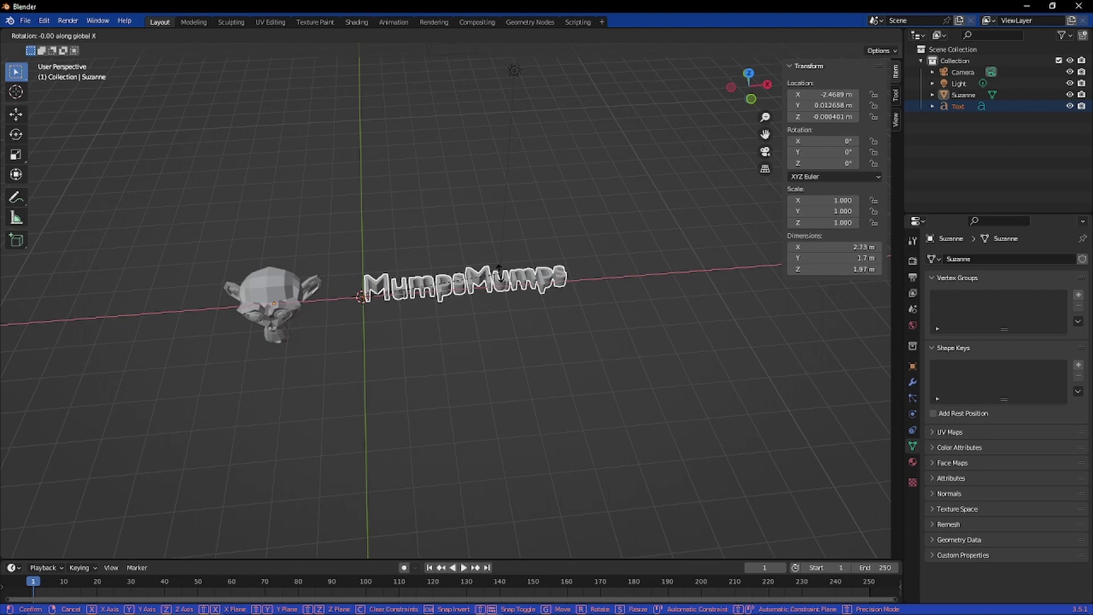
{"action": "type", "text": "90"}
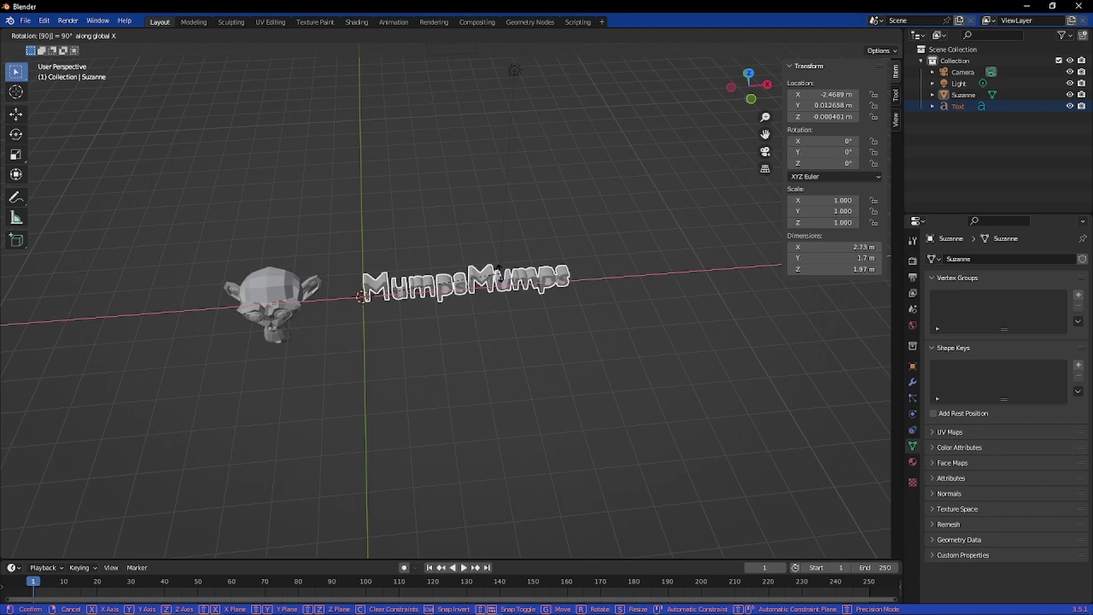
{"action": "key", "text": "Return"}
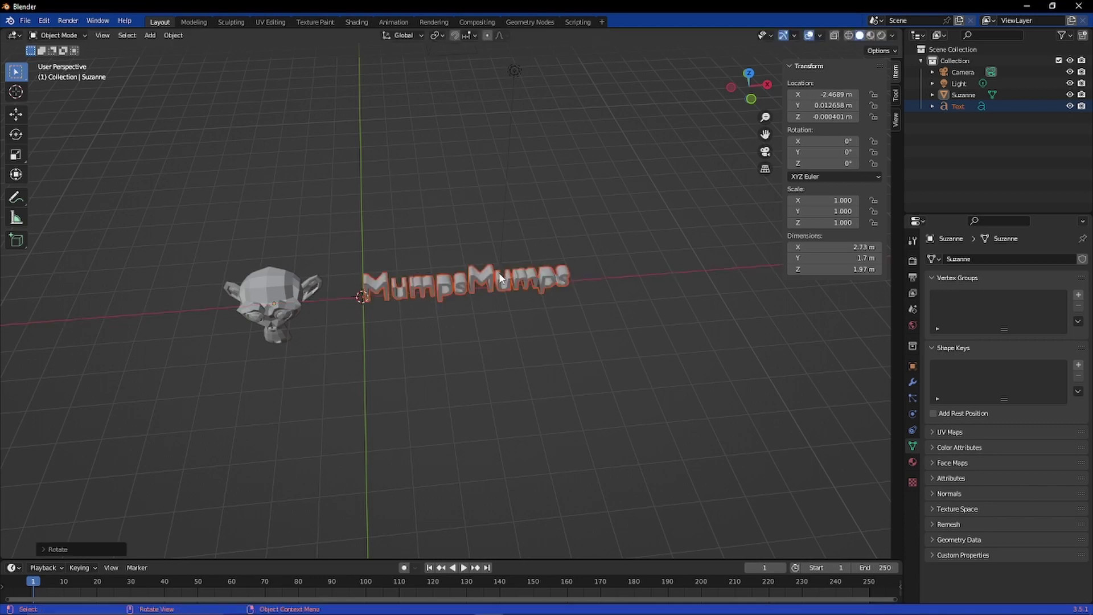
{"action": "scroll", "coordinate": [423, 388], "scroll_direction": "up", "scroll_amount": 4}
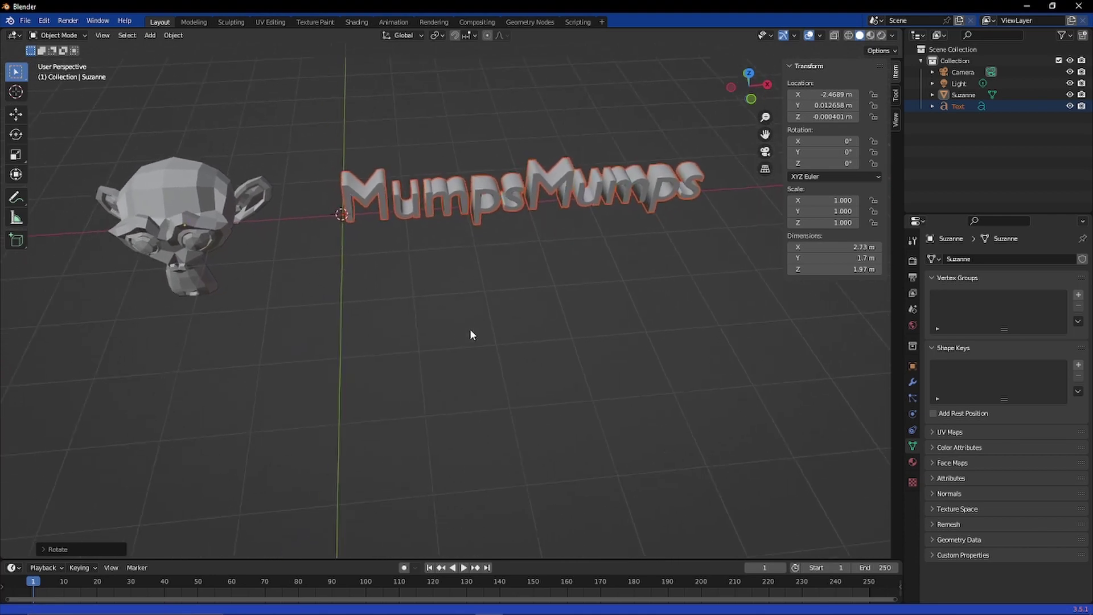
{"action": "mouse_move", "coordinate": [470, 335]}
{"action": "middle_mouse_down"}
{"action": "mouse_move", "coordinate": [510, 345]}
{"action": "mouse_move", "coordinate": [485, 301]}
{"action": "mouse_move", "coordinate": [515, 287]}
{"action": "mouse_move", "coordinate": [492, 289]}
{"action": "mouse_move", "coordinate": [466, 344]}
{"action": "middle_mouse_up"}
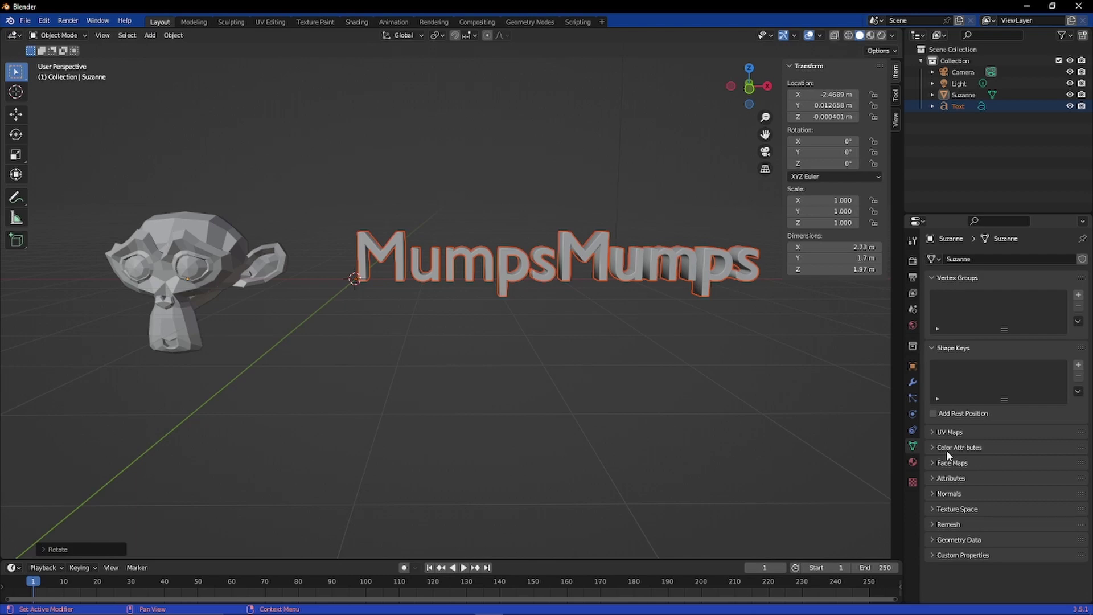
Examine the monkey's UV Maps, Color Attributes, Face Maps, Attributes, Normals and Texture Space settings.
{"action": "left_click", "coordinate": [973, 432]}
{"action": "left_click", "coordinate": [974, 432]}
{"action": "left_click", "coordinate": [982, 447]}
{"action": "left_click", "coordinate": [981, 448]}
{"action": "left_click", "coordinate": [980, 461]}
{"action": "left_click", "coordinate": [980, 461]}
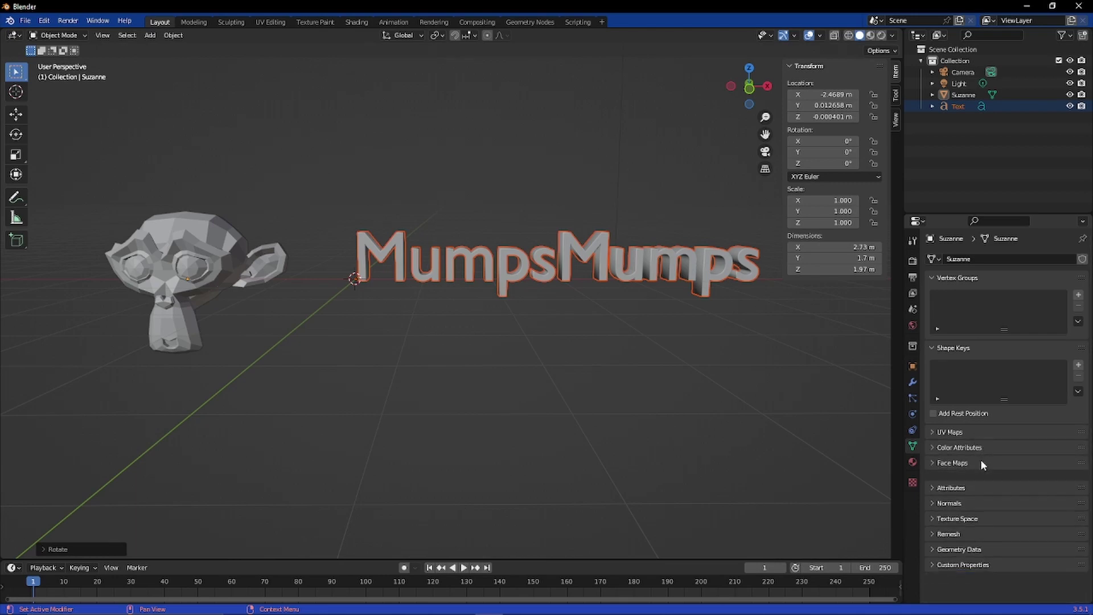
{"action": "left_click", "coordinate": [975, 477]}
{"action": "left_click", "coordinate": [975, 480]}
{"action": "left_click", "coordinate": [976, 493]}
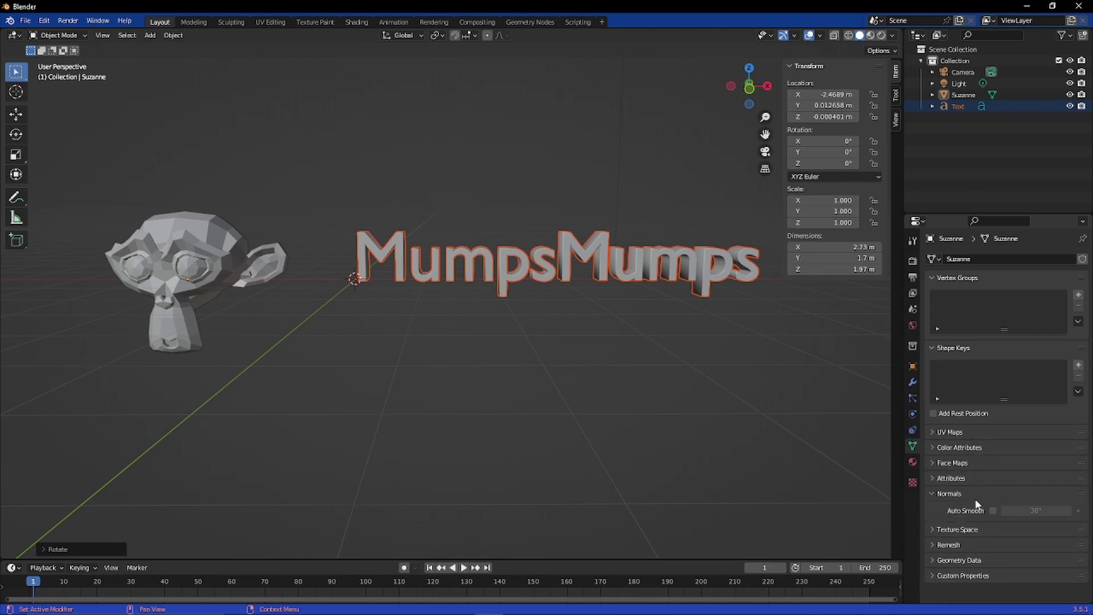
{"action": "left_click", "coordinate": [976, 495]}
{"action": "left_click", "coordinate": [975, 509]}
{"action": "scroll", "coordinate": [974, 512], "scroll_direction": "down", "scroll_amount": 3}
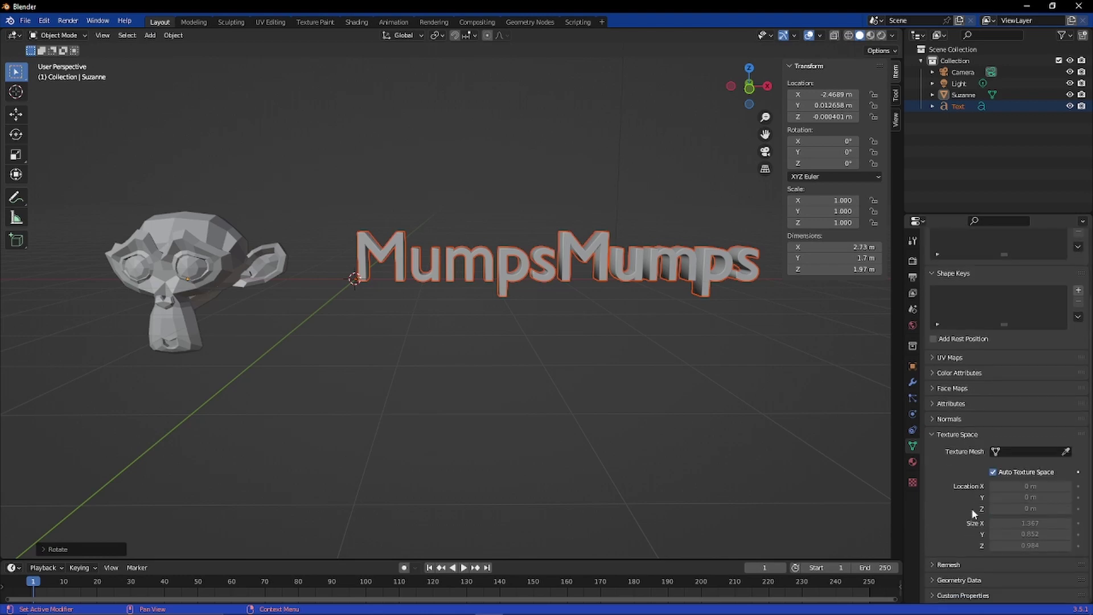
Examine the monkey's Remesh and Geometry Data settings, try adding a custom property and remove it, and collapse the opened sections.
{"action": "left_click", "coordinate": [964, 564]}
{"action": "scroll", "coordinate": [965, 564], "scroll_direction": "down", "scroll_amount": 5}
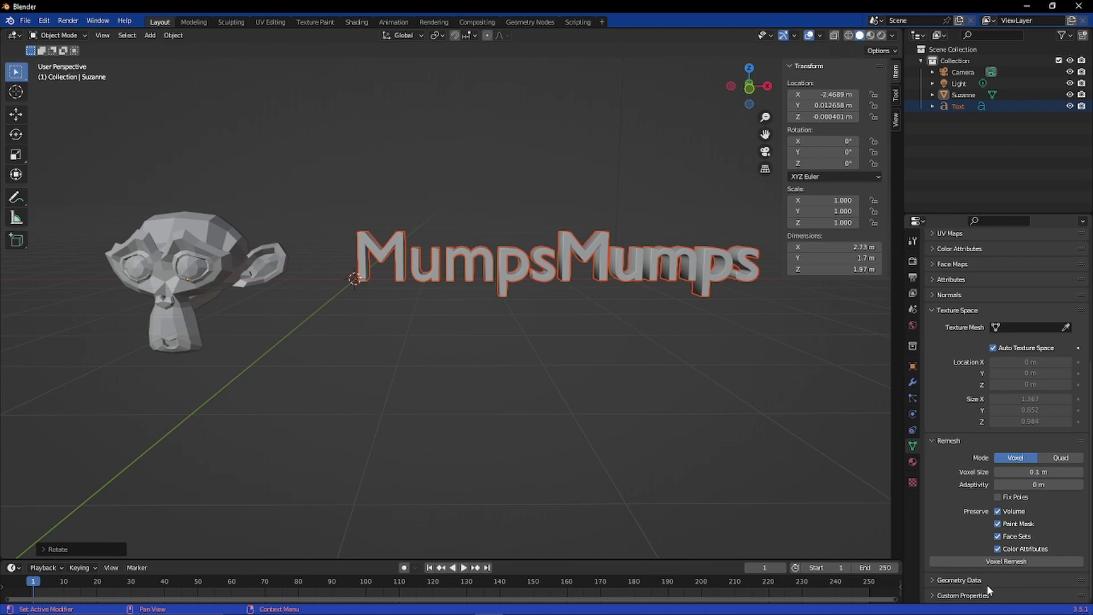
{"action": "left_click", "coordinate": [982, 578]}
{"action": "scroll", "coordinate": [982, 578], "scroll_direction": "down", "scroll_amount": 4}
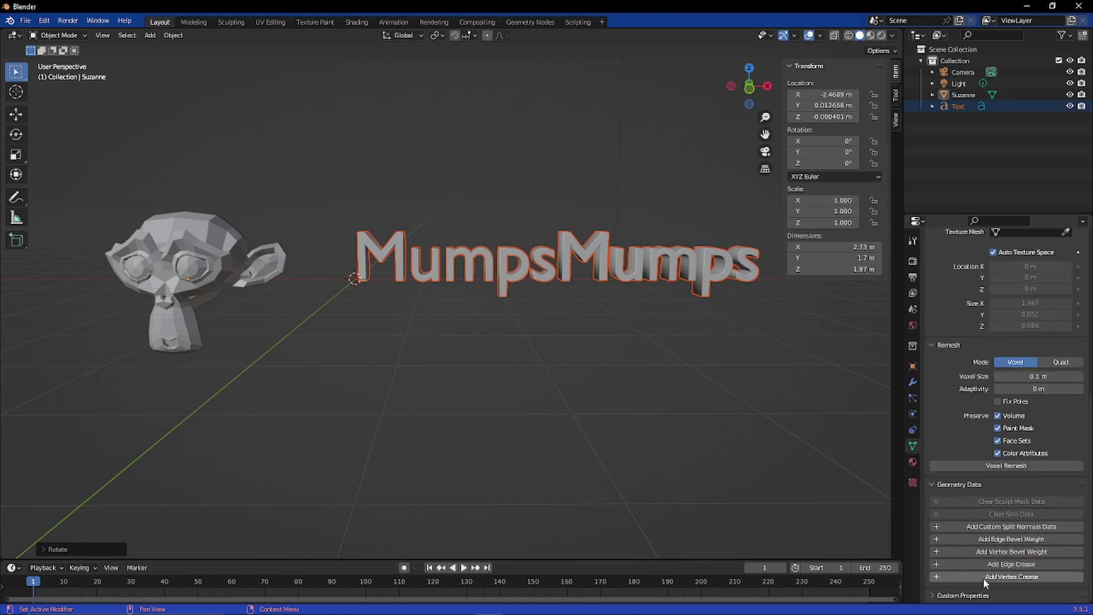
{"action": "scroll", "coordinate": [975, 567], "scroll_direction": "down", "scroll_amount": 1}
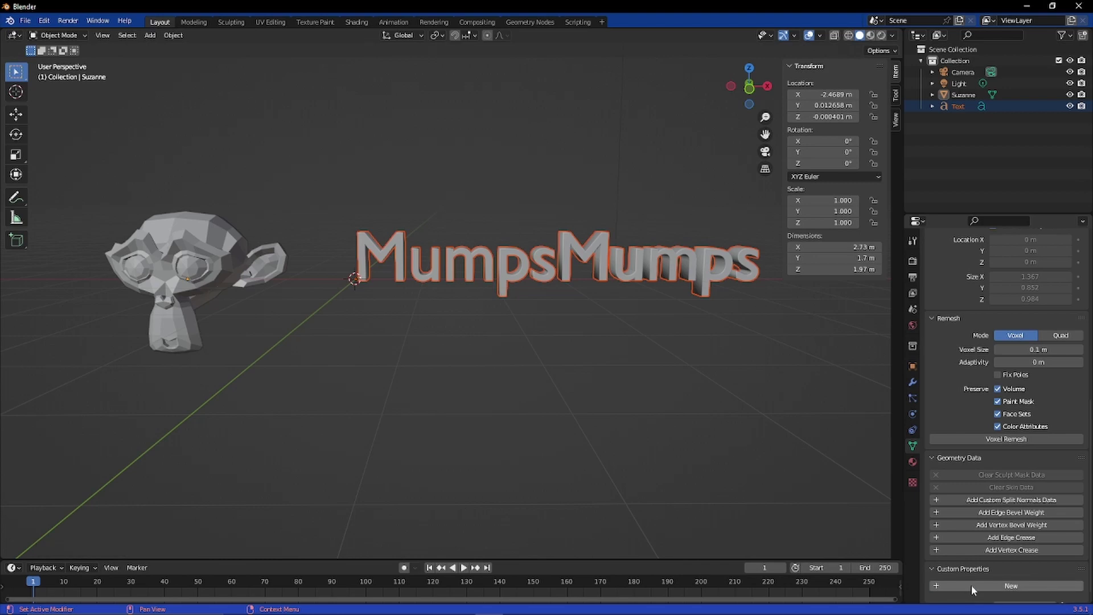
{"action": "left_click", "coordinate": [971, 585]}
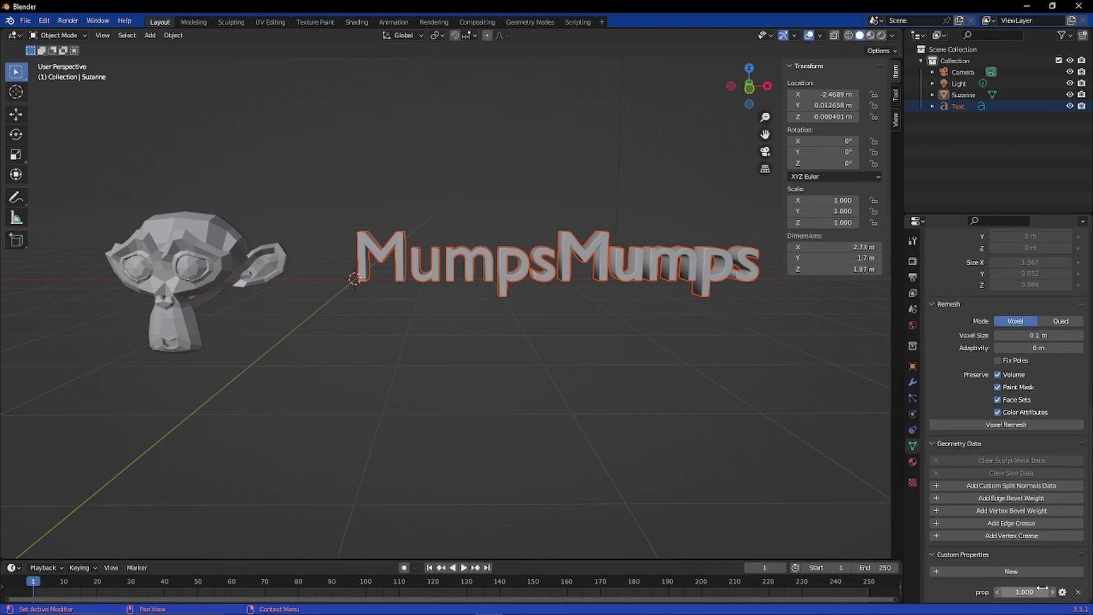
{"action": "left_click", "coordinate": [1076, 595]}
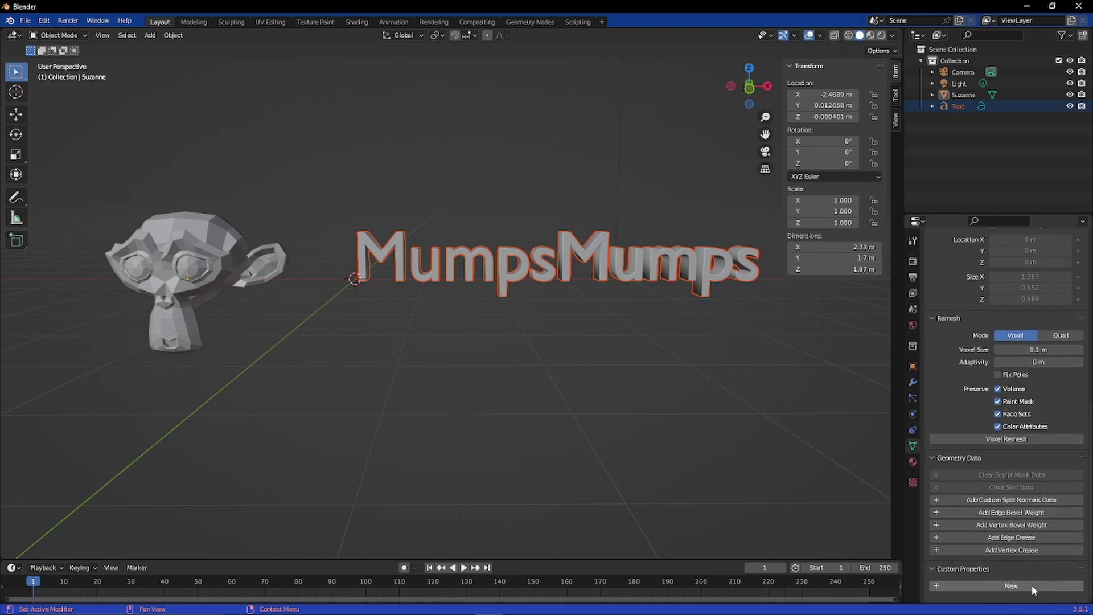
{"action": "left_click", "coordinate": [937, 563]}
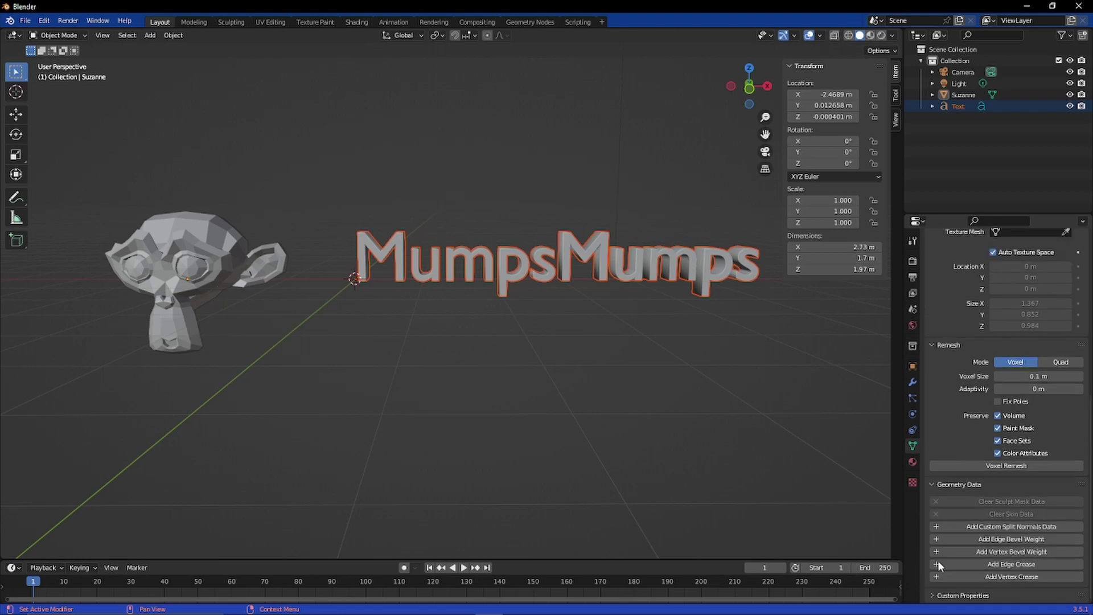
{"action": "left_click", "coordinate": [948, 483]}
{"action": "left_click", "coordinate": [940, 442]}
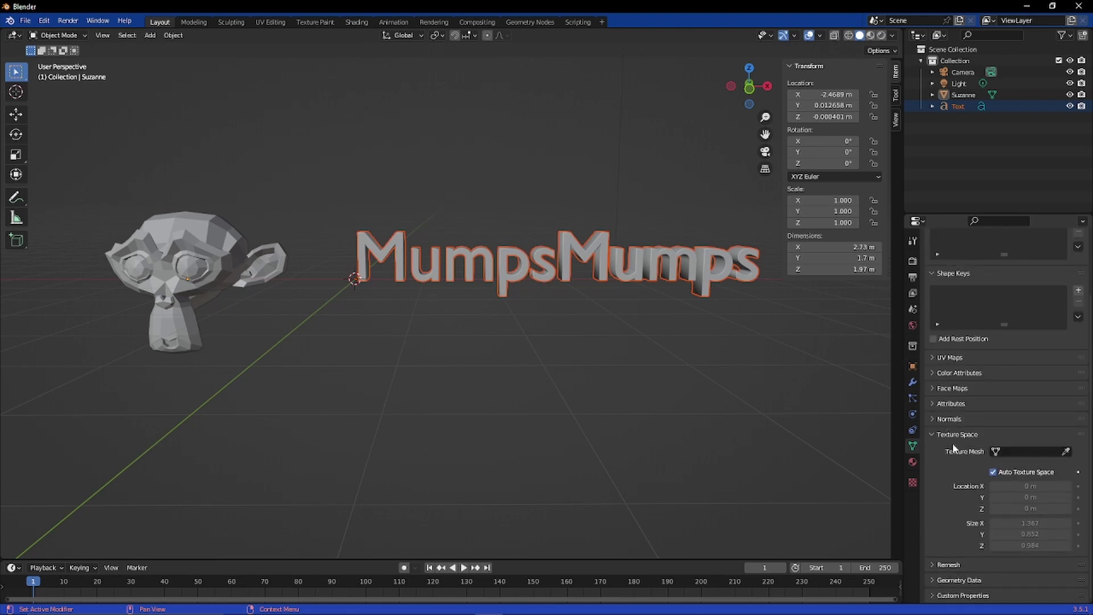
{"action": "left_click", "coordinate": [944, 435]}
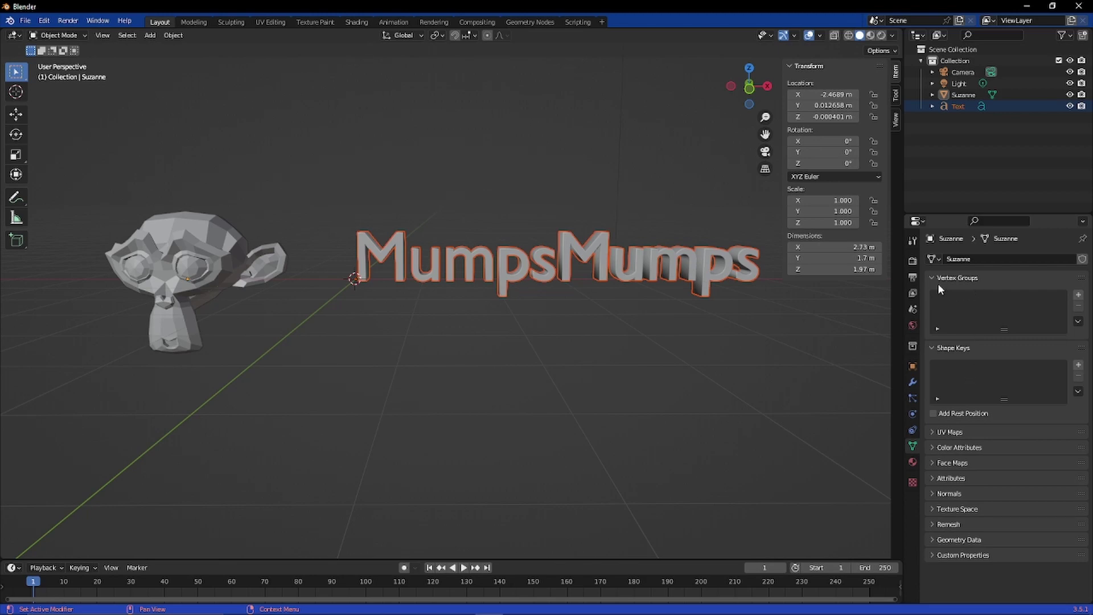
Select the MumpsMumps text and review its geometry, font and paragraph settings, collapsing the Alignment and Spacing sections.
{"action": "left_click", "coordinate": [714, 262]}
{"action": "left_click", "coordinate": [248, 263]}
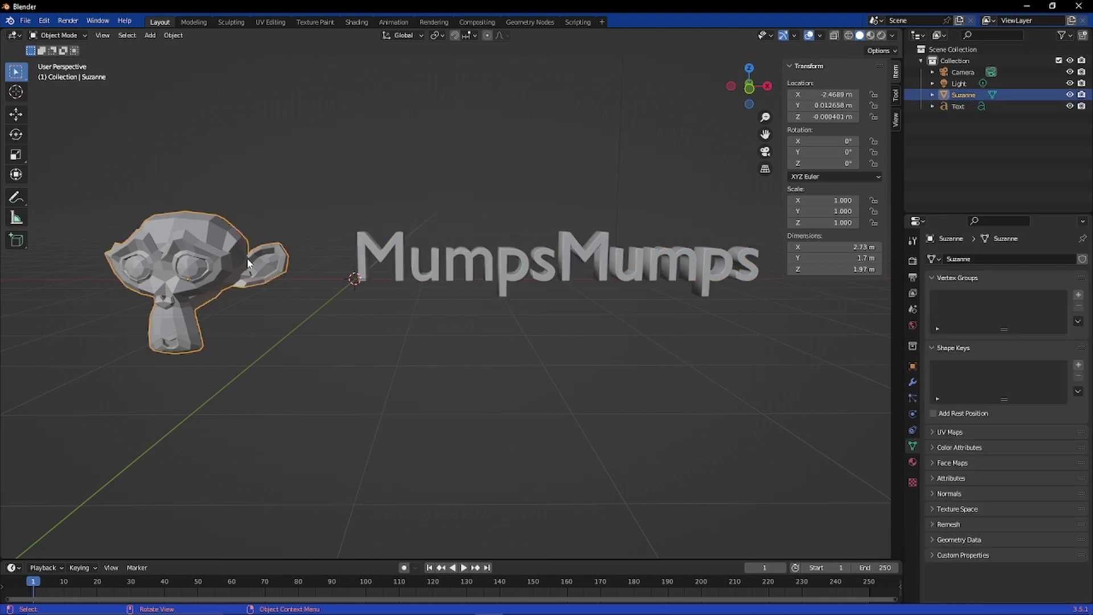
{"action": "left_click", "coordinate": [585, 299]}
{"action": "scroll", "coordinate": [962, 498], "scroll_direction": "down", "scroll_amount": 5}
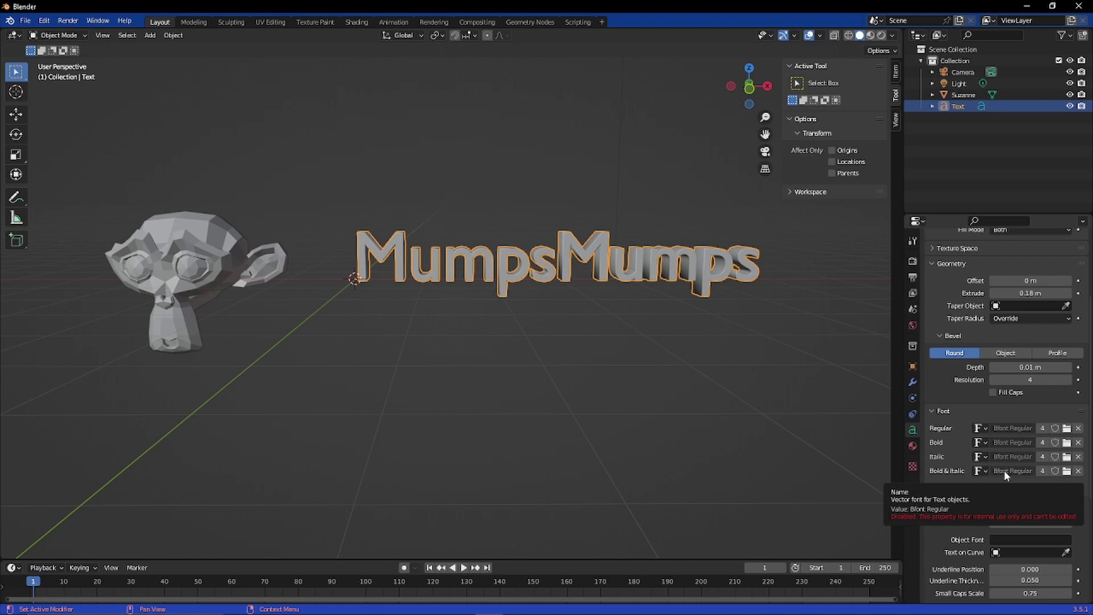
{"action": "scroll", "coordinate": [1005, 456], "scroll_direction": "down", "scroll_amount": 6}
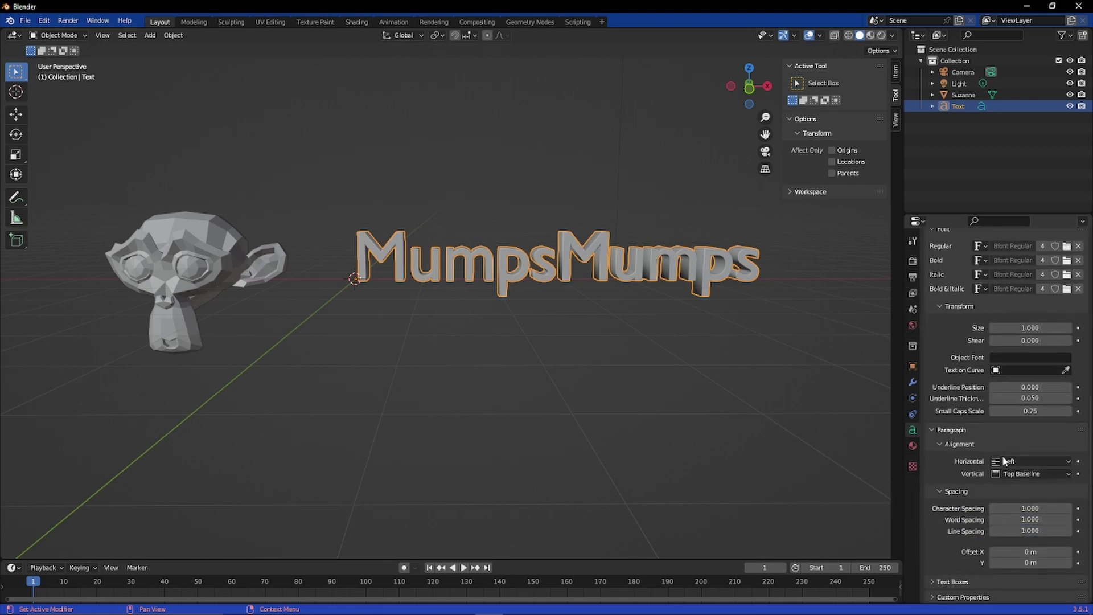
{"action": "scroll", "coordinate": [1002, 460], "scroll_direction": "up", "scroll_amount": 6}
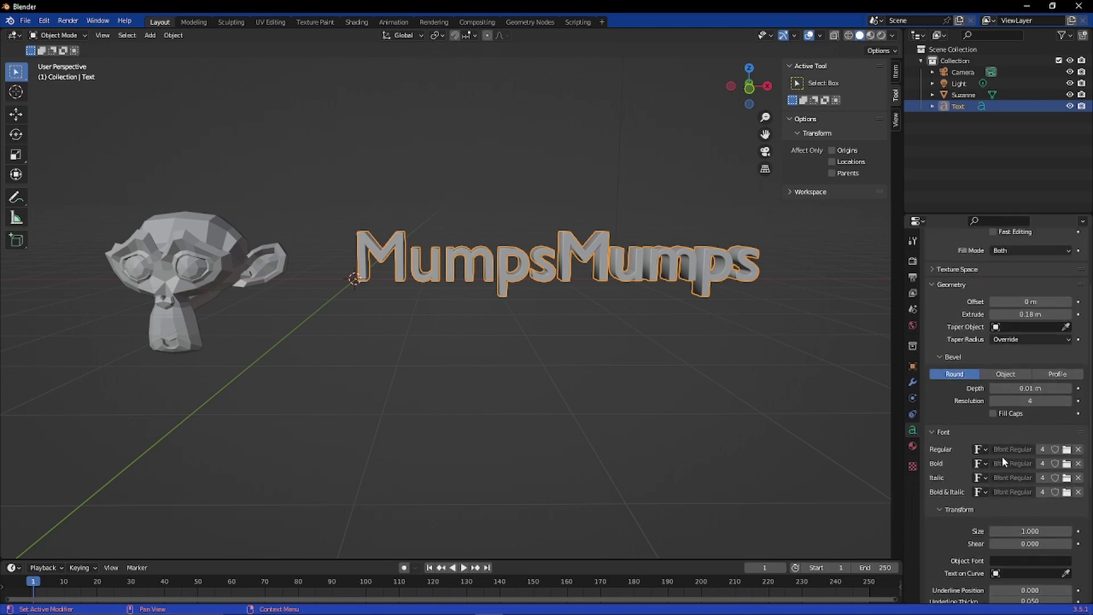
{"action": "scroll", "coordinate": [999, 458], "scroll_direction": "up", "scroll_amount": 4}
{"action": "left_click", "coordinate": [950, 521]}
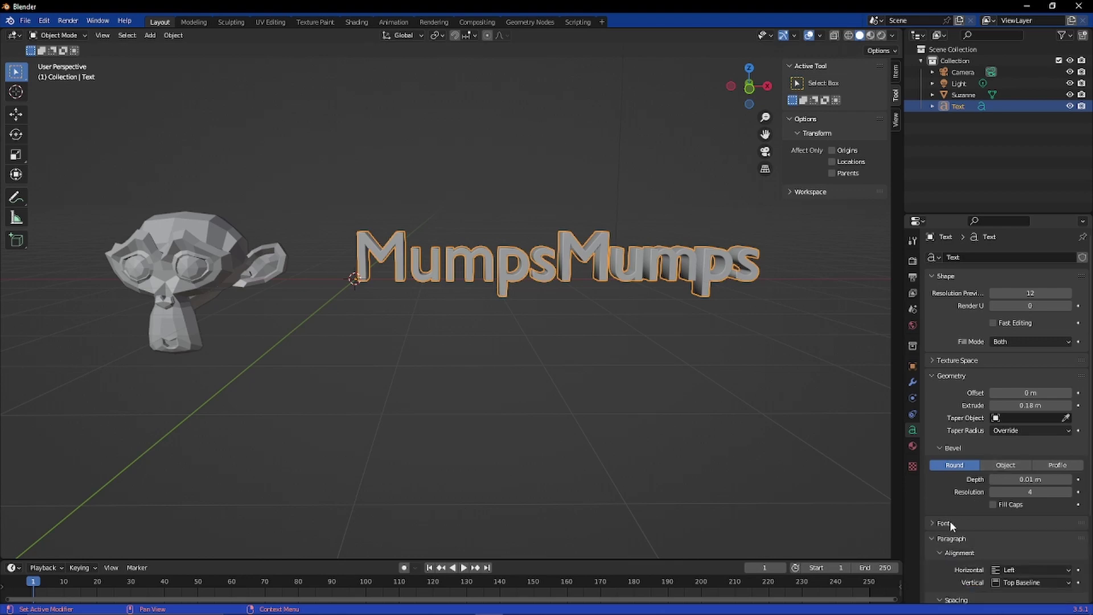
{"action": "scroll", "coordinate": [951, 523], "scroll_direction": "down", "scroll_amount": 3}
{"action": "left_click", "coordinate": [963, 529]}
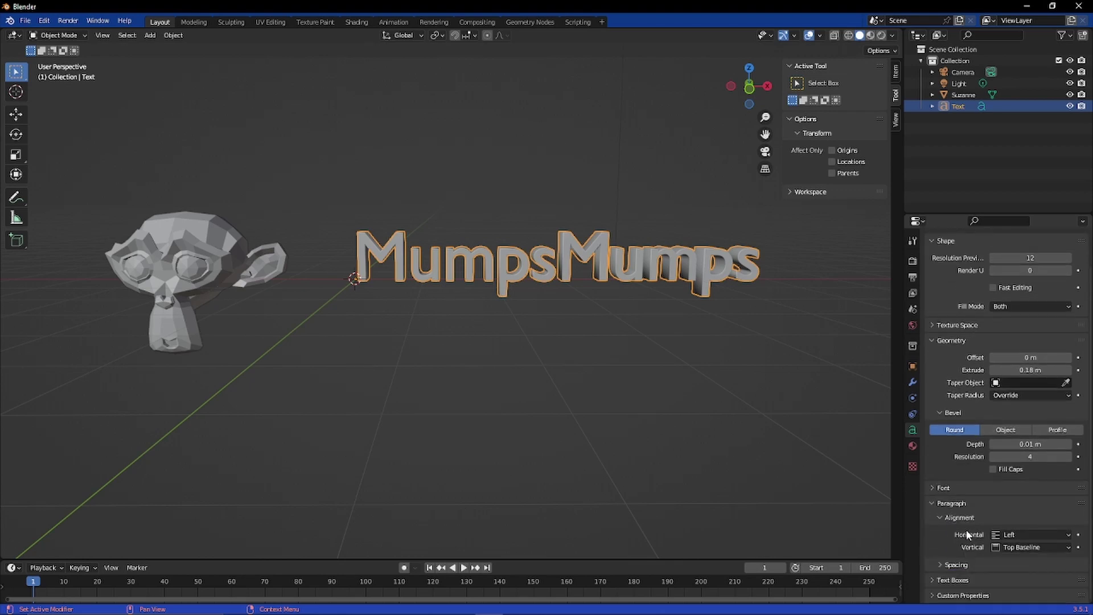
{"action": "left_click", "coordinate": [969, 518]}
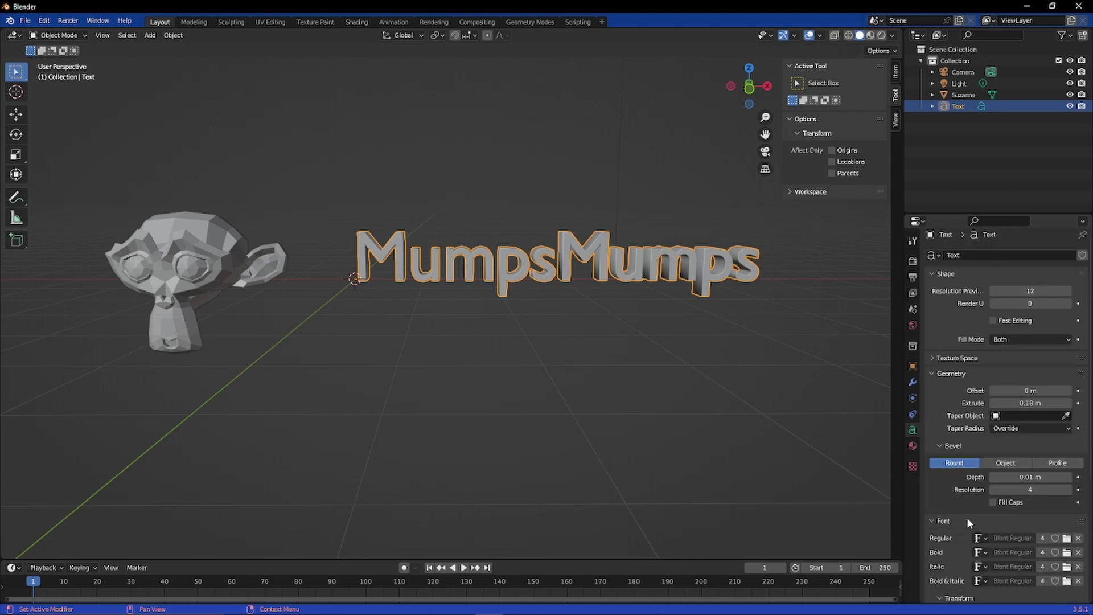
{"action": "left_click", "coordinate": [966, 516]}
{"action": "scroll", "coordinate": [965, 509], "scroll_direction": "down", "scroll_amount": 5}
{"action": "scroll", "coordinate": [968, 489], "scroll_direction": "down", "scroll_amount": 3}
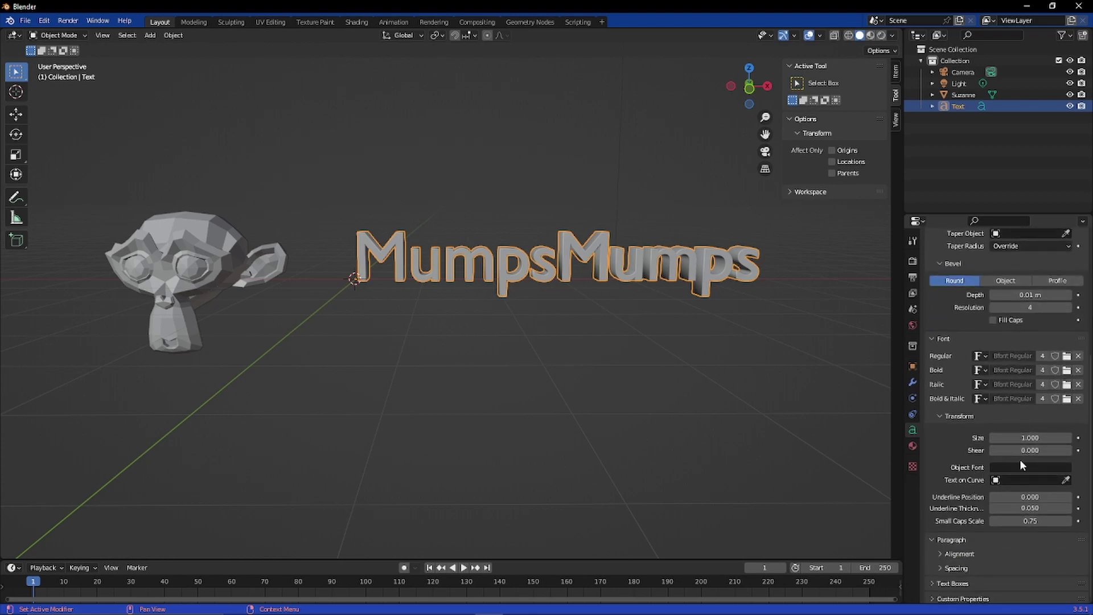
Set the text's Object Font to Munkey.
{"action": "left_click", "coordinate": [1017, 467]}
{"action": "type", "text": "s"}
{"action": "key", "text": "BackSpace"}
{"action": "type", "text": "Munkey"}
Rename the Suzanne monkey object to m.
{"action": "double_click", "coordinate": [964, 95]}
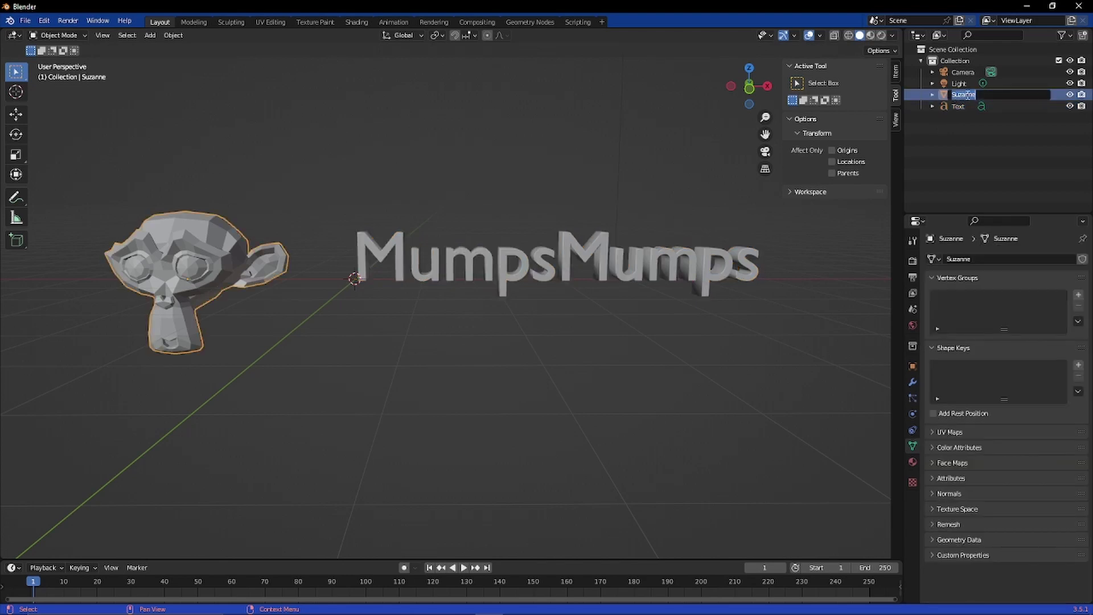
{"action": "key", "text": "BackSpace"}
{"action": "type", "text": "m"}
{"action": "key", "text": "Return"}
Select the MumpsMumps text again and bring its Object Font setting into view.
{"action": "left_click", "coordinate": [691, 280]}
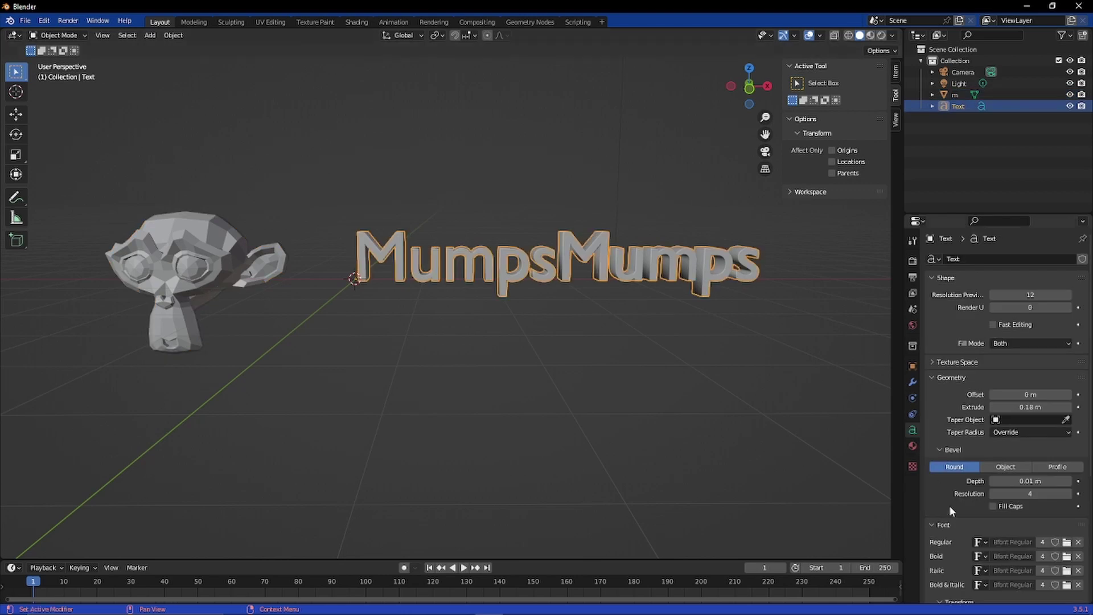
{"action": "scroll", "coordinate": [1000, 492], "scroll_direction": "down", "scroll_amount": 3}
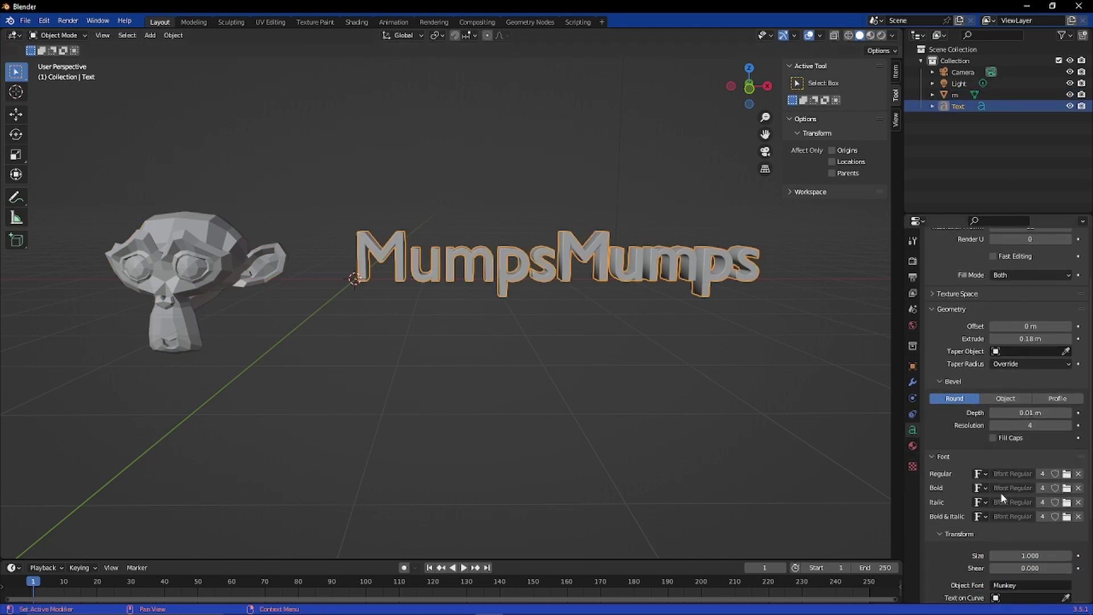
{"action": "scroll", "coordinate": [999, 492], "scroll_direction": "down", "scroll_amount": 1}
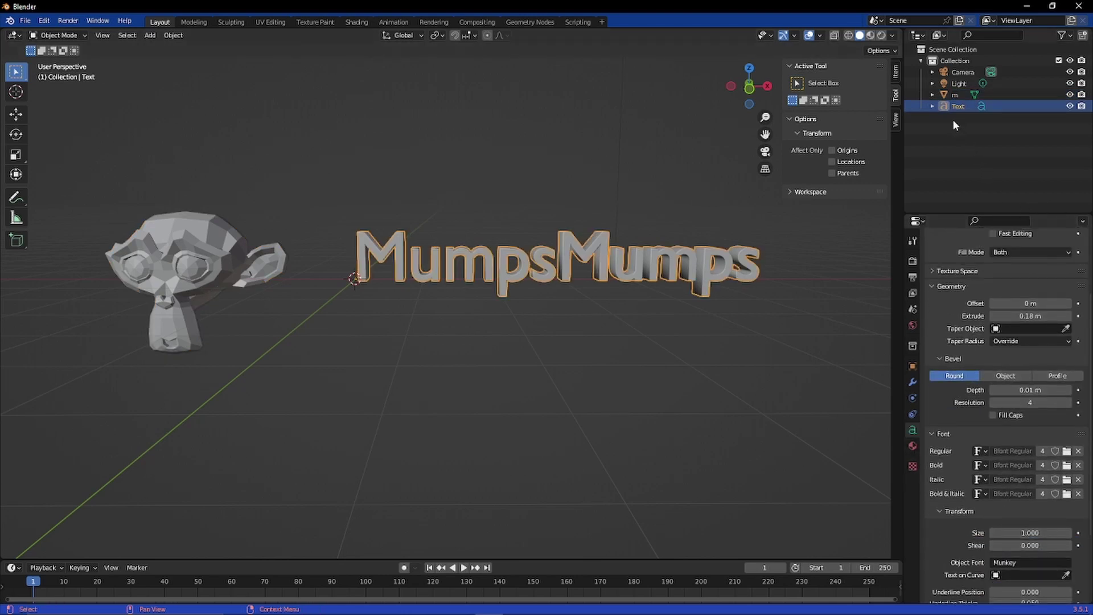
Rename the monkey mesh object from m to Munkey.u in the scene collection.
{"action": "double_click", "coordinate": [960, 95]}
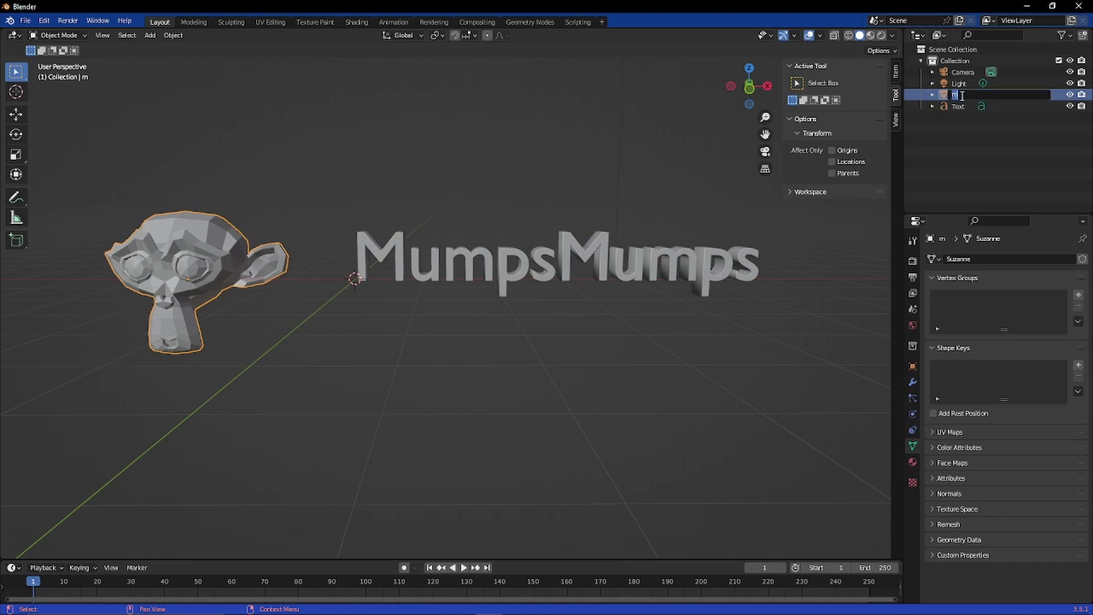
{"action": "type", "text": "Munkey."}
{"action": "type", "text": "u"}
{"action": "key", "text": "Return"}
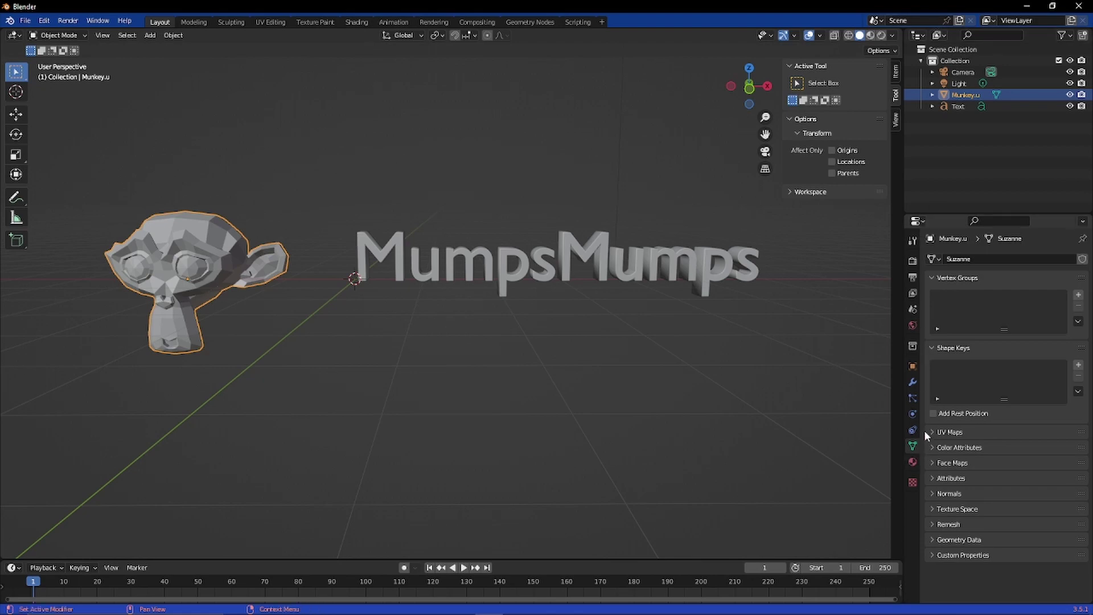
Set the Object Font of the MumpsMumps text object to "Munkey.".
{"action": "left_click", "coordinate": [621, 263]}
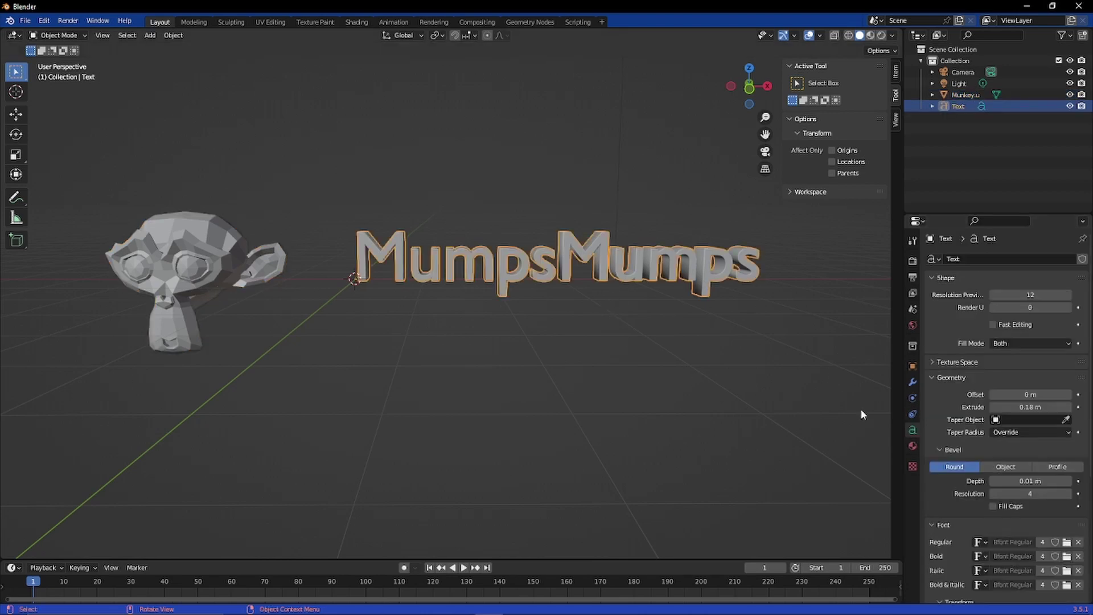
{"action": "scroll", "coordinate": [1027, 422], "scroll_direction": "down", "scroll_amount": 8}
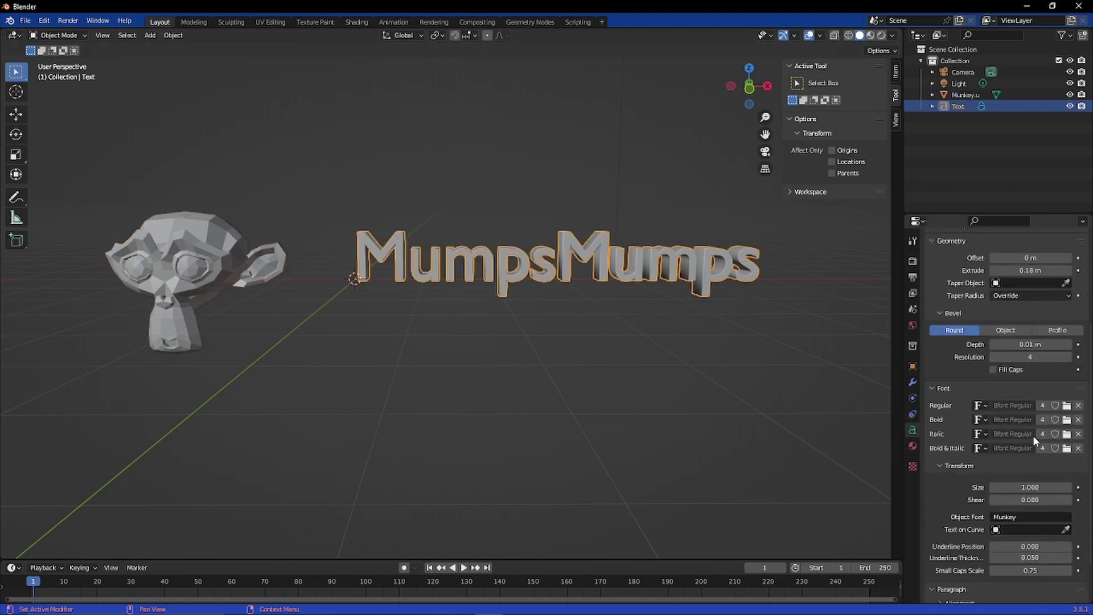
{"action": "double_click", "coordinate": [1038, 470]}
{"action": "left_click", "coordinate": [1037, 466]}
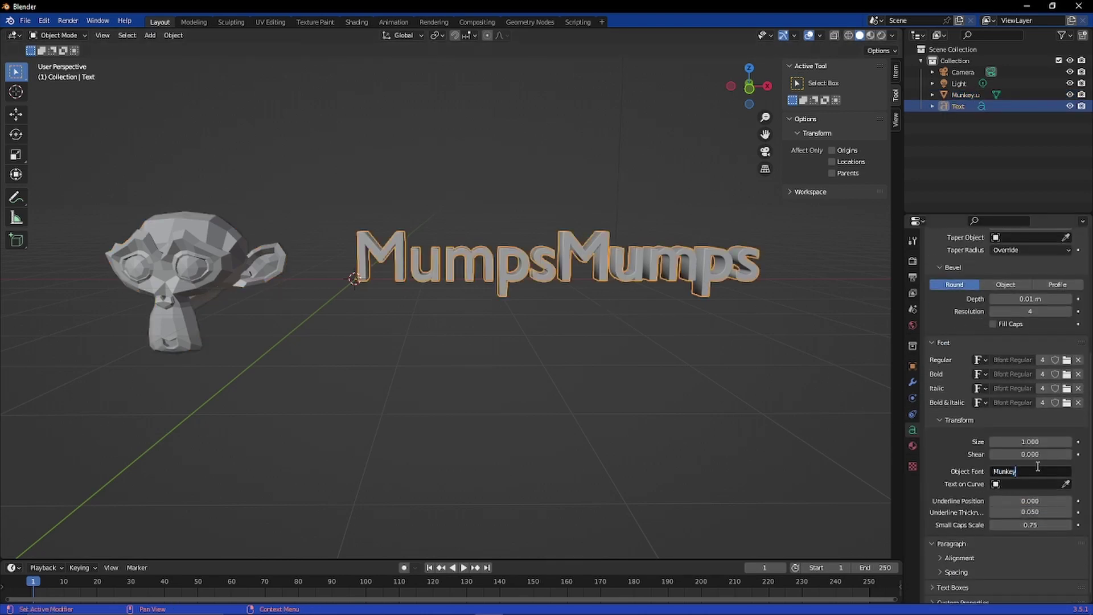
{"action": "type", "text": "."}
{"action": "key", "text": "Return"}
Try to assign the monkey mesh as the text object's Text on Curve object.
{"action": "left_click", "coordinate": [1010, 483]}
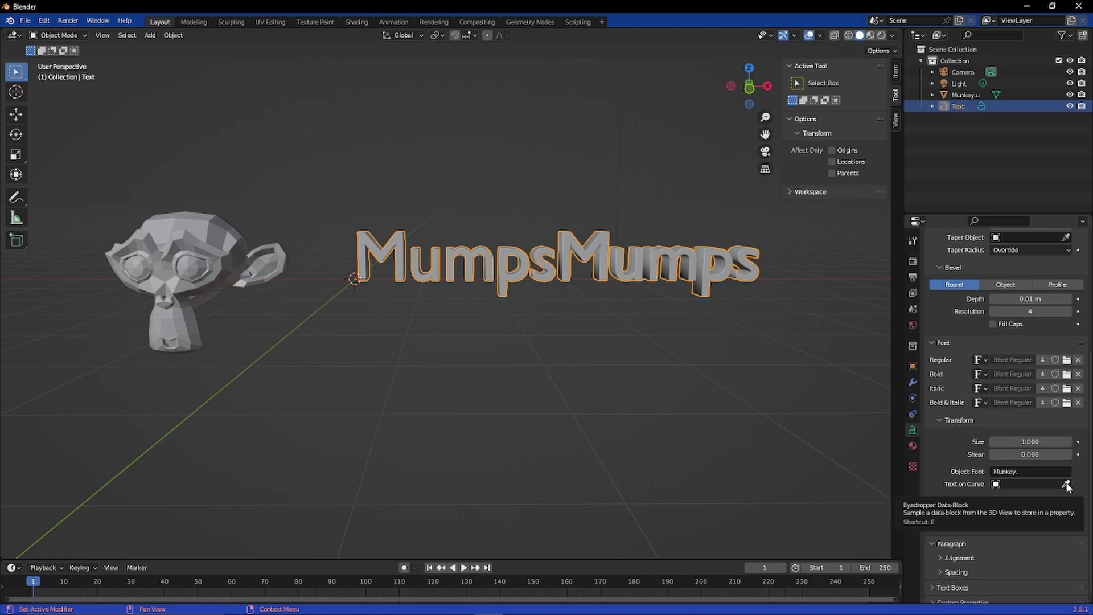
{"action": "left_click", "coordinate": [1071, 469]}
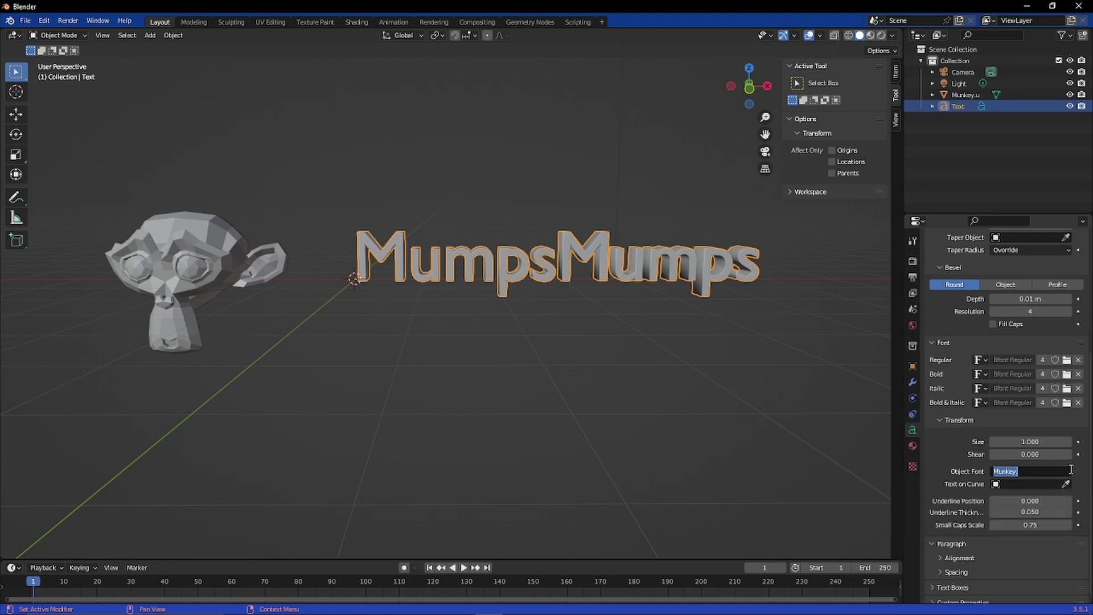
{"action": "left_click", "coordinate": [1062, 486]}
{"action": "left_click", "coordinate": [1065, 484]}
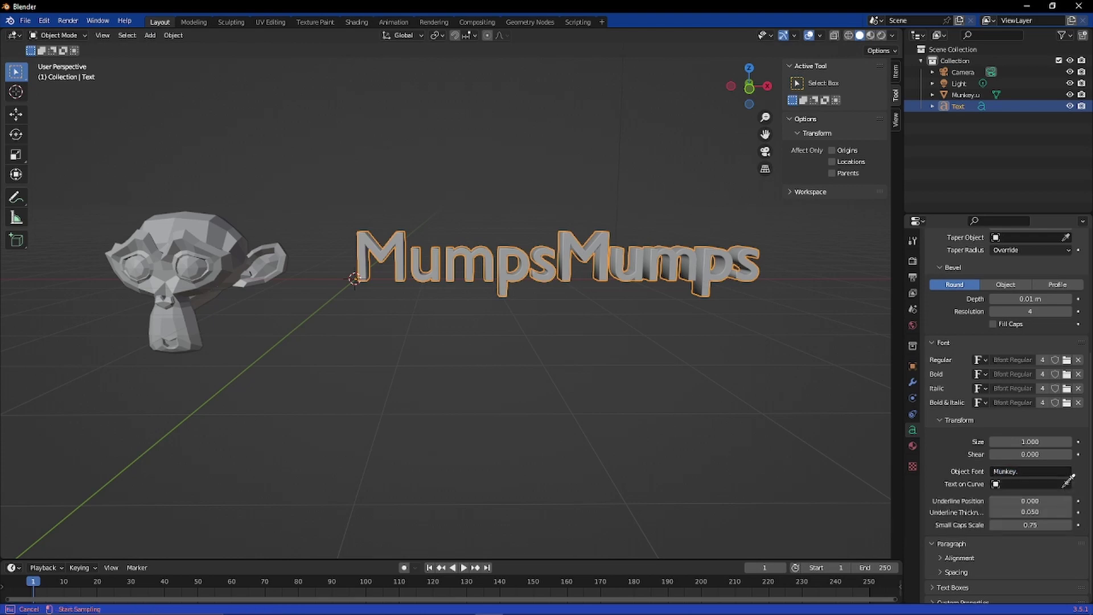
{"action": "left_click", "coordinate": [189, 239]}
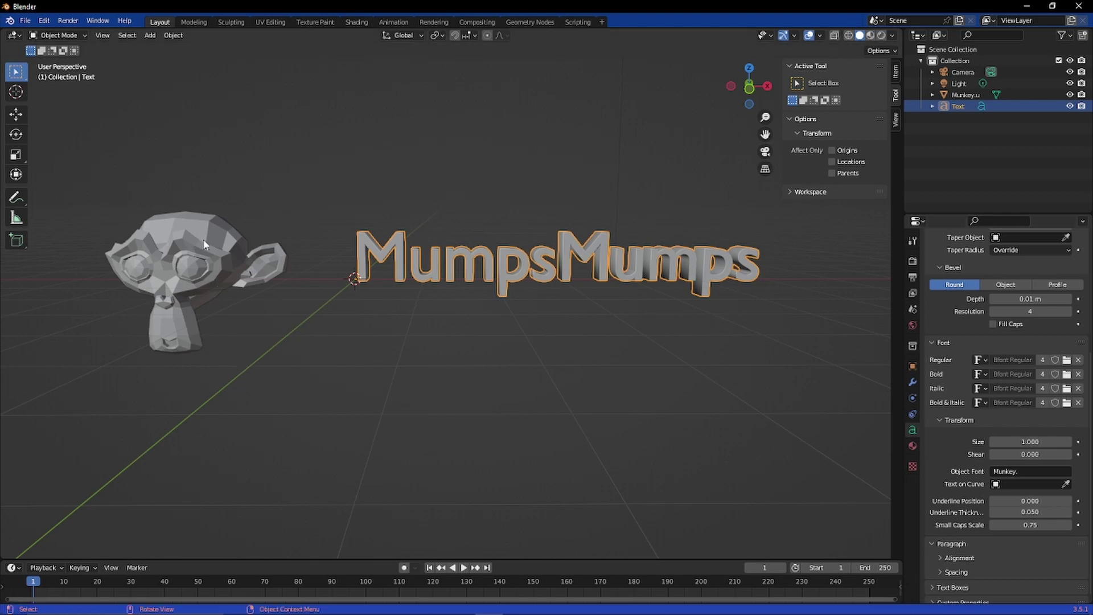
{"action": "left_click", "coordinate": [1013, 485]}
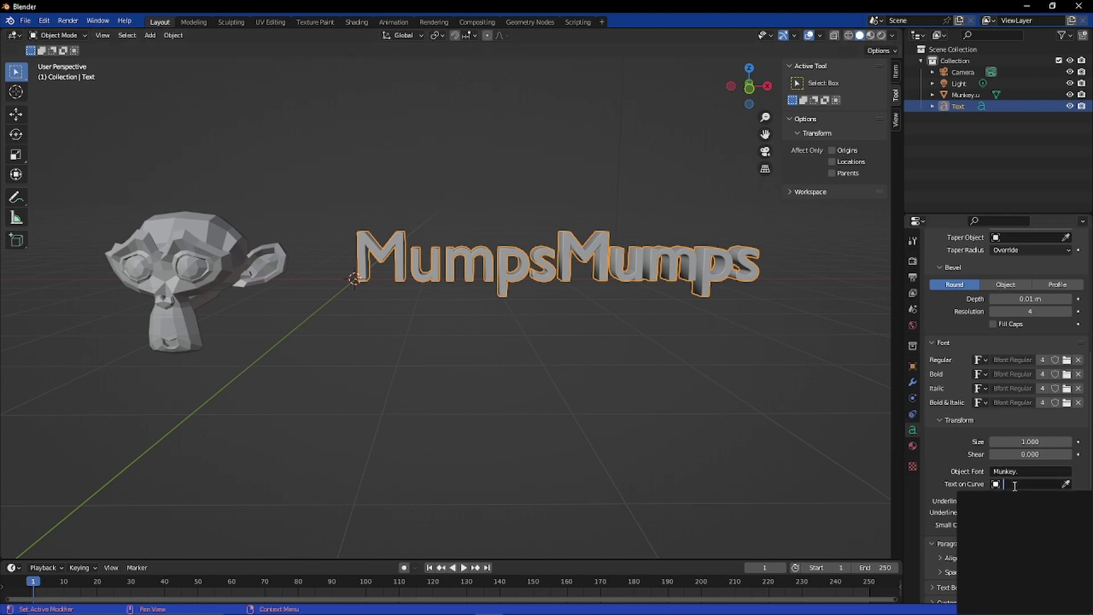
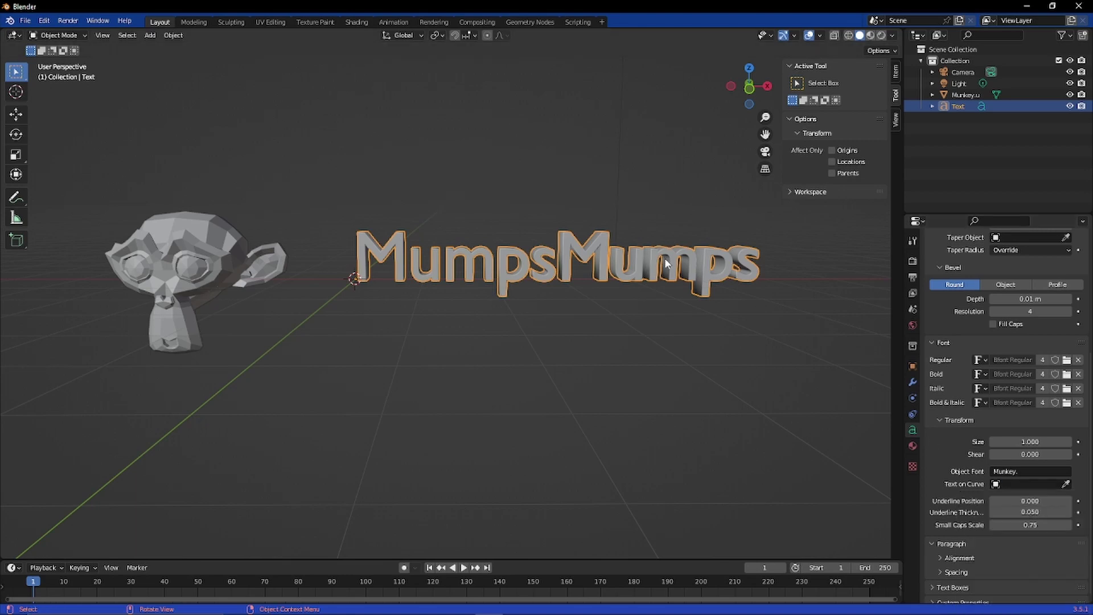
Set the text object's Instancing to Vertices in its object properties.
{"action": "scroll", "coordinate": [1011, 388], "scroll_direction": "down", "scroll_amount": 1}
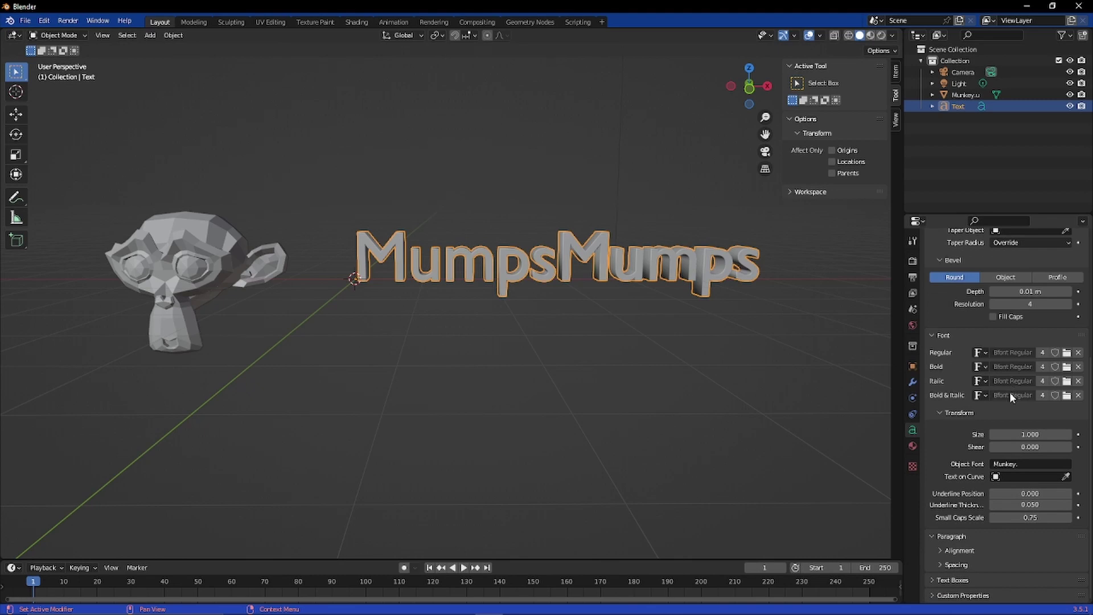
{"action": "scroll", "coordinate": [978, 572], "scroll_direction": "up", "scroll_amount": 5}
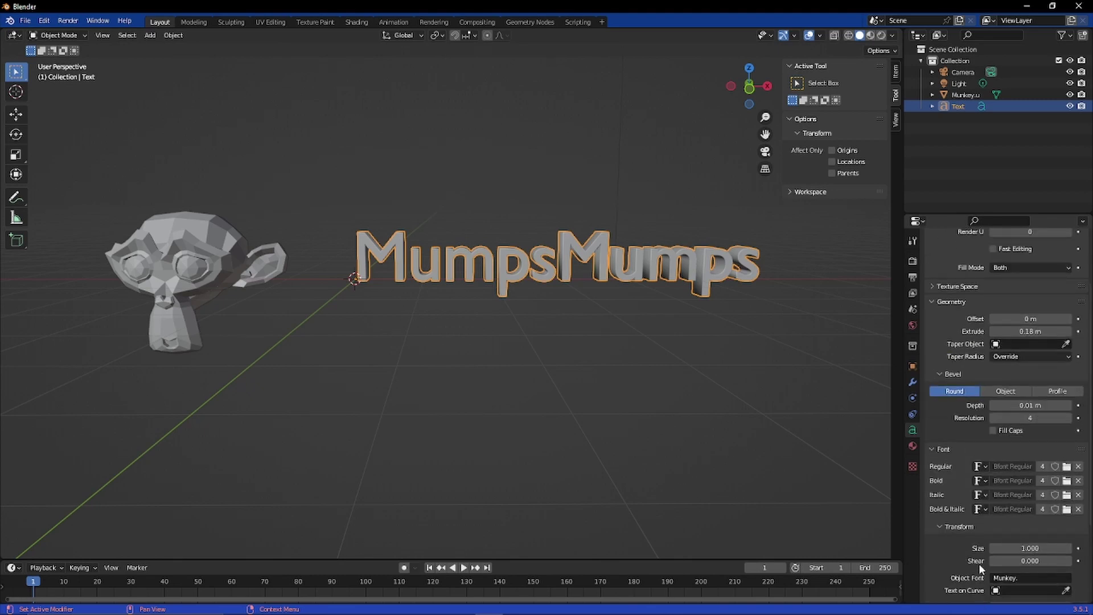
{"action": "scroll", "coordinate": [989, 475], "scroll_direction": "up", "scroll_amount": 3}
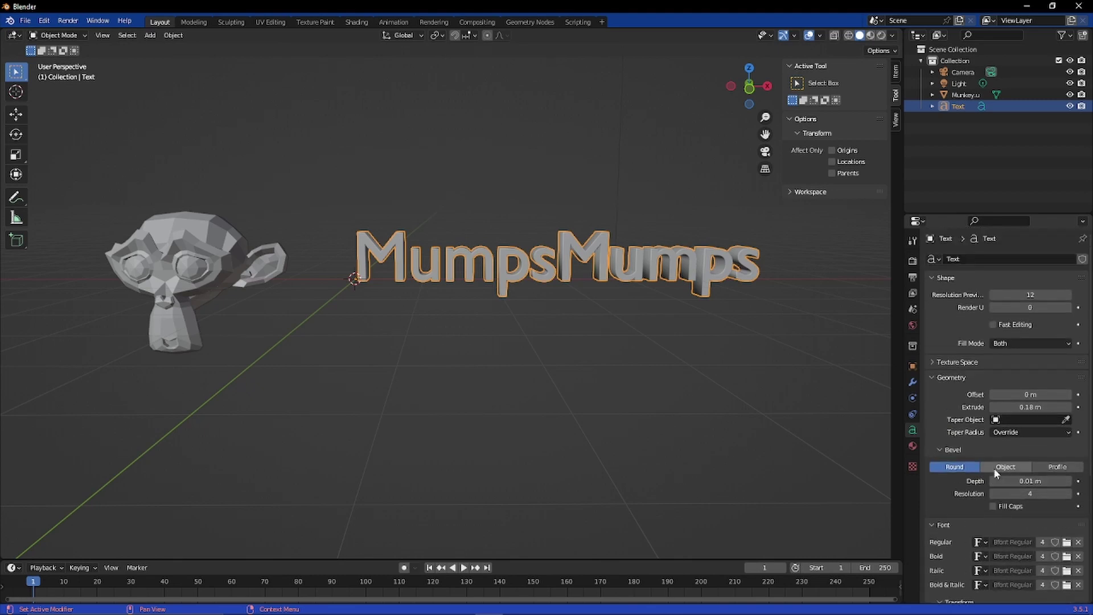
{"action": "scroll", "coordinate": [989, 433], "scroll_direction": "down", "scroll_amount": 7}
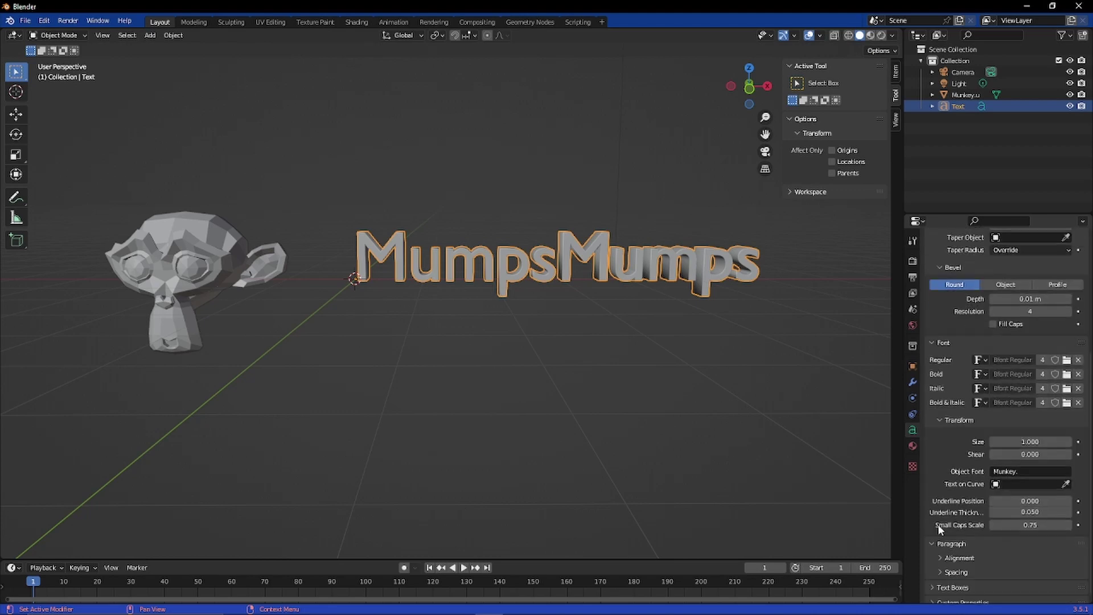
{"action": "scroll", "coordinate": [990, 450], "scroll_direction": "down", "scroll_amount": 1}
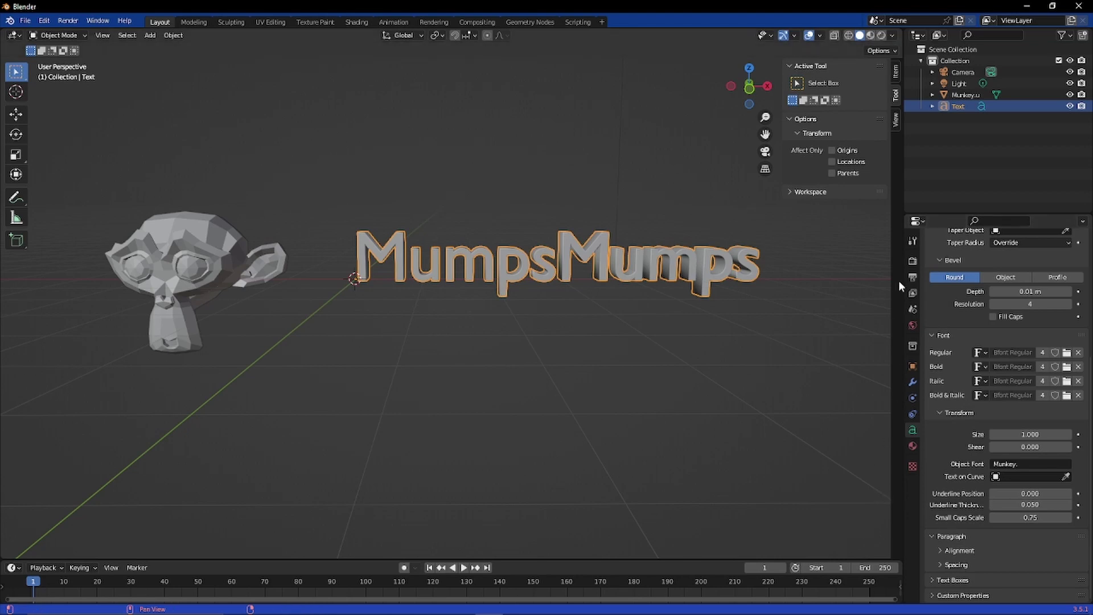
{"action": "left_click", "coordinate": [912, 446]}
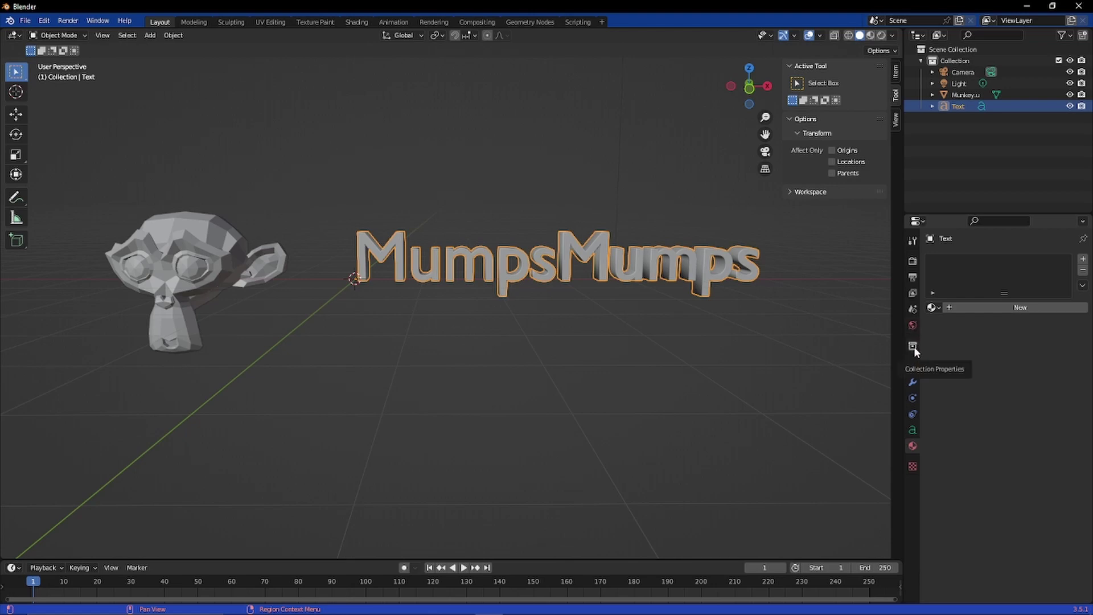
{"action": "left_click", "coordinate": [913, 366]}
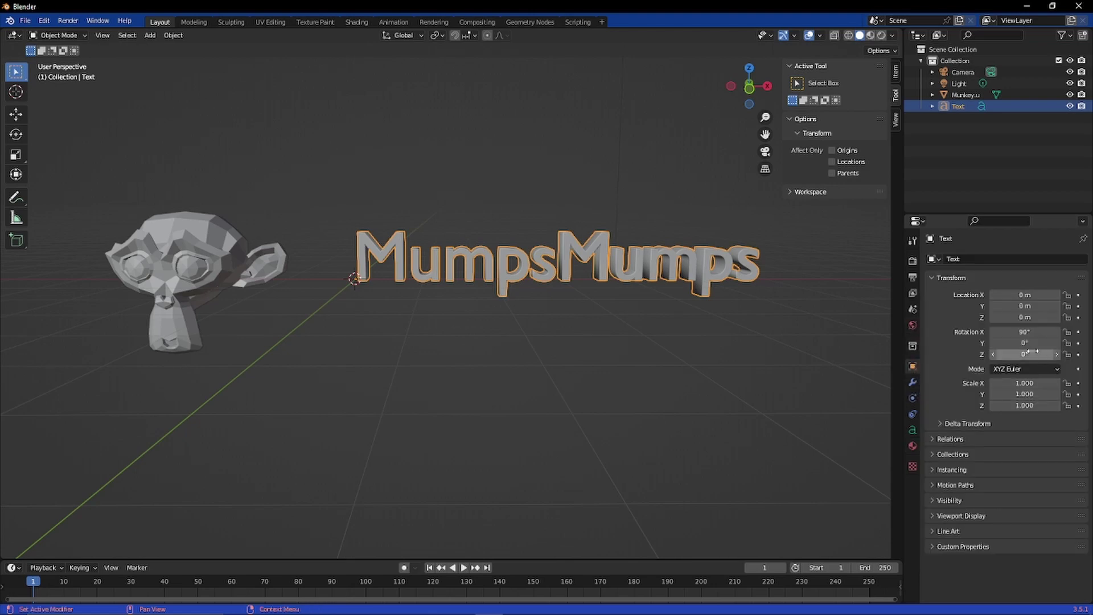
{"action": "left_click", "coordinate": [982, 469]}
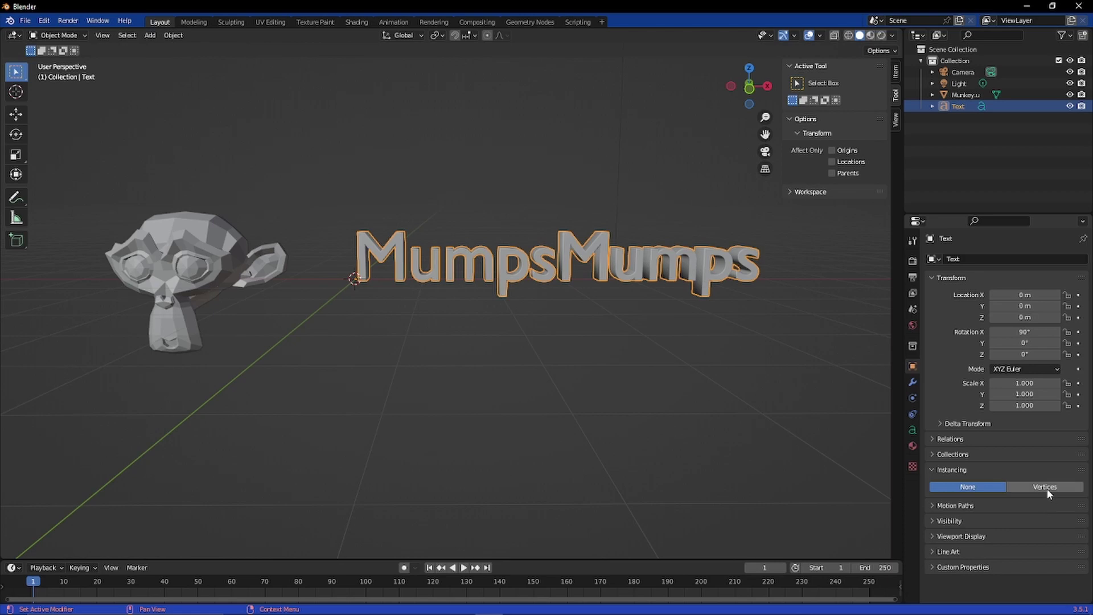
{"action": "left_click", "coordinate": [1045, 487]}
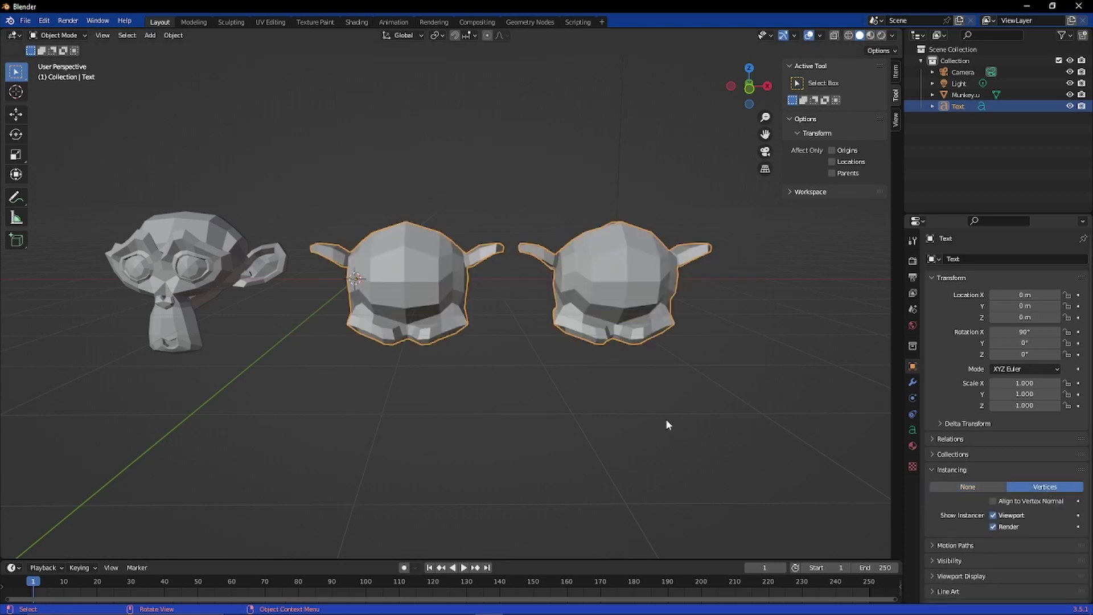
{"action": "middle_click_drag", "start_coordinate": [665, 419], "coordinate": [626, 443]}
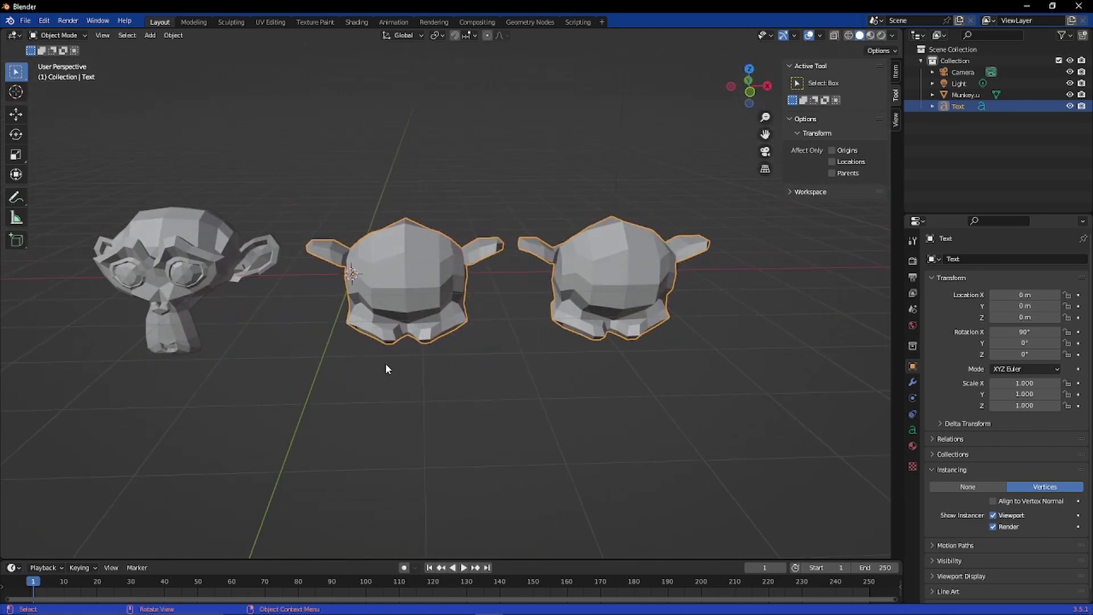
{"action": "left_click", "coordinate": [187, 289]}
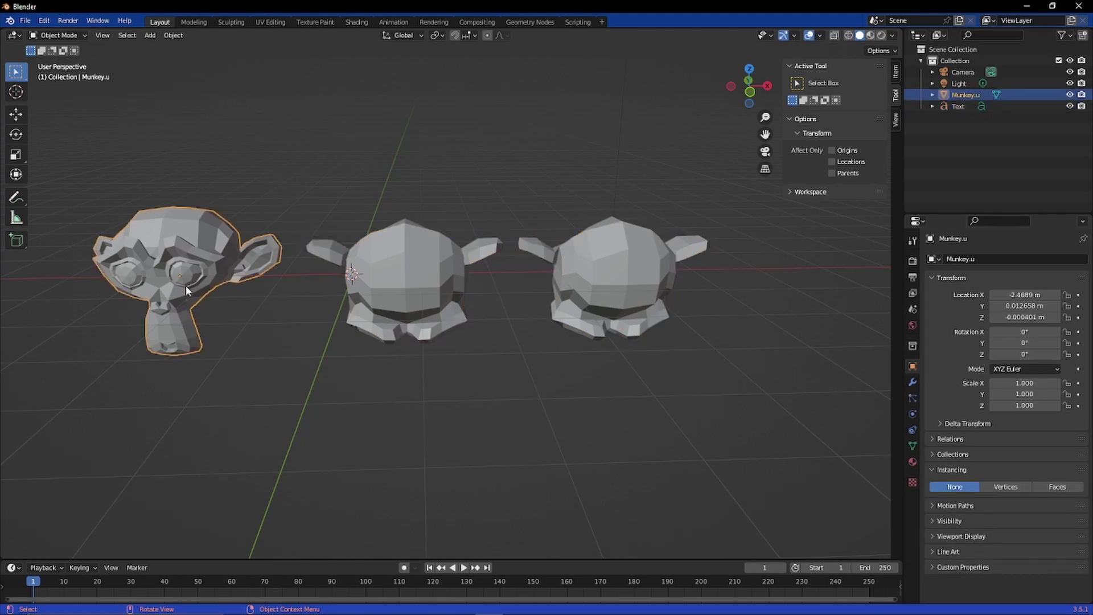
{"action": "key", "text": "s"}
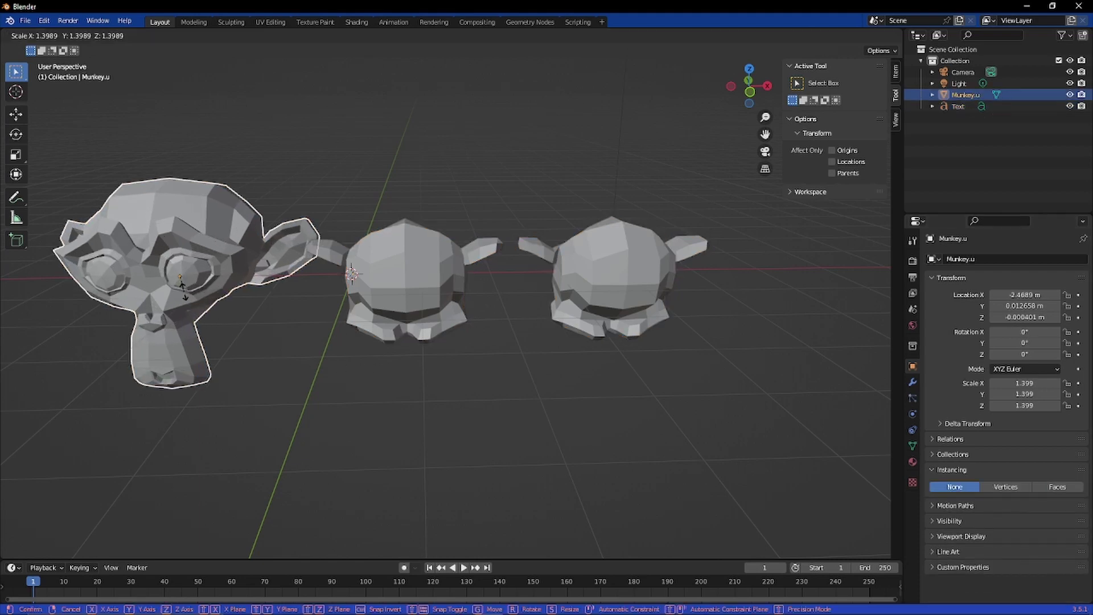
{"action": "right_click", "coordinate": [251, 351]}
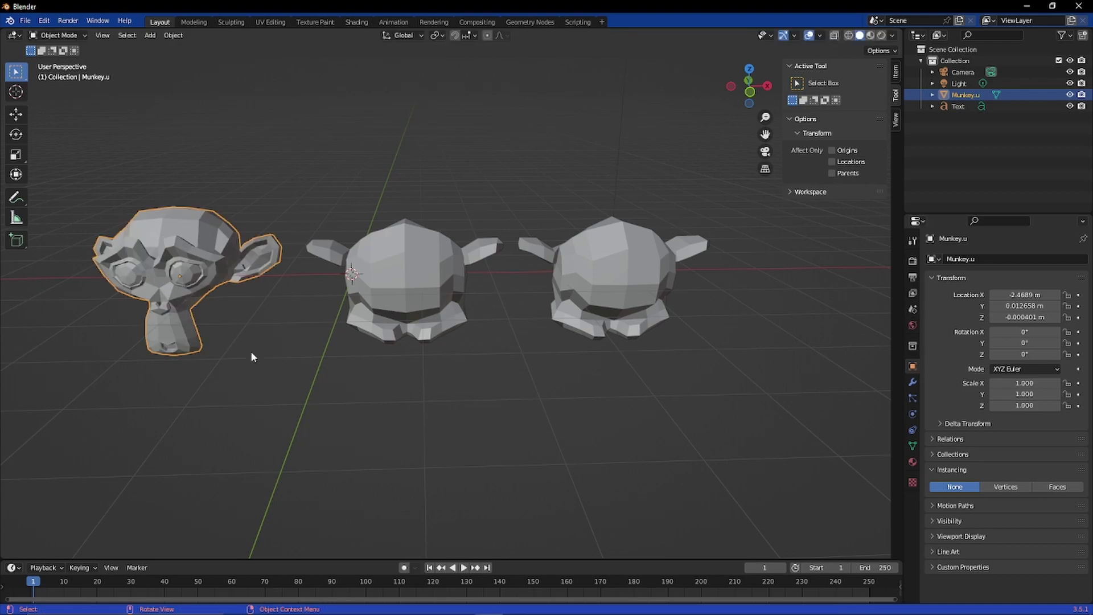
{"action": "middle_click_drag", "start_coordinate": [250, 351], "coordinate": [362, 274]}
{"action": "left_click", "coordinate": [362, 274]}
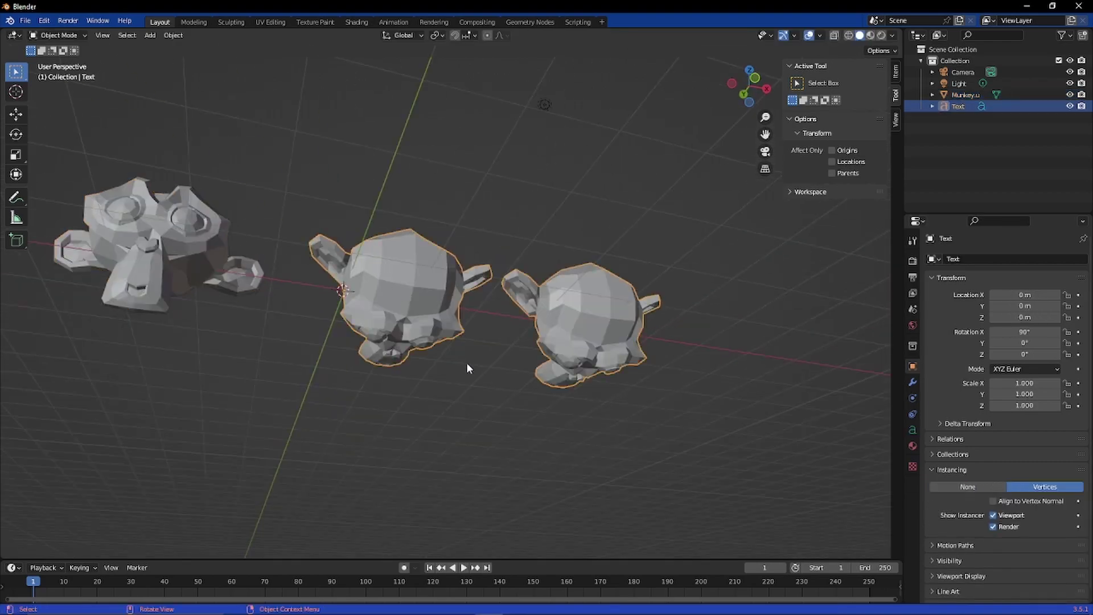
{"action": "middle_click_drag", "start_coordinate": [466, 364], "coordinate": [436, 420]}
{"action": "key", "text": "s"}
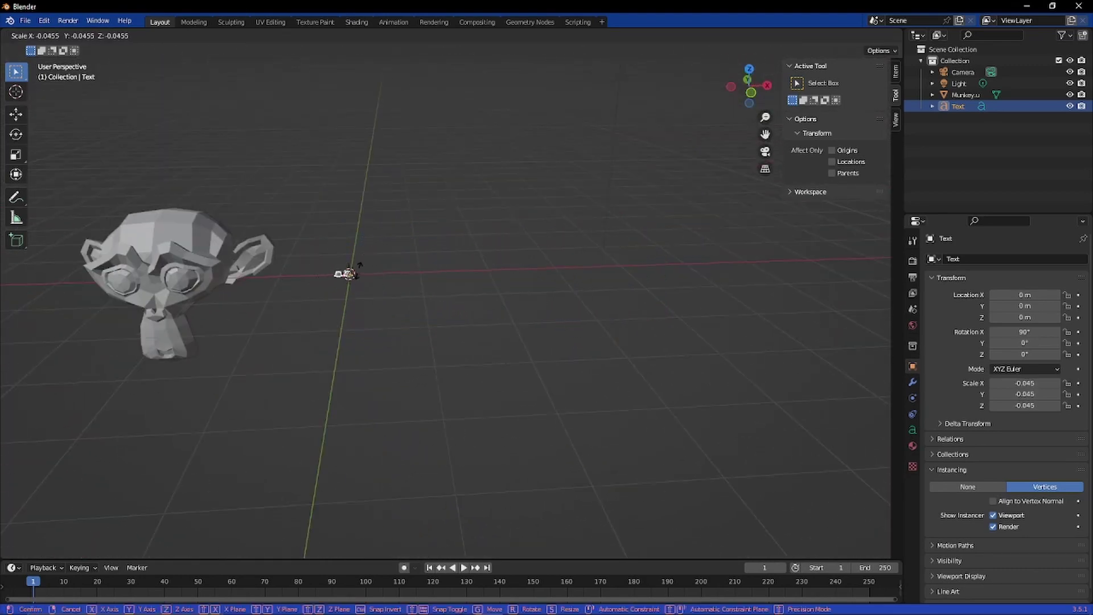
{"action": "right_click", "coordinate": [499, 380]}
{"action": "key", "text": "bracketright"}
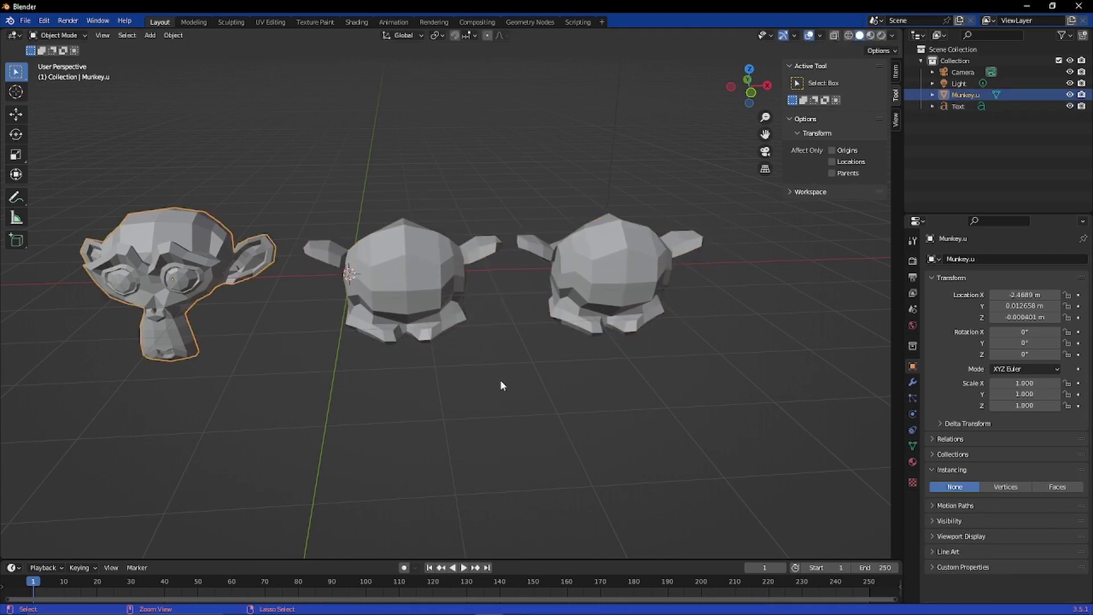
Remove the trailing letter from the monkey mesh's name so it reads "Munkey.".
{"action": "double_click", "coordinate": [968, 95]}
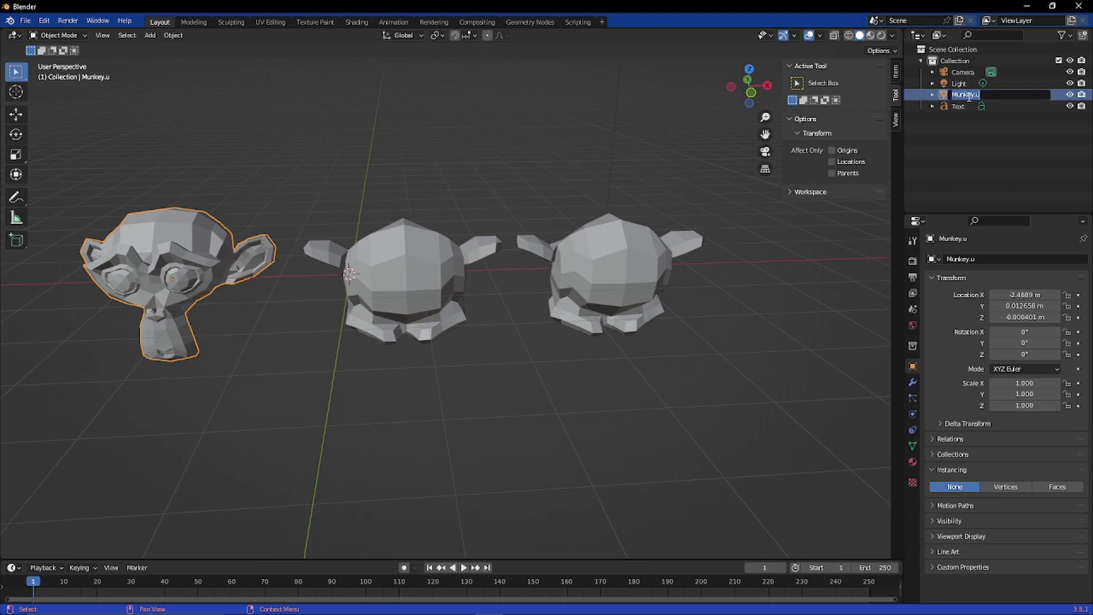
{"action": "left_click", "coordinate": [979, 95]}
{"action": "key", "text": "BackSpace"}
{"action": "key", "text": "Return"}
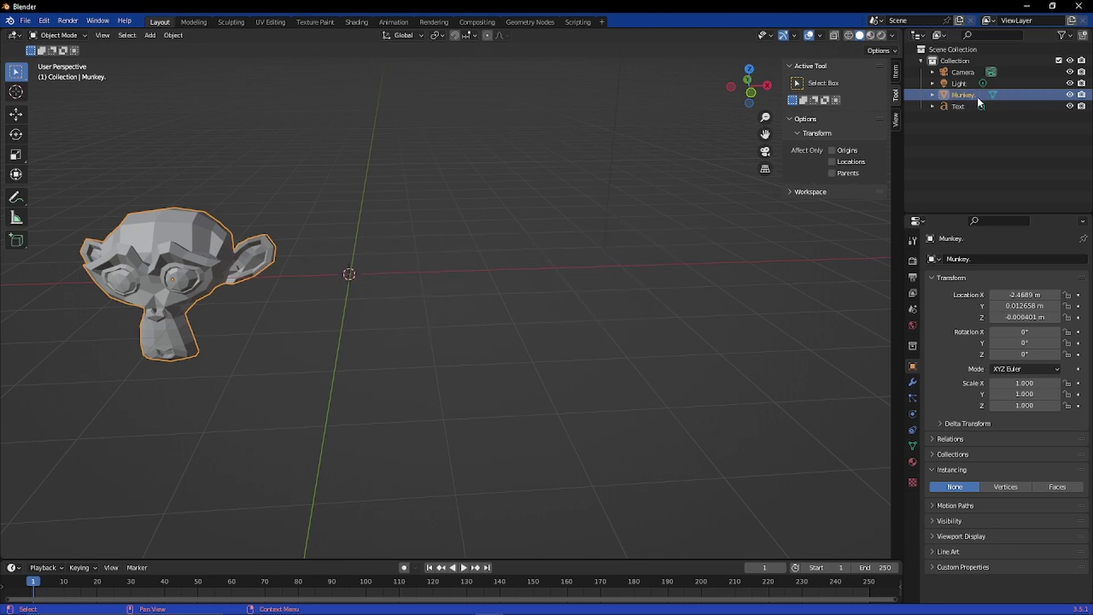
Rename the monkey mesh object to Munkey.M.u.m.p to try covering several letters at once.
{"action": "double_click", "coordinate": [977, 95]}
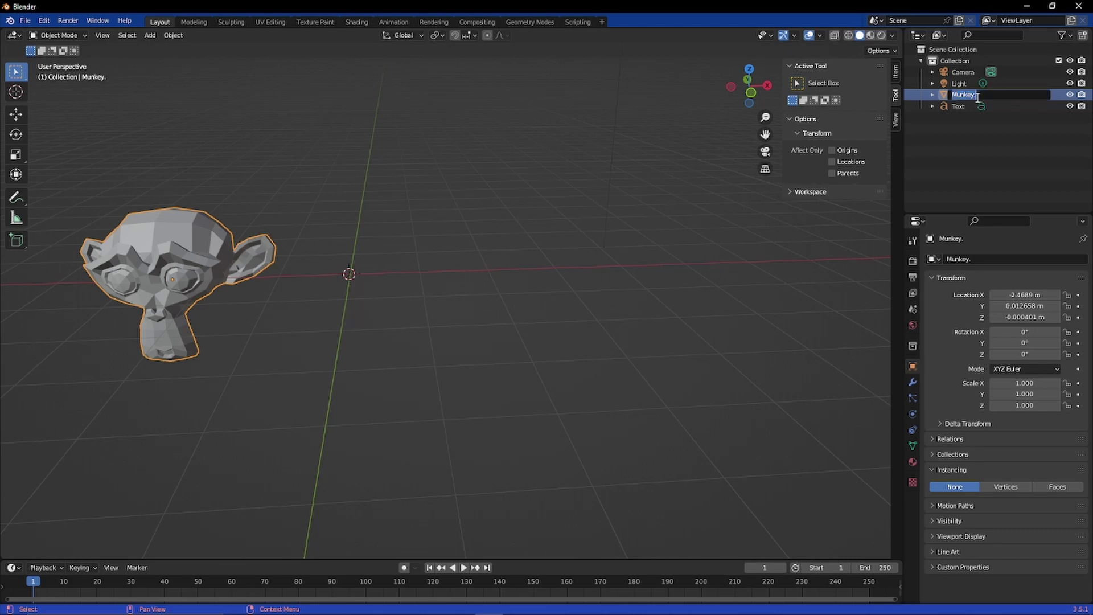
{"action": "left_click", "coordinate": [976, 96]}
{"action": "type", "text": "M.u.m.p"}
{"action": "key", "text": "Return"}
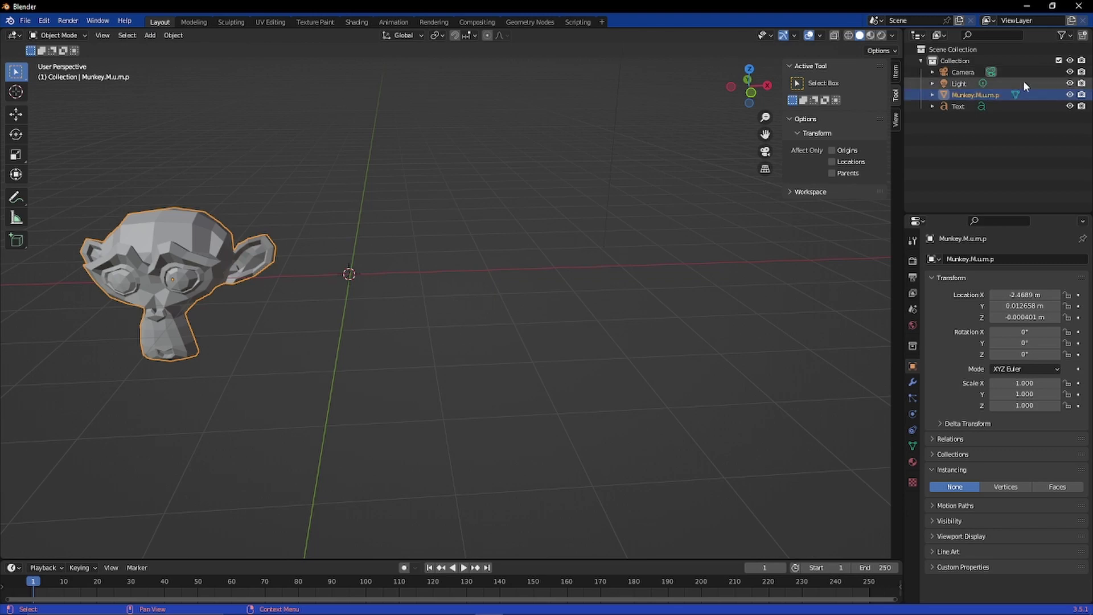
Rename the monkey mesh object to Munkey.M so that it stands in for the capital M.
{"action": "double_click", "coordinate": [997, 95]}
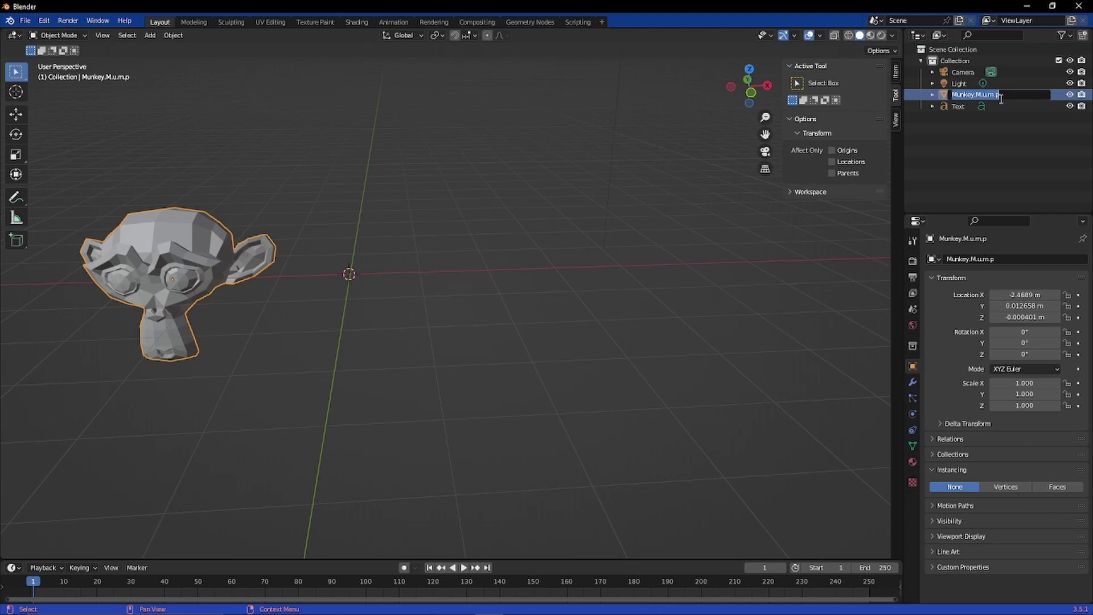
{"action": "key", "text": "BackSpace"}
{"action": "type", "text": "munkey.M"}
{"action": "key", "text": "BackSpace"}
{"action": "key", "text": "BackSpace"}
{"action": "type", "text": ".M"}
{"action": "key", "text": "Return"}
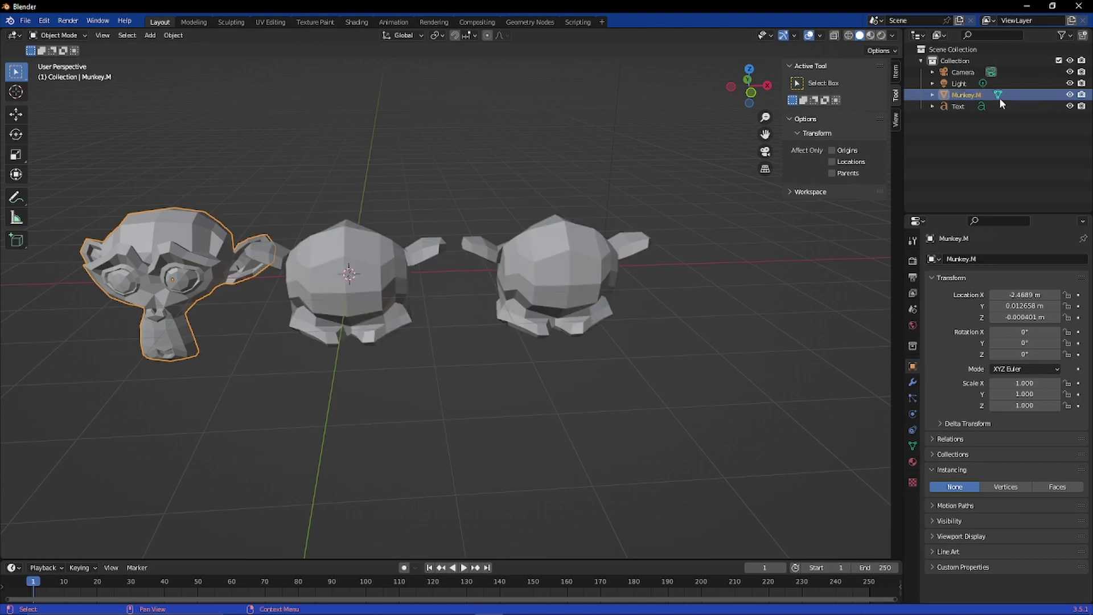
Delete the Munkey.M mesh object from the scene collection.
{"action": "middle_click_drag", "start_coordinate": [294, 365], "coordinate": [430, 379]}
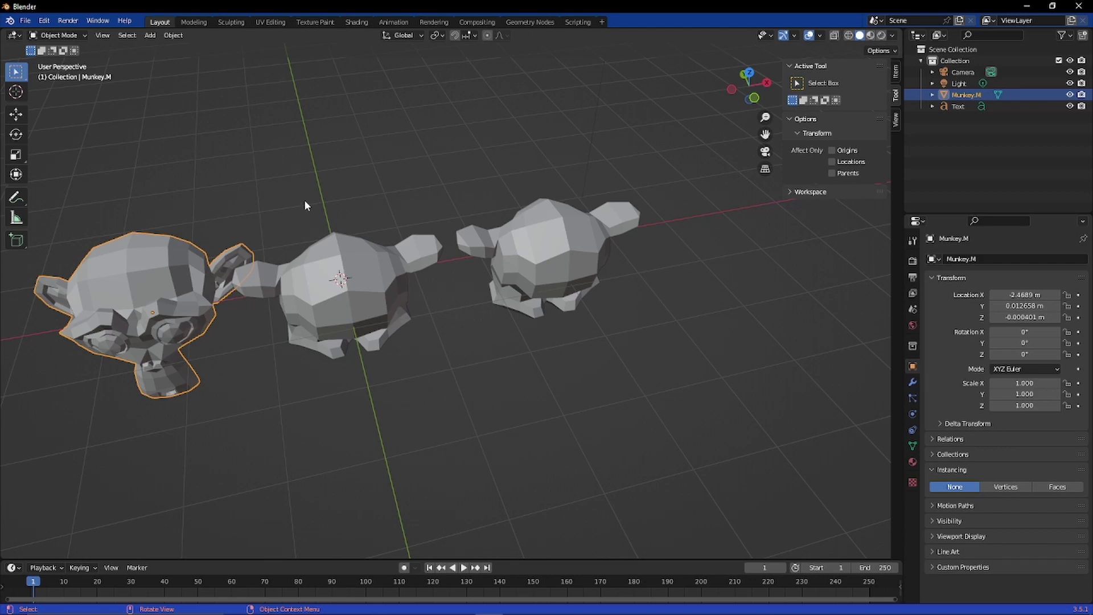
{"action": "left_click", "coordinate": [434, 246]}
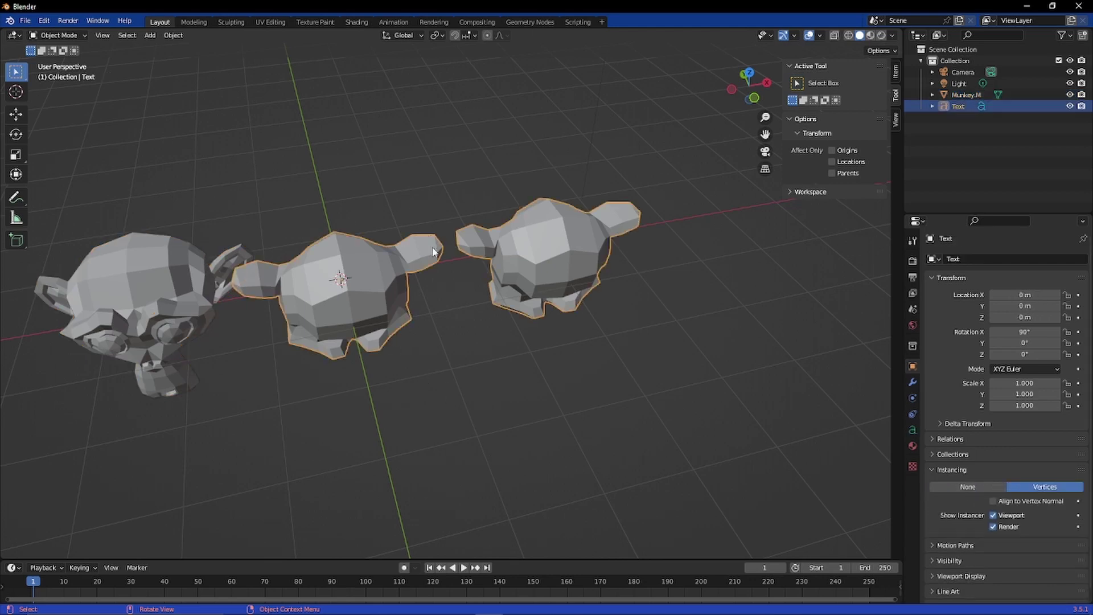
{"action": "right_click", "coordinate": [1012, 91]}
{"action": "left_click", "coordinate": [1009, 119]}
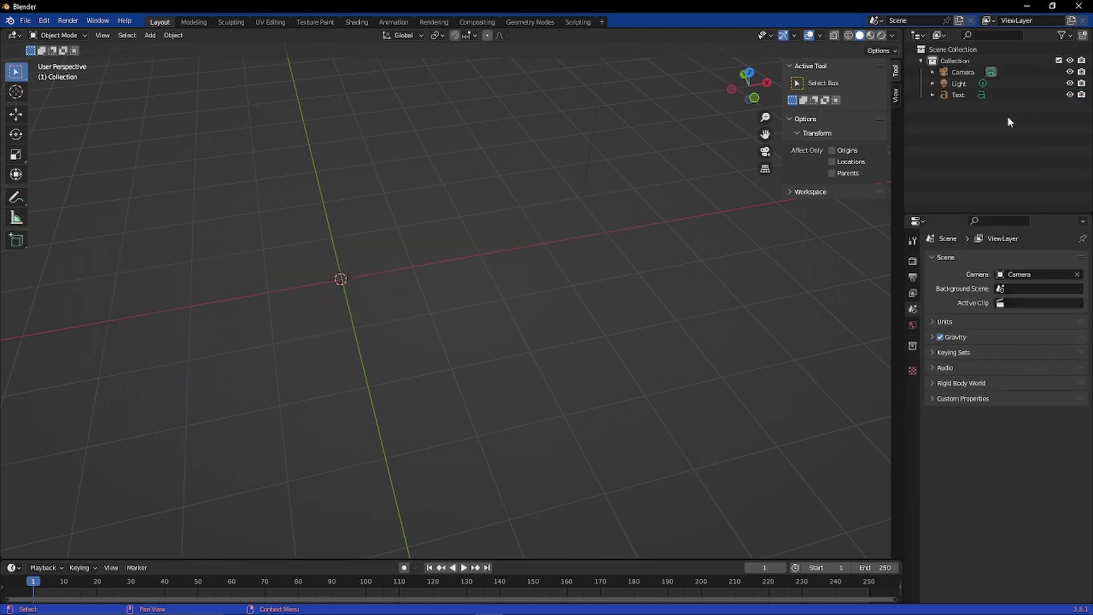
Select the text object and erase all of its existing characters in edit mode.
{"action": "left_click", "coordinate": [977, 95]}
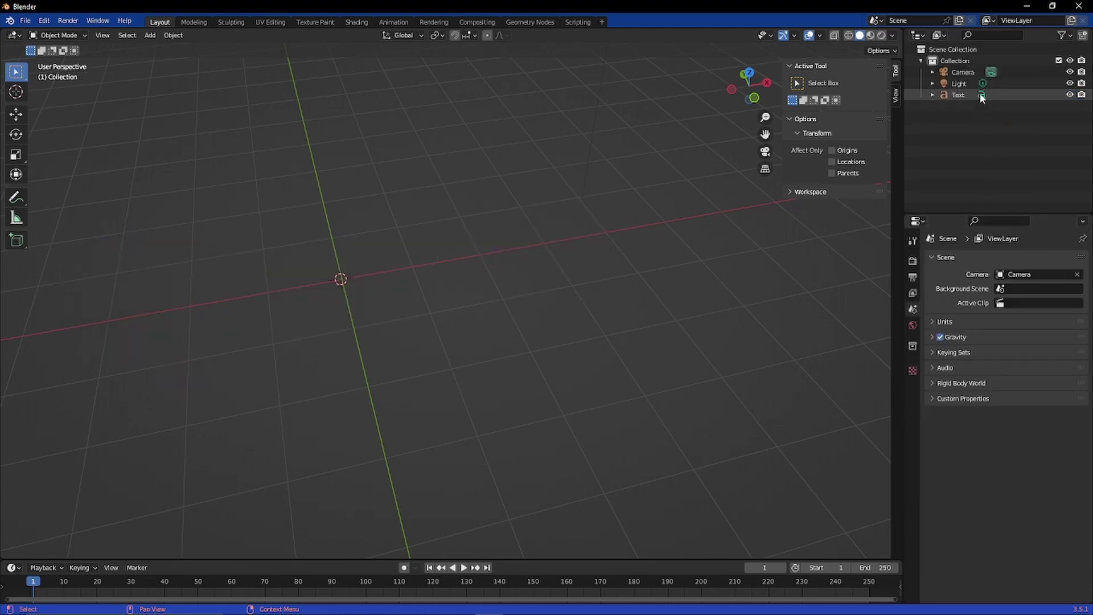
{"action": "scroll", "coordinate": [1022, 362], "scroll_direction": "down", "scroll_amount": 3}
{"action": "scroll", "coordinate": [1022, 362], "scroll_direction": "up", "scroll_amount": 3}
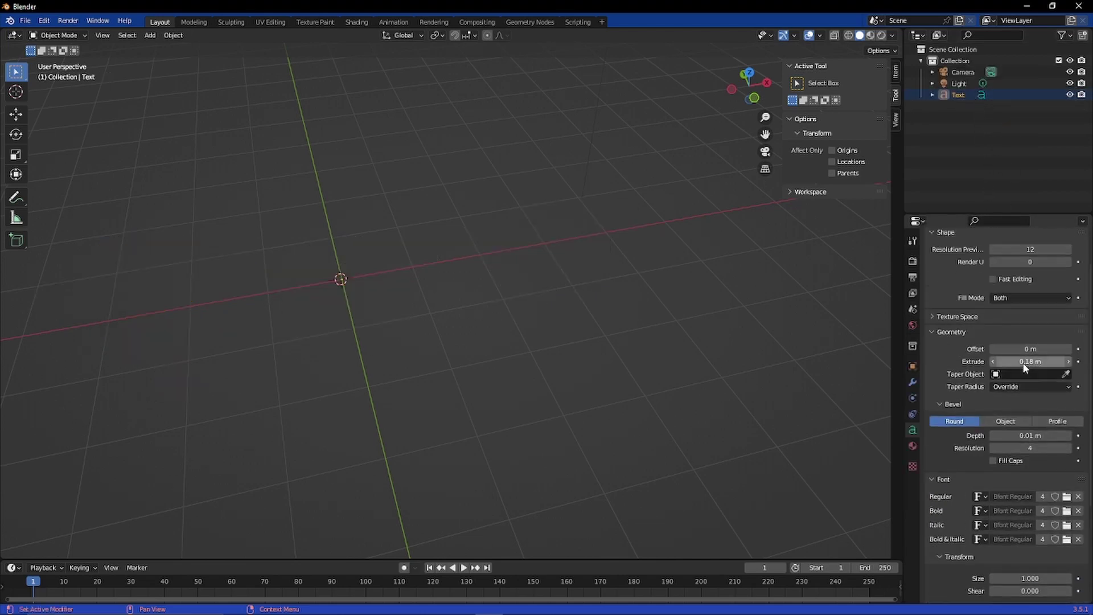
{"action": "left_click", "coordinate": [426, 266]}
{"action": "middle_click_drag", "start_coordinate": [624, 235], "coordinate": [589, 228]}
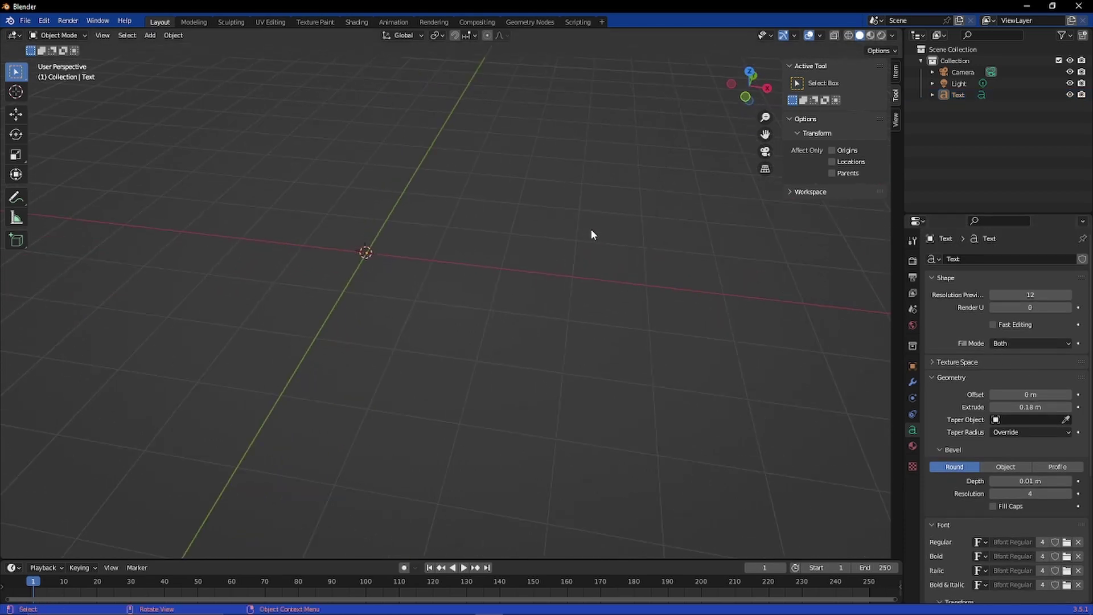
{"action": "key", "text": "Tab"}
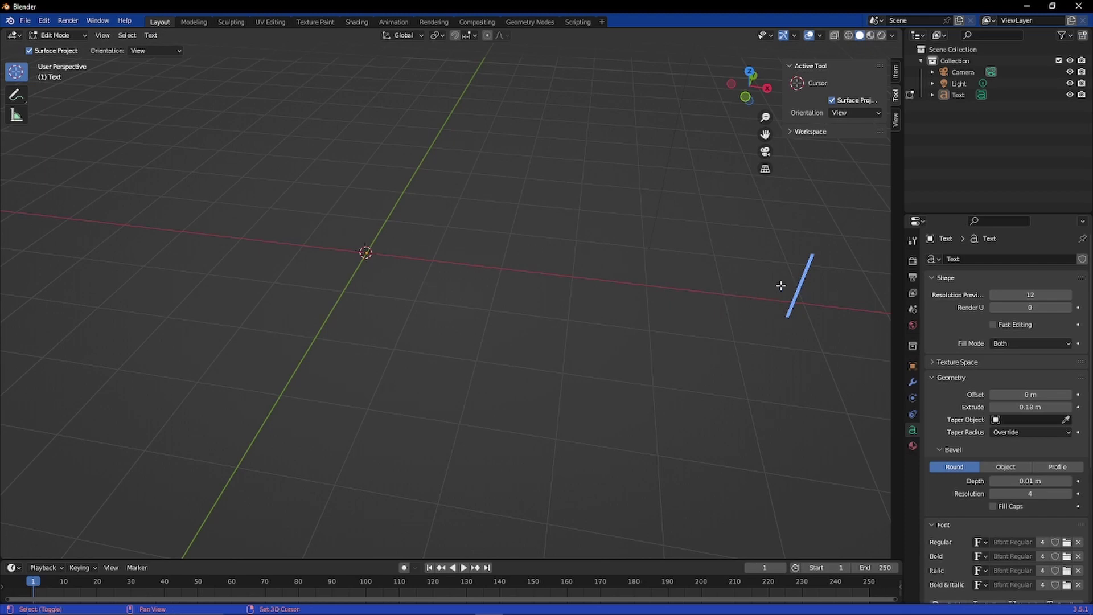
{"action": "key", "text": "shift+Home"}
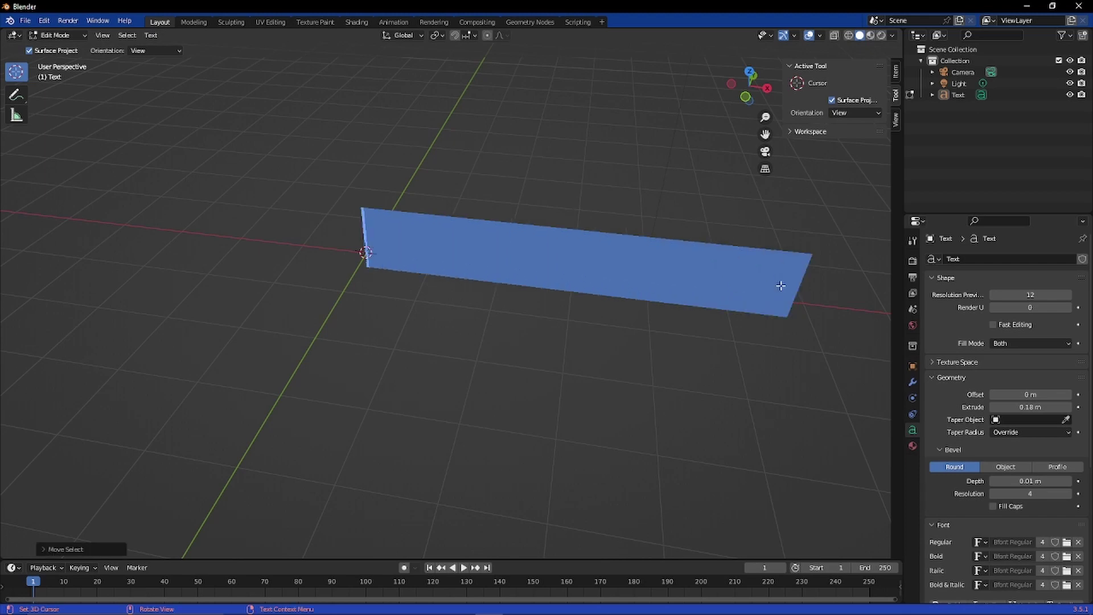
{"action": "key", "text": "BackSpace"}
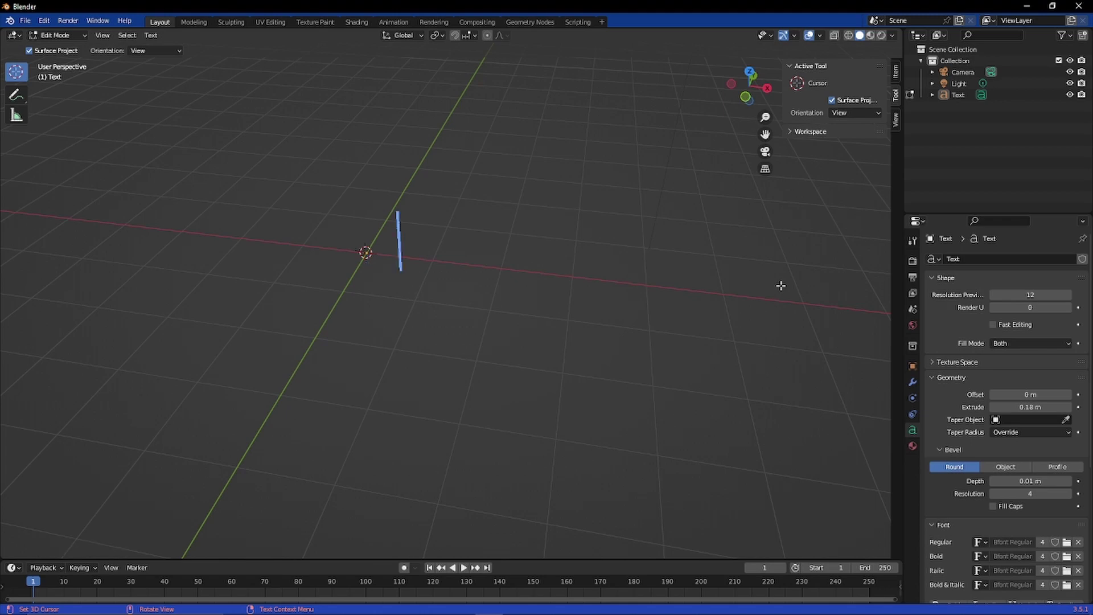
{"action": "key", "text": "BackSpace"}
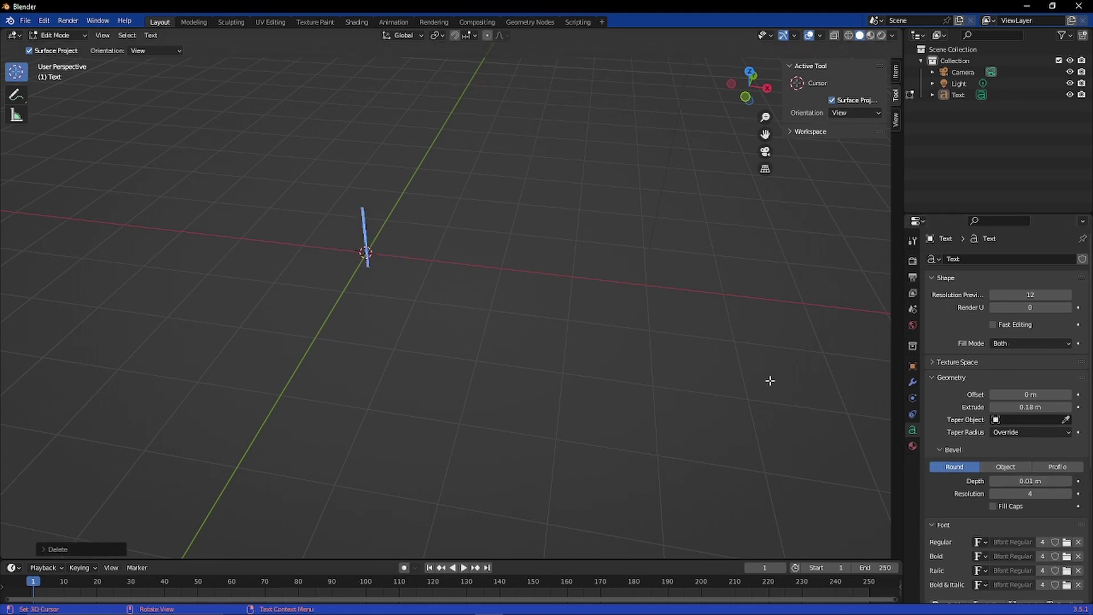
Clear the Object Font name from the text's font transform settings.
{"action": "middle_click_drag", "start_coordinate": [770, 380], "coordinate": [749, 319]}
{"action": "scroll", "coordinate": [1018, 511], "scroll_direction": "down", "scroll_amount": 3}
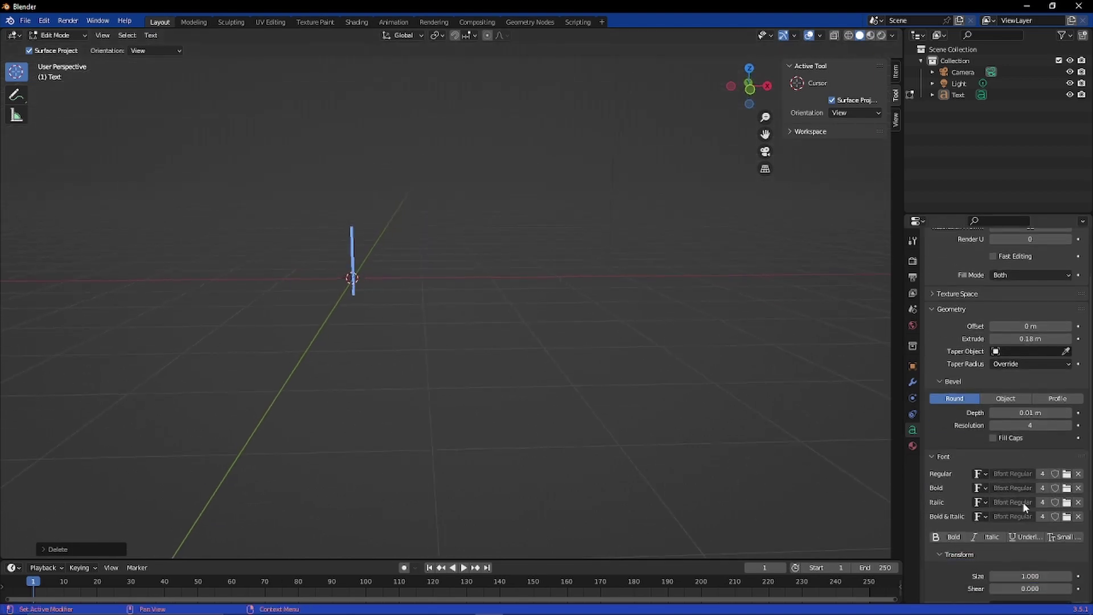
{"action": "scroll", "coordinate": [1023, 506], "scroll_direction": "down", "scroll_amount": 1}
{"action": "mouse_move", "coordinate": [485, 266]}
{"action": "middle_mouse_down"}
{"action": "mouse_move", "coordinate": [432, 262]}
{"action": "mouse_move", "coordinate": [488, 274]}
{"action": "middle_mouse_up"}
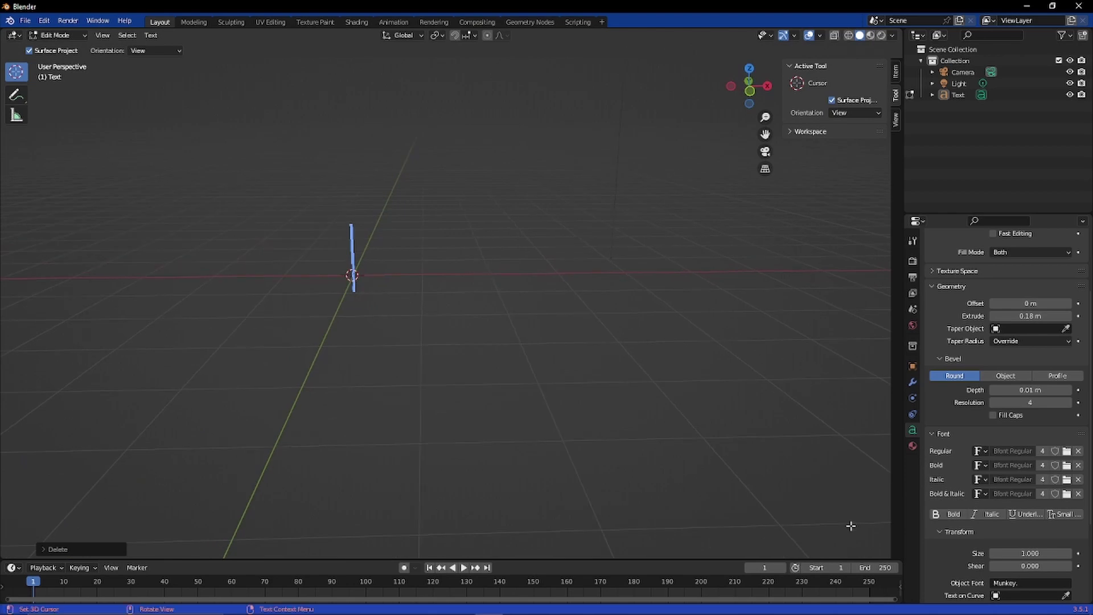
{"action": "scroll", "coordinate": [1052, 549], "scroll_direction": "down", "scroll_amount": 2}
{"action": "left_click", "coordinate": [1059, 533]}
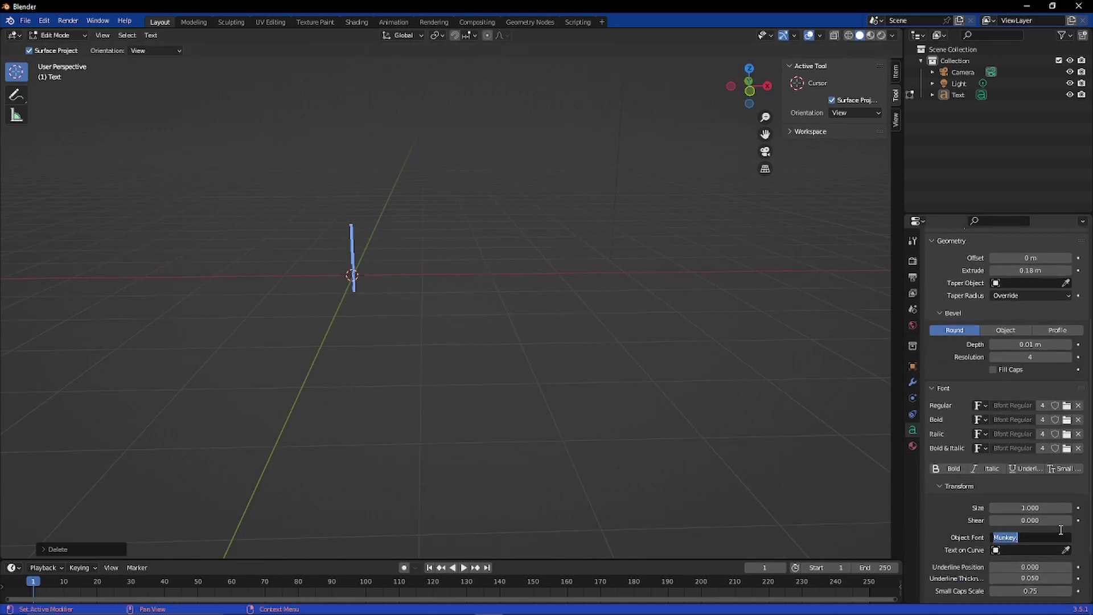
{"action": "key", "text": "BackSpace"}
{"action": "scroll", "coordinate": [973, 518], "scroll_direction": "down", "scroll_amount": 2}
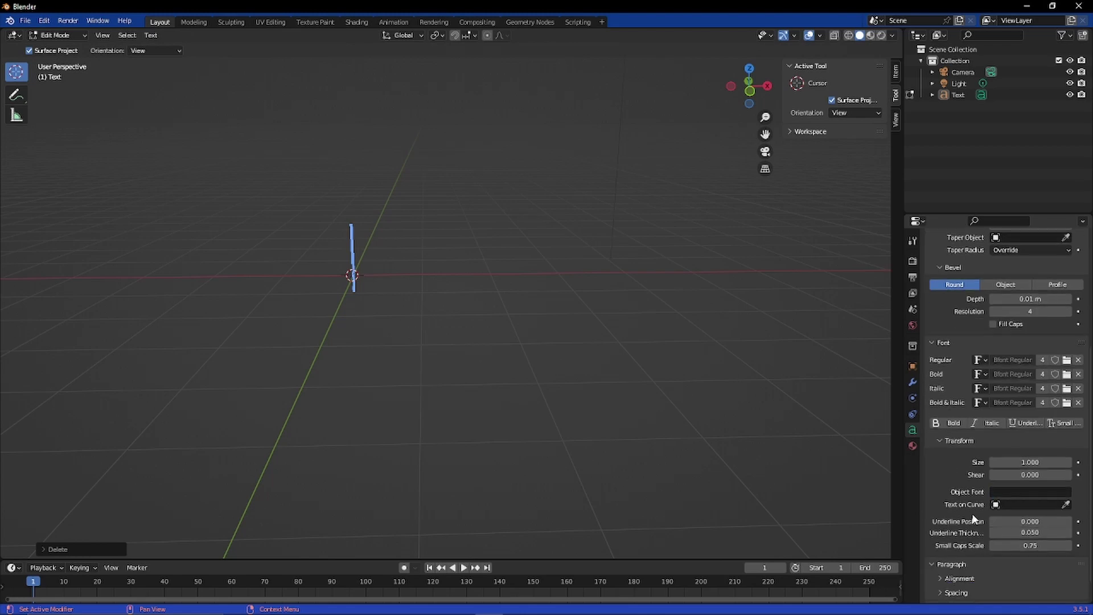
{"action": "left_click", "coordinate": [1062, 506]}
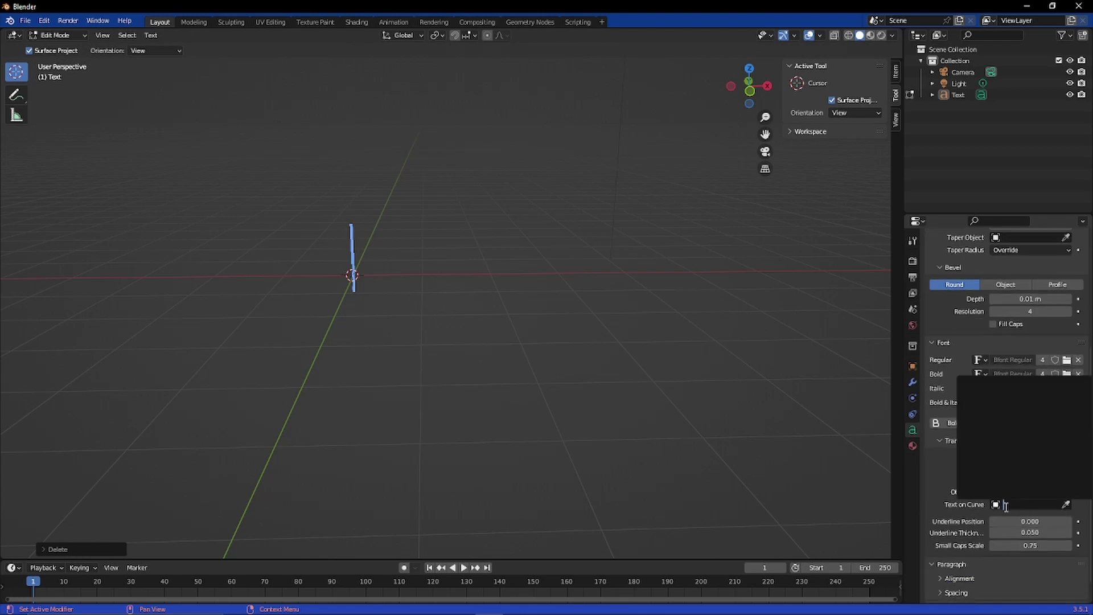
{"action": "scroll", "coordinate": [1001, 472], "scroll_direction": "down", "scroll_amount": 1}
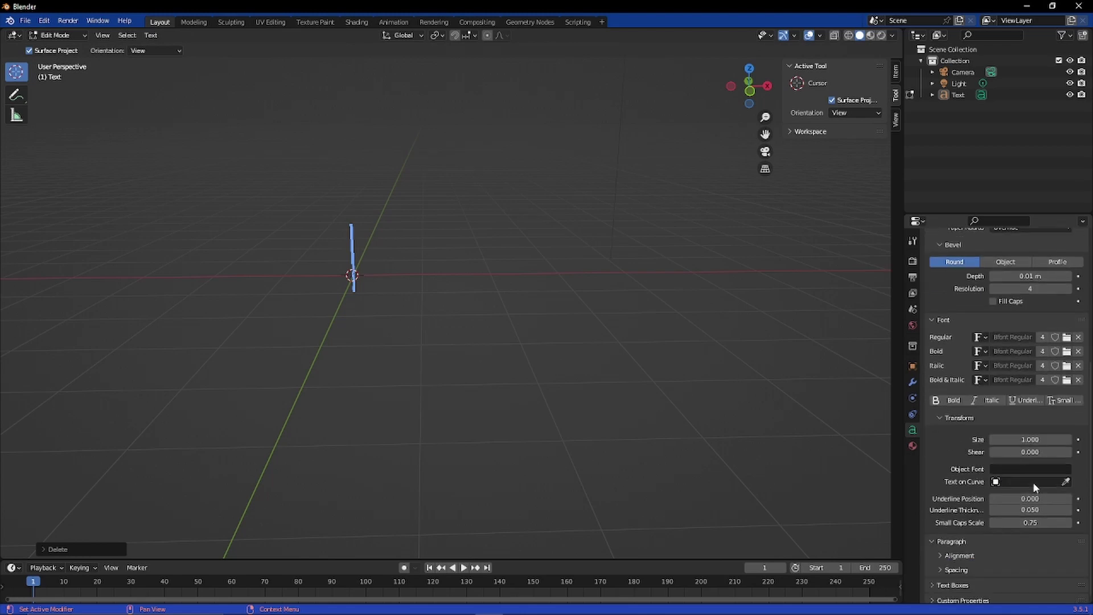
Set the text object's Instancing to None in its object properties.
{"action": "left_click", "coordinate": [940, 419]}
{"action": "left_click", "coordinate": [912, 366]}
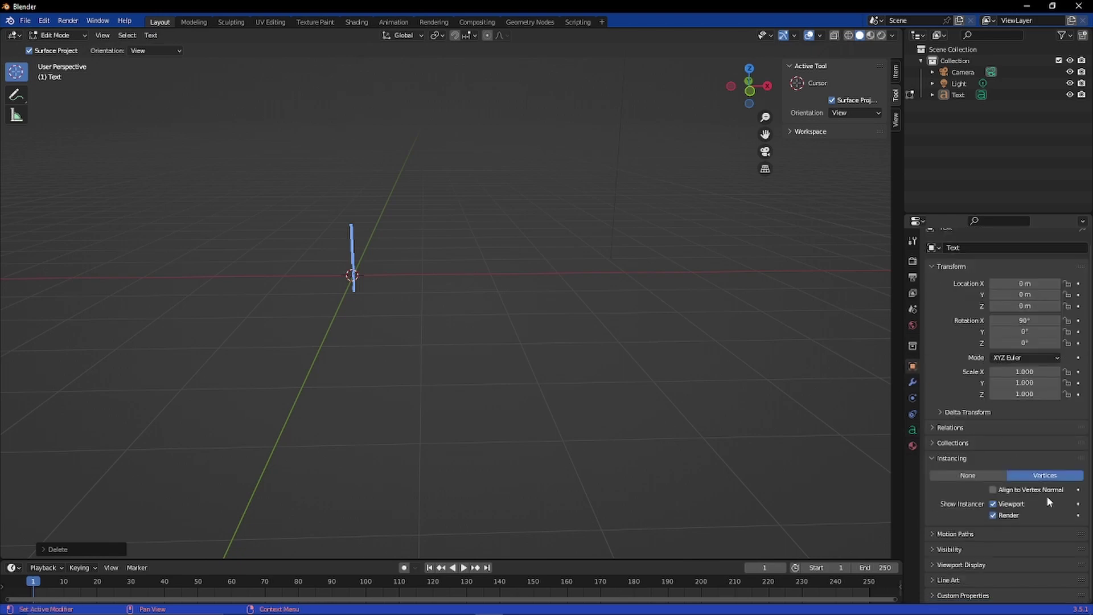
{"action": "left_click", "coordinate": [1002, 475]}
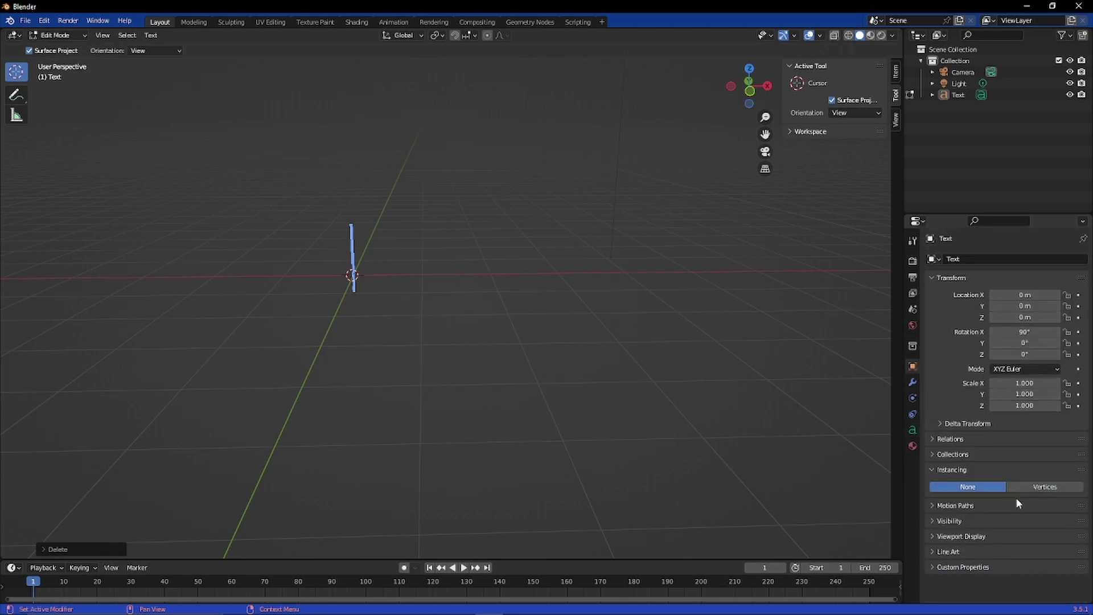
Enter "Mumps" as the text's content and view it from the front.
{"action": "left_click", "coordinate": [912, 430]}
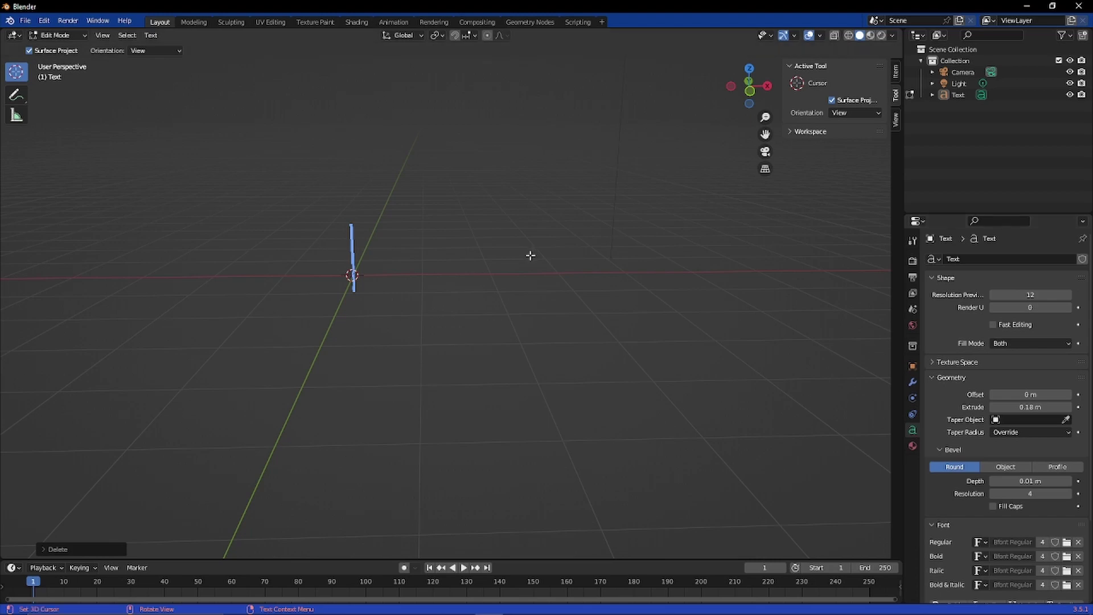
{"action": "type", "text": "de"}
{"action": "key", "text": "BackSpace"}
{"action": "key", "text": "BackSpace"}
{"action": "type", "text": "M"}
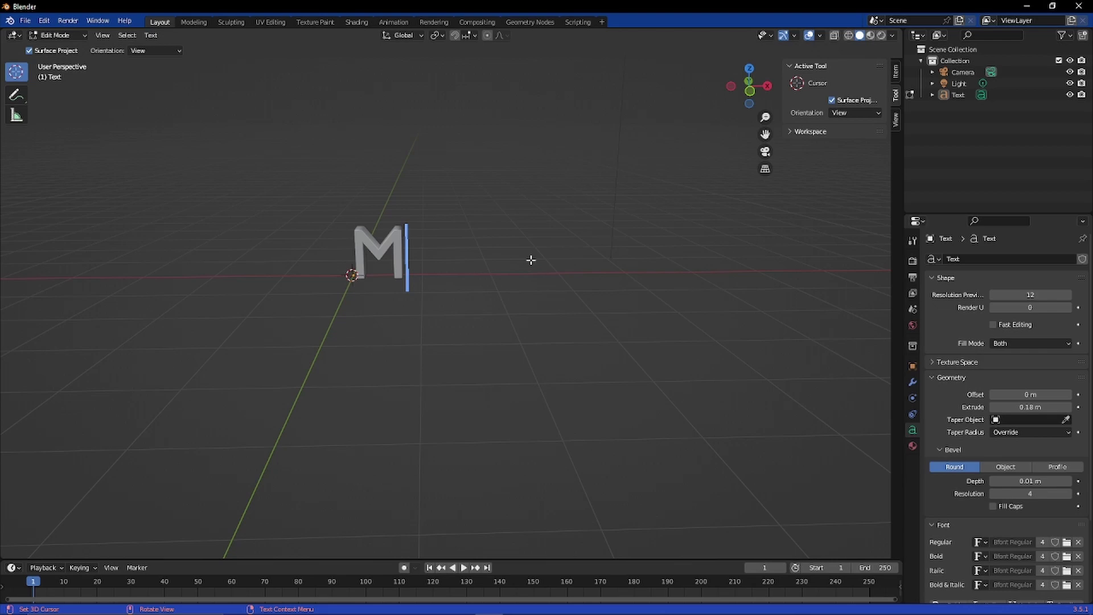
{"action": "type", "text": "umps"}
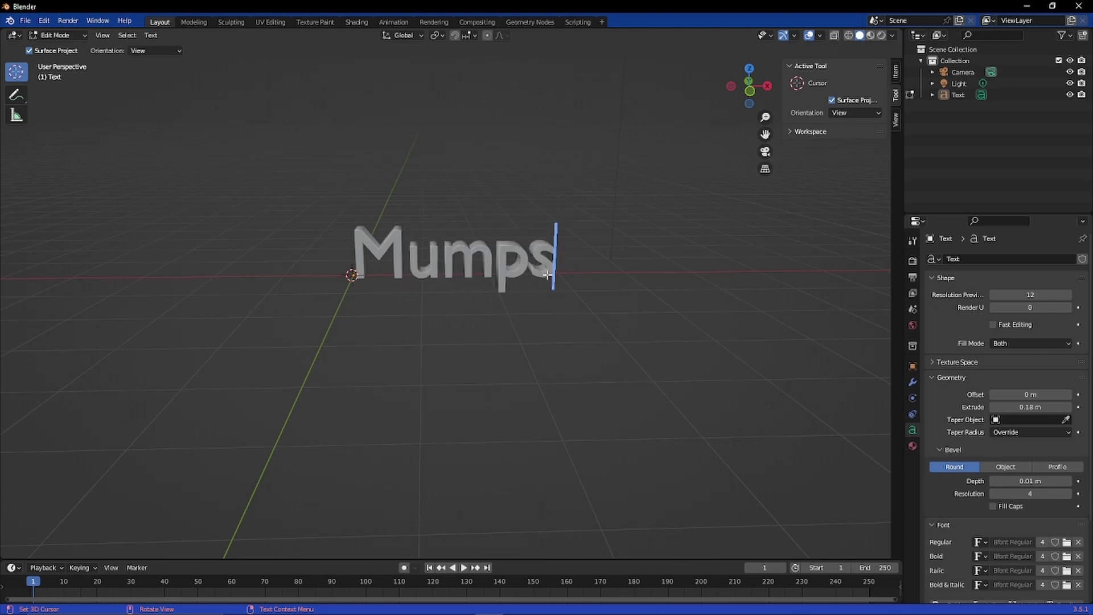
{"action": "key", "text": "KP_1"}
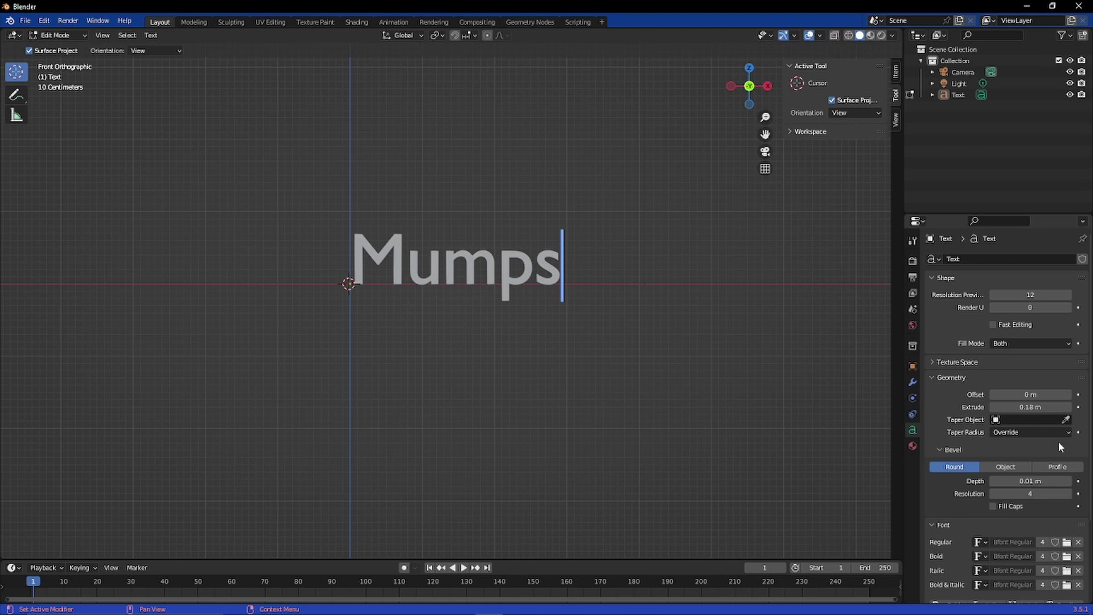
Raise the Shear of the Mumps text to 1.000 to try a strong forward slant.
{"action": "scroll", "coordinate": [1058, 442], "scroll_direction": "down", "scroll_amount": 5}
{"action": "left_click", "coordinate": [958, 521]}
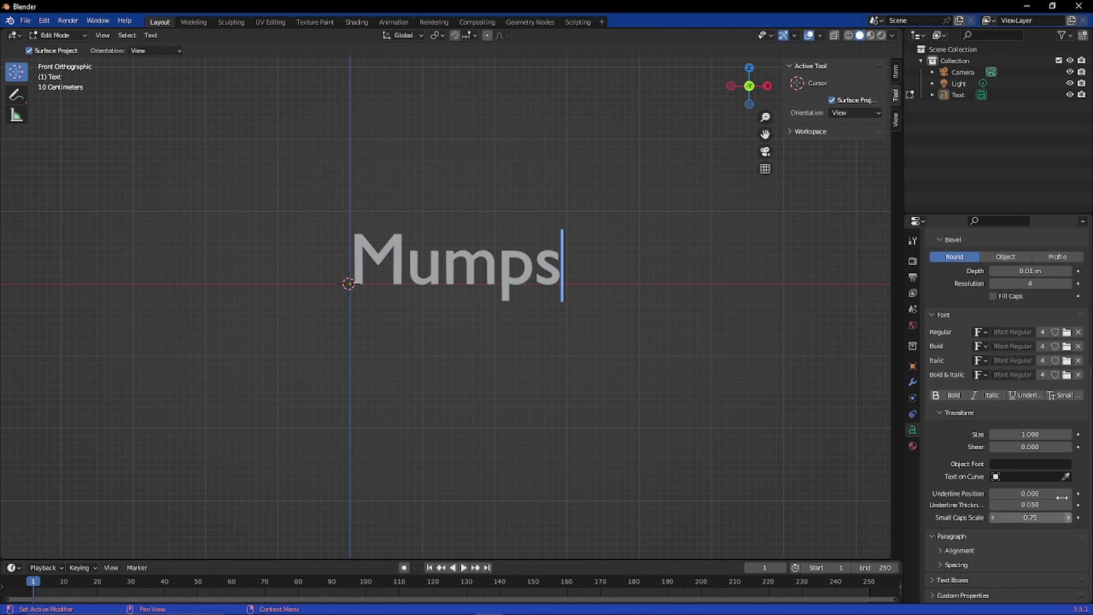
{"action": "mouse_move", "coordinate": [1030, 447]}
{"action": "left_mouse_down"}
{"action": "mouse_move", "coordinate": [985, 447]}
{"action": "mouse_move", "coordinate": [1033, 447]}
{"action": "left_mouse_up"}
{"action": "left_click_drag", "start_coordinate": [1030, 447], "coordinate": [1059, 447]}
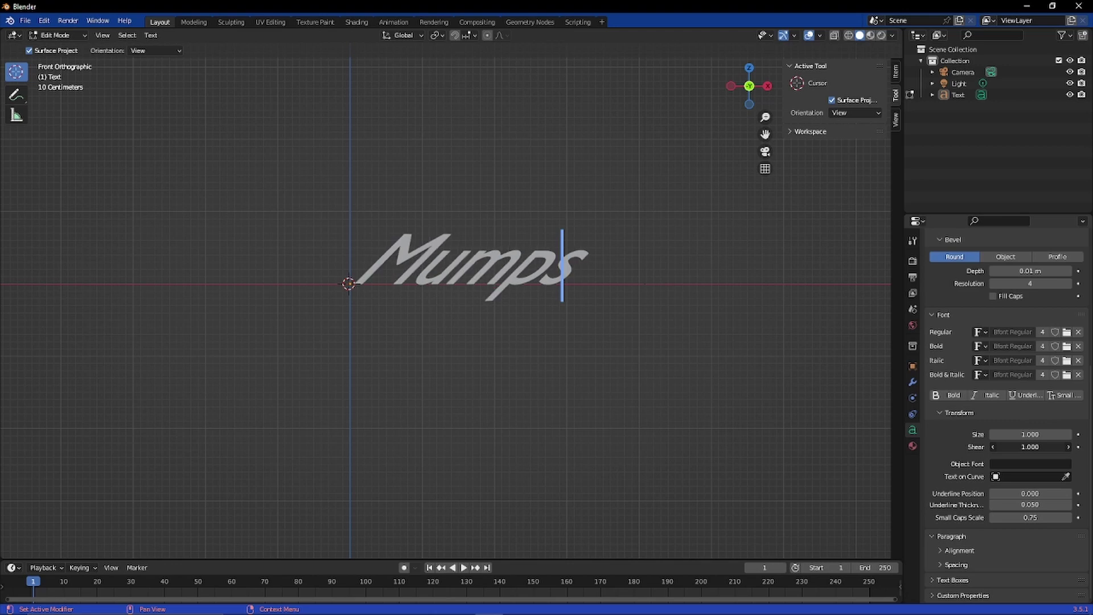
Try a Shear of -1 to slant the Mumps text backward, and undo it.
{"action": "left_click", "coordinate": [1030, 447]}
{"action": "type", "text": "-1"}
{"action": "key", "text": "Return"}
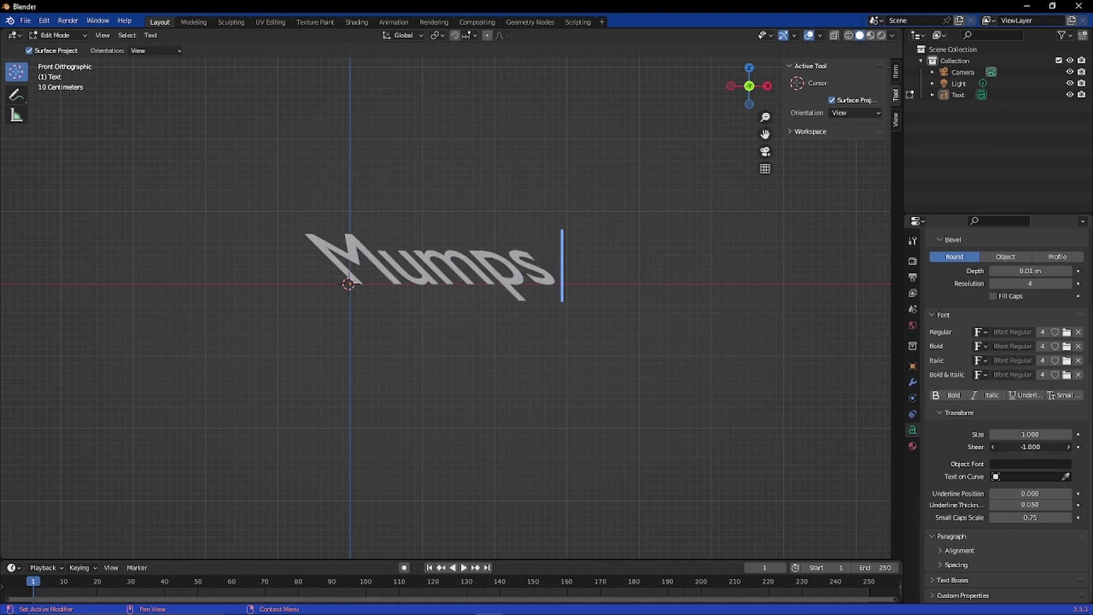
{"action": "key", "text": "ctrl+z"}
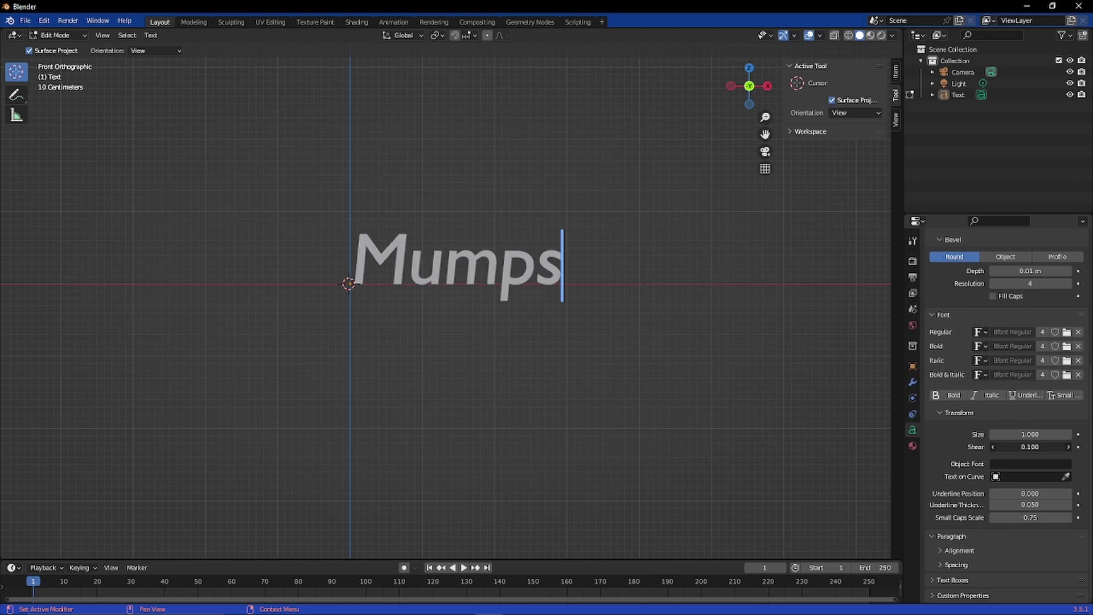
Reset the text's Shear to 0 and set its Size to 1.010.
{"action": "left_click_drag", "start_coordinate": [1030, 447], "coordinate": [976, 448]}
{"action": "left_click", "coordinate": [1042, 447]}
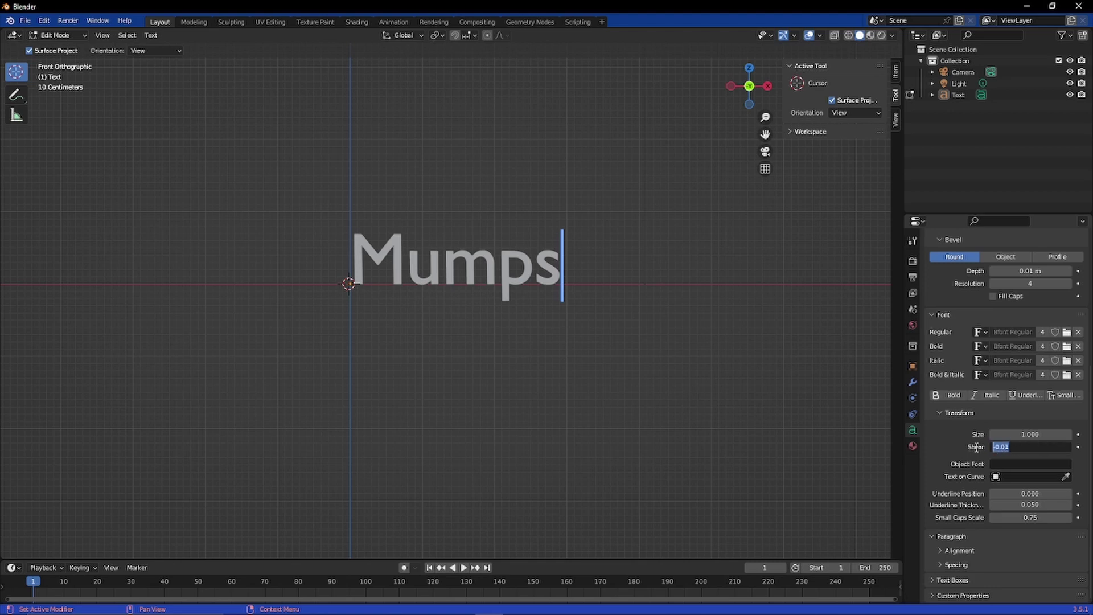
{"action": "type", "text": "0"}
{"action": "key", "text": "Return"}
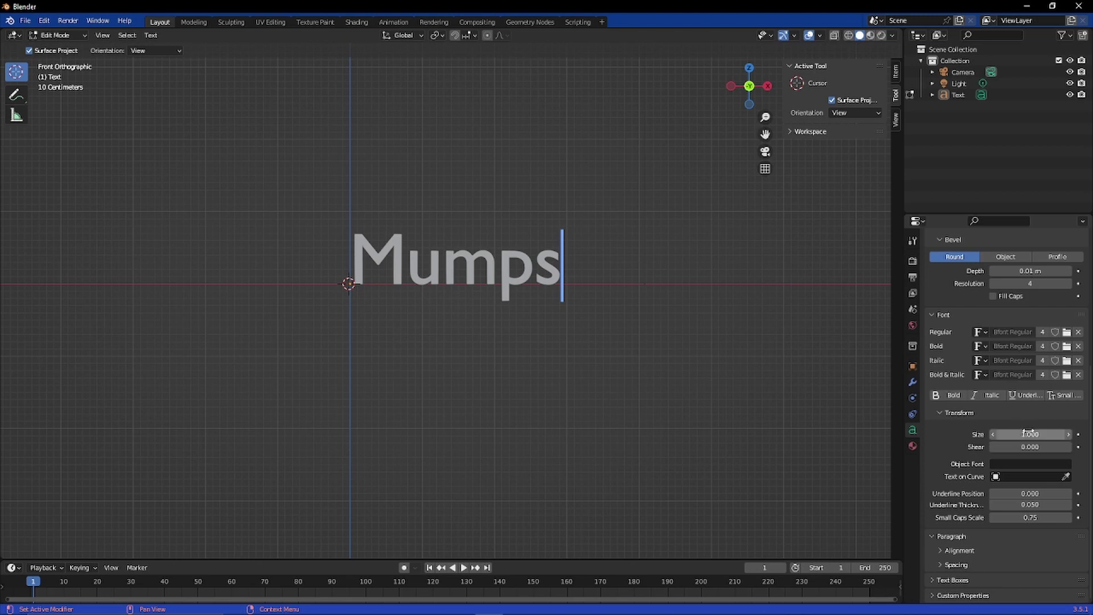
{"action": "left_click_drag", "start_coordinate": [1028, 434], "coordinate": [997, 434]}
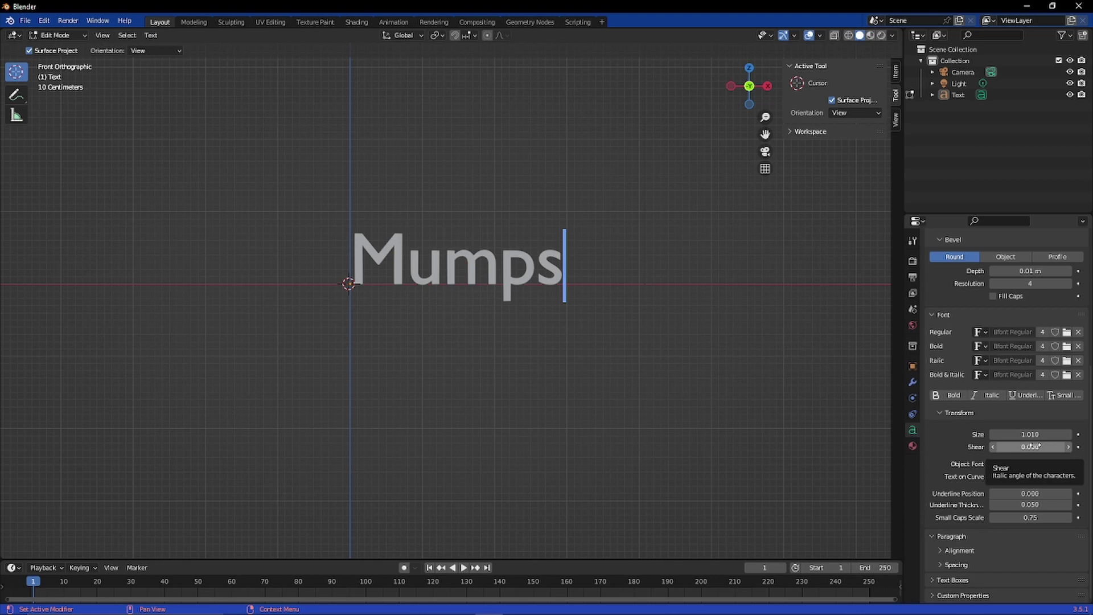
Try a Shear of 0.300 on the Mumps text and return it to 0.000.
{"action": "left_click_drag", "start_coordinate": [1034, 446], "coordinate": [1059, 447]}
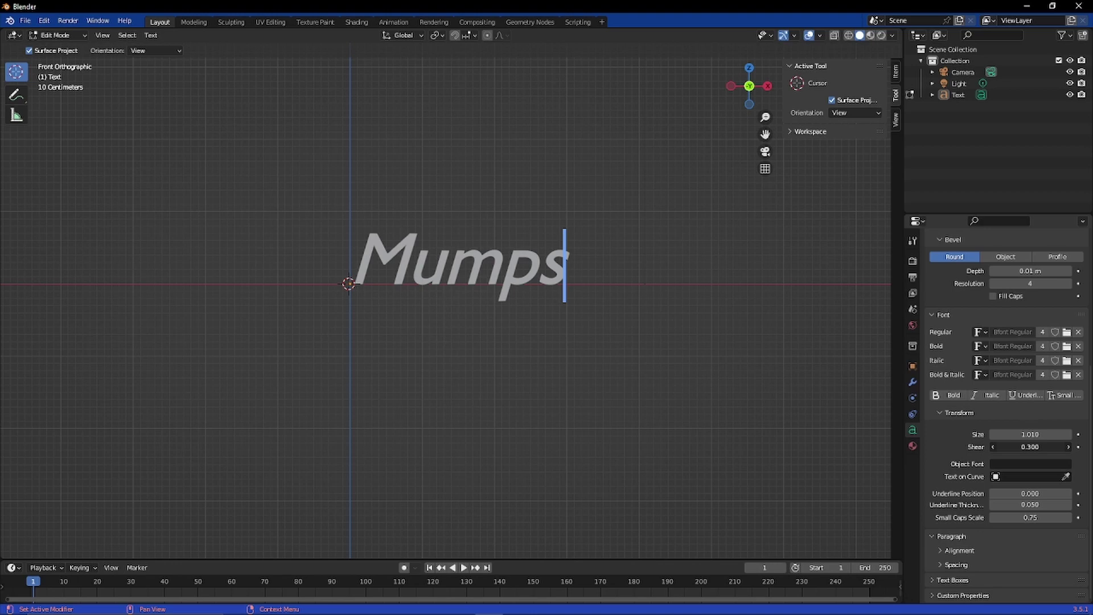
{"action": "left_click_drag", "start_coordinate": [1059, 447], "coordinate": [1033, 447]}
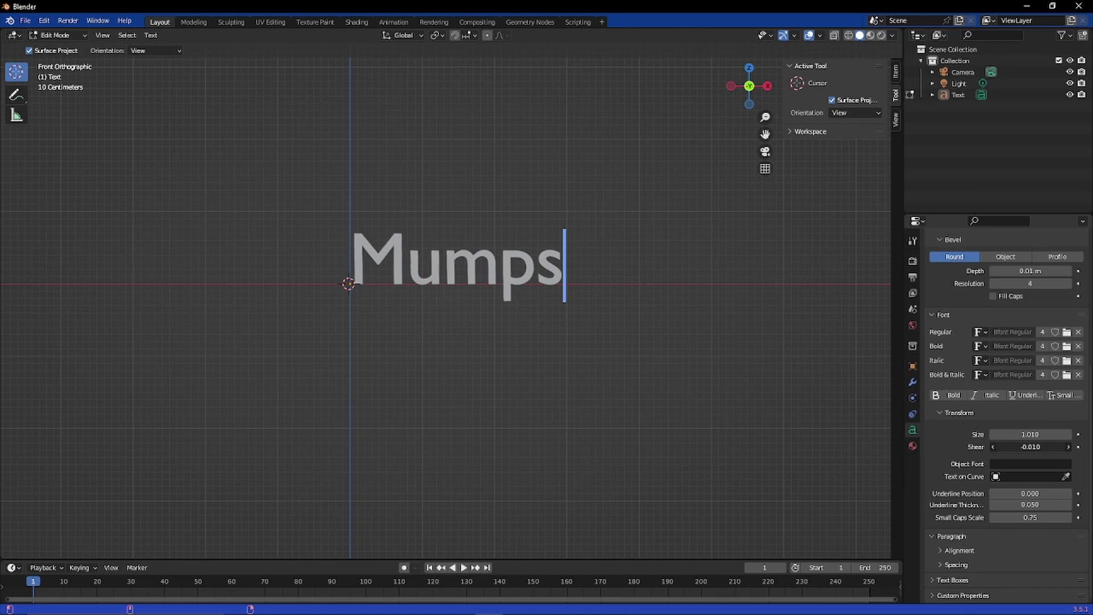
{"action": "left_click_drag", "start_coordinate": [1034, 447], "coordinate": [1040, 445]}
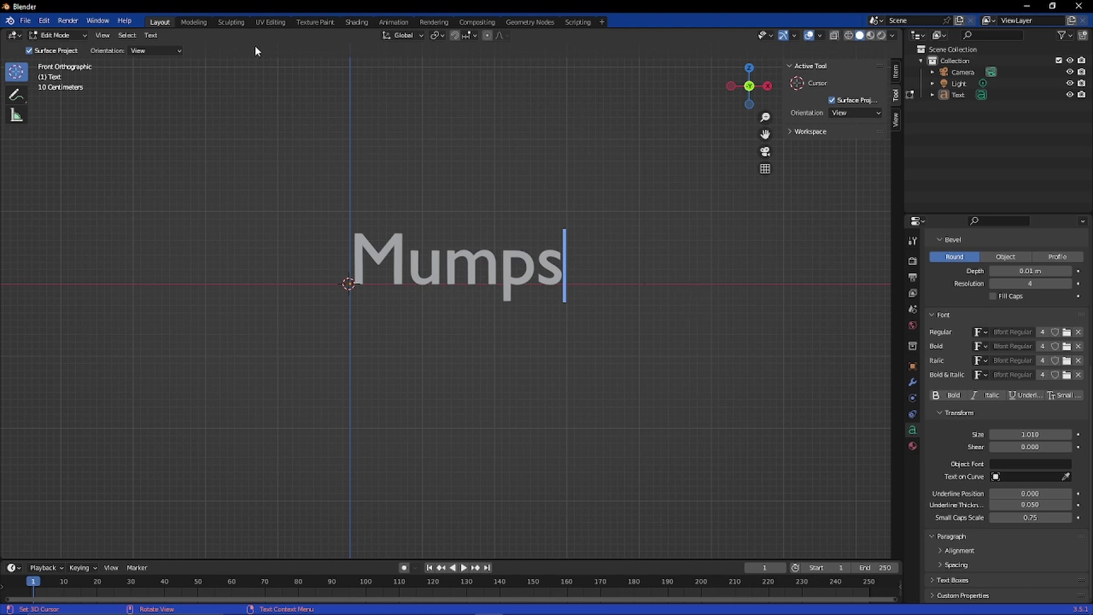
Try appending "AAAAA" to the end of Mumps and remove the extra letters.
{"action": "type", "text": "AAAAA"}
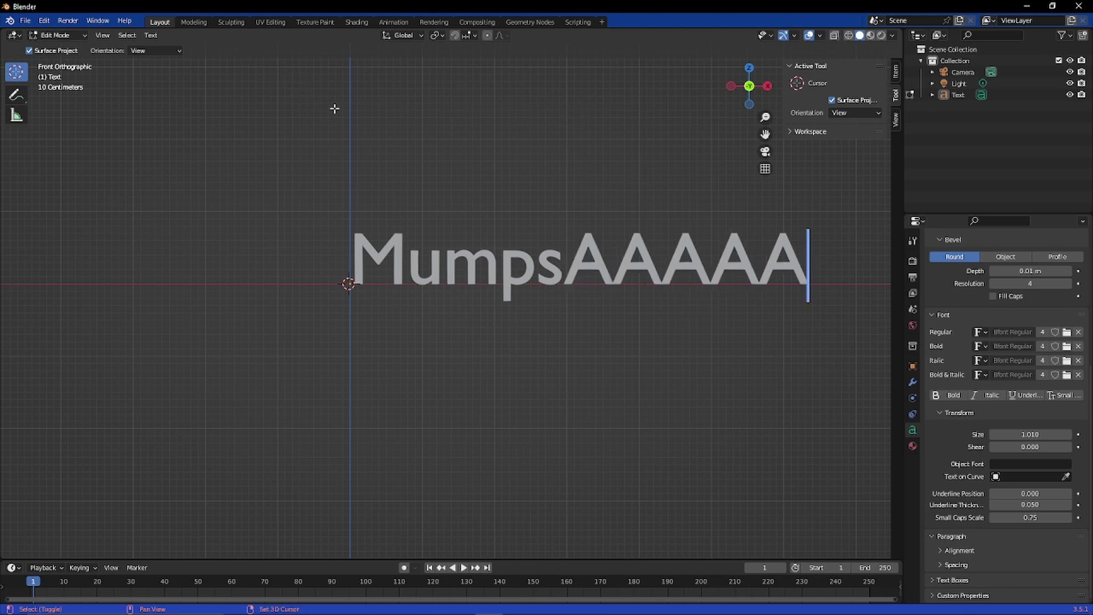
{"action": "key", "text": "BackSpace"}
{"action": "key", "text": "BackSpace"}
{"action": "key", "text": "BackSpace"}
{"action": "key", "text": "BackSpace"}
{"action": "key", "text": "BackSpace"}
Retype the final "s" of Mumps and leave text edit mode.
{"action": "key", "text": "BackSpace"}
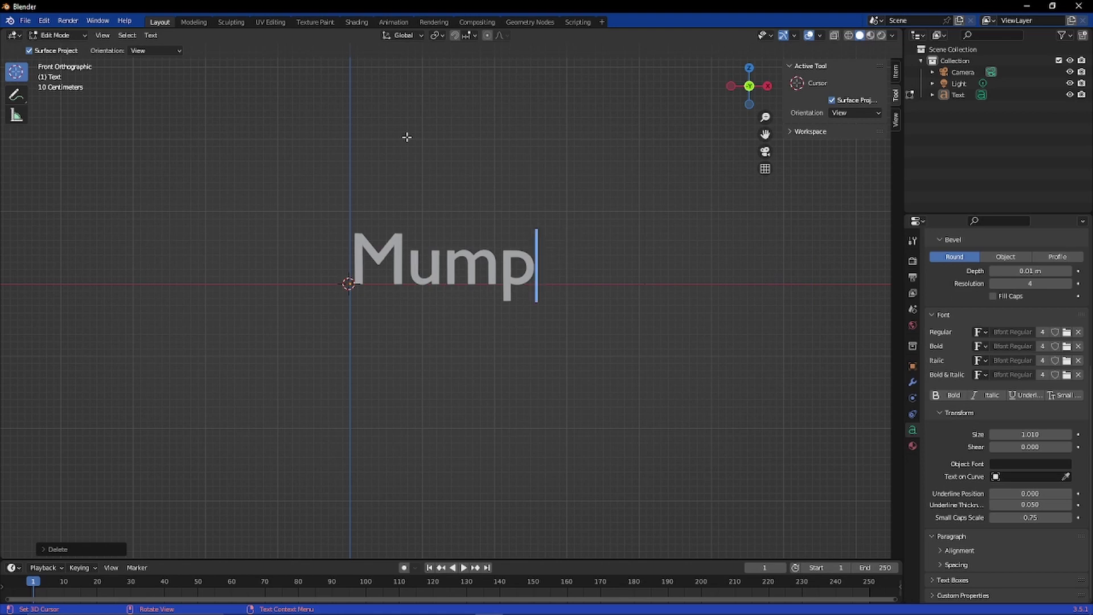
{"action": "type", "text": "s"}
{"action": "key", "text": "Tab"}
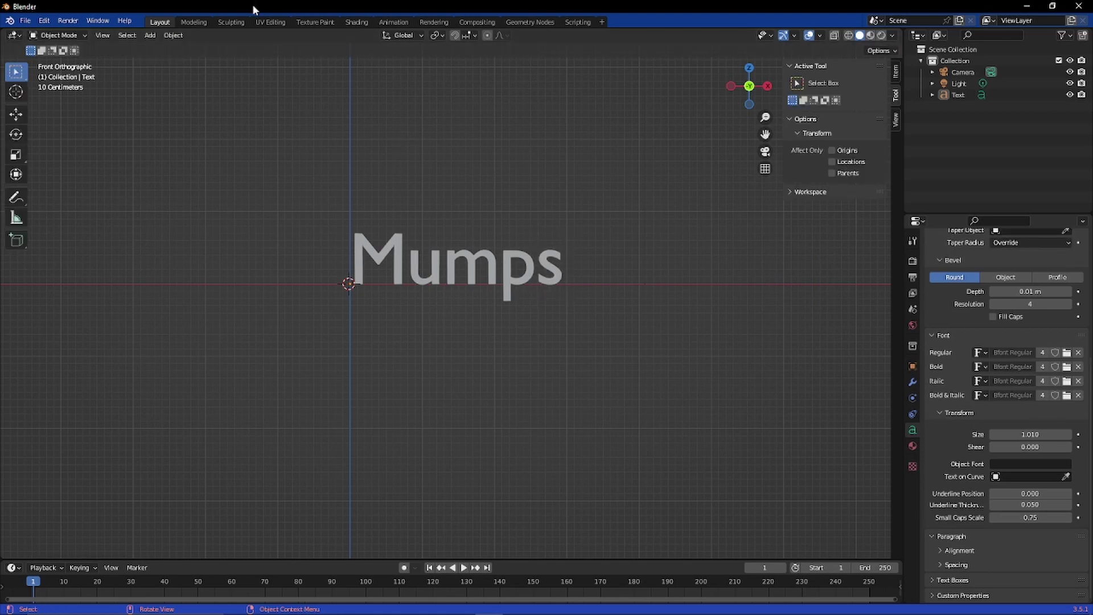
Add a Bezier curve in the top view, place it up and to the left of the Mumps text, and enter its edit mode.
{"action": "key", "text": "shift+Tab"}
{"action": "key", "text": "KP_7"}
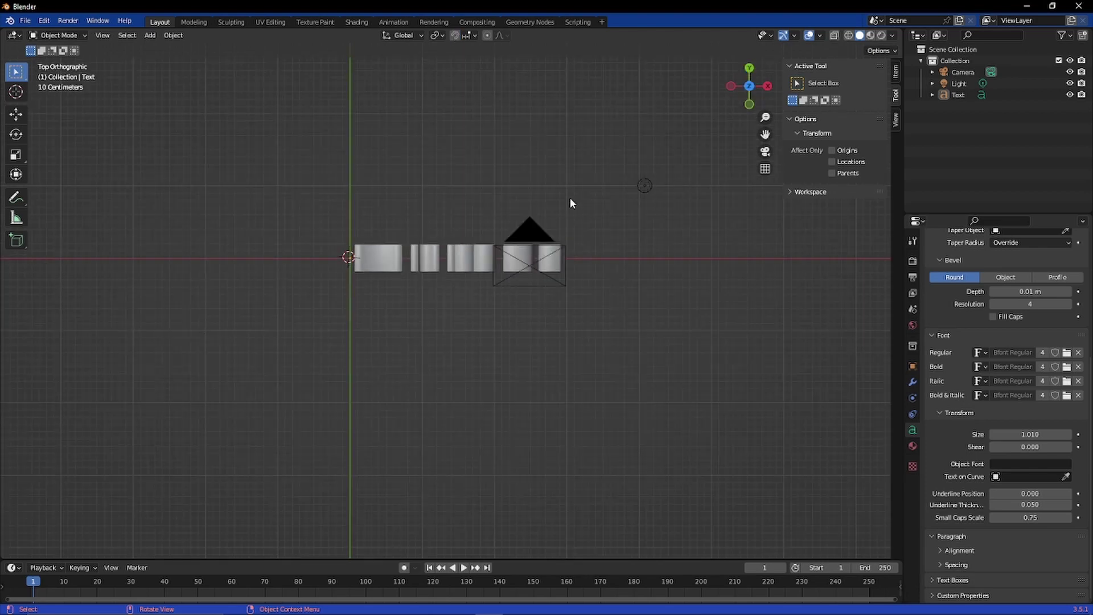
{"action": "middle_click_drag", "start_coordinate": [400, 168], "coordinate": [588, 165], "text": "shift"}
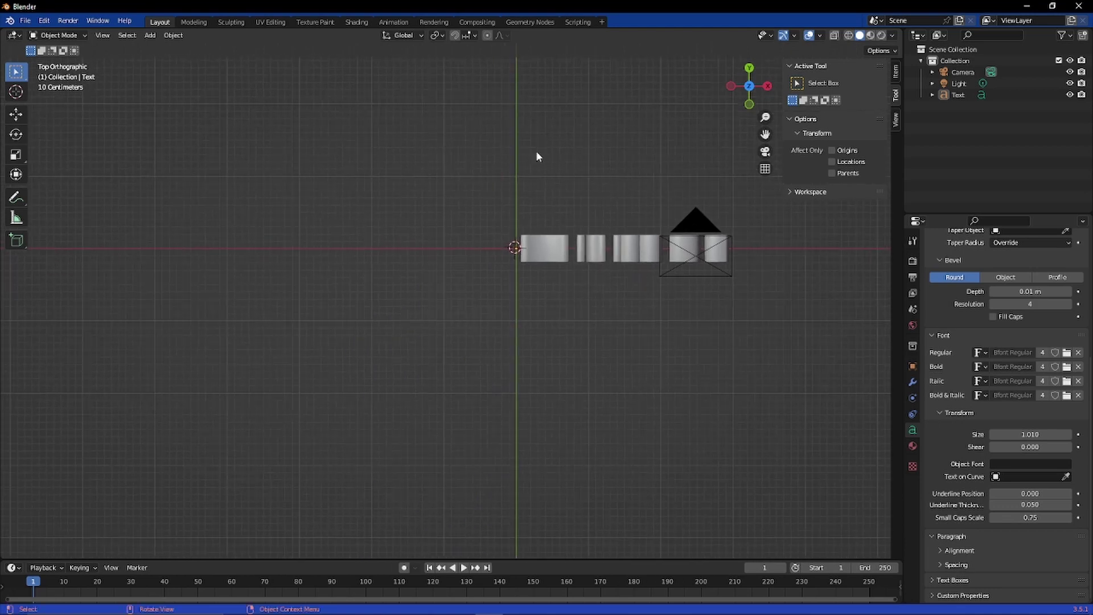
{"action": "scroll", "coordinate": [536, 157], "scroll_direction": "down", "scroll_amount": 4}
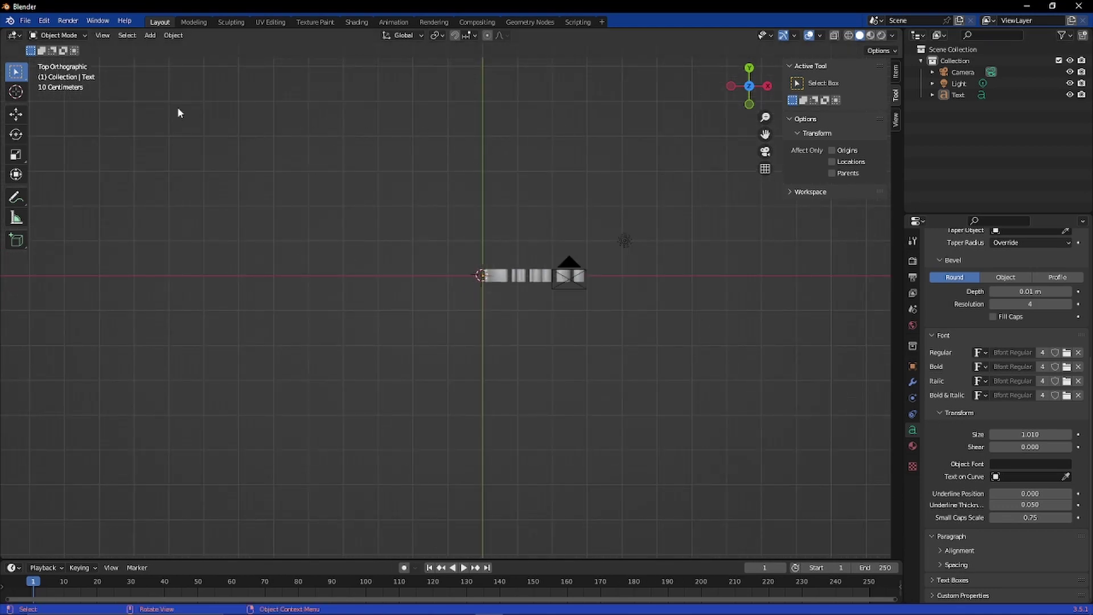
{"action": "left_click", "coordinate": [150, 36]}
{"action": "mouse_move", "coordinate": [169, 62]}
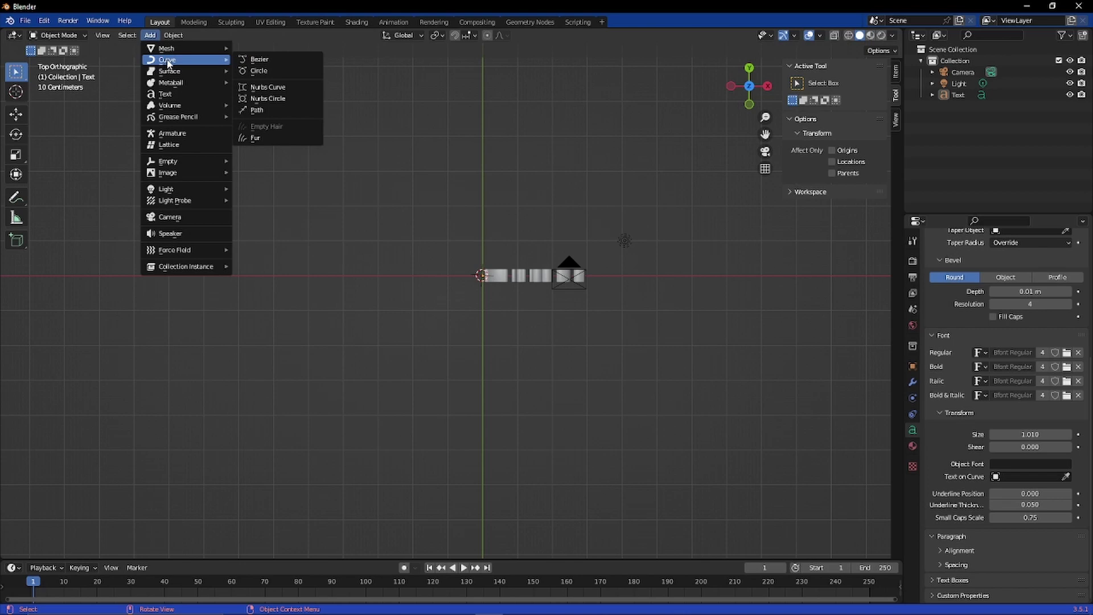
{"action": "left_click", "coordinate": [254, 64]}
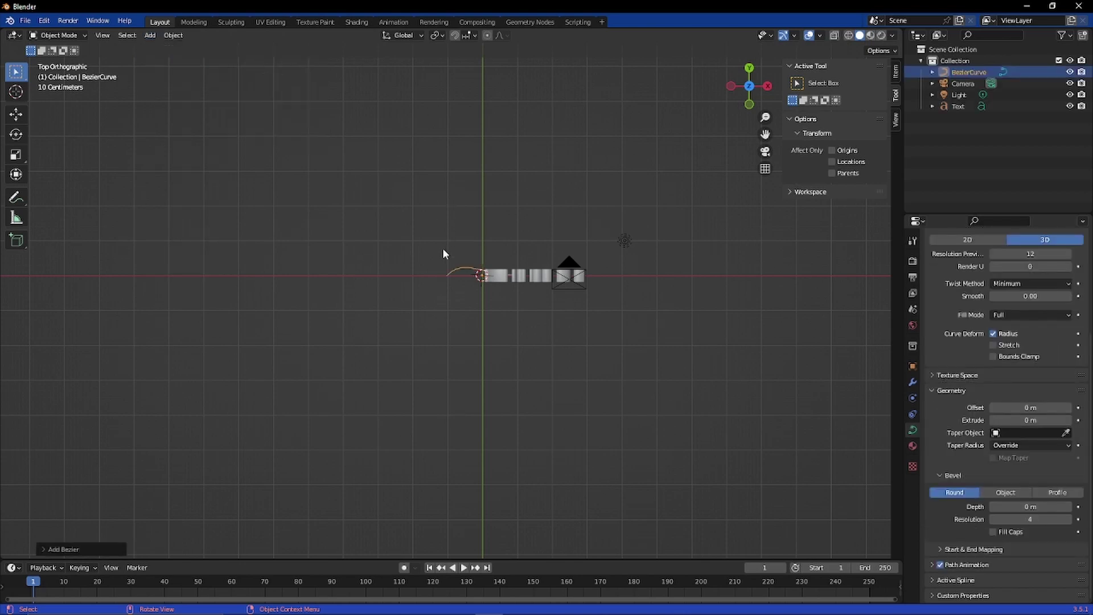
{"action": "key", "text": "g"}
{"action": "left_click", "coordinate": [319, 135]}
{"action": "key", "text": "Tab"}
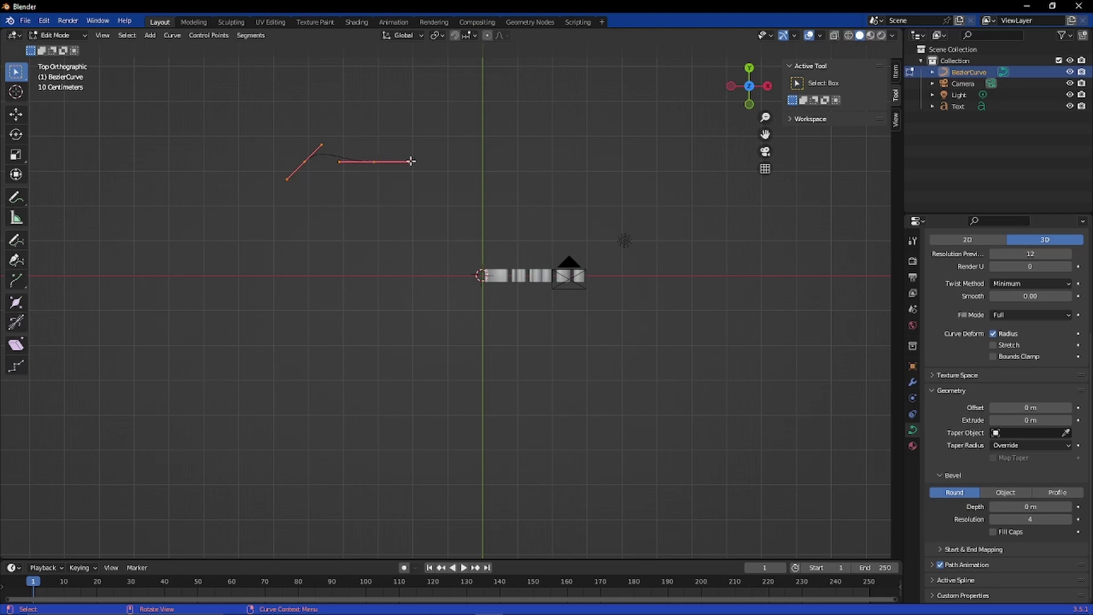
Hide the Bezier curve's left control point and reveal it again.
{"action": "left_click", "coordinate": [373, 161]}
{"action": "left_click", "coordinate": [305, 161]}
{"action": "key", "text": "h"}
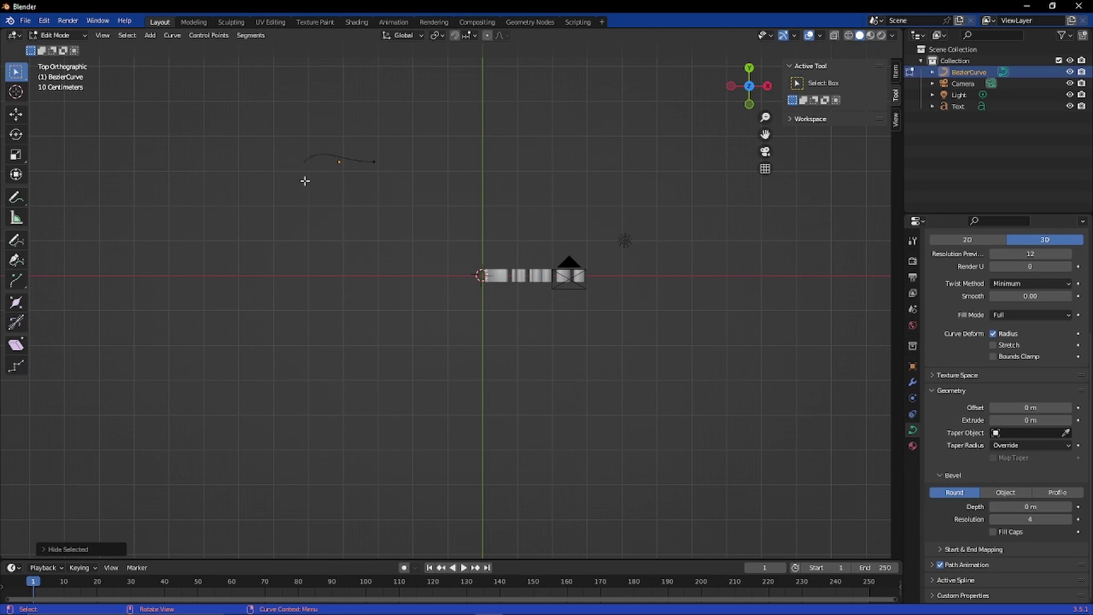
{"action": "key", "text": "alt+h"}
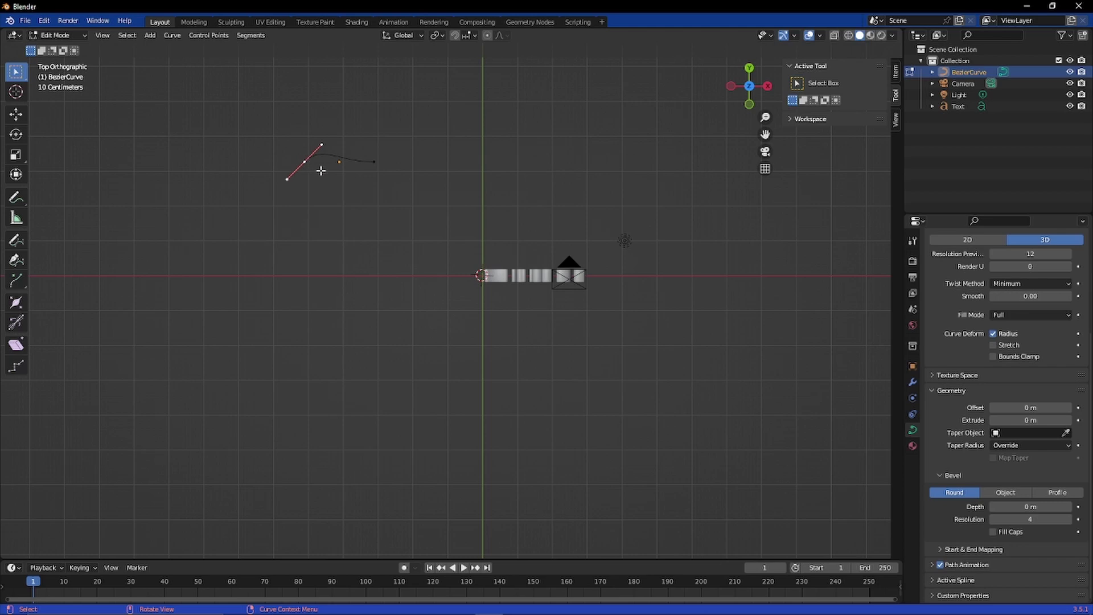
Move the curve's left control point outward and slightly up, and reposition its lower handle to reshape the bend.
{"action": "key", "text": "g"}
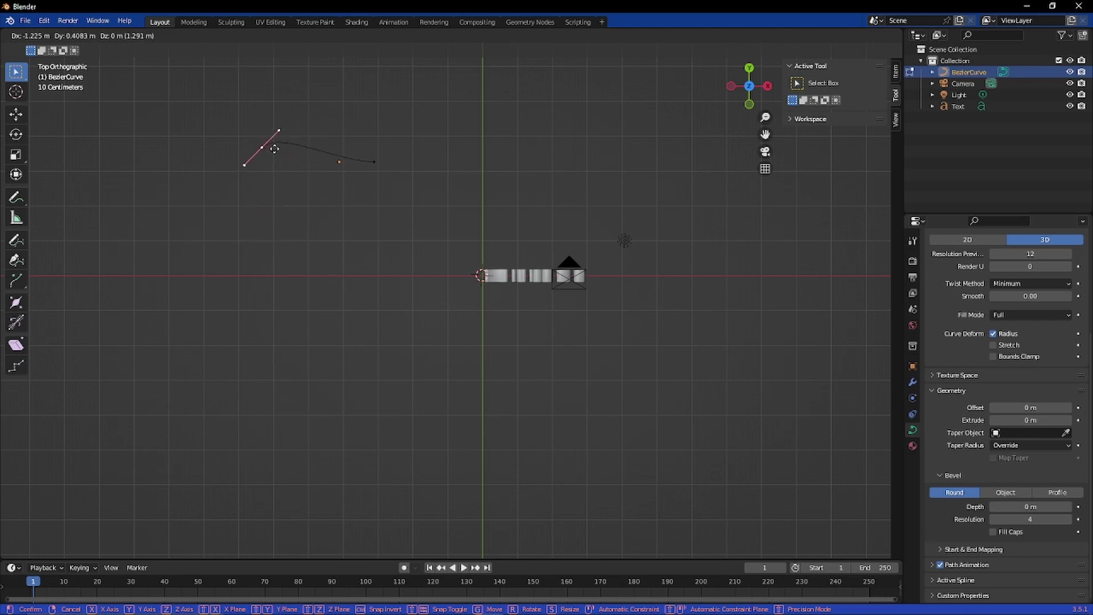
{"action": "left_click", "coordinate": [306, 151]}
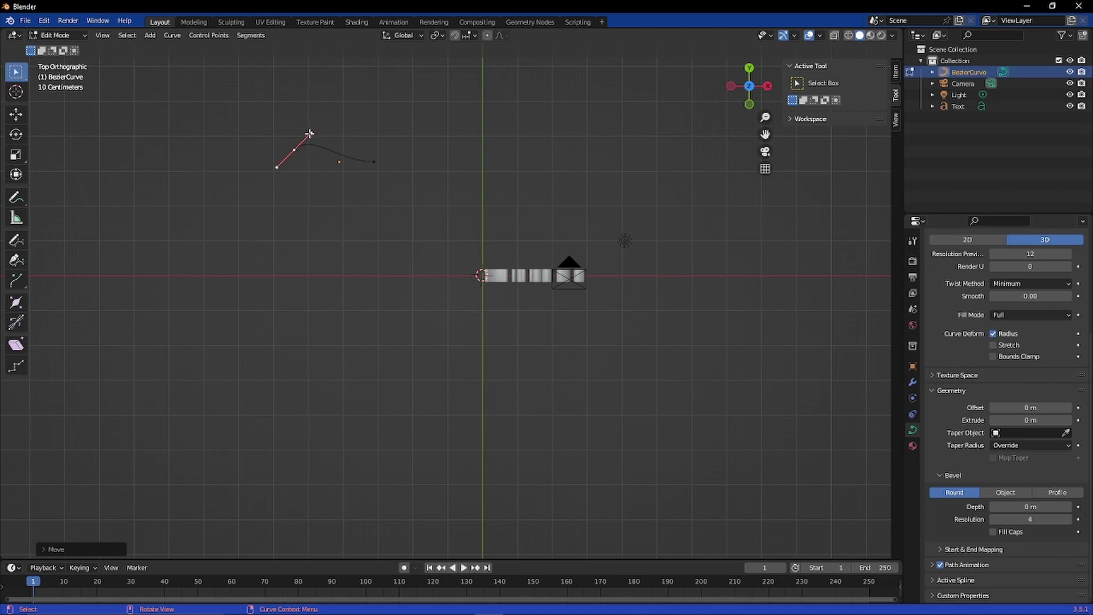
{"action": "key", "text": "g"}
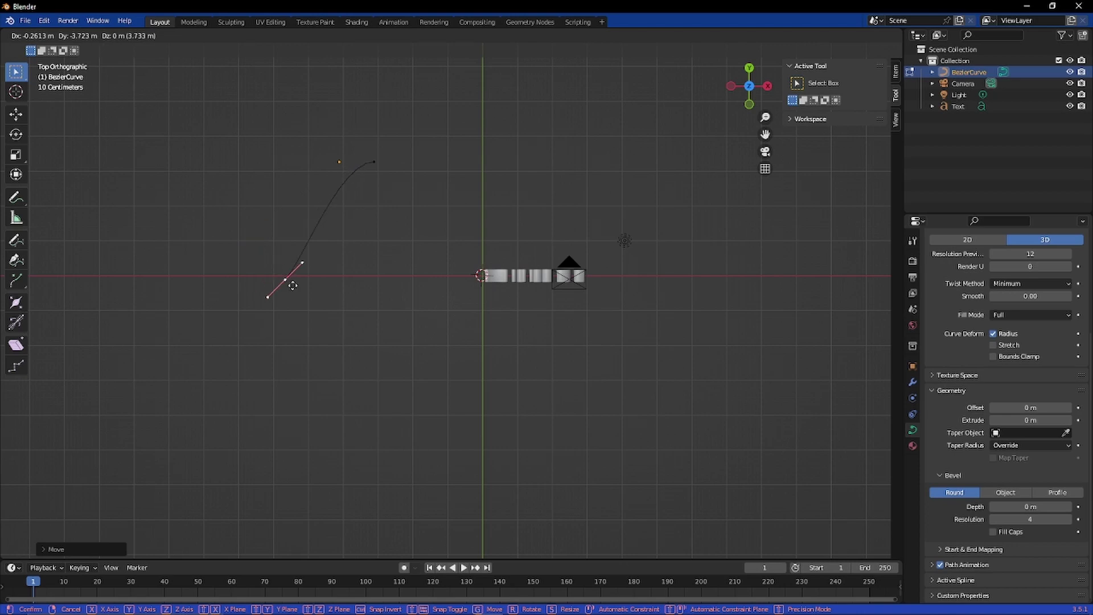
{"action": "left_click", "coordinate": [251, 155]}
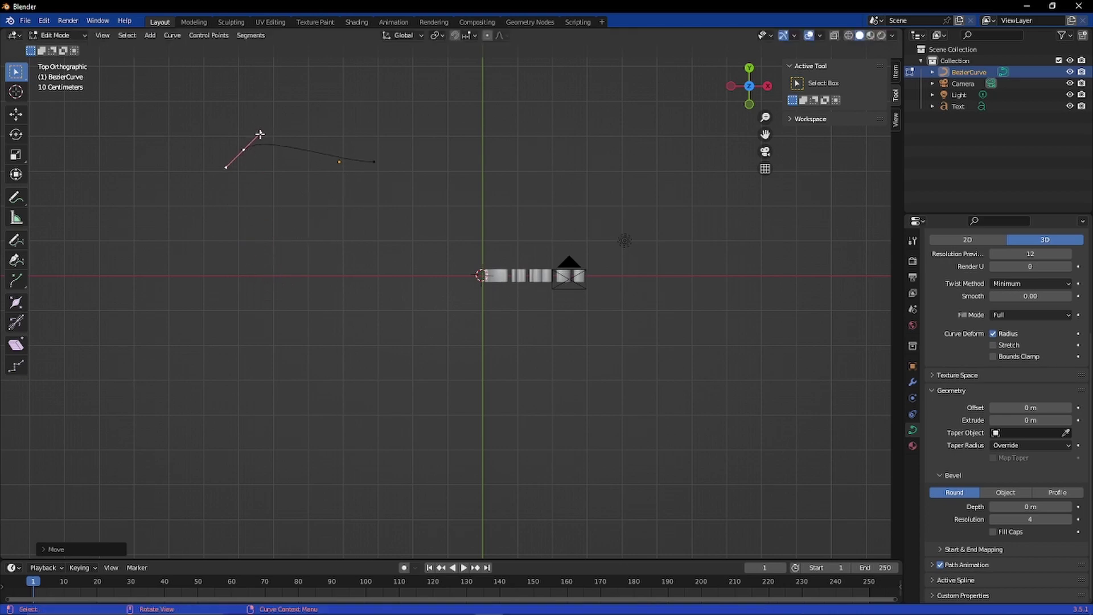
{"action": "left_click", "coordinate": [259, 134]}
{"action": "left_click", "coordinate": [227, 169]}
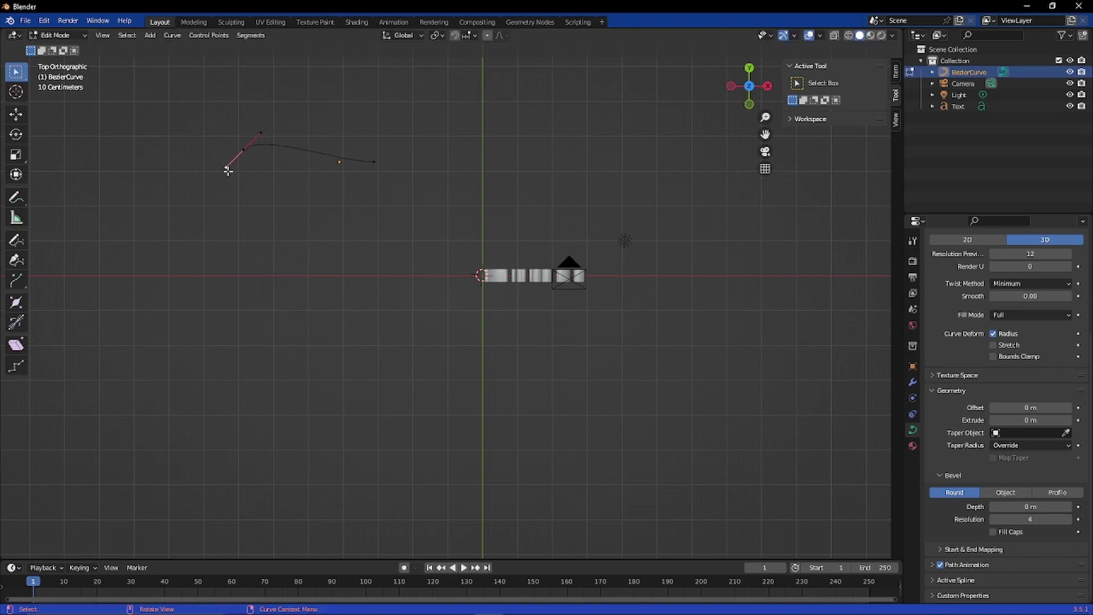
{"action": "key", "text": "g"}
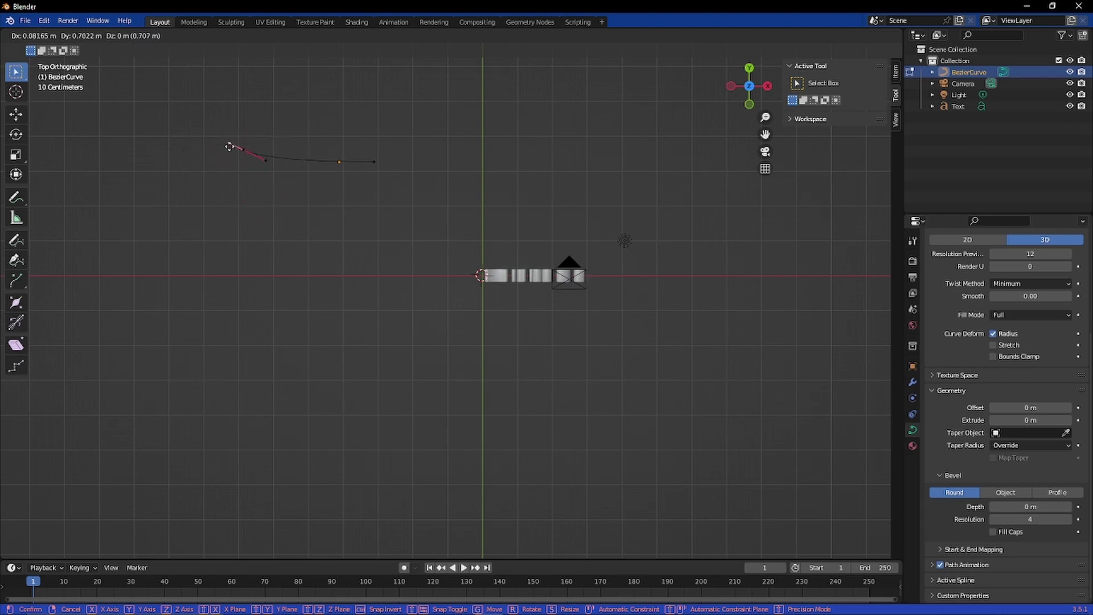
{"action": "left_click", "coordinate": [234, 163]}
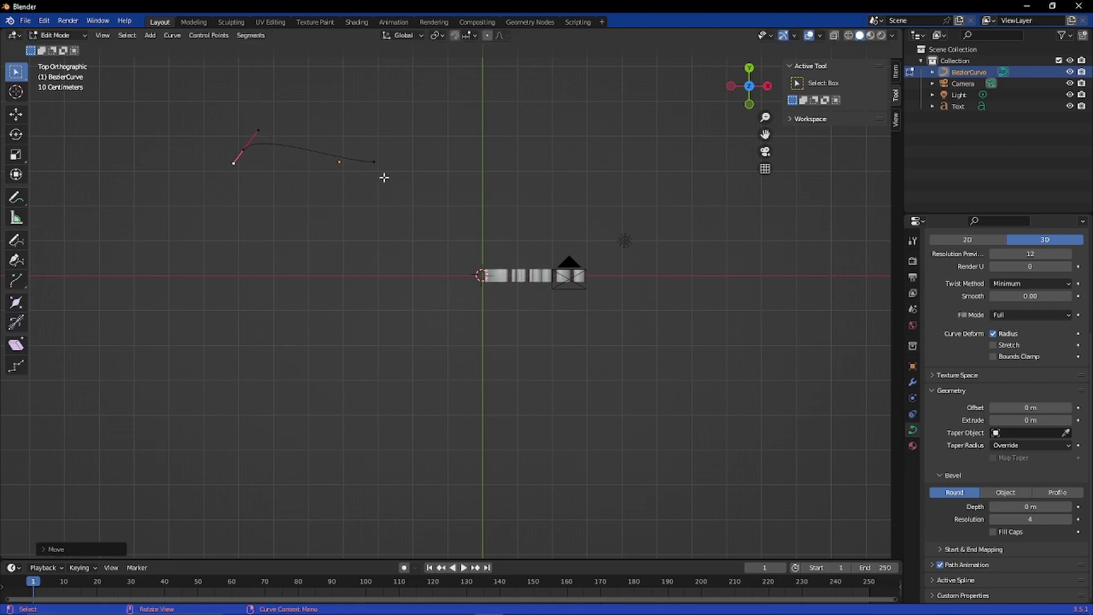
Move the curve's right control point up and to the right so the curve rises toward that end.
{"action": "left_click", "coordinate": [373, 161]}
{"action": "key", "text": "g"}
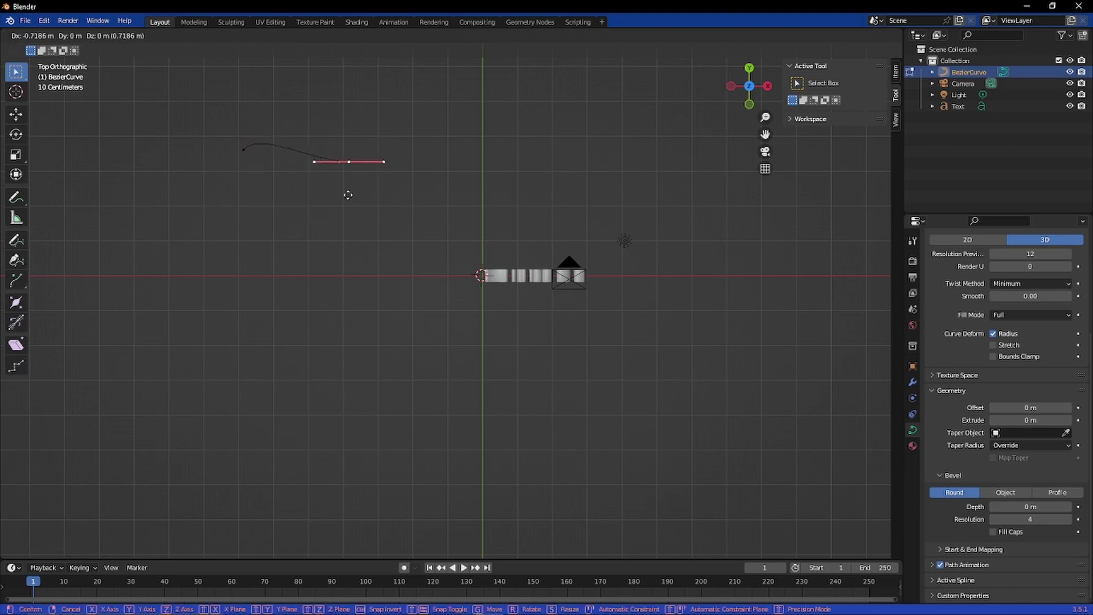
{"action": "left_click", "coordinate": [366, 194]}
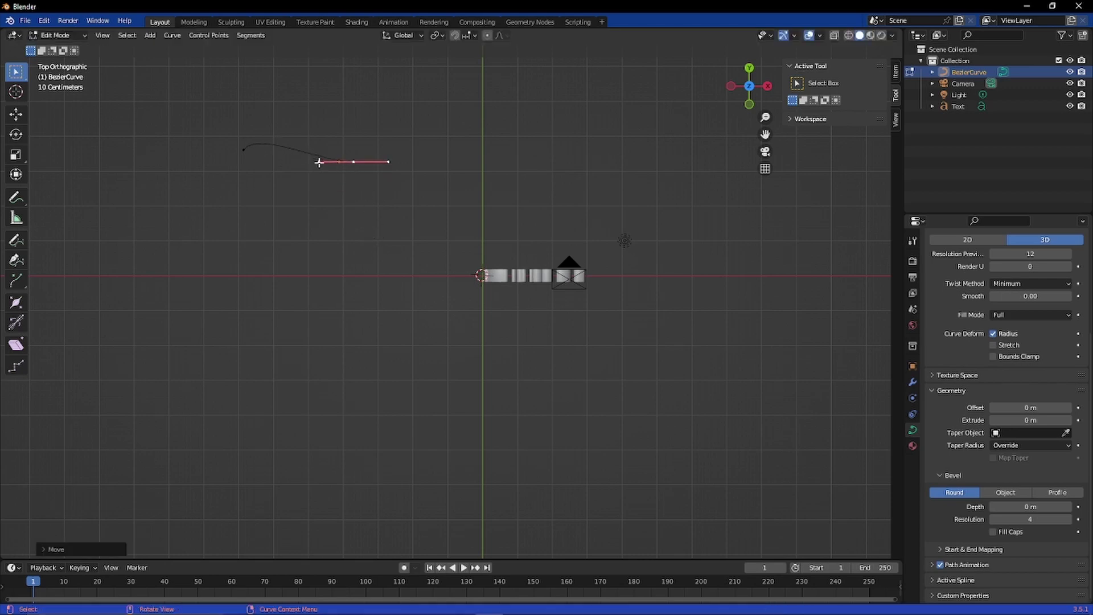
{"action": "key", "text": "g"}
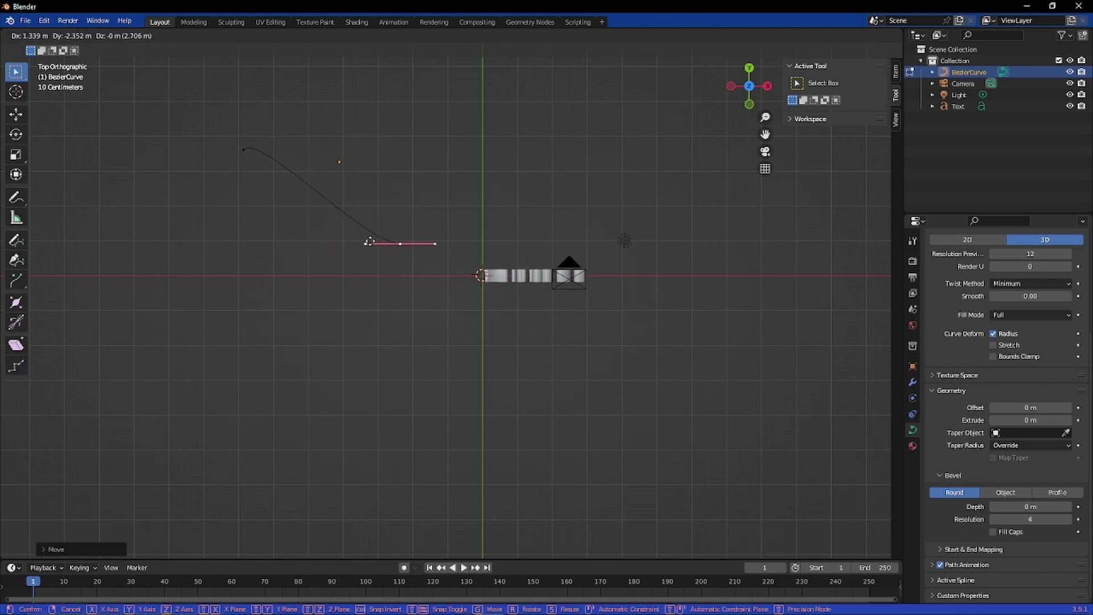
{"action": "left_click", "coordinate": [367, 107]}
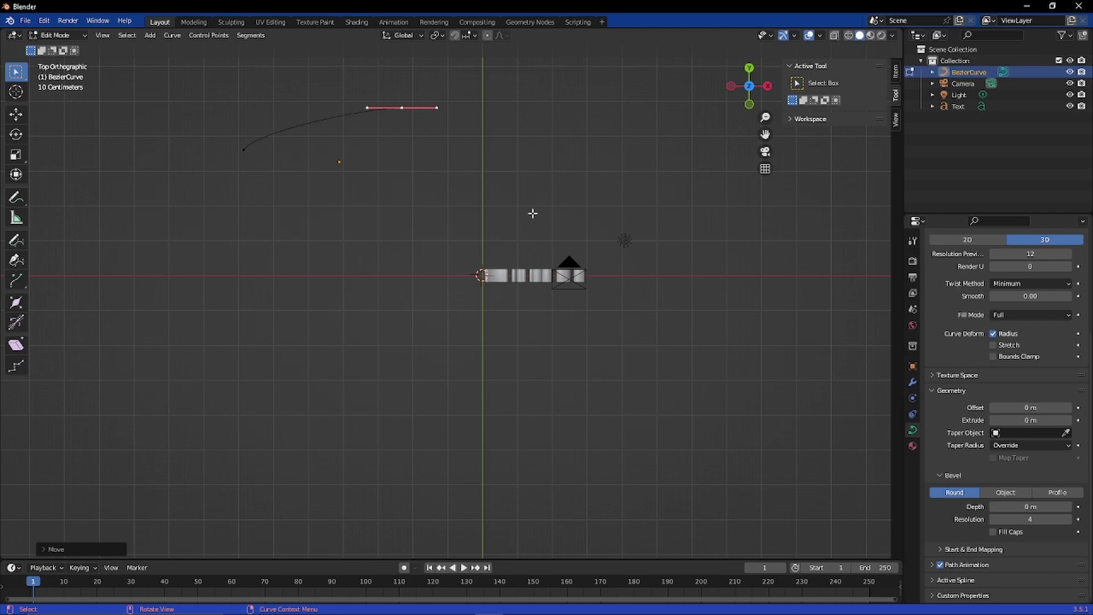
Check the curve against the Mumps text in the front view, leave edit mode and delete the curve.
{"action": "key", "text": "KP_1"}
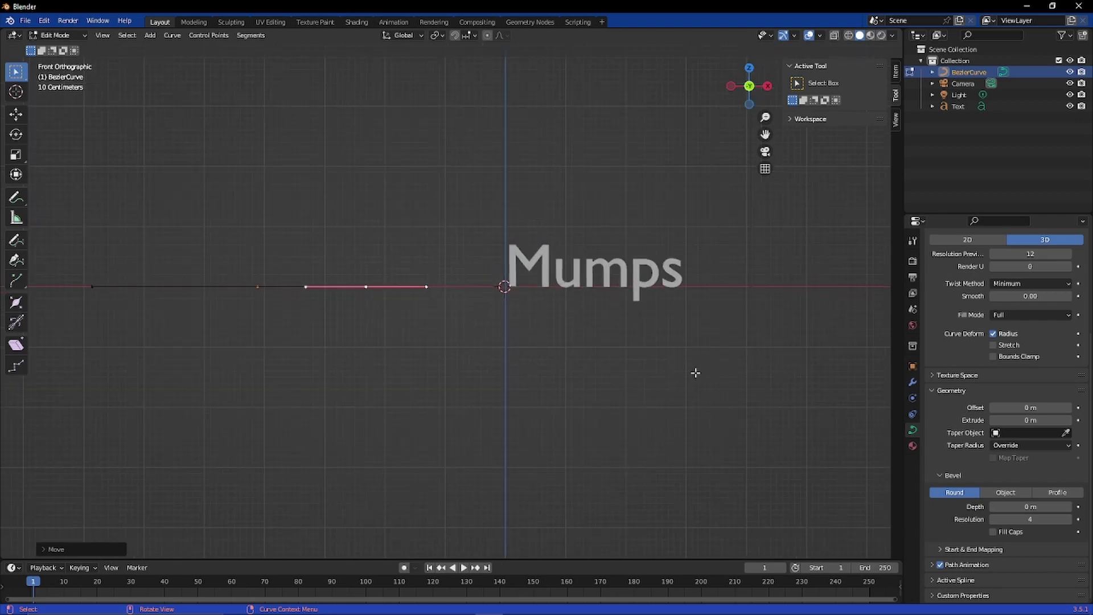
{"action": "left_click_drag", "start_coordinate": [160, 215], "coordinate": [494, 409]}
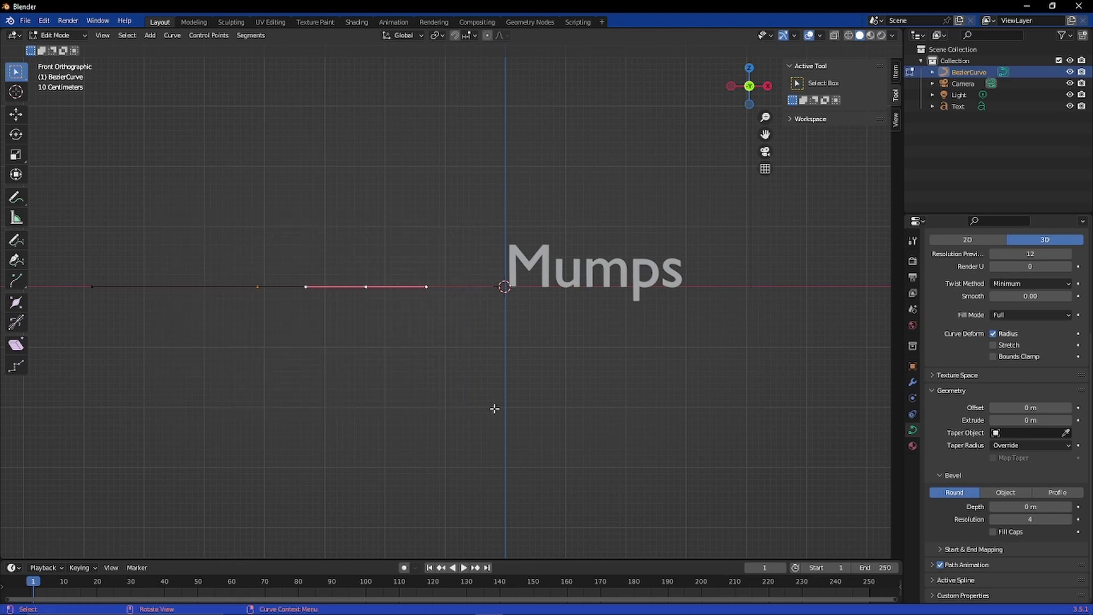
{"action": "key", "text": "Tab"}
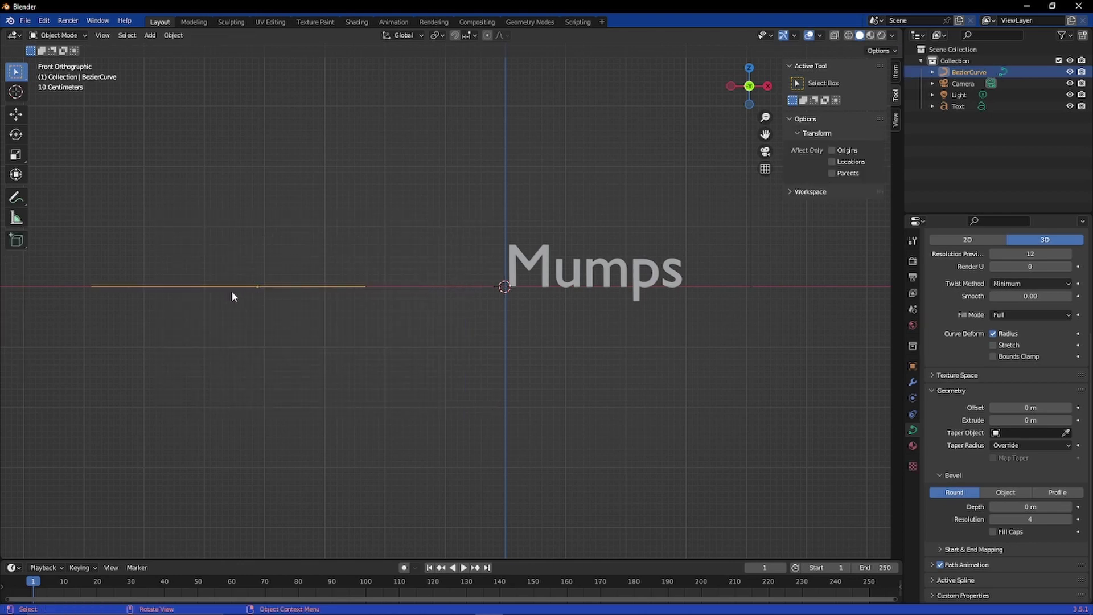
{"action": "key", "text": "Delete"}
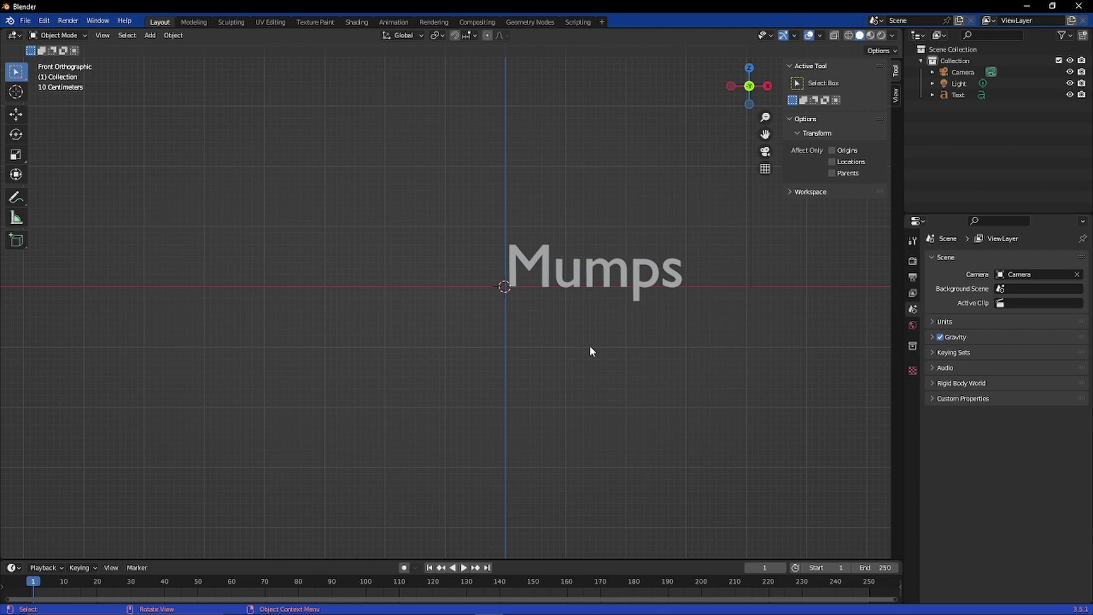
Select the Mumps text and rotate it -90° about the global X axis so it faces the top view.
{"action": "left_click", "coordinate": [669, 274]}
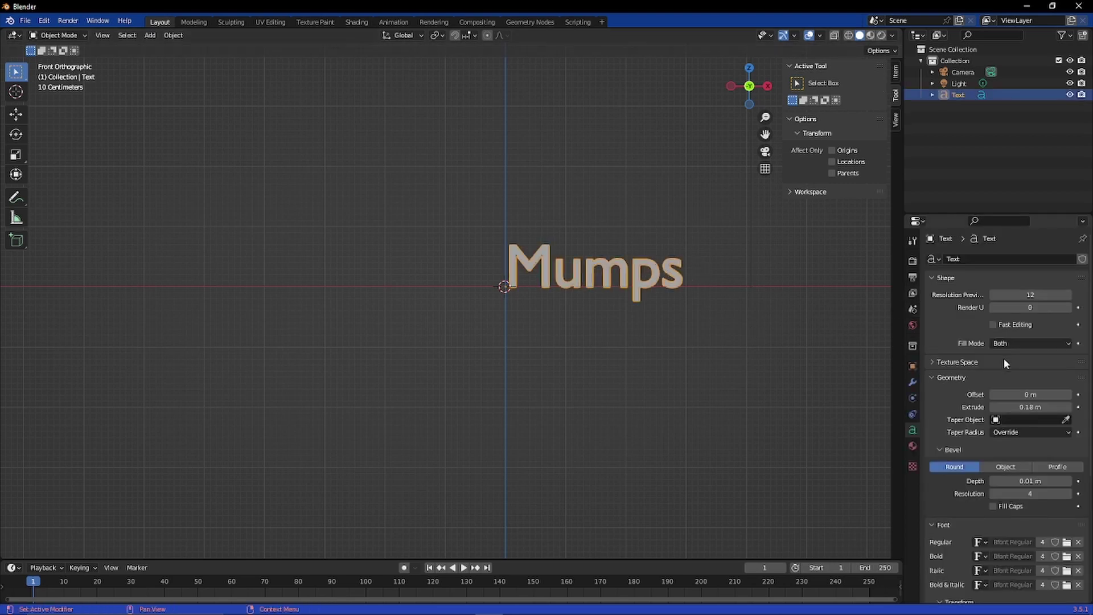
{"action": "scroll", "coordinate": [962, 455], "scroll_direction": "down", "scroll_amount": 6}
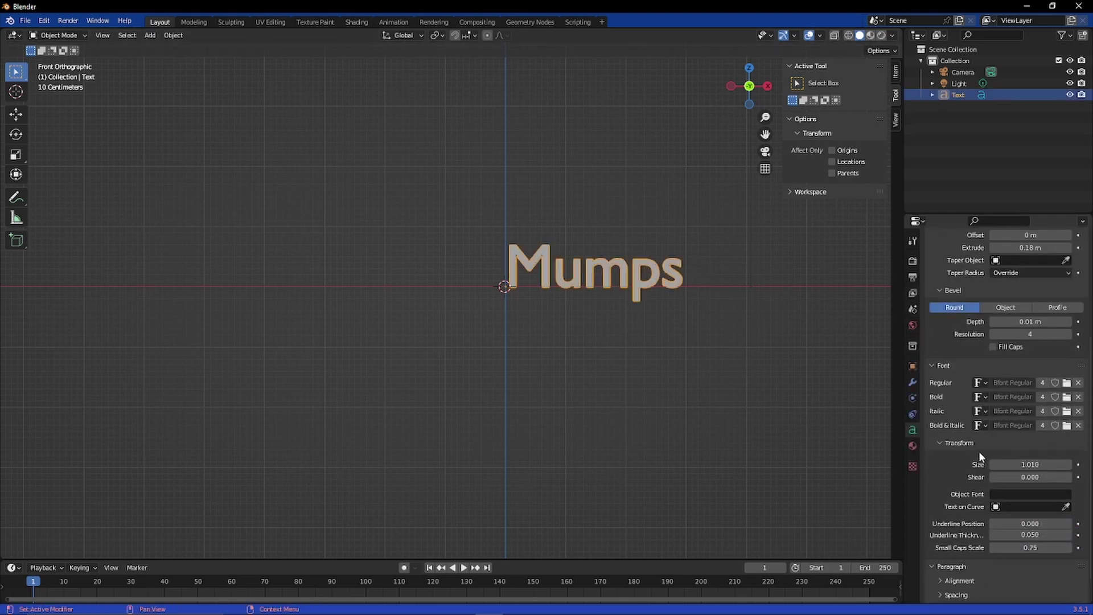
{"action": "scroll", "coordinate": [978, 450], "scroll_direction": "down", "scroll_amount": 1}
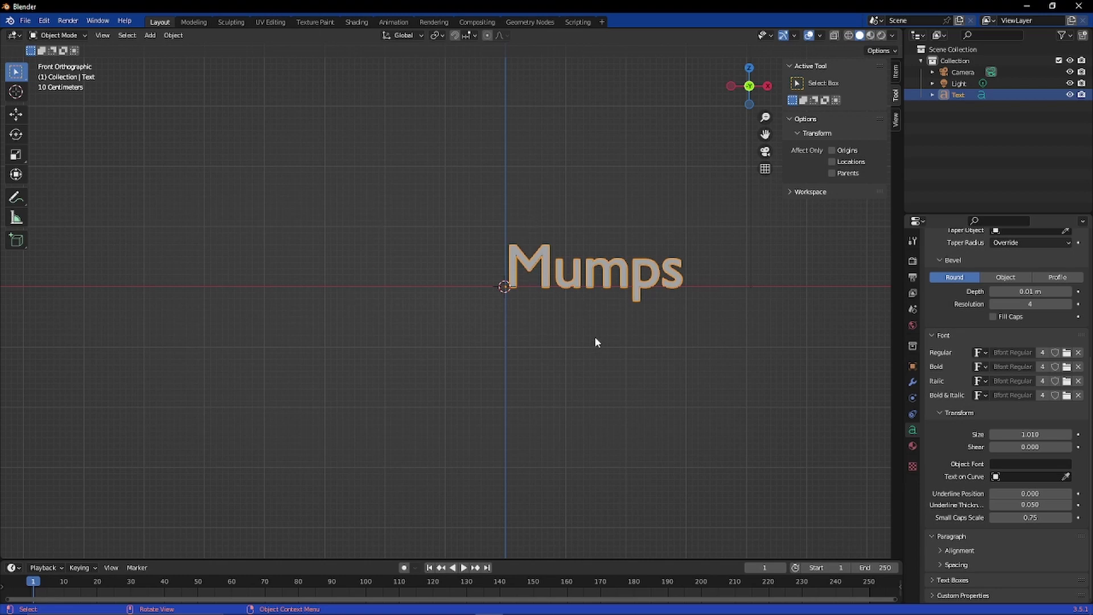
{"action": "middle_click_drag", "start_coordinate": [595, 341], "coordinate": [593, 374]}
{"action": "key", "text": "KP_7"}
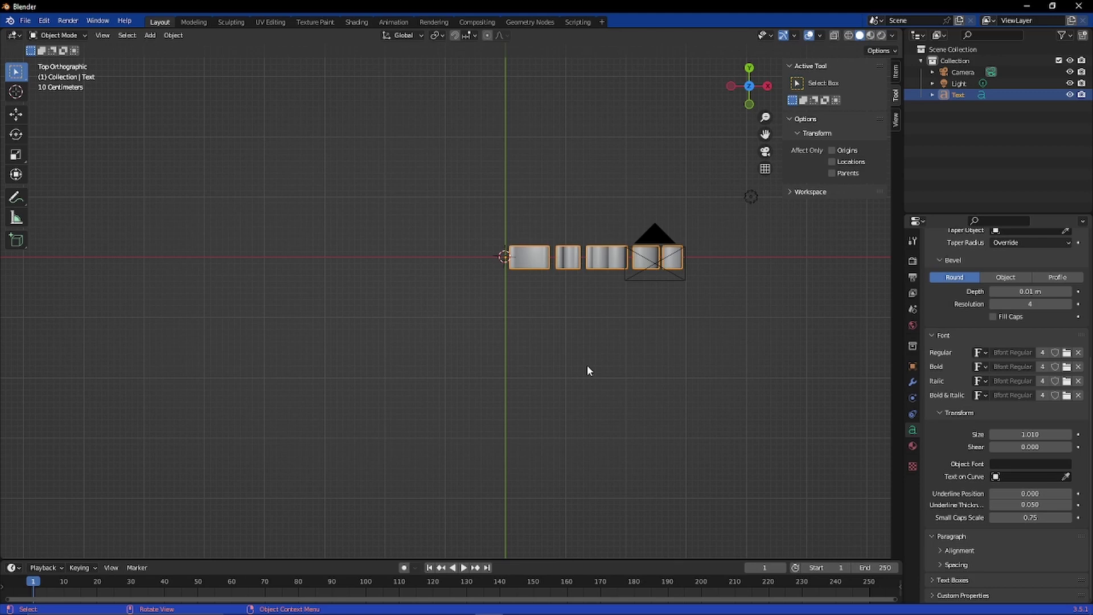
{"action": "key", "text": "r"}
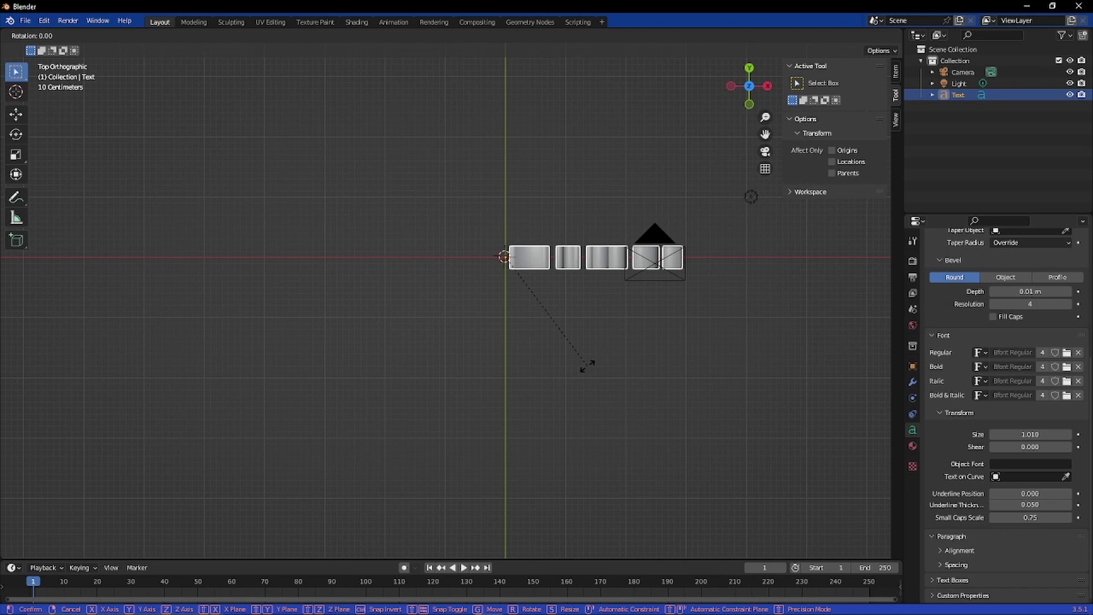
{"action": "key", "text": "Escape"}
{"action": "key", "text": "r"}
{"action": "type", "text": "x"}
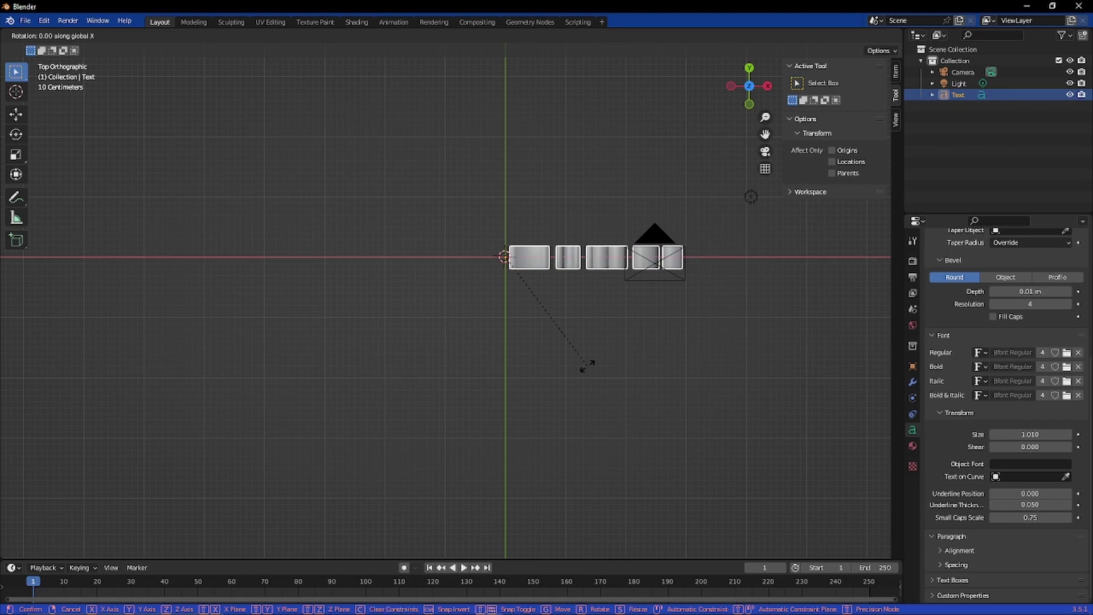
{"action": "type", "text": "-90"}
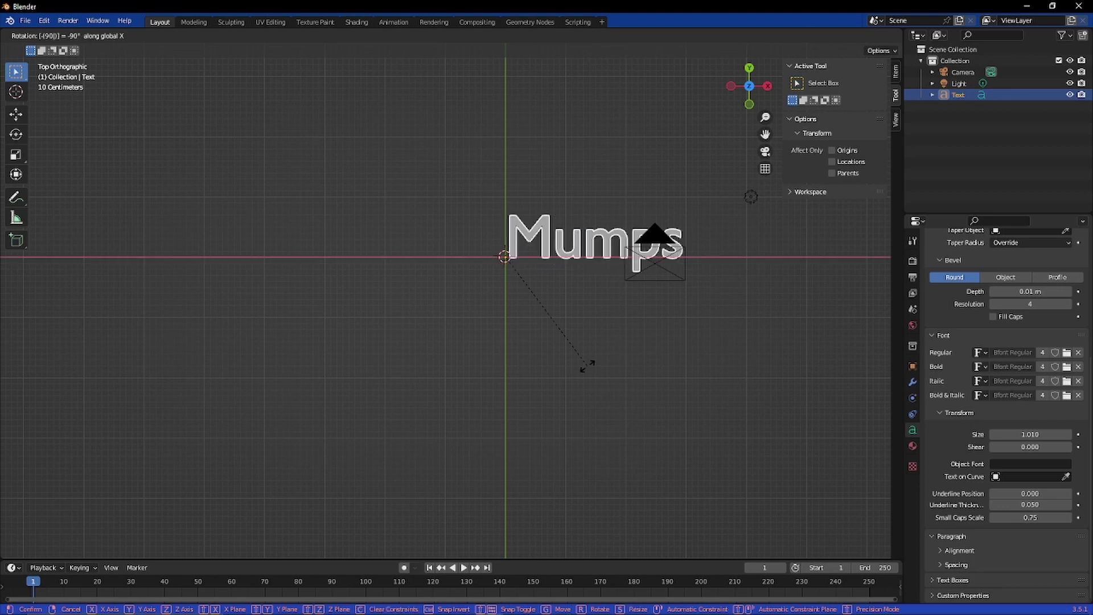
{"action": "key", "text": "Return"}
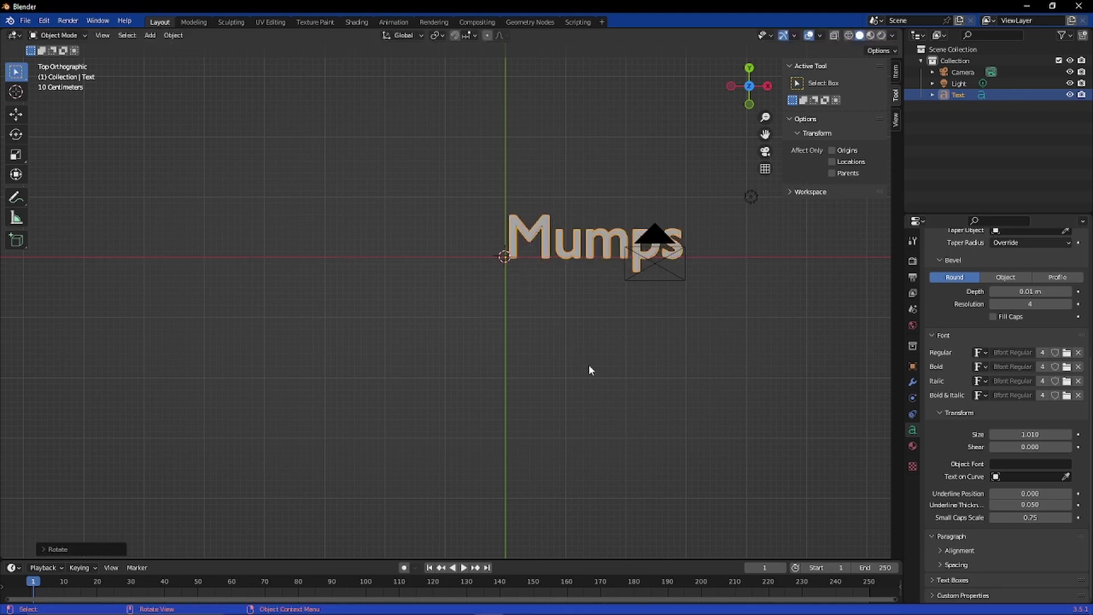
Add a new Bezier curve, move it to the upper left of the Mumps text, and enter its edit mode.
{"action": "left_click", "coordinate": [150, 35]}
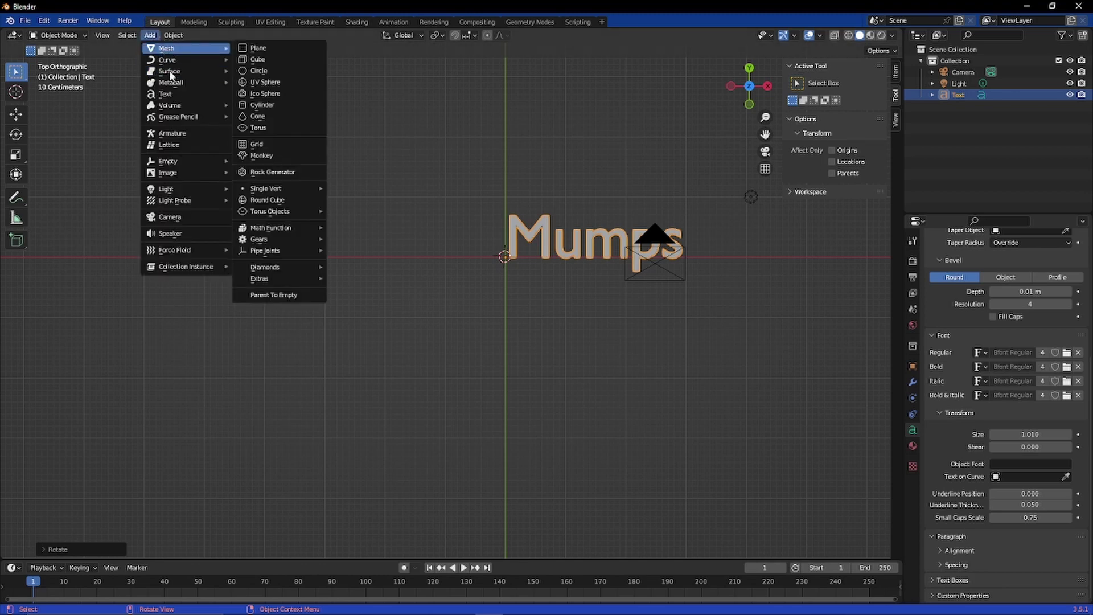
{"action": "left_click", "coordinate": [149, 35]}
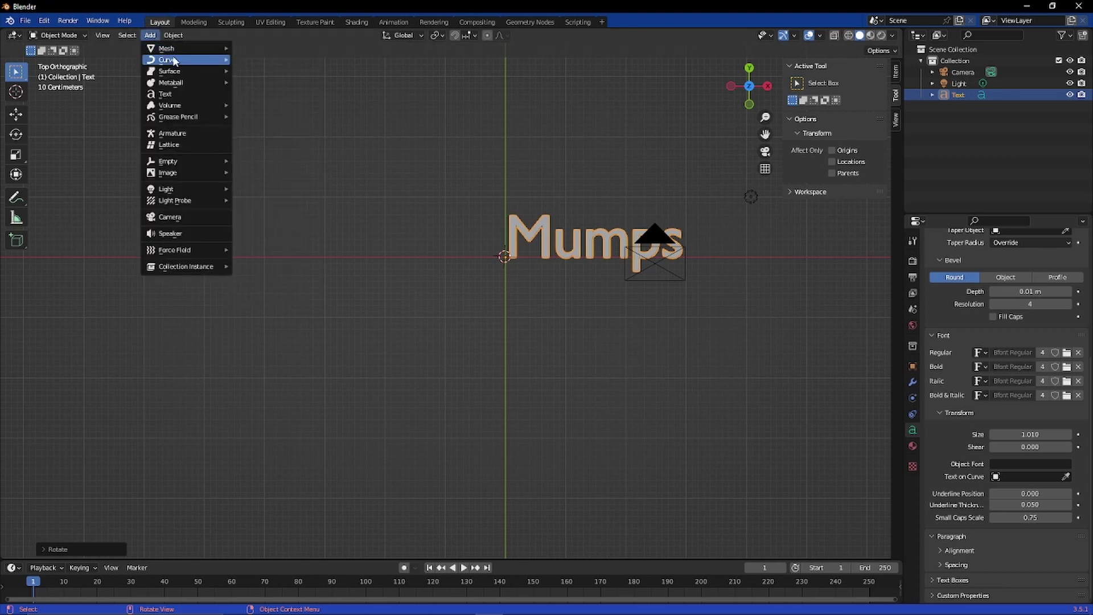
{"action": "mouse_move", "coordinate": [174, 61]}
{"action": "left_click", "coordinate": [254, 62]}
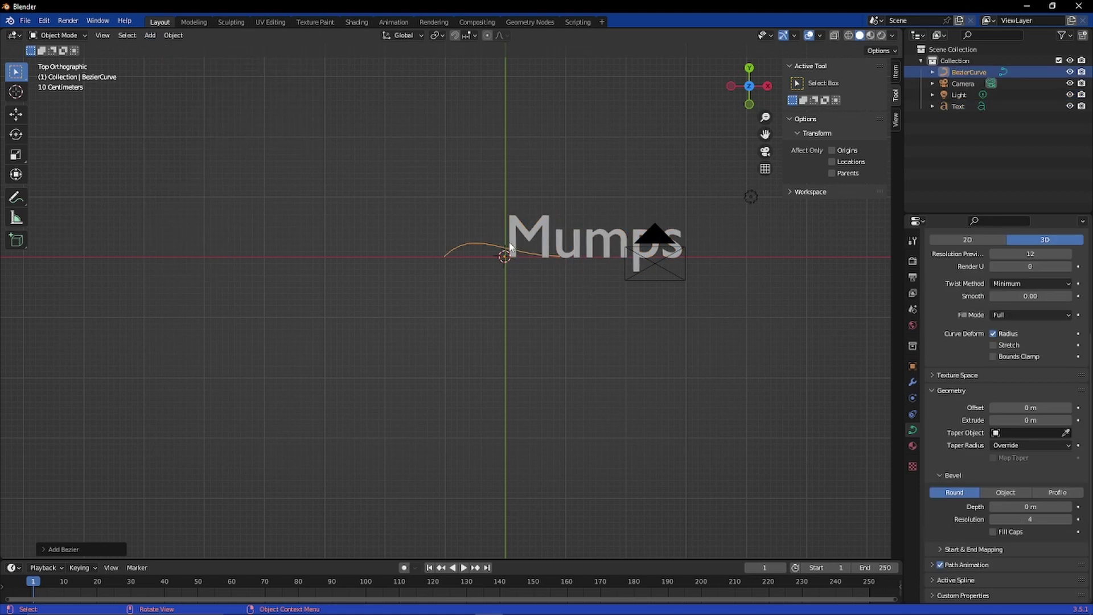
{"action": "key", "text": "g"}
{"action": "left_click", "coordinate": [251, 181]}
{"action": "key", "text": "Tab"}
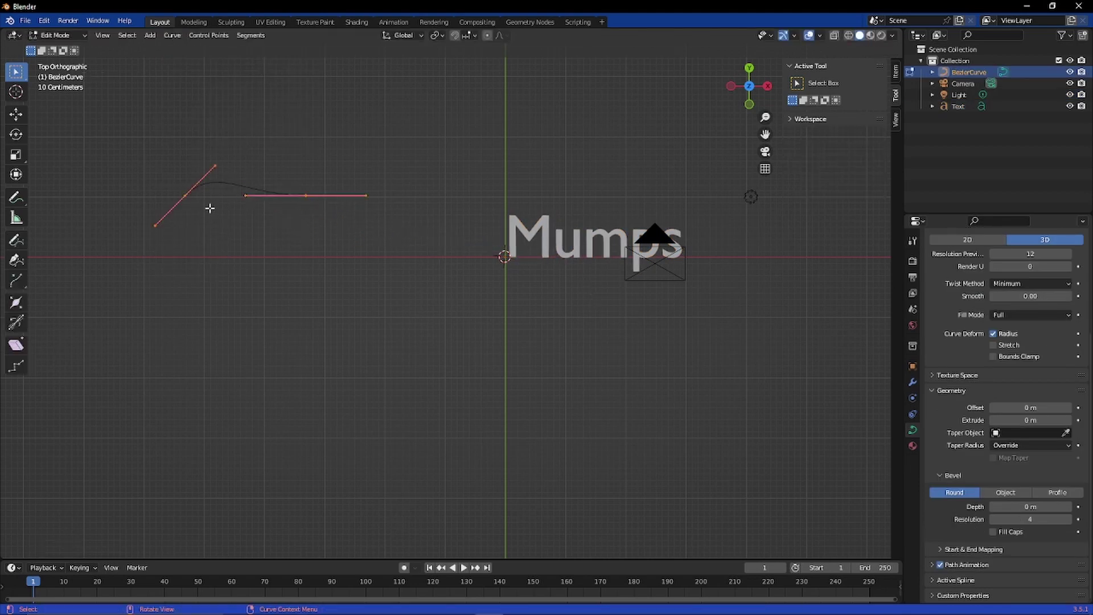
Move the Bezier curve's left control point to the right and down so that end slopes downward.
{"action": "key", "text": "b"}
{"action": "left_click", "coordinate": [182, 195]}
{"action": "key", "text": "g"}
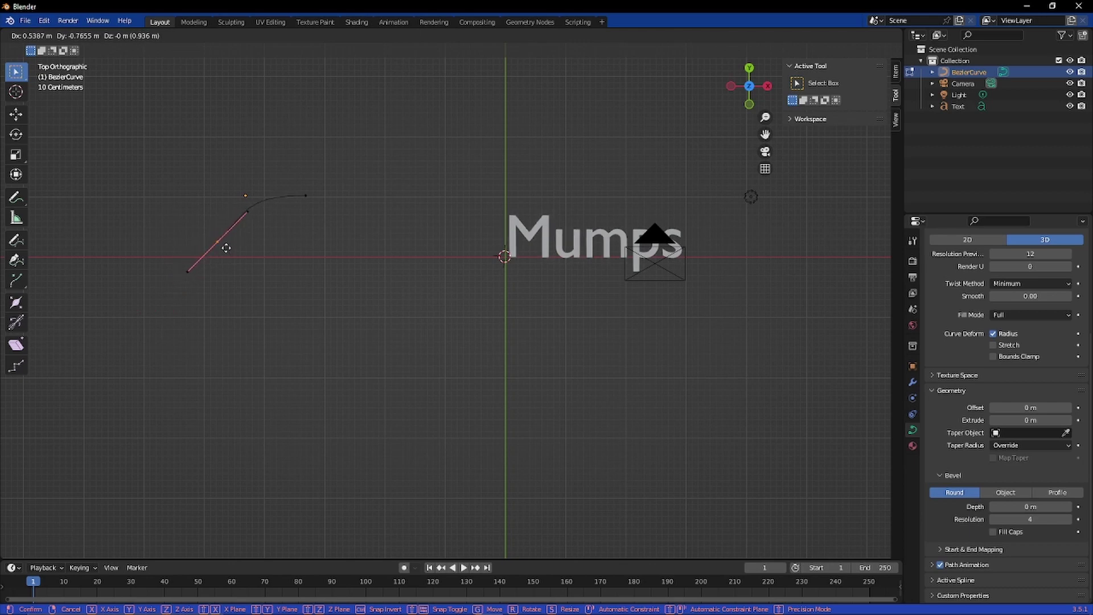
{"action": "left_click", "coordinate": [237, 235]}
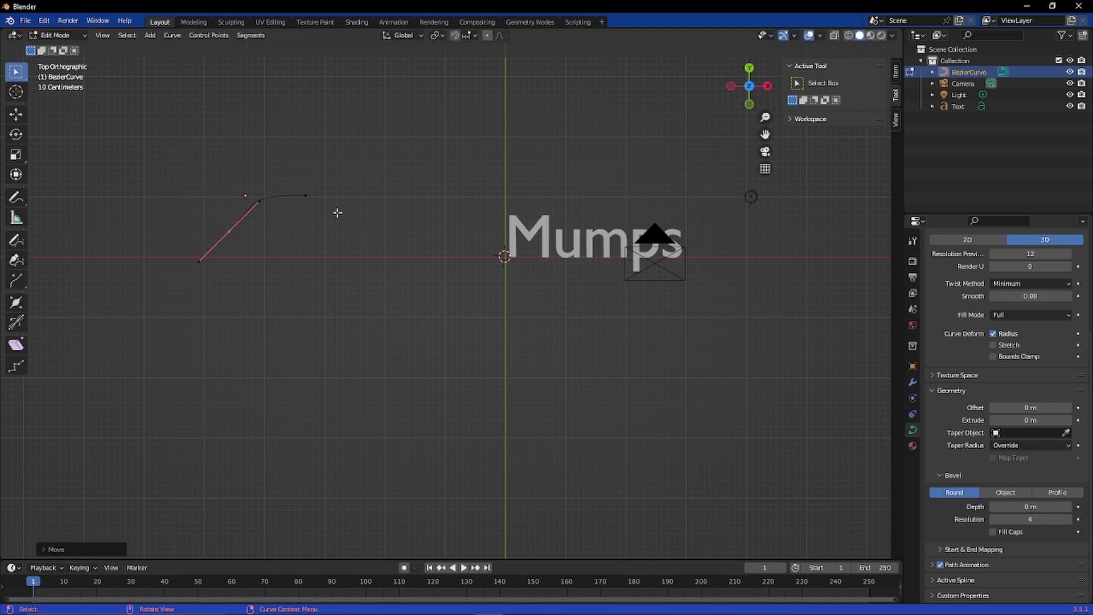
Extend the curve from its right end with a new lower-right control point, and nudge the middle point slightly up and left.
{"action": "right_click", "coordinate": [307, 196], "text": "ctrl"}
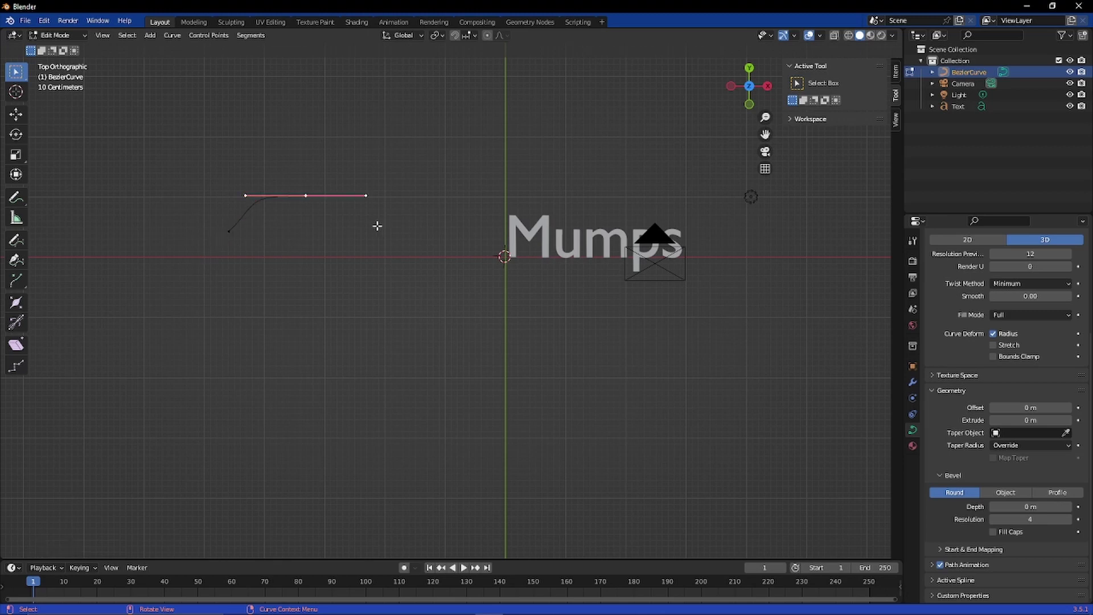
{"action": "key", "text": "g"}
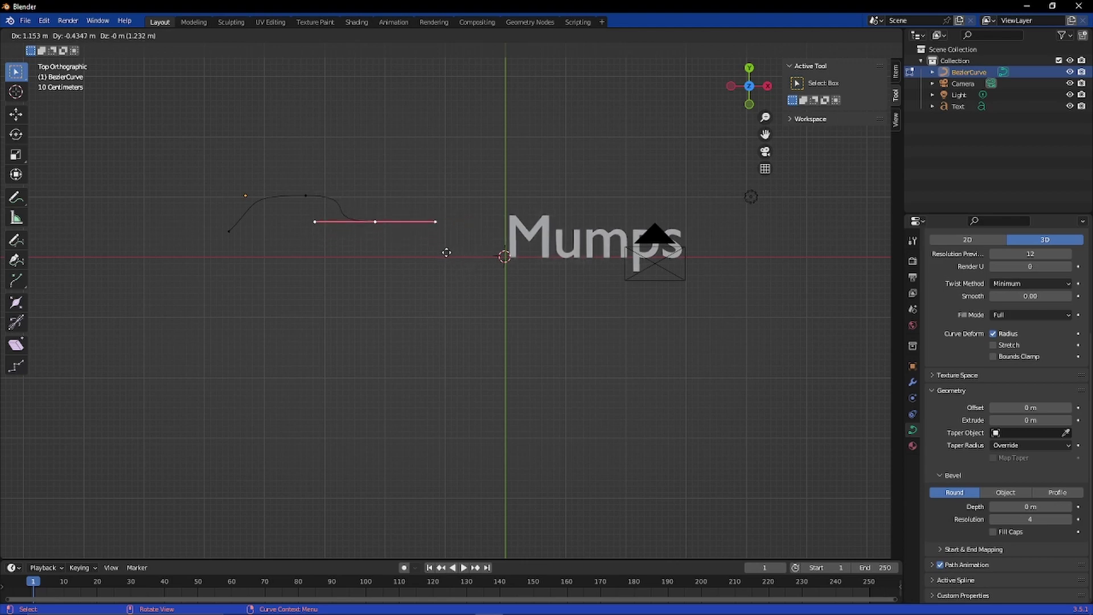
{"action": "left_click", "coordinate": [446, 259]}
{"action": "left_click", "coordinate": [303, 194]}
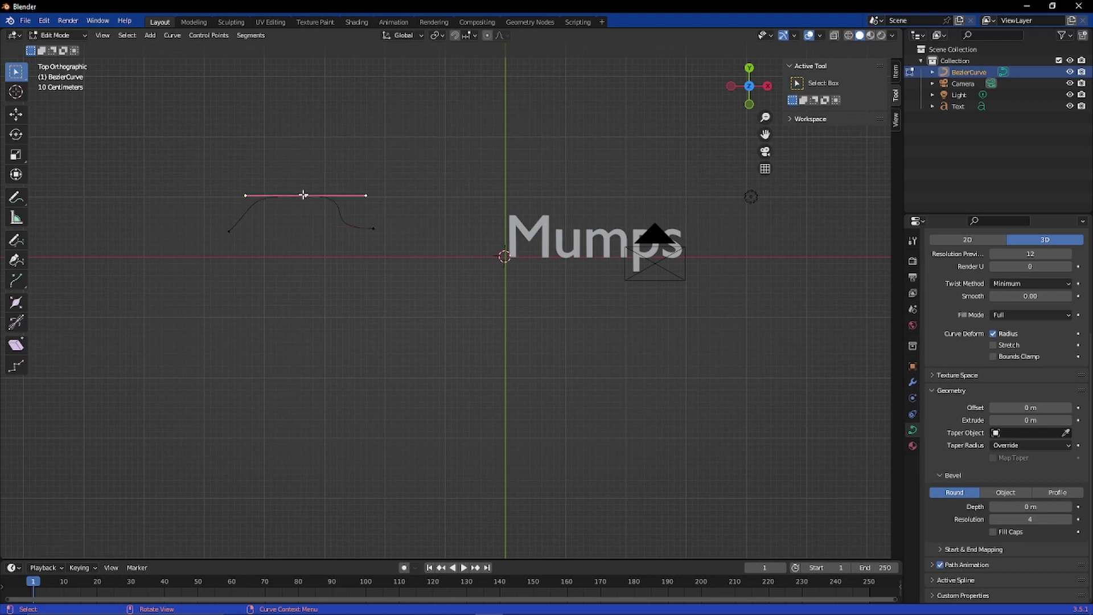
{"action": "key", "text": "f"}
{"action": "key", "text": "g"}
{"action": "left_click", "coordinate": [314, 204]}
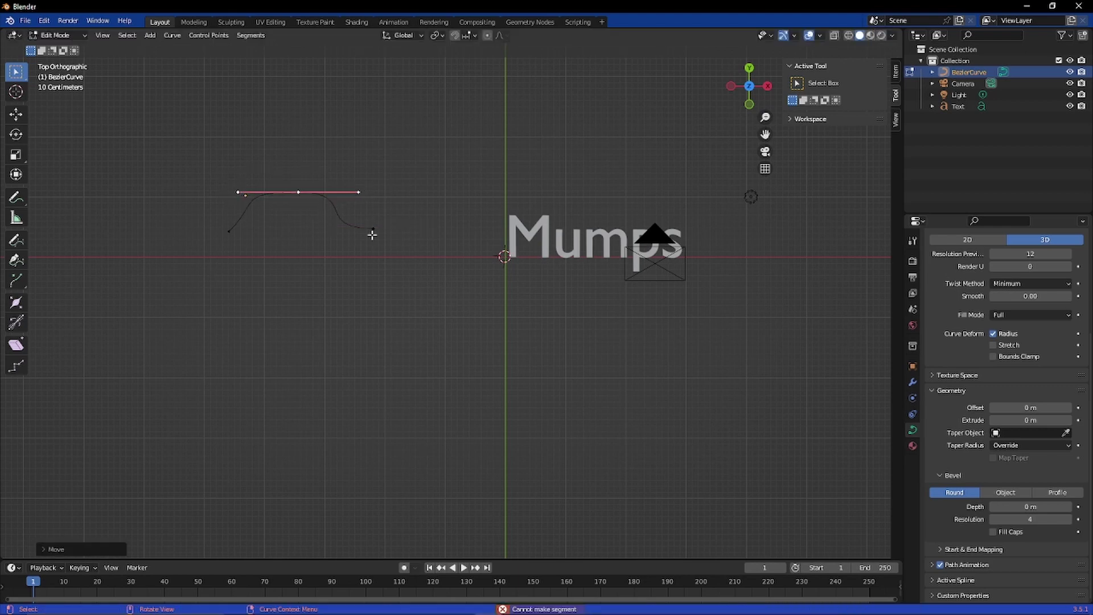
Tilt the new end point's handle downward and nudge the point slightly so the curve forms an arch.
{"action": "left_click", "coordinate": [373, 229]}
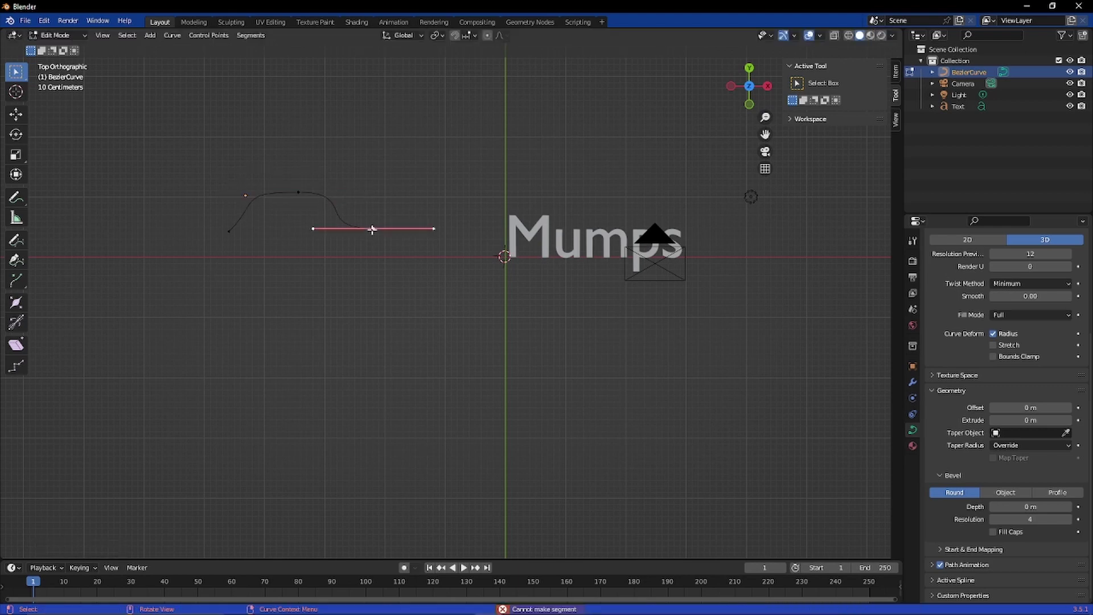
{"action": "left_click", "coordinate": [433, 229]}
{"action": "key", "text": "g"}
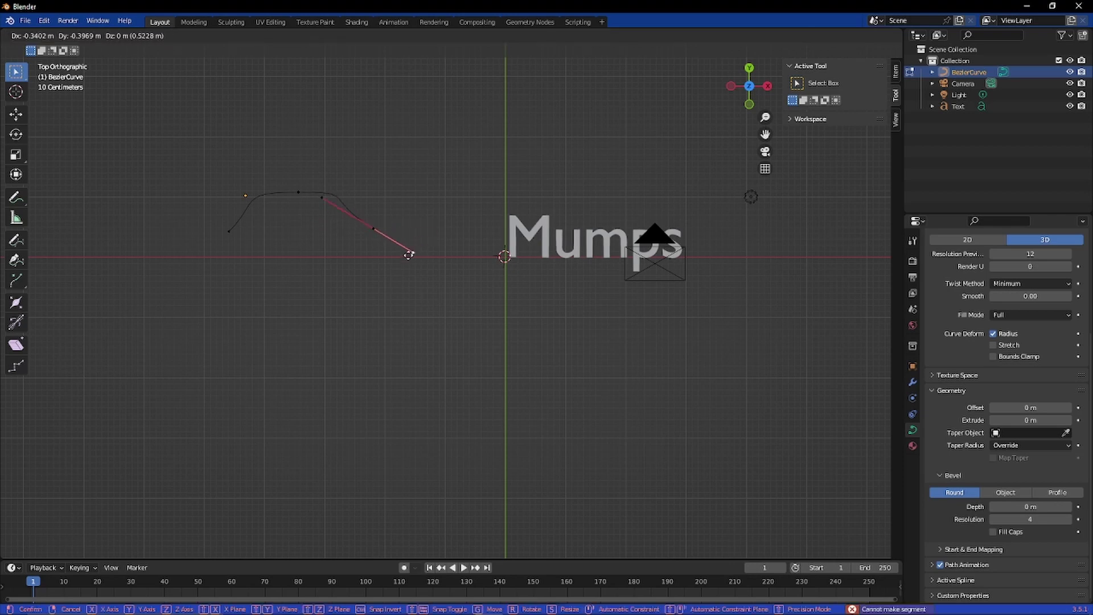
{"action": "left_click", "coordinate": [409, 256]}
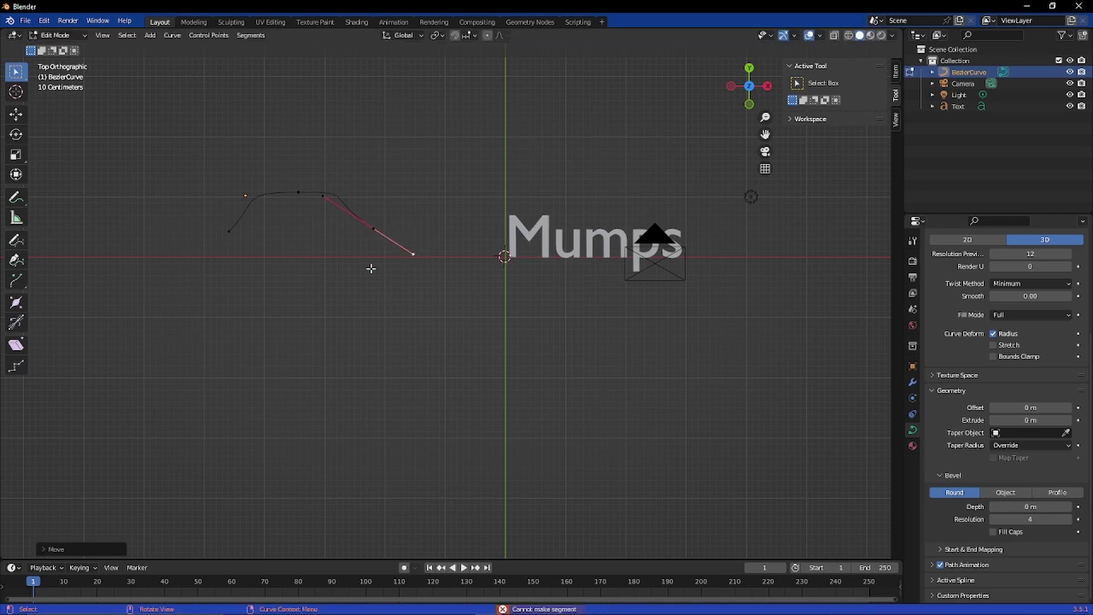
{"action": "left_click", "coordinate": [371, 242]}
{"action": "left_click", "coordinate": [375, 230]}
{"action": "key", "text": "g"}
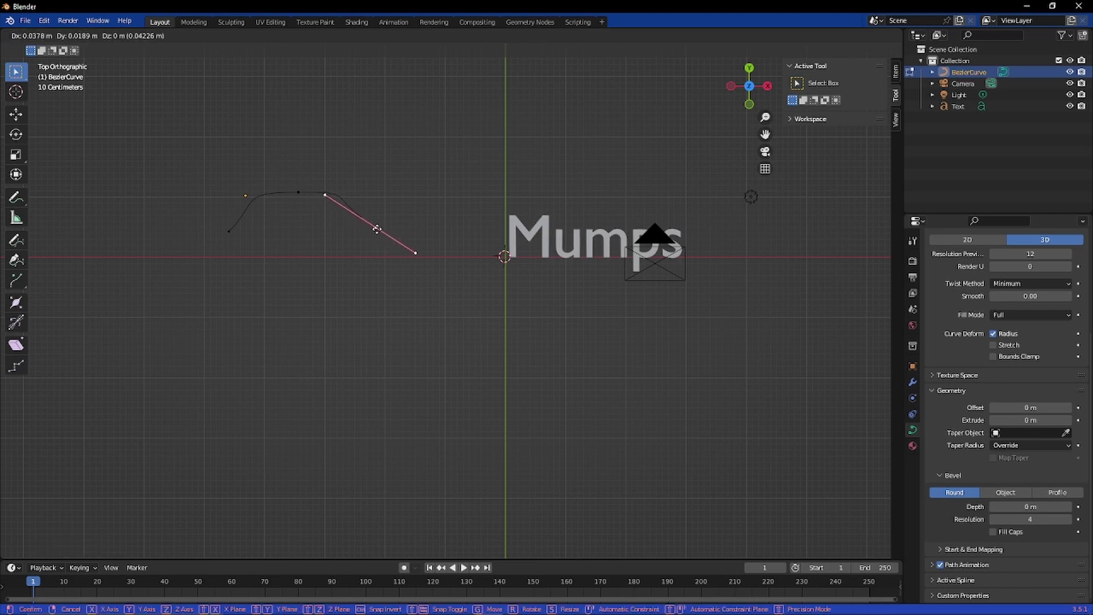
{"action": "left_click", "coordinate": [374, 234]}
{"action": "left_click", "coordinate": [457, 244]}
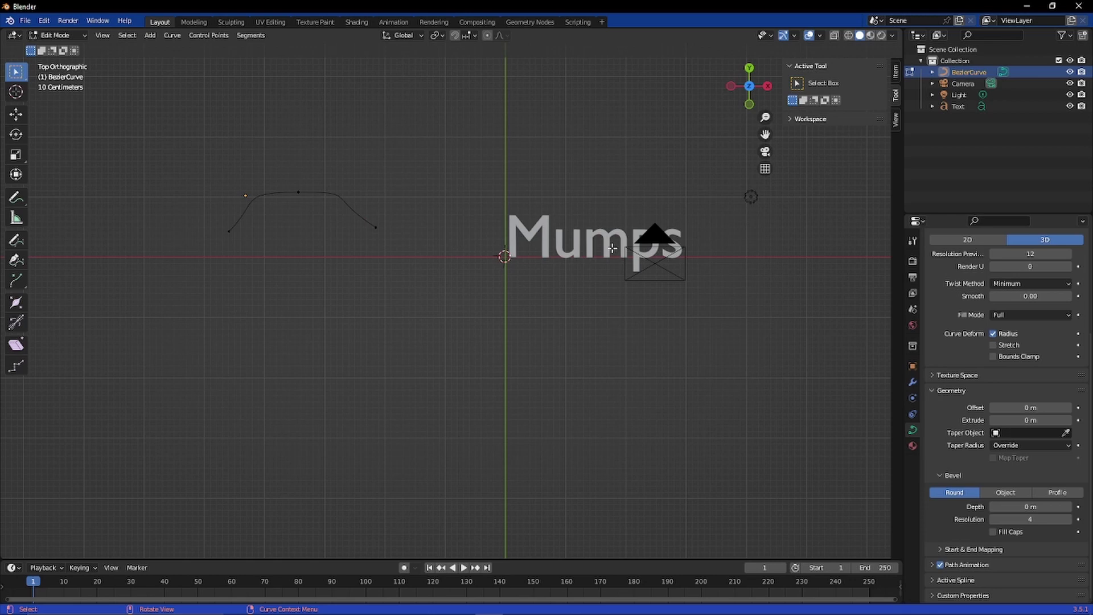
Leave edit mode, select the Mumps text and set its Text on Curve object to BezierCurve.
{"action": "key", "text": "Tab"}
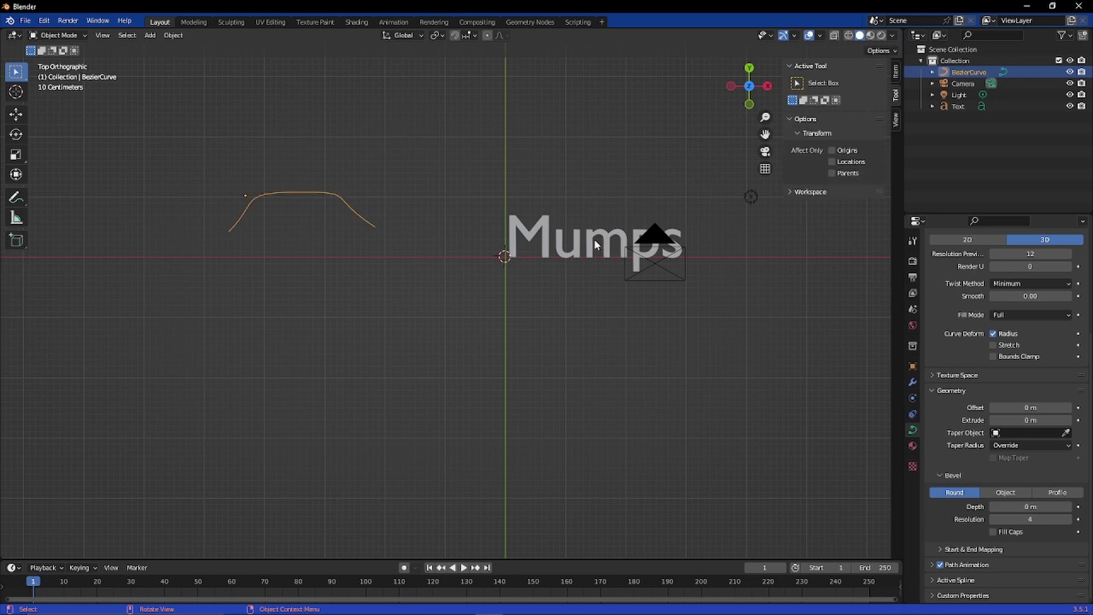
{"action": "left_click", "coordinate": [596, 244]}
{"action": "left_click", "coordinate": [1065, 526]}
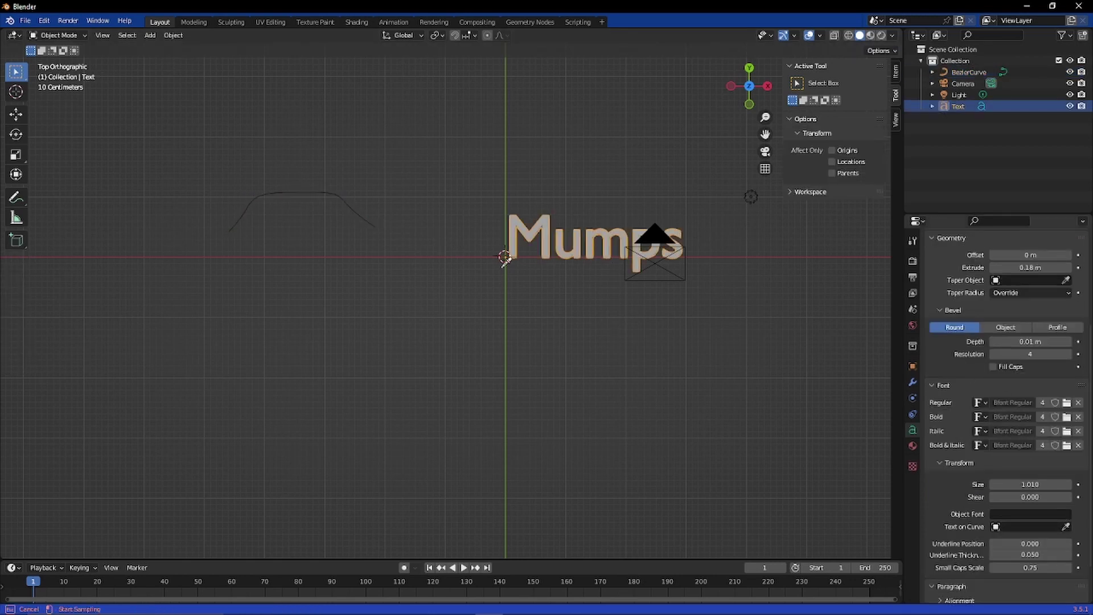
{"action": "left_click", "coordinate": [330, 192]}
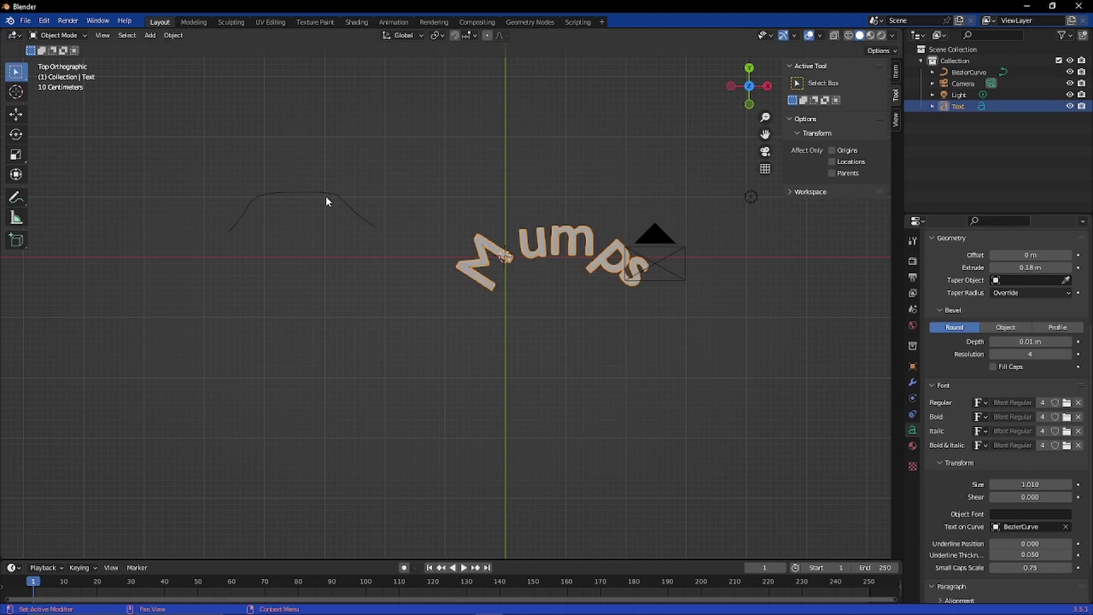
{"action": "scroll", "coordinate": [620, 322], "scroll_direction": "up", "scroll_amount": 4}
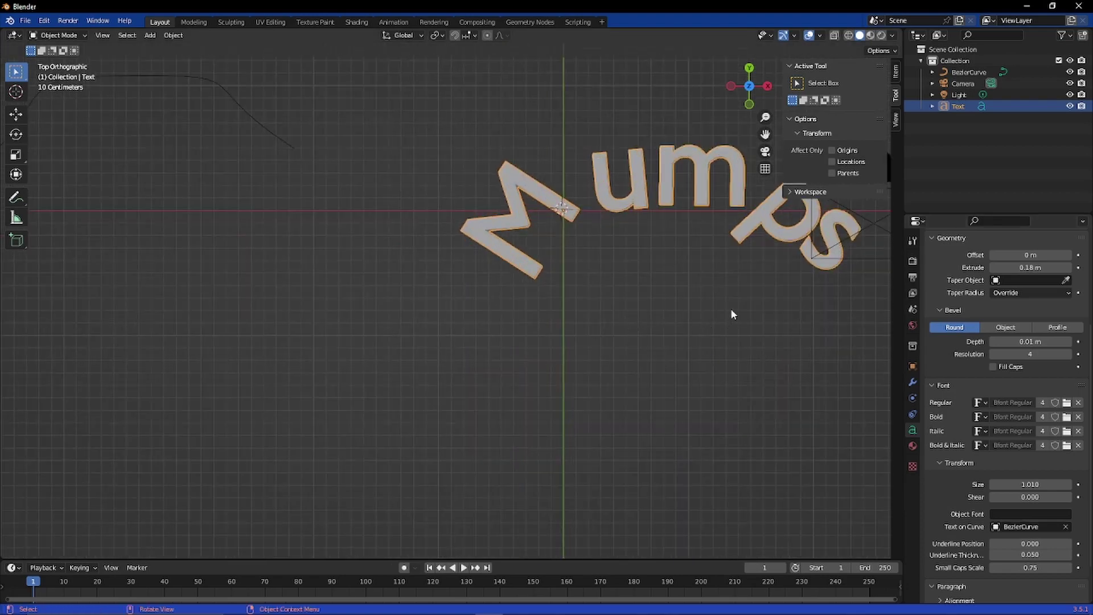
{"action": "scroll", "coordinate": [732, 311], "scroll_direction": "down", "scroll_amount": 3}
Edit the Bezier curve and move its right end control point further down and to the right.
{"action": "key", "text": "Tab"}
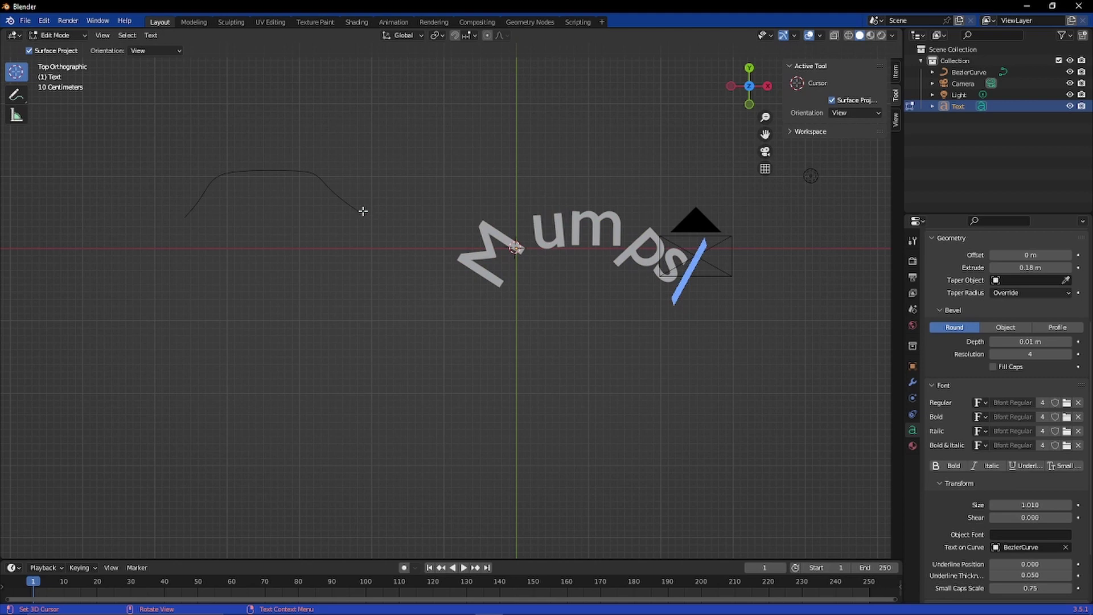
{"action": "key", "text": "Tab"}
{"action": "left_click", "coordinate": [343, 199]}
{"action": "key", "text": "Tab"}
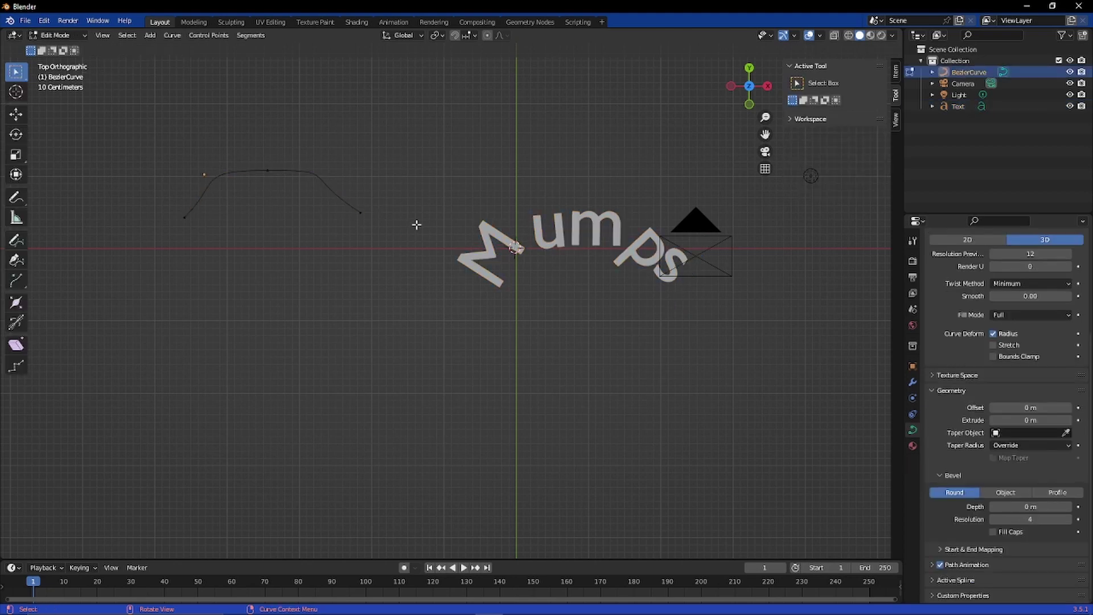
{"action": "left_click", "coordinate": [361, 214]}
{"action": "key", "text": "g"}
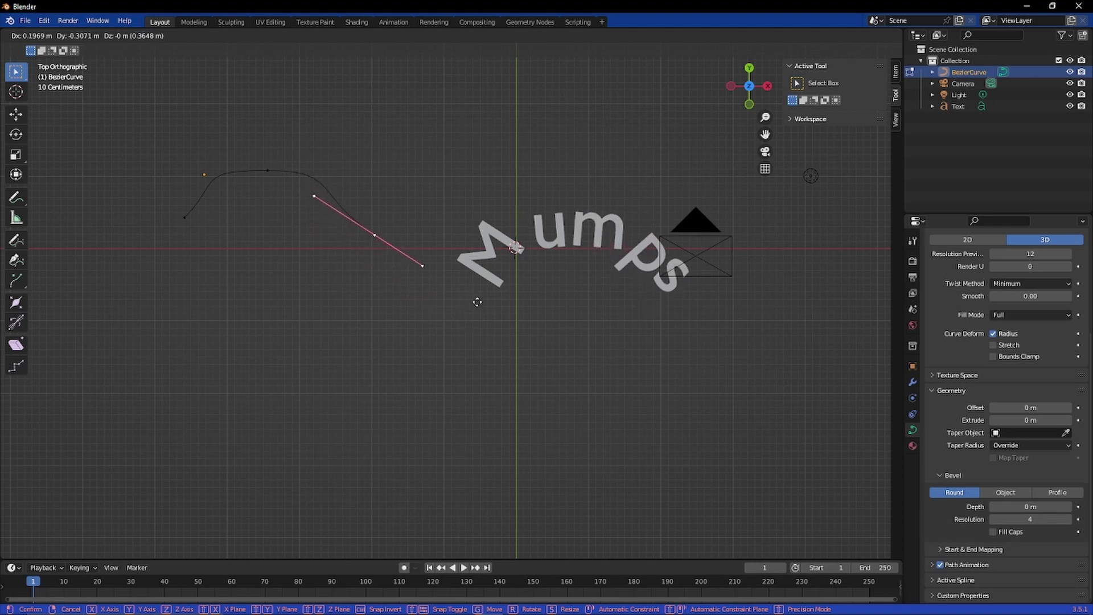
{"action": "left_click", "coordinate": [490, 307]}
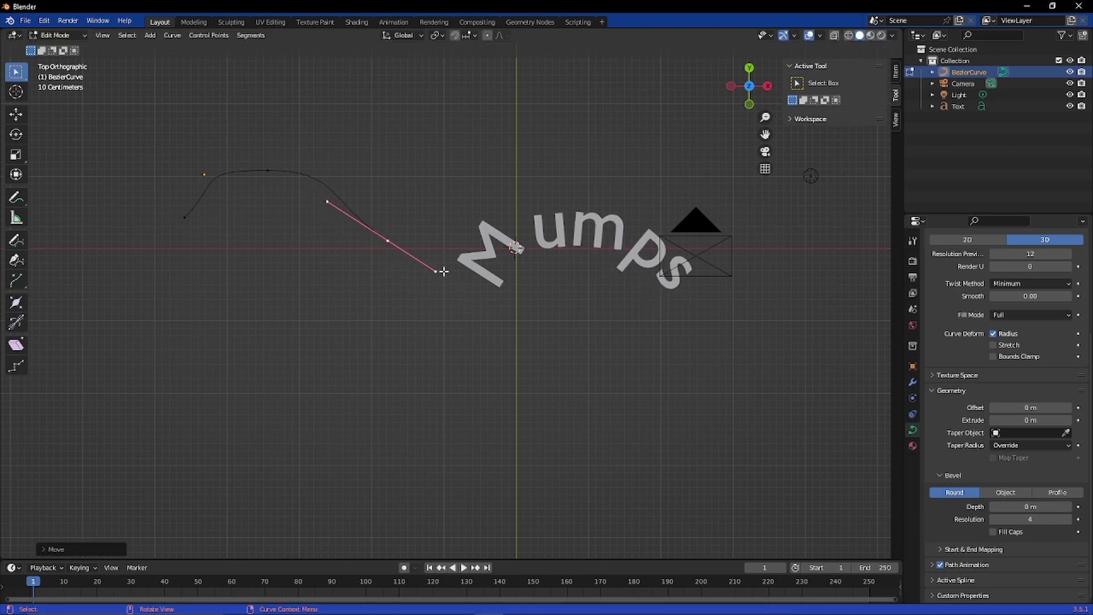
Swing the right end point's handle to a steeper downward angle and deselect the curve's points.
{"action": "left_click", "coordinate": [436, 273]}
{"action": "key", "text": "f"}
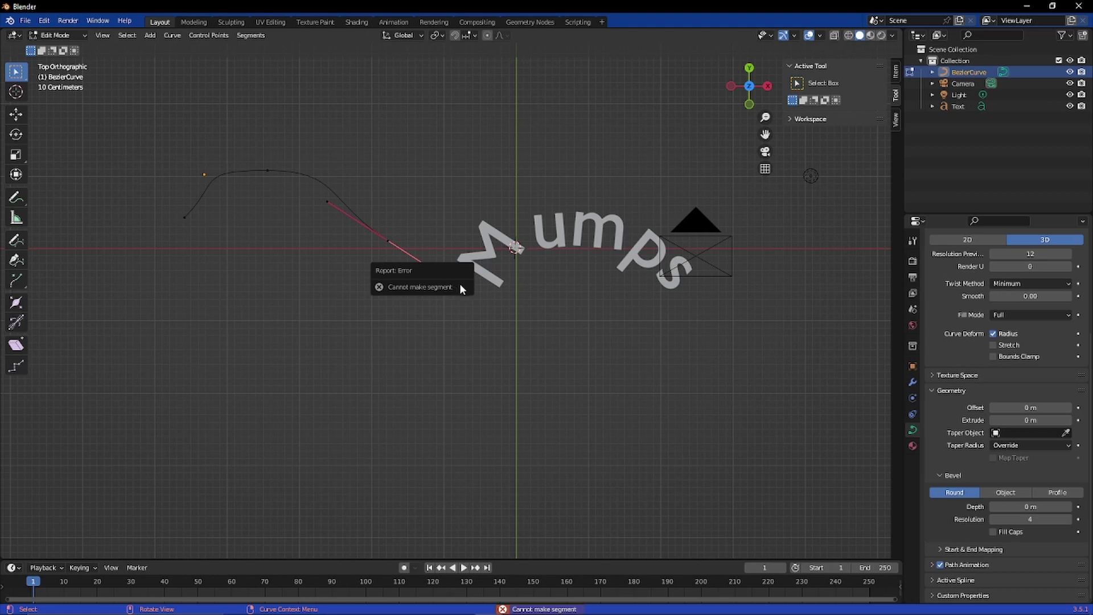
{"action": "key", "text": "g"}
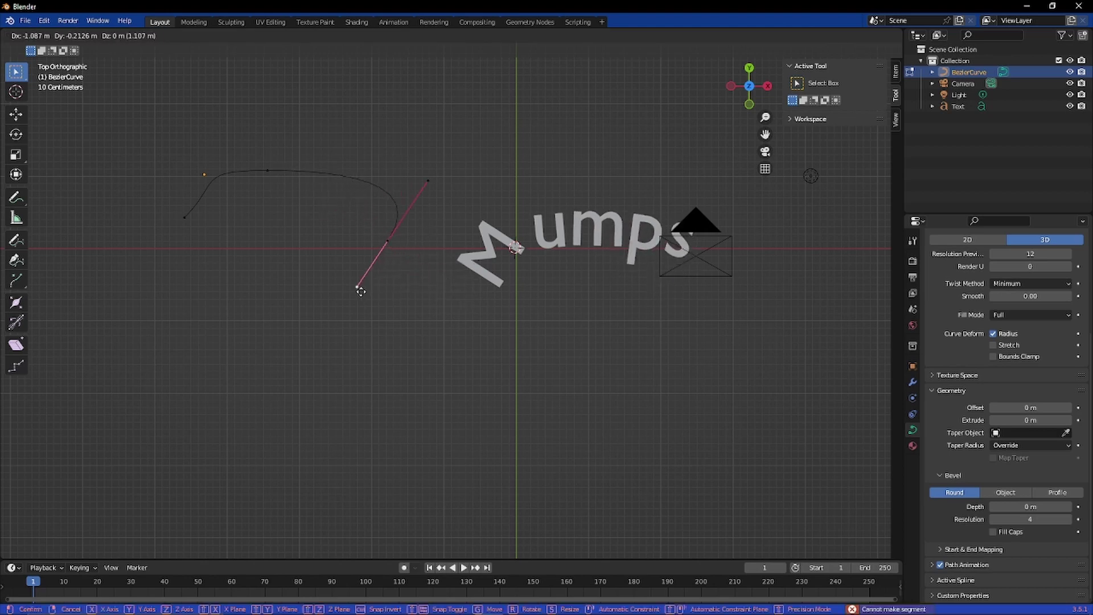
{"action": "left_click", "coordinate": [414, 276]}
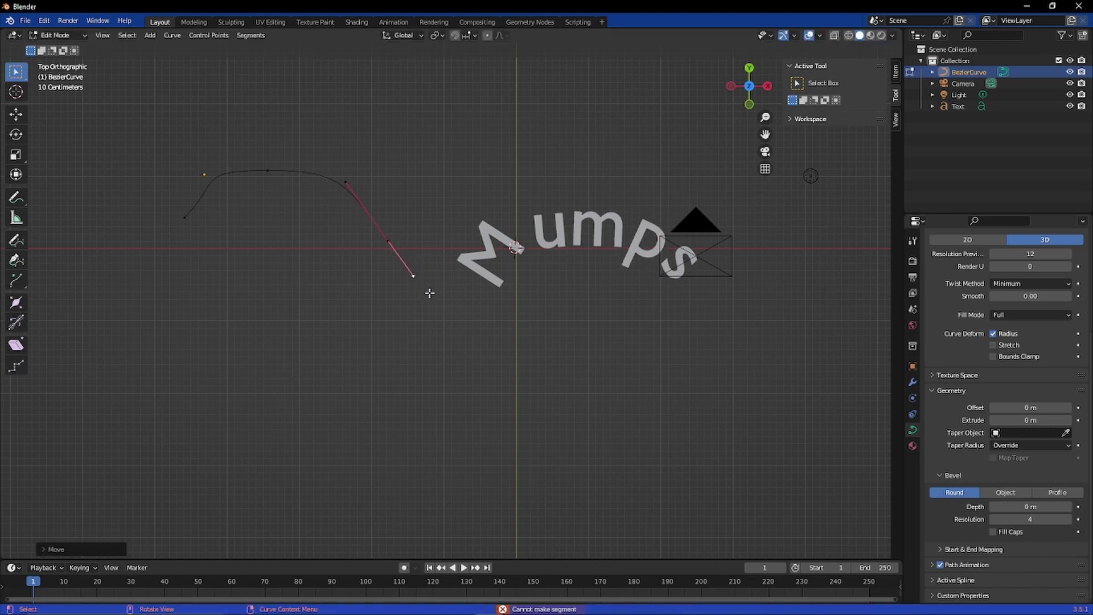
{"action": "left_click", "coordinate": [409, 315]}
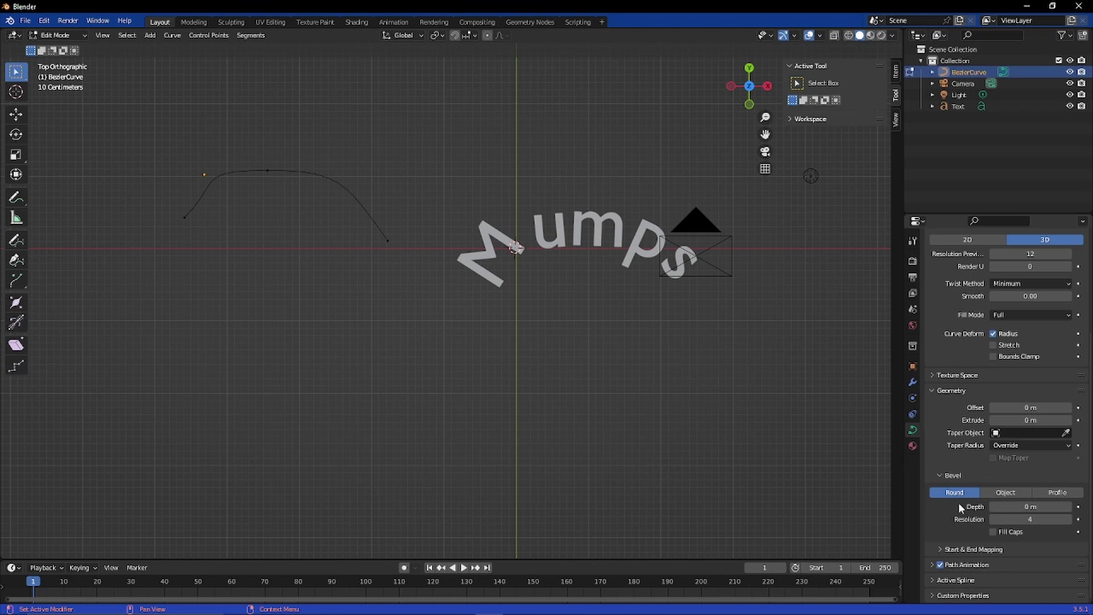
Select the Mumps text in object mode, set its Underline Position to 0.800 and enter its edit mode.
{"action": "scroll", "coordinate": [988, 523], "scroll_direction": "up", "scroll_amount": 1}
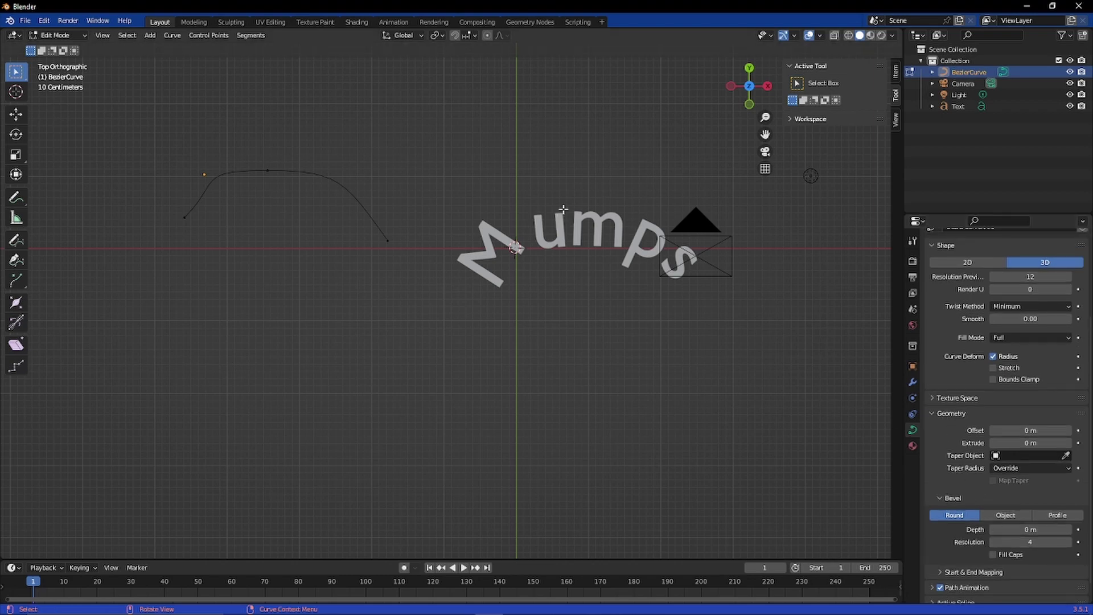
{"action": "key", "text": "Tab"}
{"action": "left_click", "coordinate": [579, 215]}
{"action": "scroll", "coordinate": [987, 502], "scroll_direction": "down", "scroll_amount": 10}
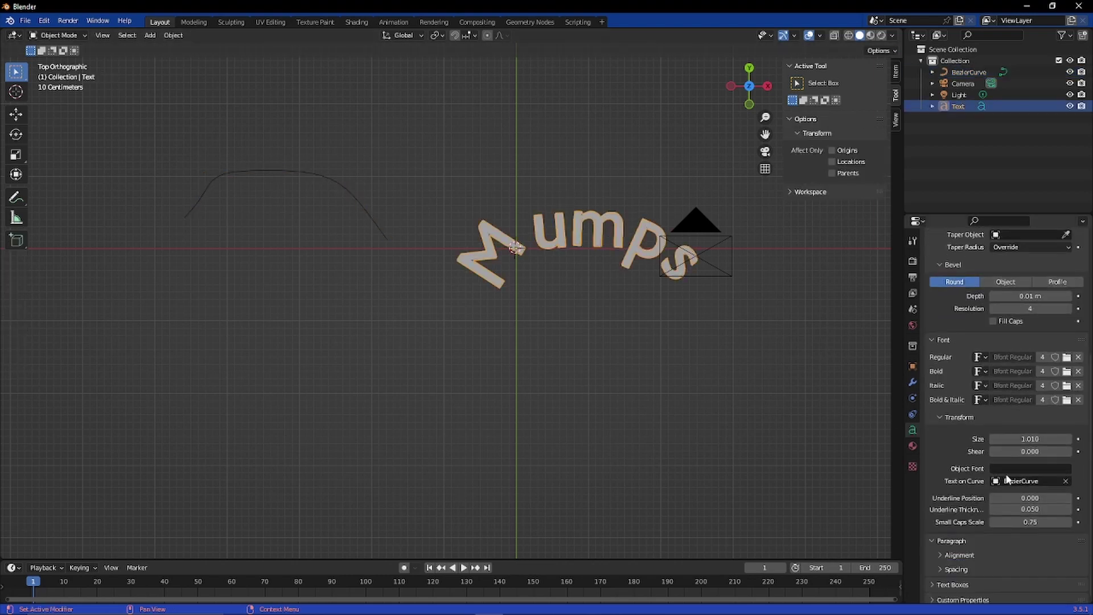
{"action": "left_click_drag", "start_coordinate": [988, 495], "coordinate": [1024, 494]}
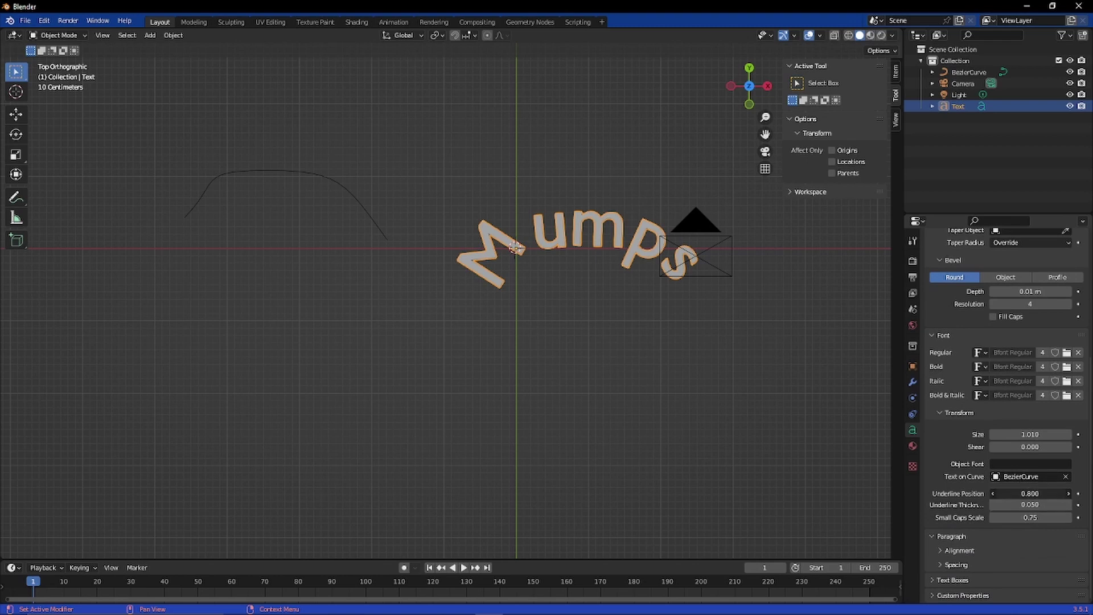
{"action": "left_click", "coordinate": [1013, 494]}
{"action": "type", "text": "-0.2"}
{"action": "key", "text": "Escape"}
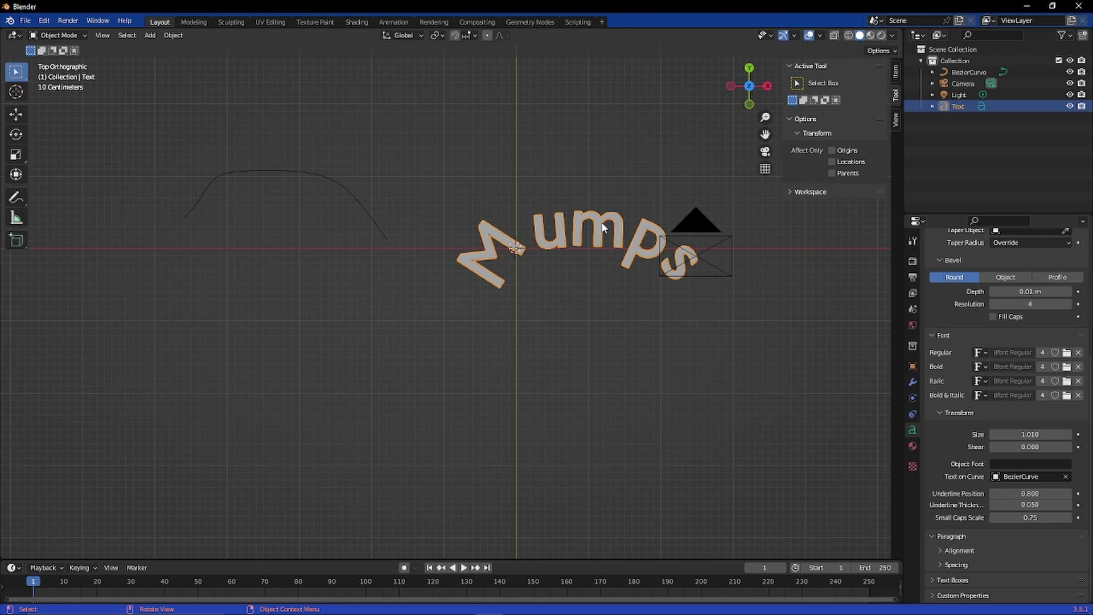
{"action": "key", "text": "ctrl"}
{"action": "key", "text": "Tab"}
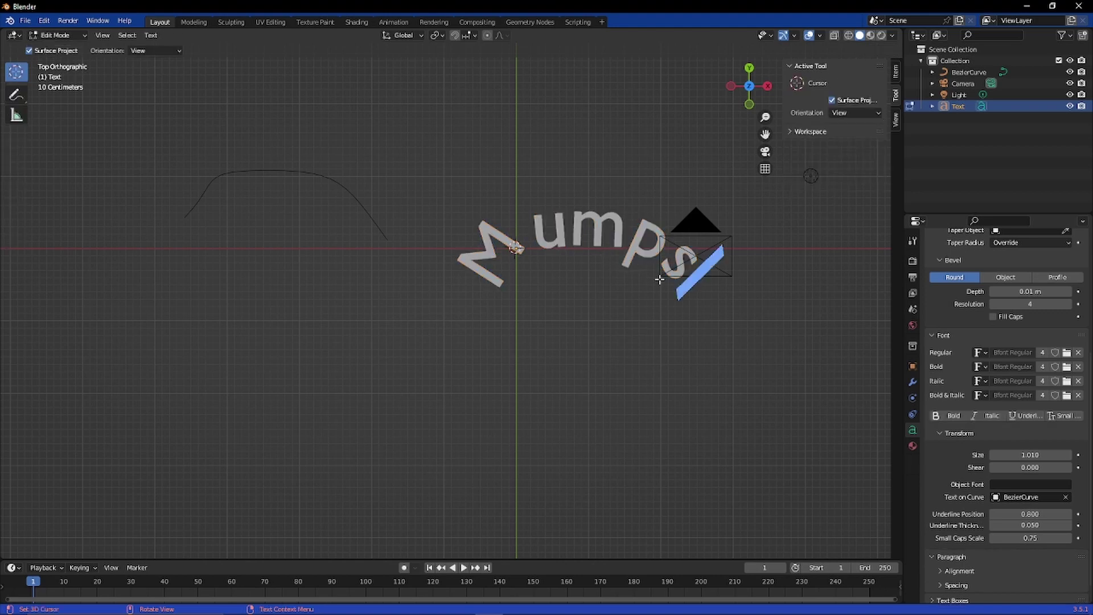
{"action": "type", "text": "s"}
{"action": "key", "text": "Left"}
{"action": "key", "text": "Left"}
{"action": "key", "text": "Left"}
{"action": "key", "text": "Left"}
{"action": "key", "text": "Left"}
{"action": "key", "text": "Left"}
{"action": "key", "text": "Right"}
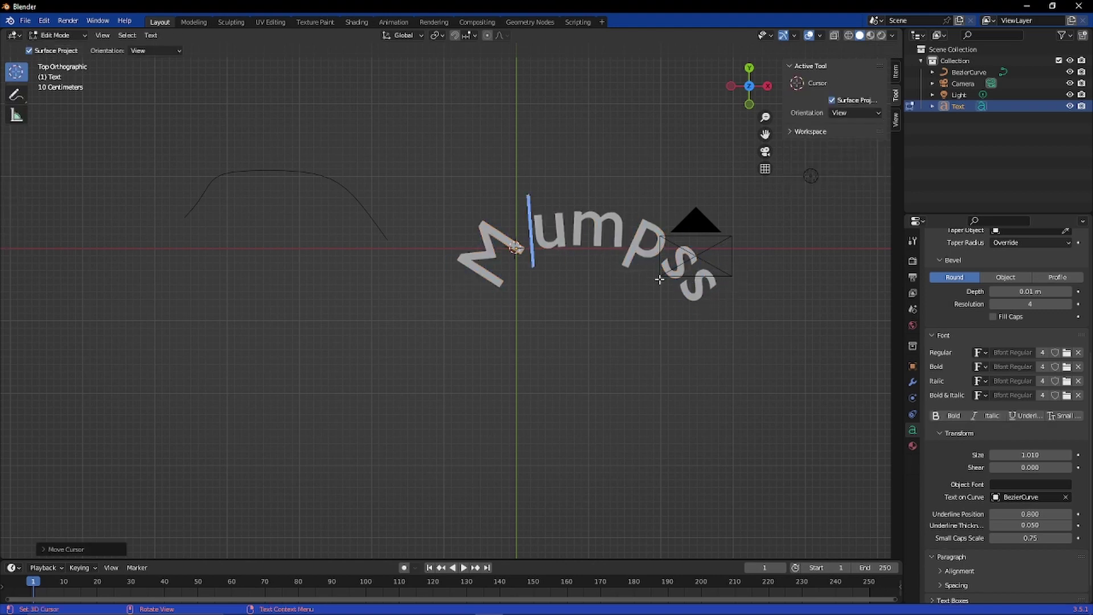
{"action": "key", "text": "Right"}
{"action": "key", "text": "Right"}
{"action": "key", "text": "Right"}
{"action": "key", "text": "Right"}
{"action": "key", "text": "Right"}
{"action": "key", "text": "BackSpace"}
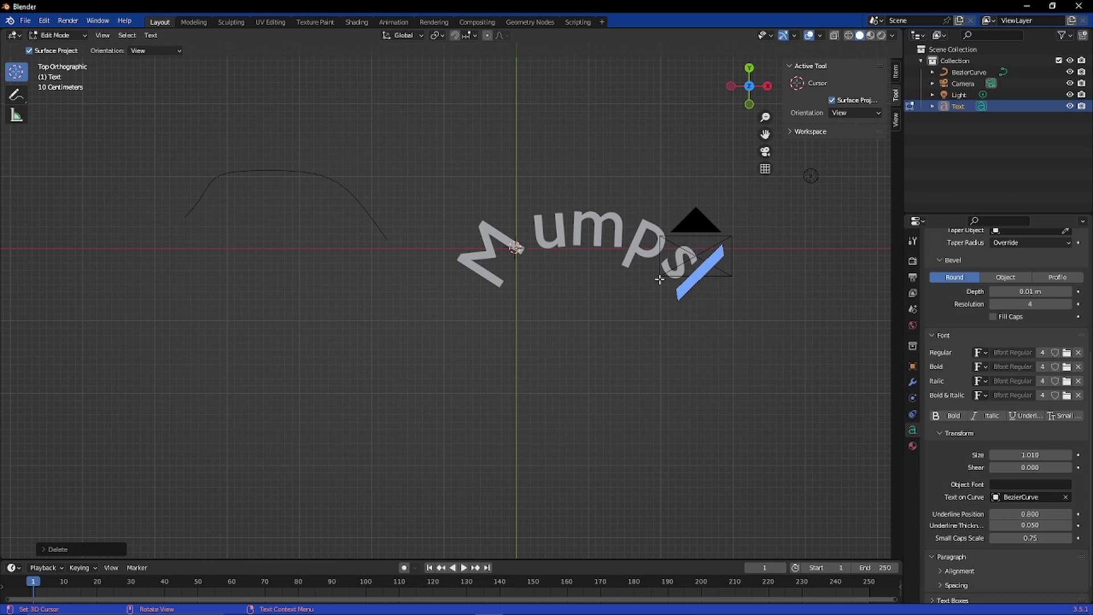
Select all the letters of the Mumps text and underline them.
{"action": "key", "text": "shift+Left"}
{"action": "key", "text": "shift+Left"}
{"action": "key", "text": "shift+Left"}
{"action": "key", "text": "shift+Left"}
{"action": "key", "text": "shift+Left"}
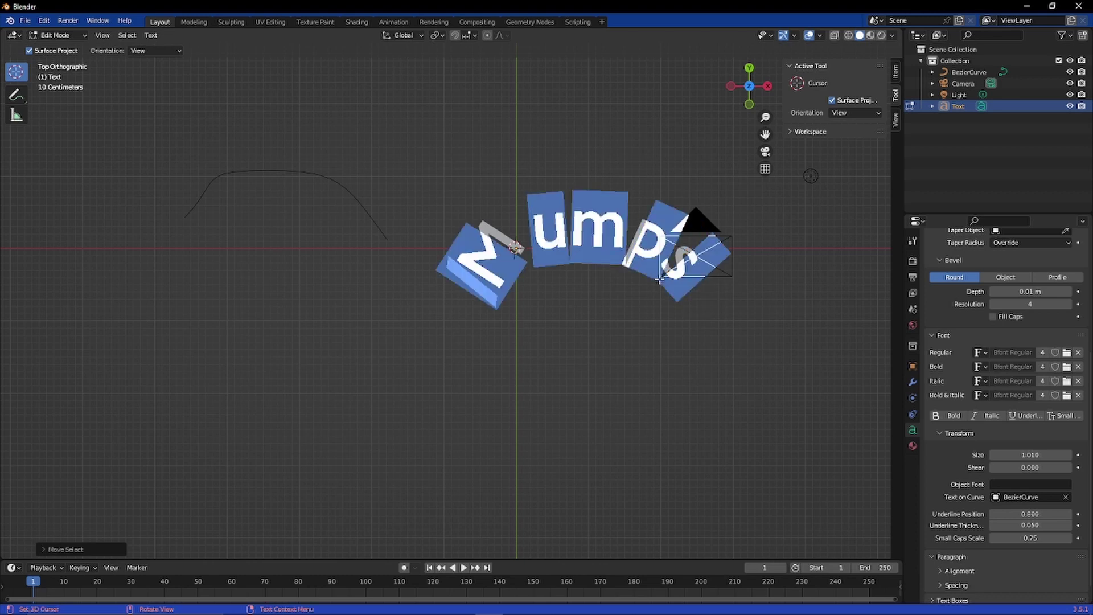
{"action": "key", "text": "ctrl+u"}
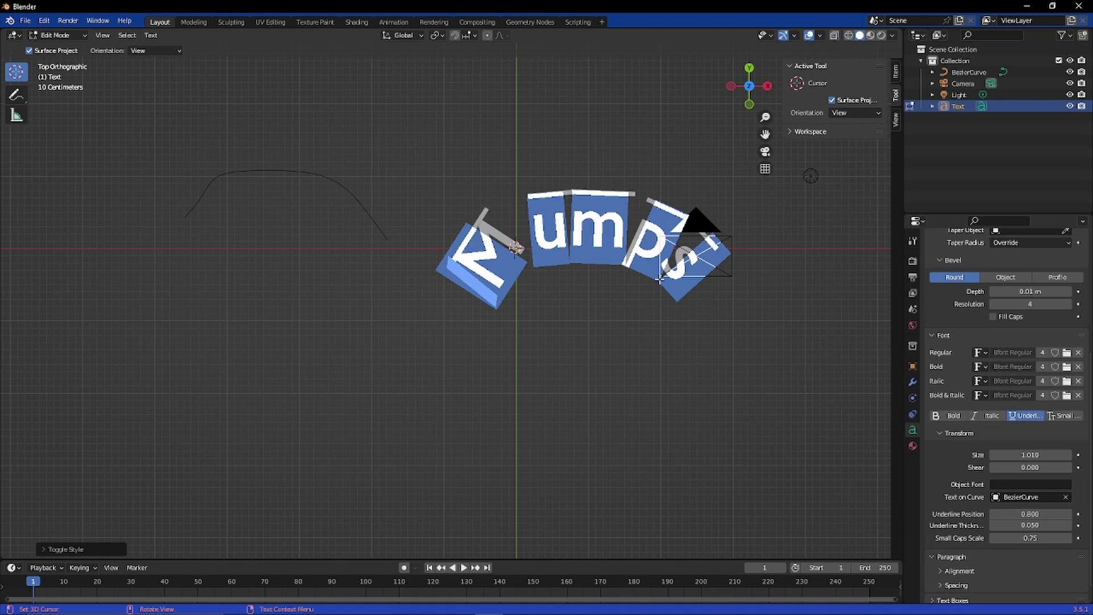
Set the text's Underline Position to 0.000 and its Small Caps Scale to 0.86.
{"action": "mouse_move", "coordinate": [693, 337]}
{"action": "middle_mouse_down"}
{"action": "mouse_move", "coordinate": [570, 223]}
{"action": "mouse_move", "coordinate": [452, 214]}
{"action": "mouse_move", "coordinate": [515, 347]}
{"action": "mouse_move", "coordinate": [598, 319]}
{"action": "mouse_move", "coordinate": [695, 334]}
{"action": "middle_mouse_up"}
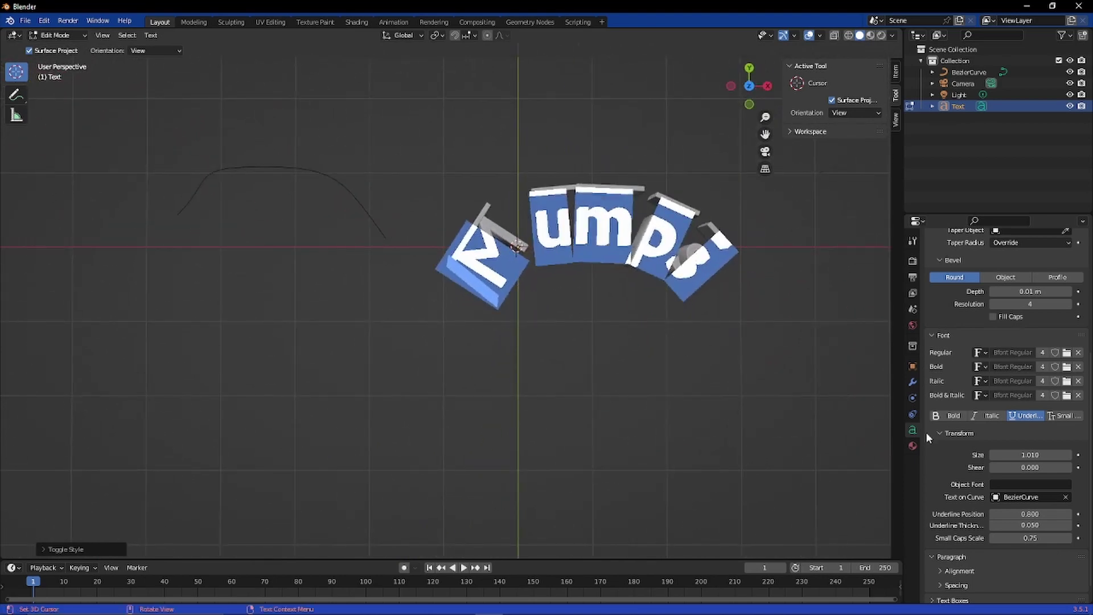
{"action": "left_click_drag", "start_coordinate": [1027, 538], "coordinate": [1024, 514]}
{"action": "left_click", "coordinate": [834, 441]}
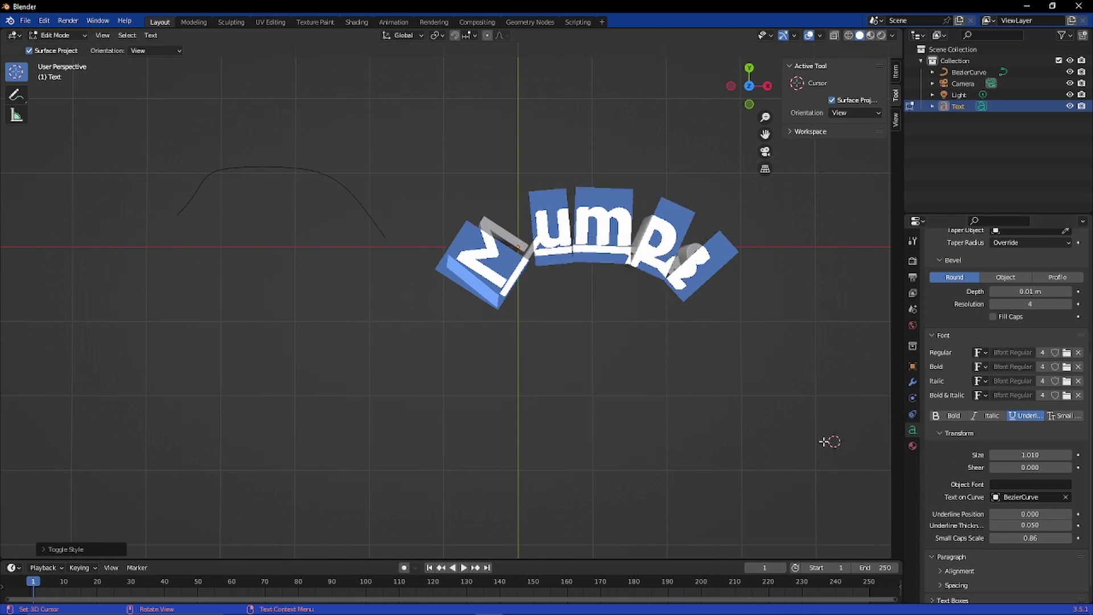
{"action": "left_click", "coordinate": [289, 206]}
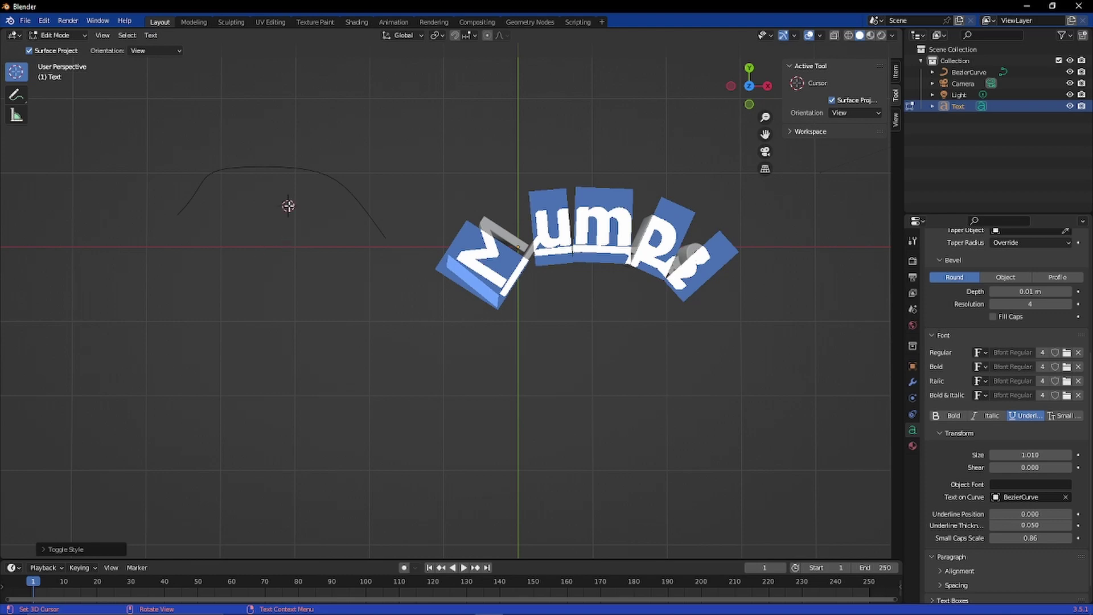
{"action": "left_click", "coordinate": [394, 160]}
{"action": "key", "text": "ctrl+BackSpace"}
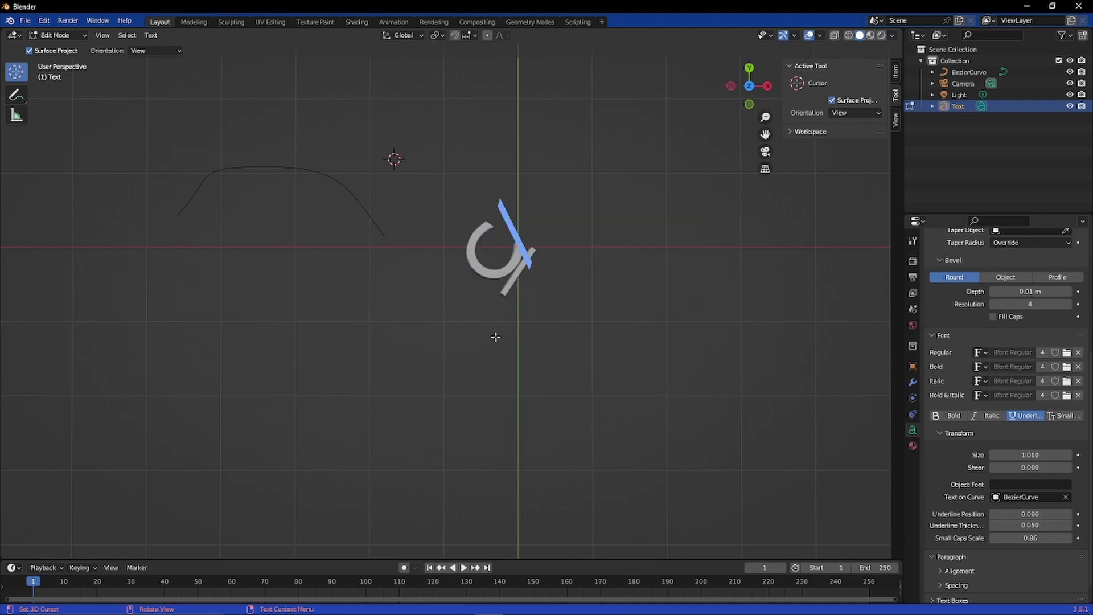
{"action": "key", "text": "ctrl+z"}
{"action": "left_click", "coordinate": [510, 330]}
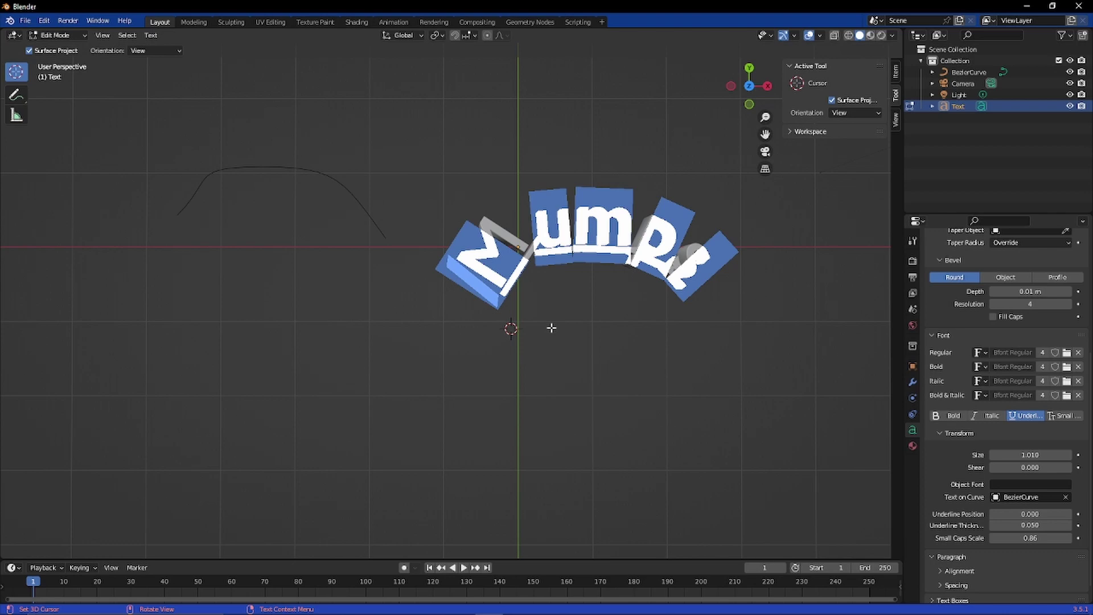
Deselect the letters of the Mumps text and return to object mode.
{"action": "left_click", "coordinate": [533, 113]}
{"action": "left_click", "coordinate": [771, 266]}
{"action": "left_click", "coordinate": [503, 187]}
{"action": "key", "text": "shift+Right"}
{"action": "key", "text": "shift+End"}
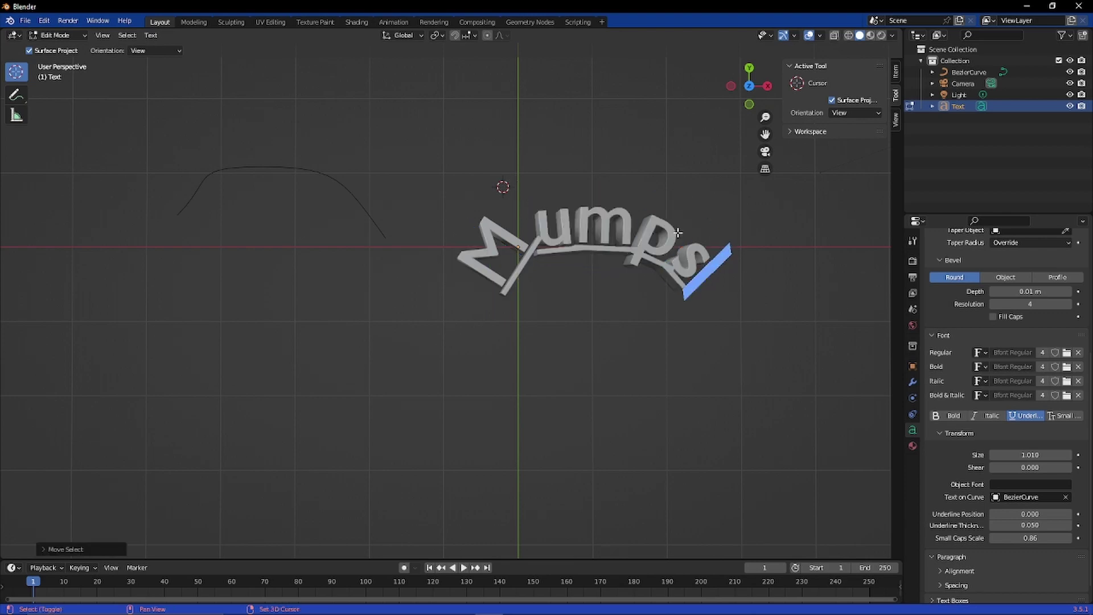
{"action": "key", "text": "Home"}
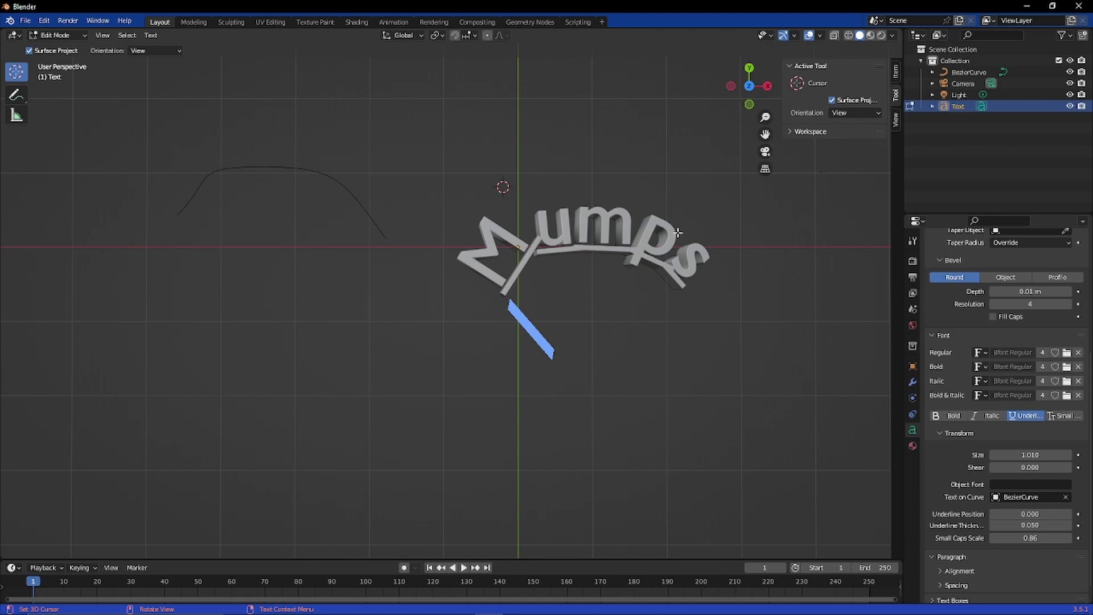
{"action": "key", "text": "End"}
{"action": "key", "text": "BackSpace"}
{"action": "key", "text": "Tab"}
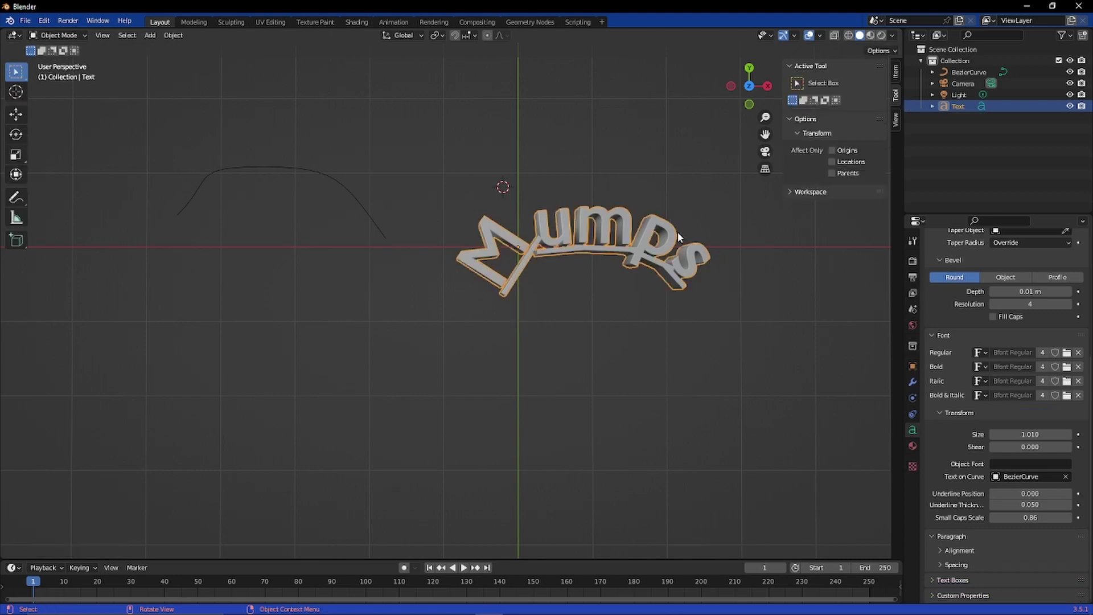
Delete the Bezier curve that the Mumps text follows.
{"action": "middle_click_drag", "start_coordinate": [582, 353], "coordinate": [523, 143]}
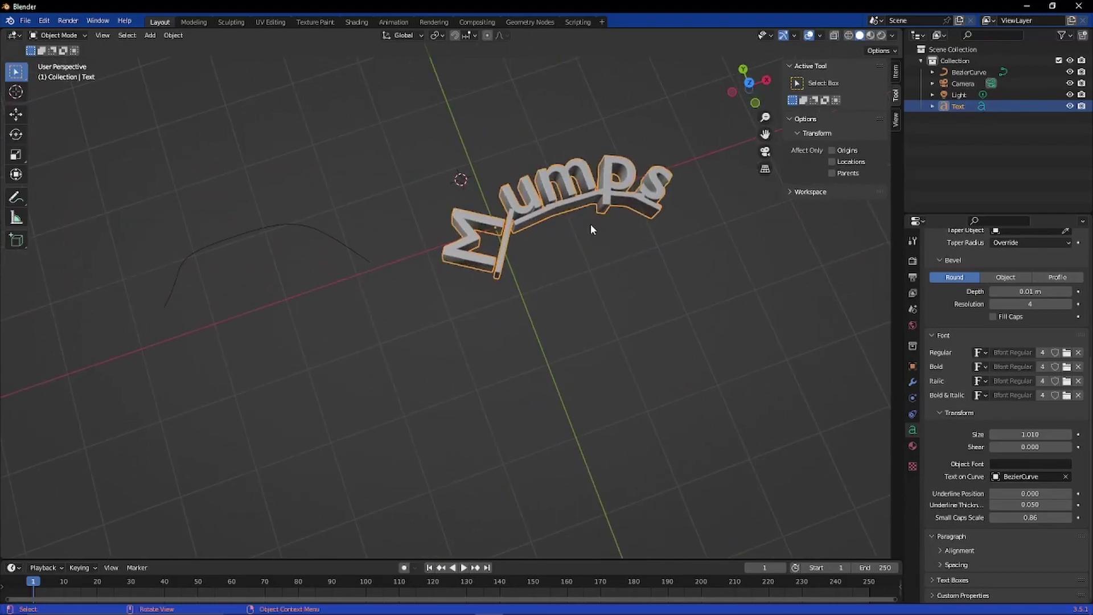
{"action": "middle_click_drag", "start_coordinate": [590, 229], "coordinate": [557, 257]}
{"action": "left_click", "coordinate": [325, 196]}
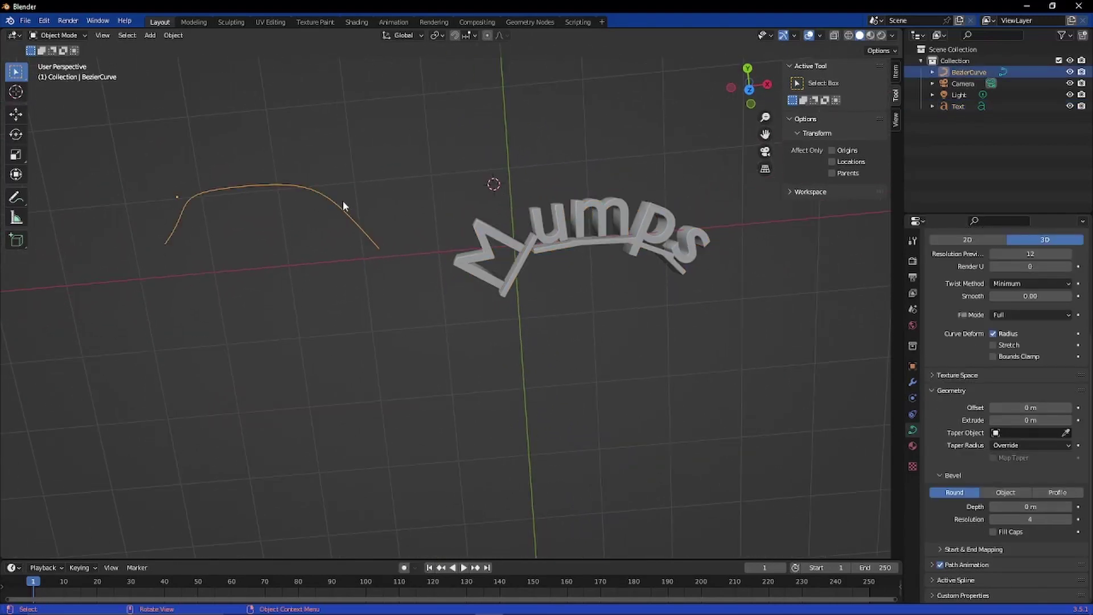
{"action": "key", "text": "Delete"}
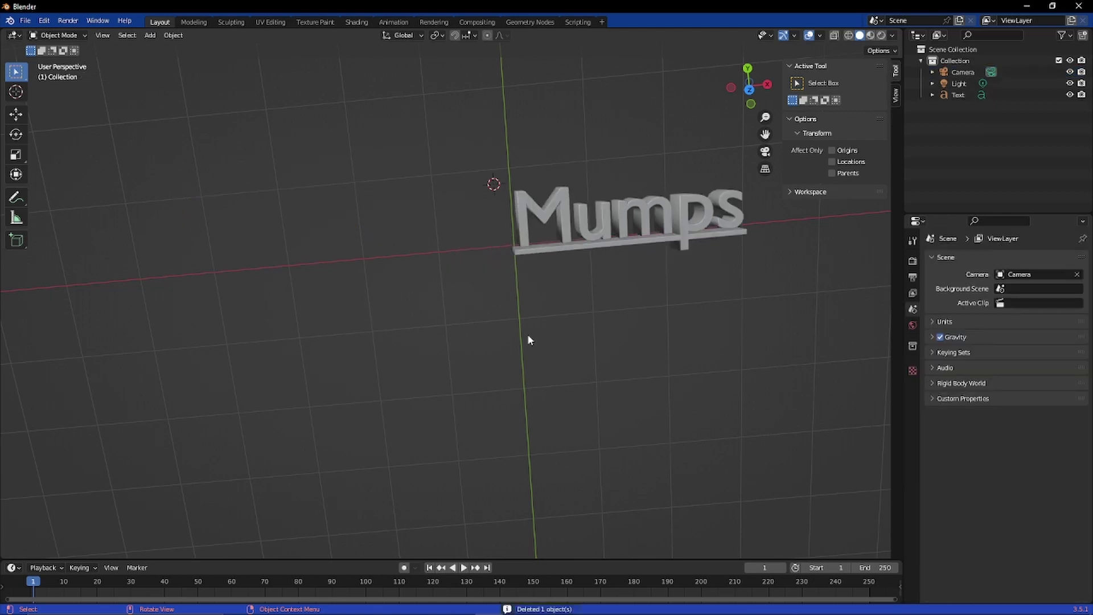
Switch to the top view and hide the camera in the viewport.
{"action": "key", "text": "KP_7"}
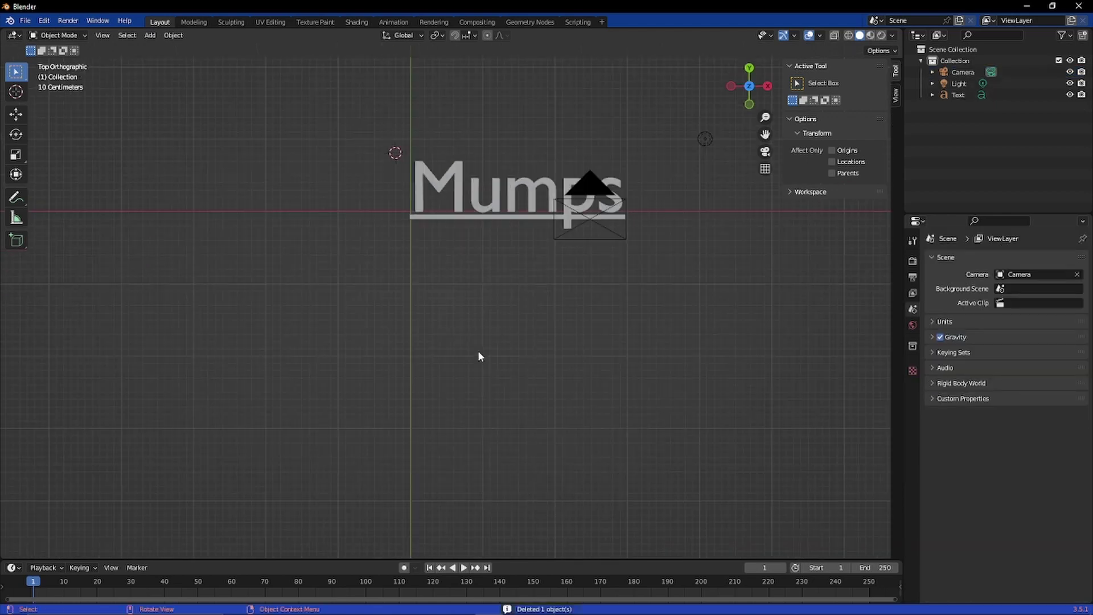
{"action": "scroll", "coordinate": [546, 293], "scroll_direction": "up", "scroll_amount": 3}
{"action": "scroll", "coordinate": [598, 272], "scroll_direction": "down", "scroll_amount": 3}
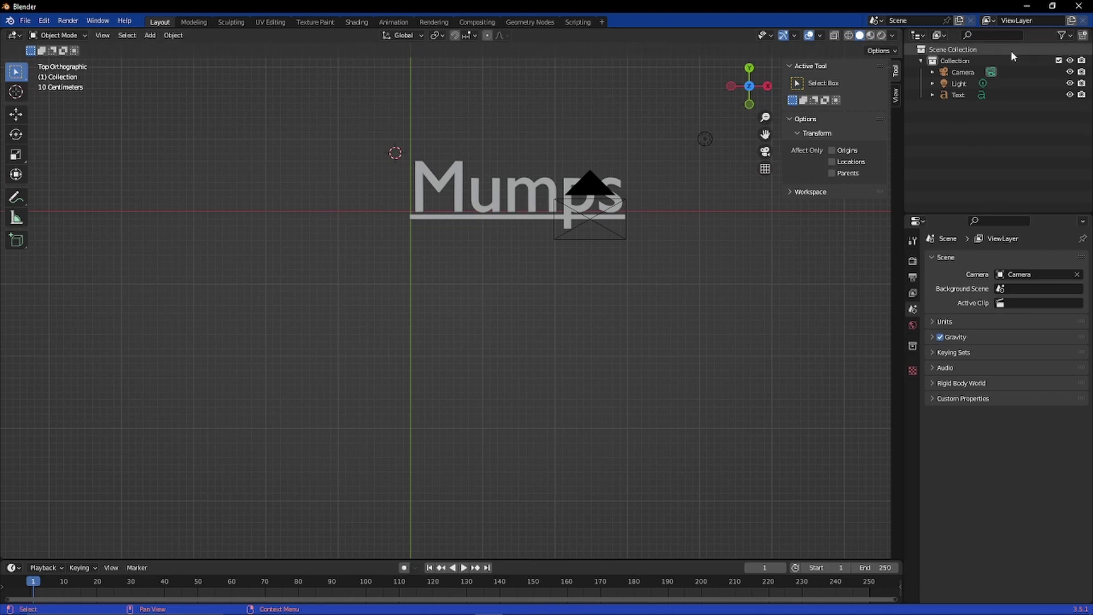
{"action": "left_click", "coordinate": [1069, 71]}
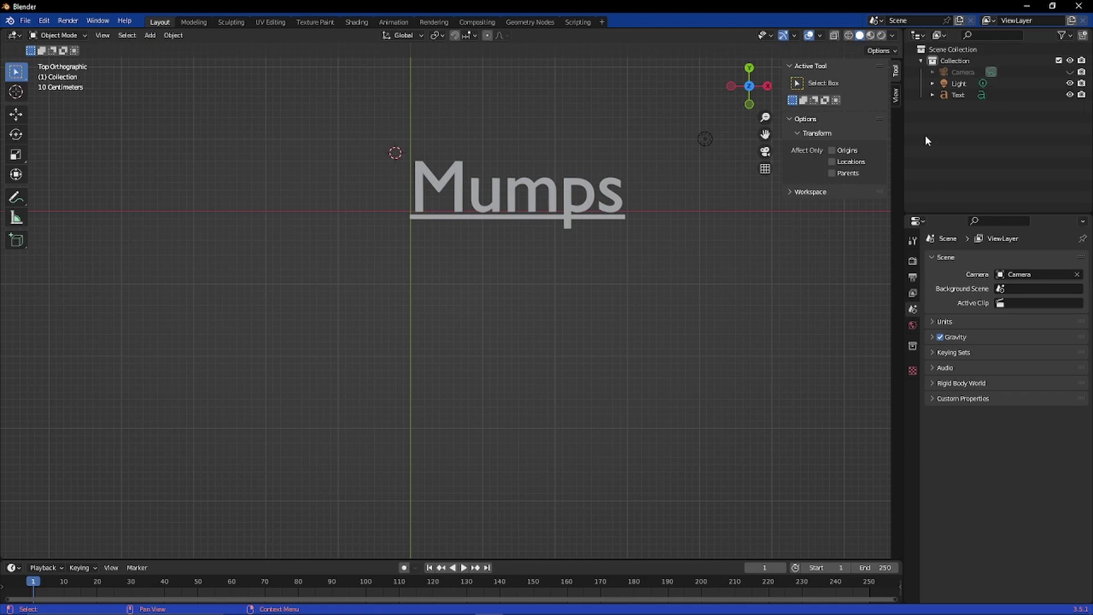
{"action": "scroll", "coordinate": [681, 251], "scroll_direction": "up", "scroll_amount": 2}
{"action": "middle_click_drag", "start_coordinate": [644, 229], "coordinate": [621, 370], "text": "shift"}
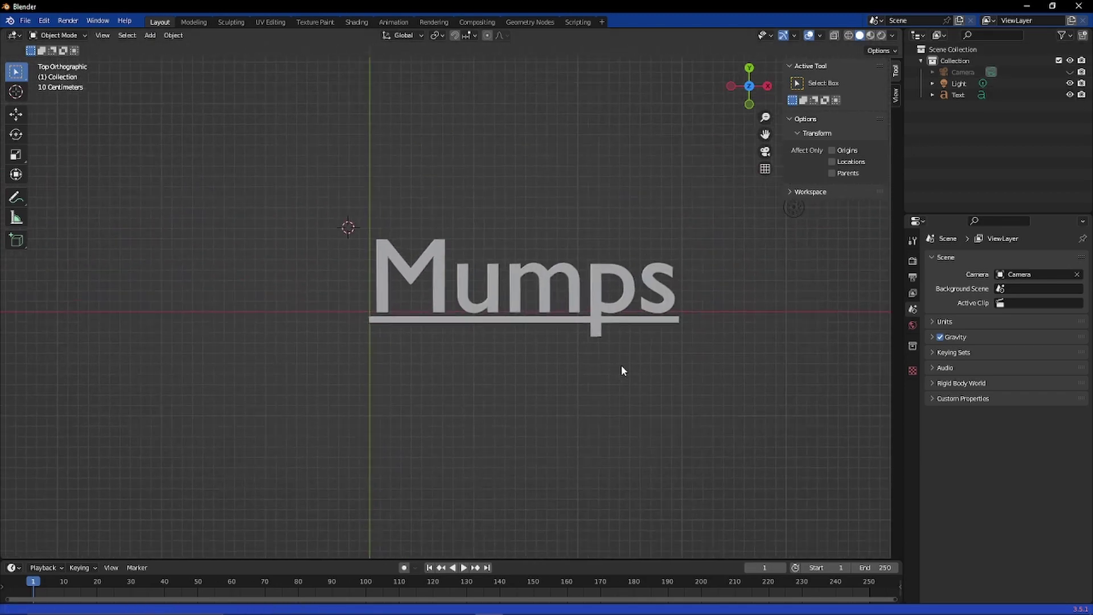
{"action": "scroll", "coordinate": [621, 370], "scroll_direction": "down", "scroll_amount": 1}
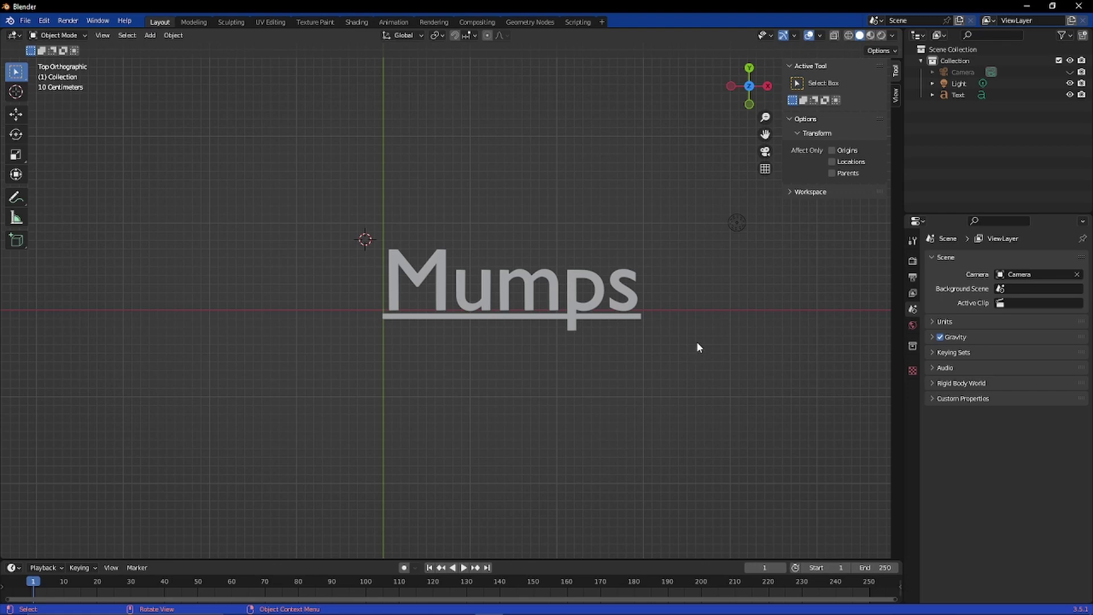
Select the Mumps text, try adjusting its Underline Thickness and deselect the text.
{"action": "left_click", "coordinate": [625, 293]}
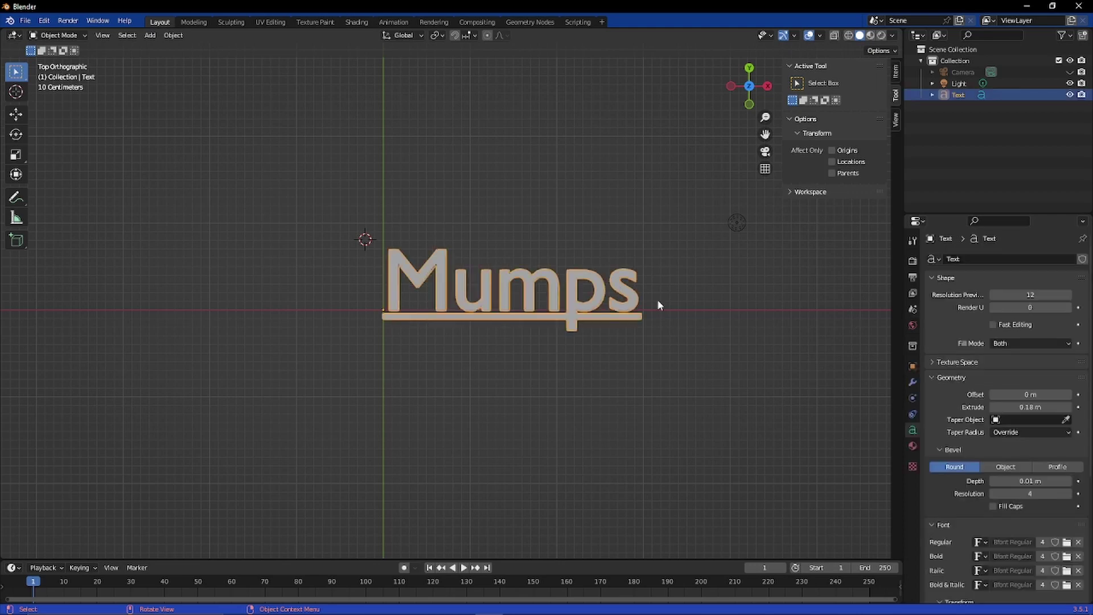
{"action": "scroll", "coordinate": [987, 468], "scroll_direction": "down", "scroll_amount": 7}
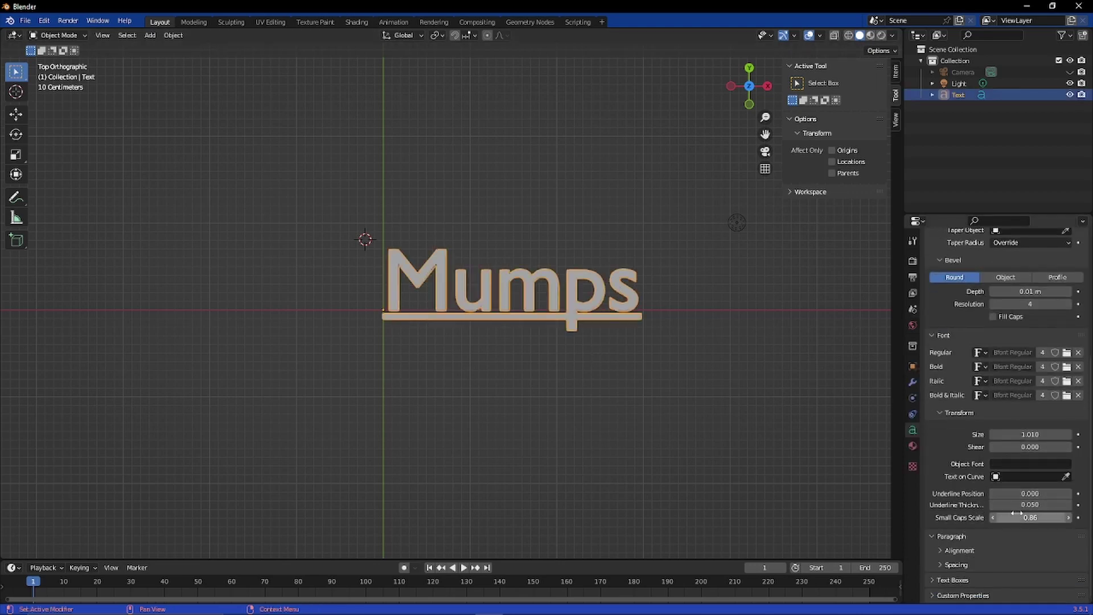
{"action": "mouse_move", "coordinate": [1017, 506]}
{"action": "left_mouse_down"}
{"action": "mouse_move", "coordinate": [1052, 507]}
{"action": "mouse_move", "coordinate": [1005, 506]}
{"action": "left_mouse_up"}
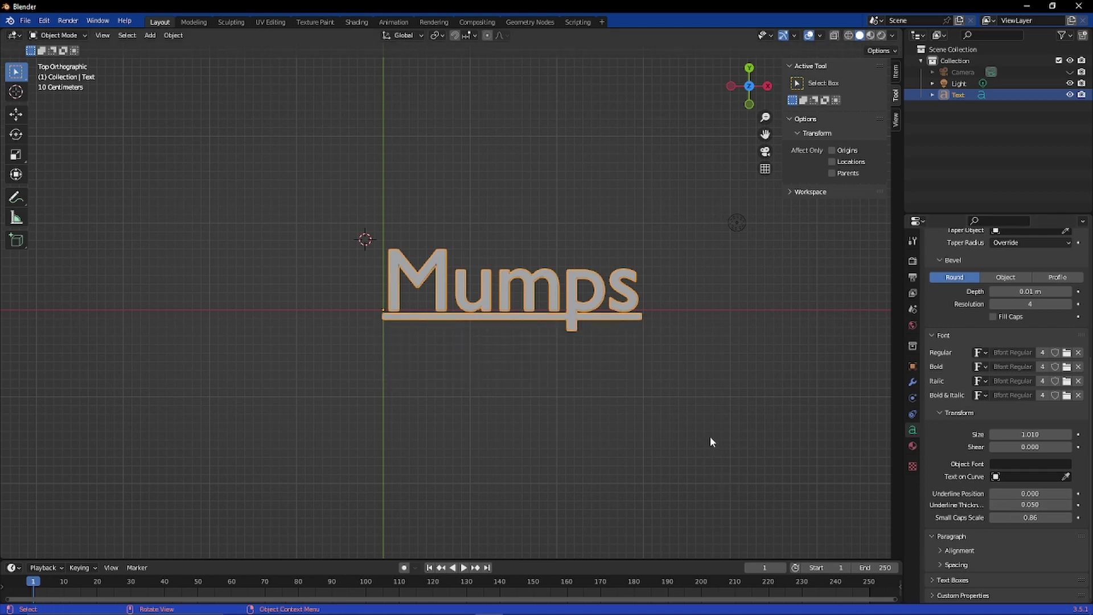
{"action": "left_click", "coordinate": [686, 427]}
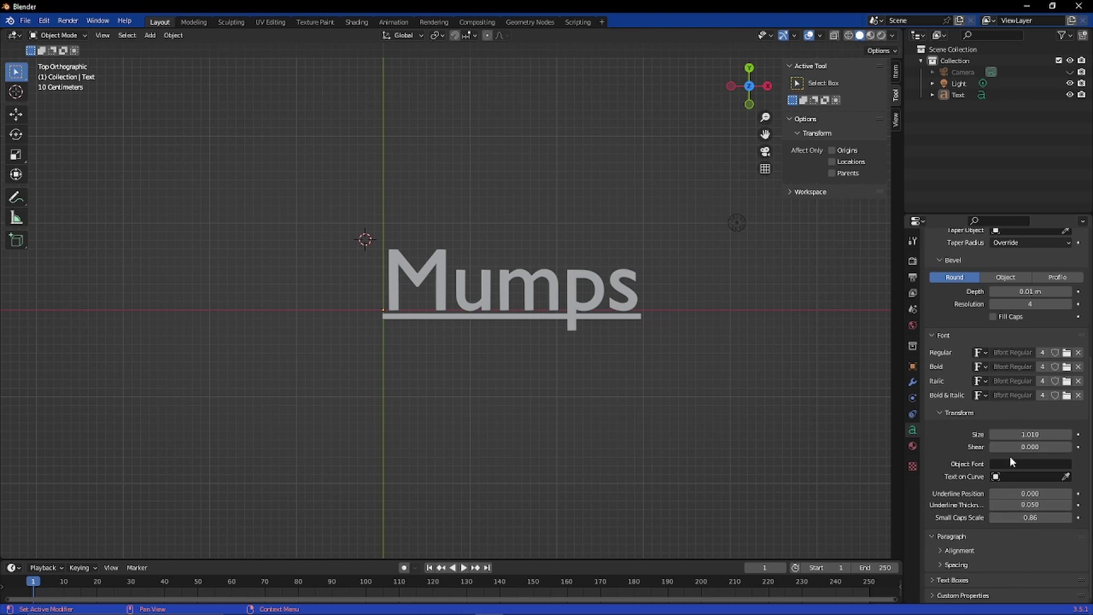
Review the text's shape, geometry and font settings and dismiss the Discord notifications covering them.
{"action": "scroll", "coordinate": [1010, 466], "scroll_direction": "up", "scroll_amount": 4}
{"action": "scroll", "coordinate": [1010, 467], "scroll_direction": "up", "scroll_amount": 4}
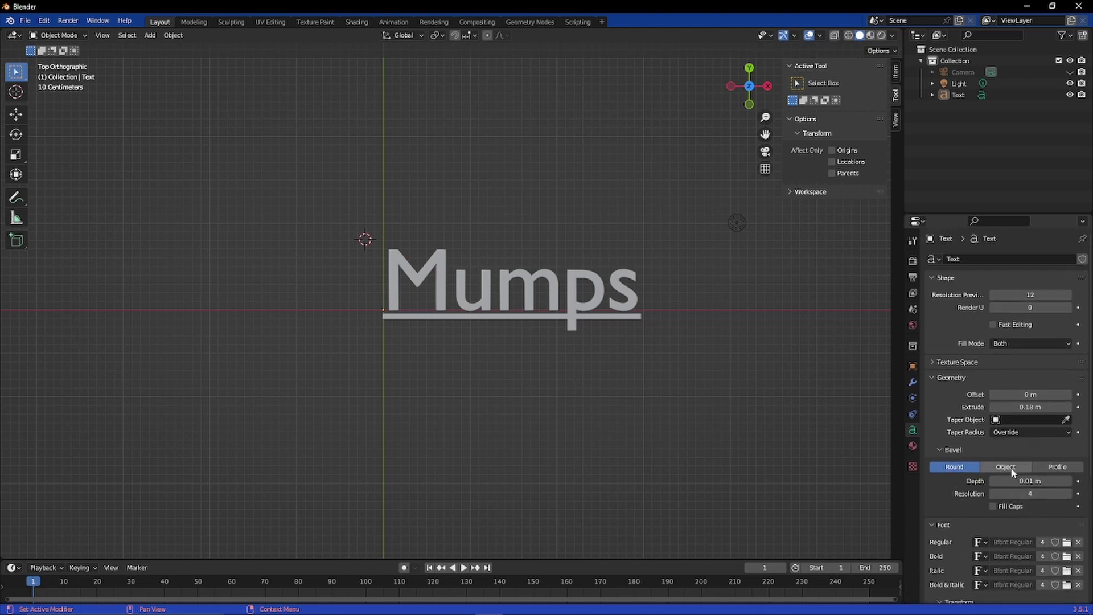
{"action": "scroll", "coordinate": [1013, 465], "scroll_direction": "down", "scroll_amount": 6}
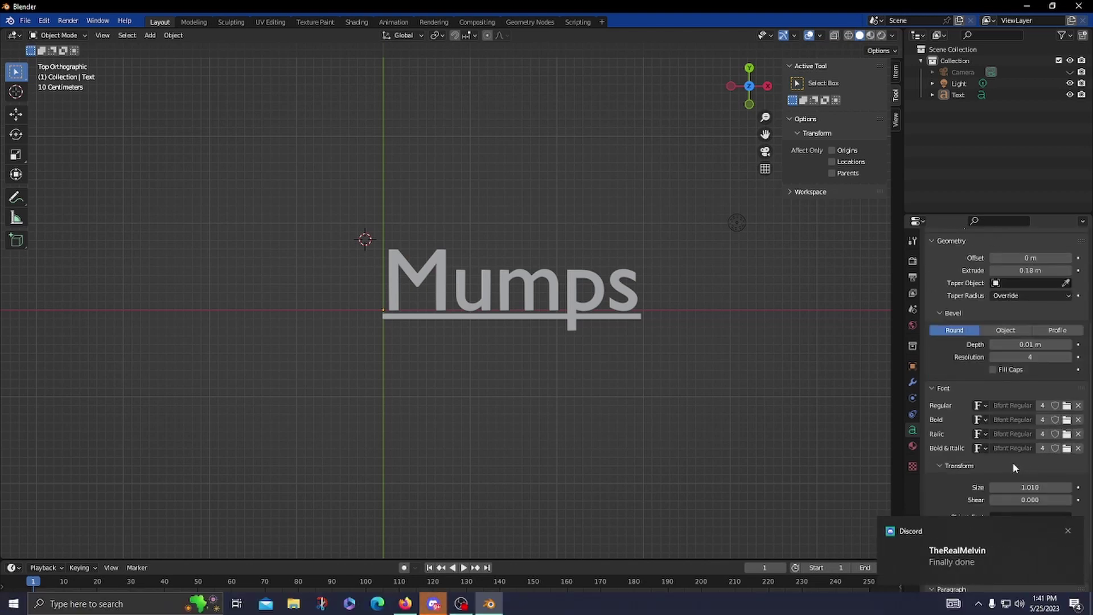
{"action": "left_click", "coordinate": [1067, 531]}
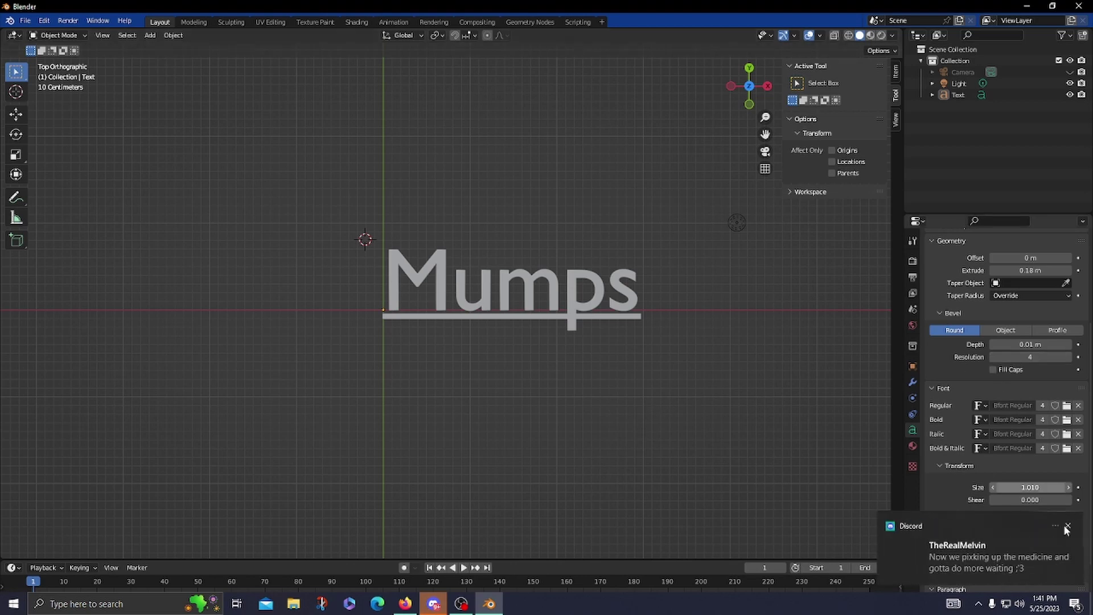
{"action": "left_click", "coordinate": [1060, 516]}
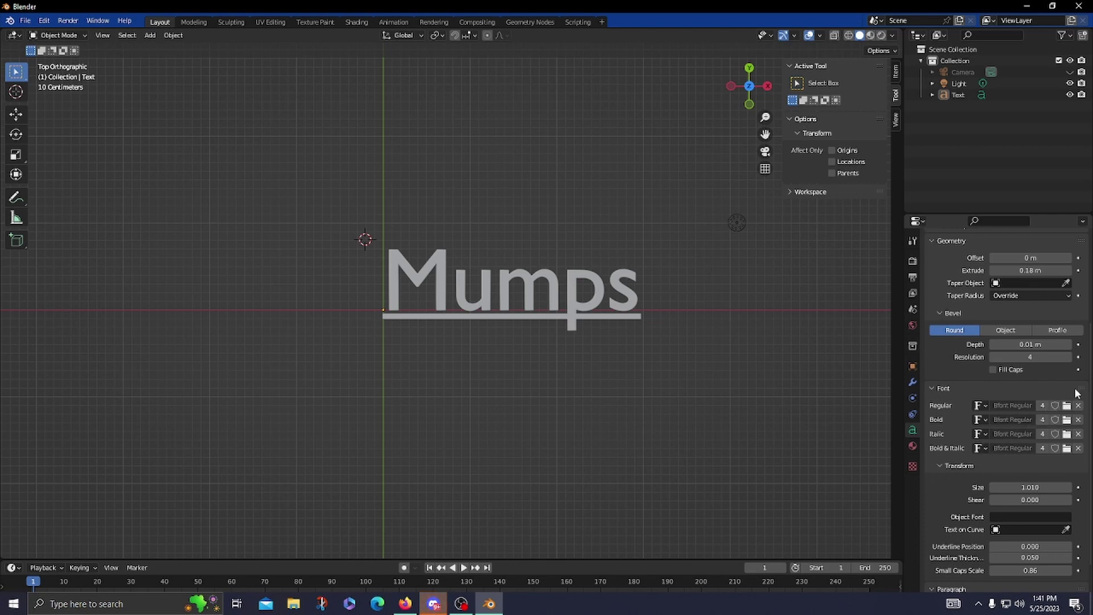
Set the Mumps text's Small Caps Scale to 1.00.
{"action": "scroll", "coordinate": [936, 467], "scroll_direction": "up", "scroll_amount": 3}
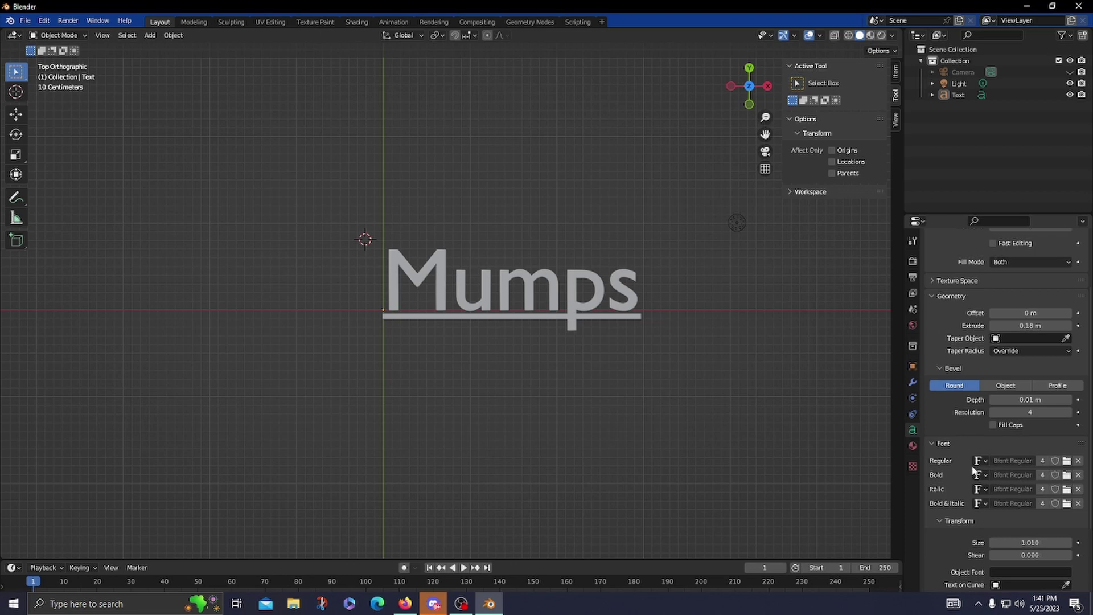
{"action": "scroll", "coordinate": [972, 466], "scroll_direction": "down", "scroll_amount": 4}
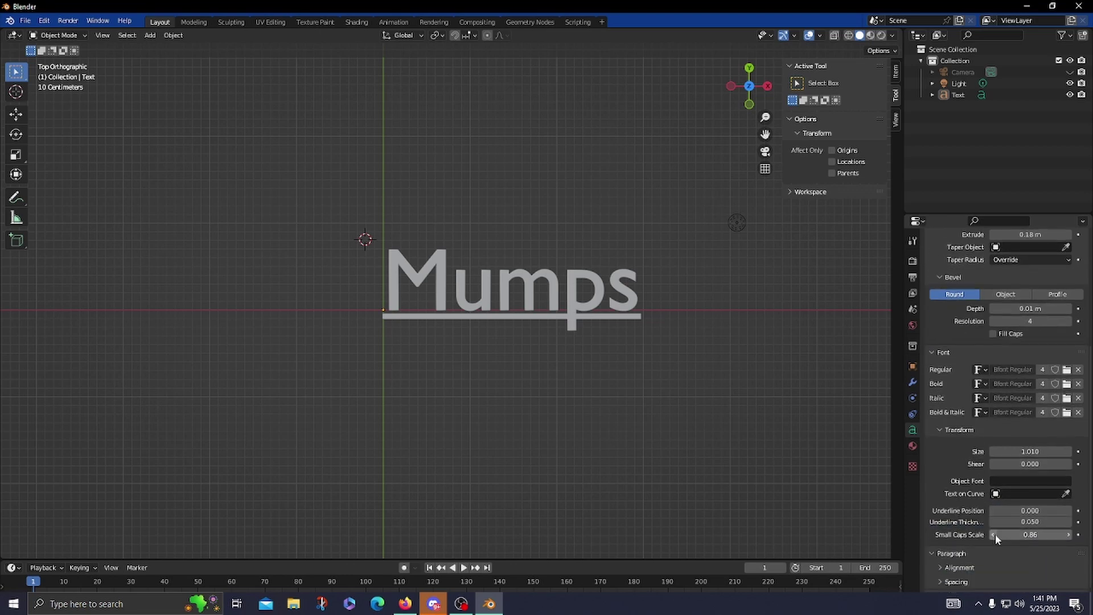
{"action": "left_click_drag", "start_coordinate": [1027, 534], "coordinate": [996, 535]}
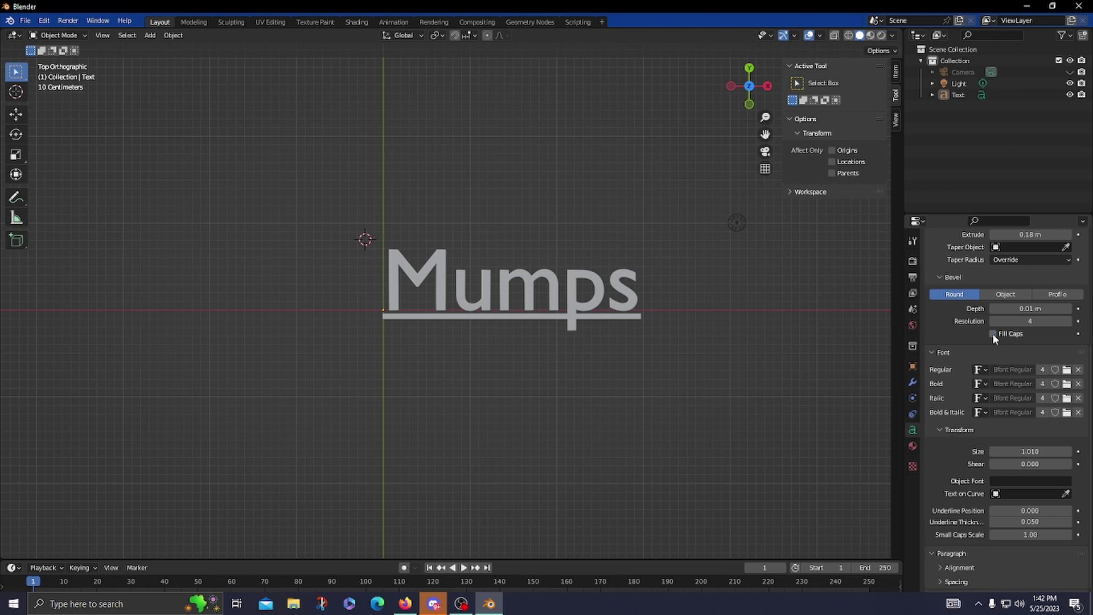
{"action": "scroll", "coordinate": [1039, 364], "scroll_direction": "up", "scroll_amount": 2}
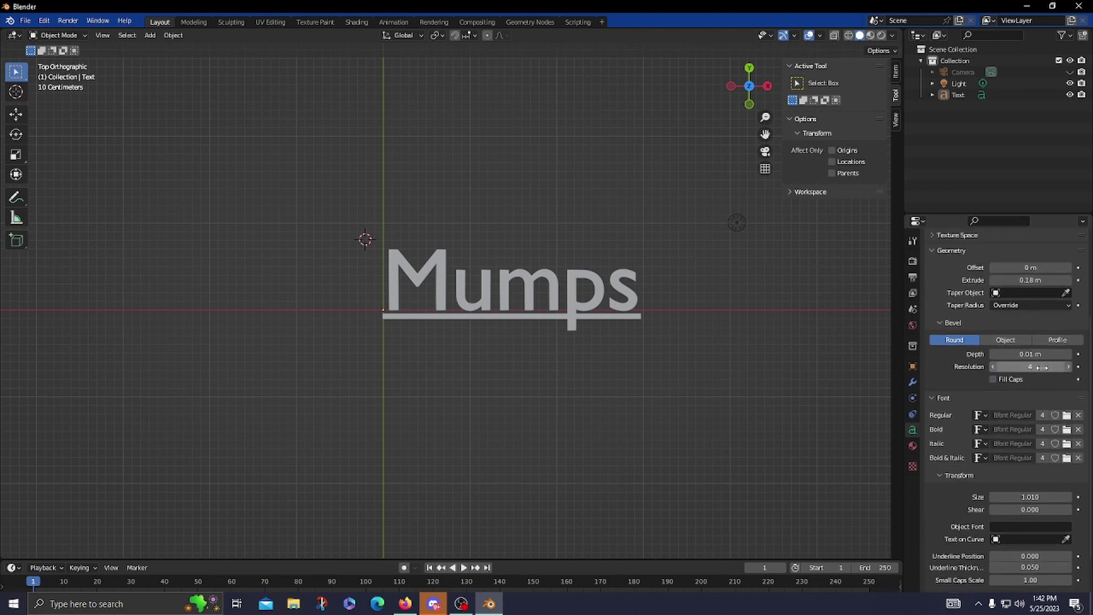
{"action": "scroll", "coordinate": [1038, 369], "scroll_direction": "down", "scroll_amount": 3}
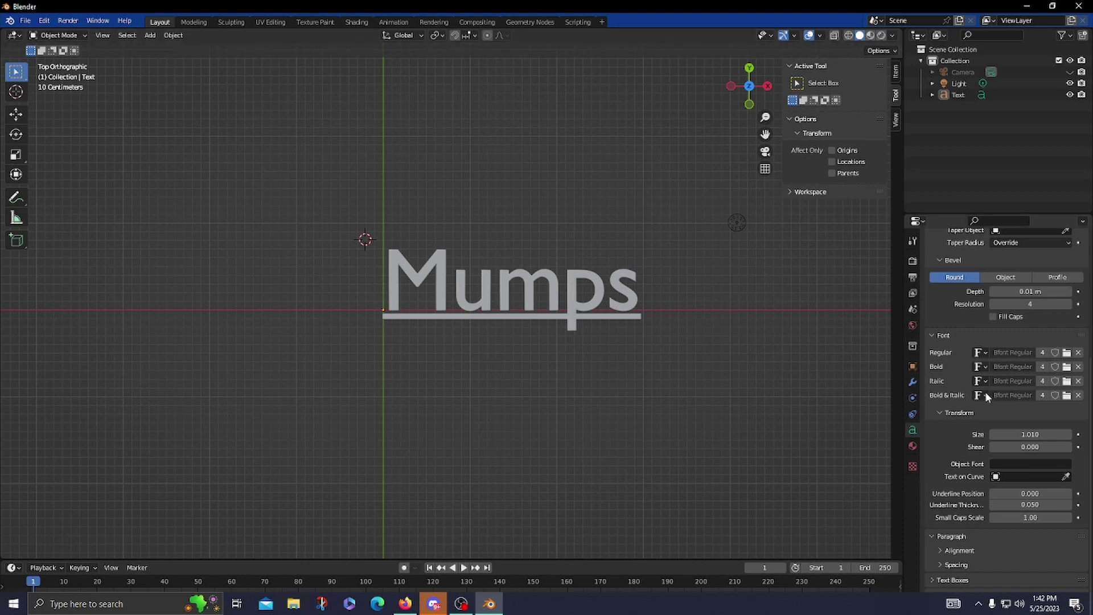
Collapse the font's Transform settings and expand the Paragraph settings with Alignment and Spacing.
{"action": "left_click", "coordinate": [970, 418]}
{"action": "left_click", "coordinate": [948, 536]}
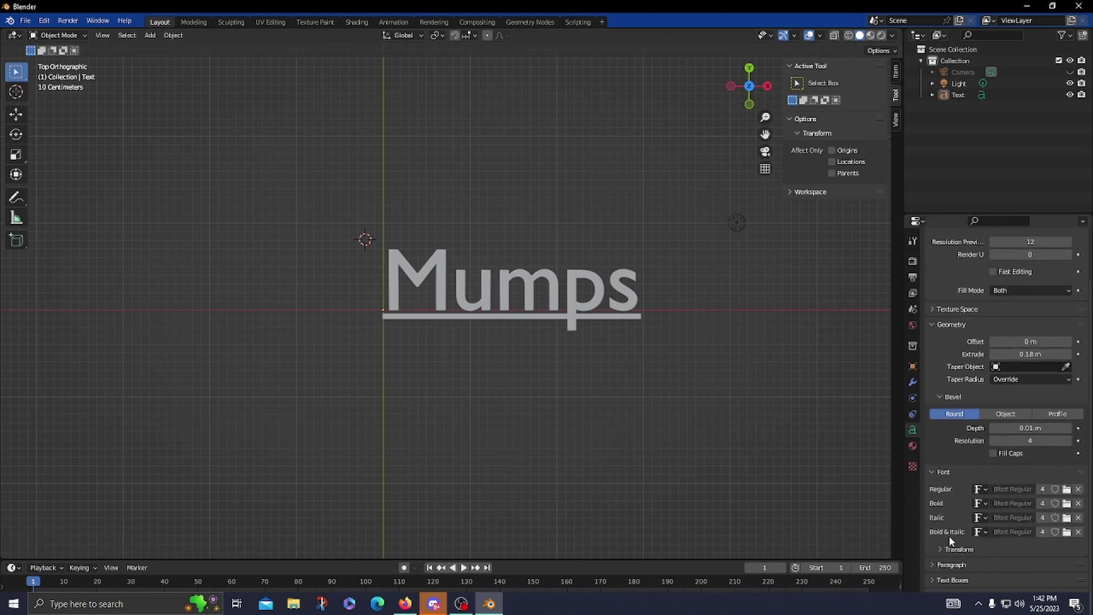
{"action": "left_click", "coordinate": [949, 564]}
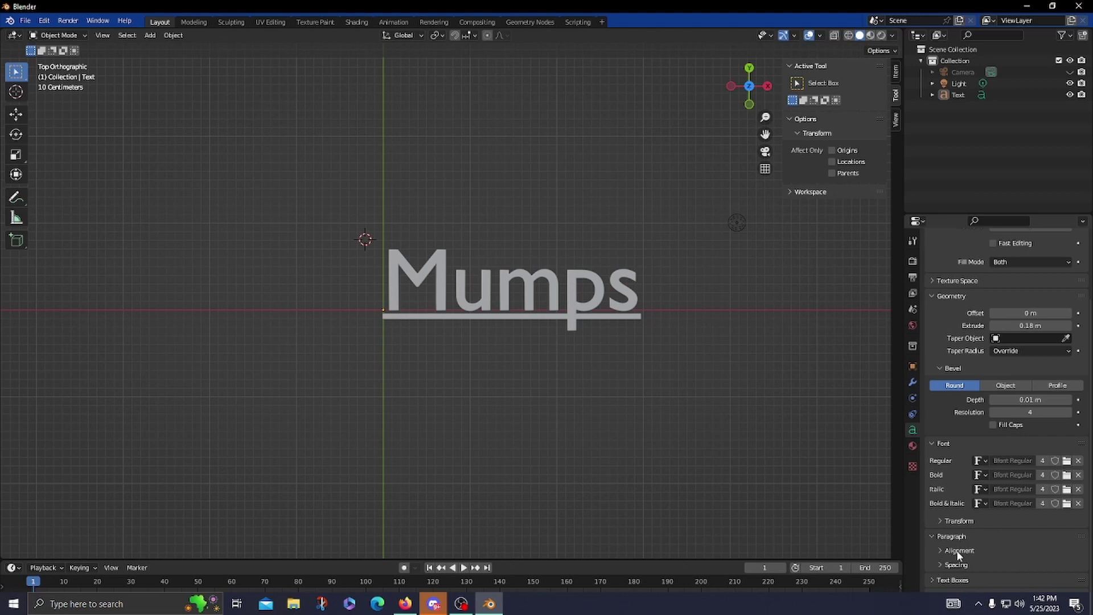
{"action": "left_click", "coordinate": [958, 551]}
{"action": "scroll", "coordinate": [960, 549], "scroll_direction": "down", "scroll_amount": 1}
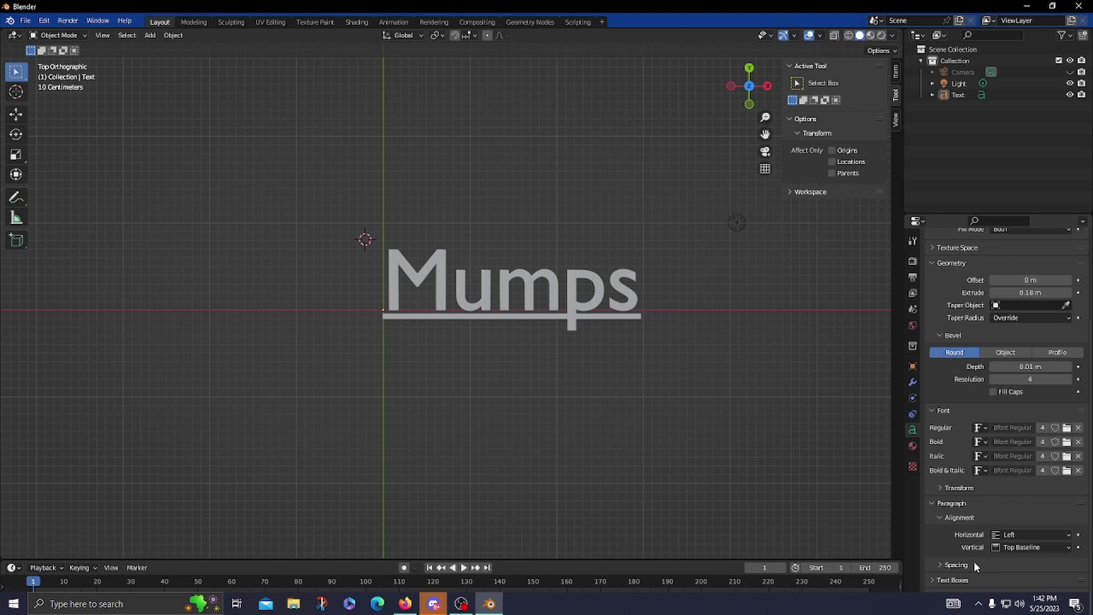
{"action": "left_click", "coordinate": [974, 561]}
{"action": "scroll", "coordinate": [1002, 489], "scroll_direction": "down", "scroll_amount": 2}
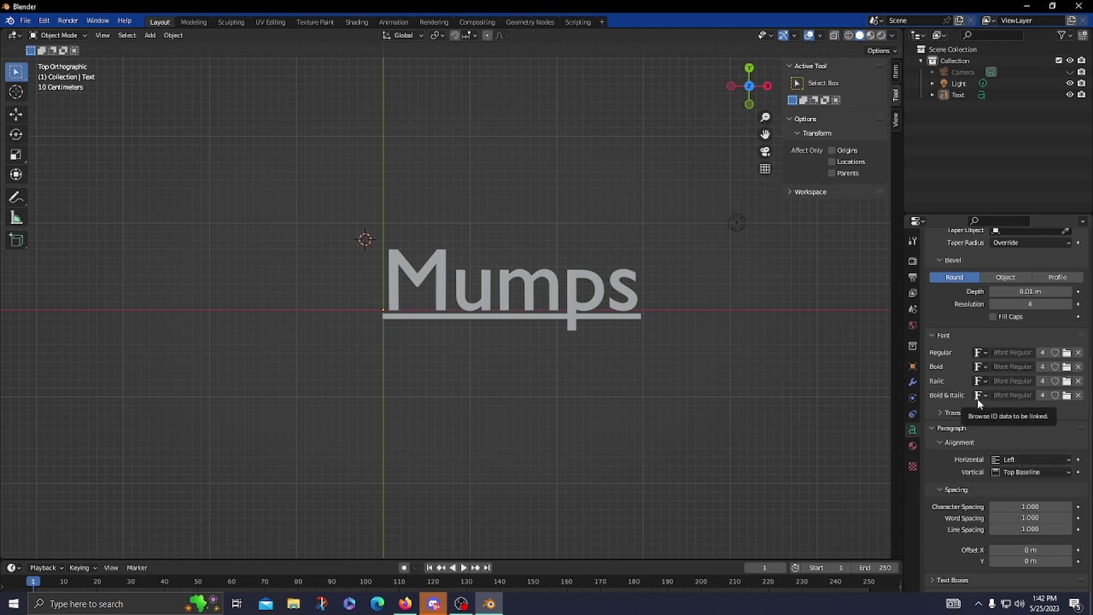
Review the horizontal and vertical alignment options of the Mumps text, keeping the vertical alignment at Top Baseline.
{"action": "scroll", "coordinate": [568, 348], "scroll_direction": "down", "scroll_amount": 5}
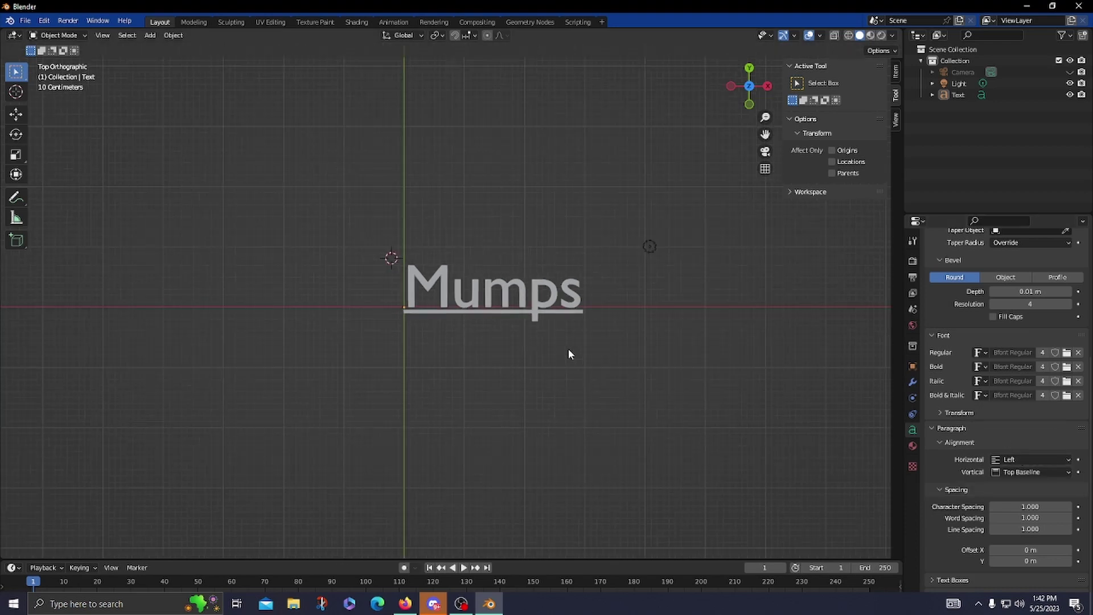
{"action": "scroll", "coordinate": [568, 354], "scroll_direction": "up", "scroll_amount": 4}
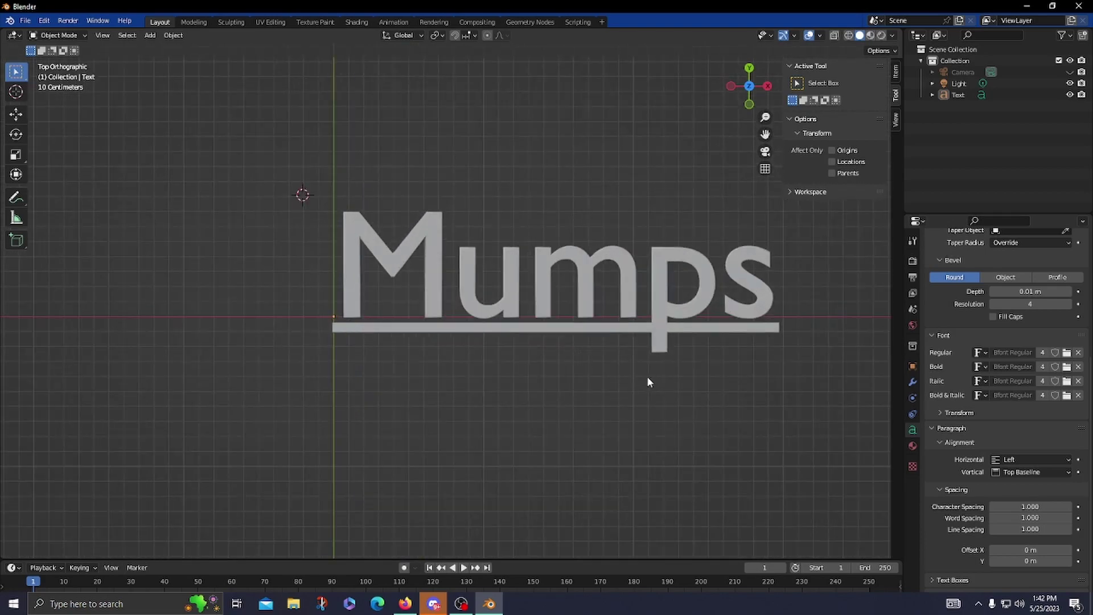
{"action": "middle_click_drag", "start_coordinate": [647, 377], "coordinate": [625, 380]}
{"action": "key", "text": "KP_7"}
{"action": "left_click", "coordinate": [1057, 461]}
{"action": "left_click", "coordinate": [1057, 461]}
{"action": "left_click", "coordinate": [1052, 473]}
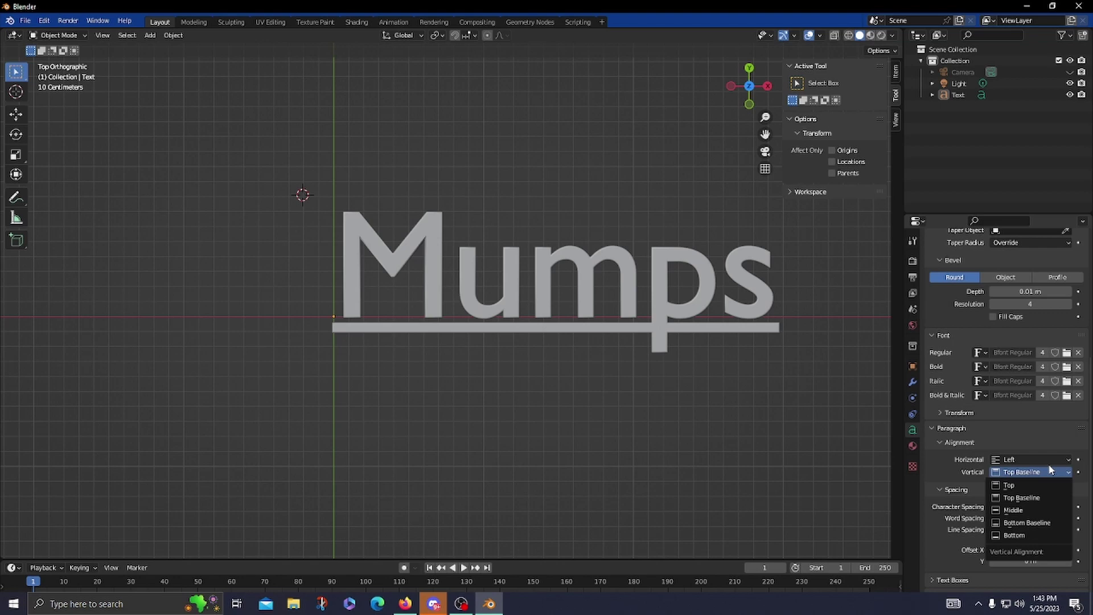
{"action": "left_click", "coordinate": [1018, 472]}
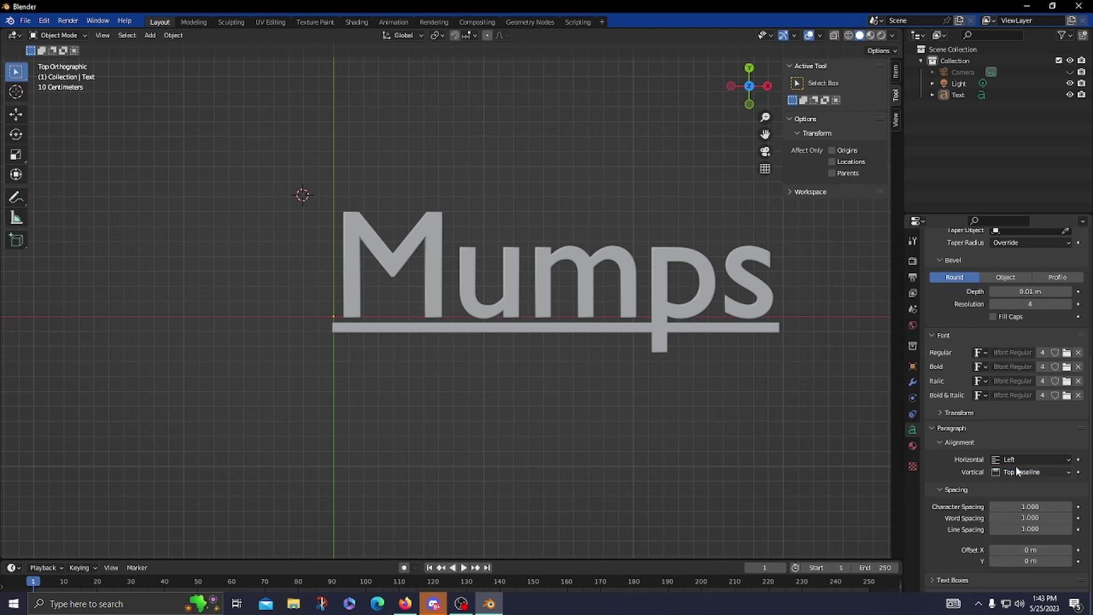
{"action": "left_click", "coordinate": [1028, 472]}
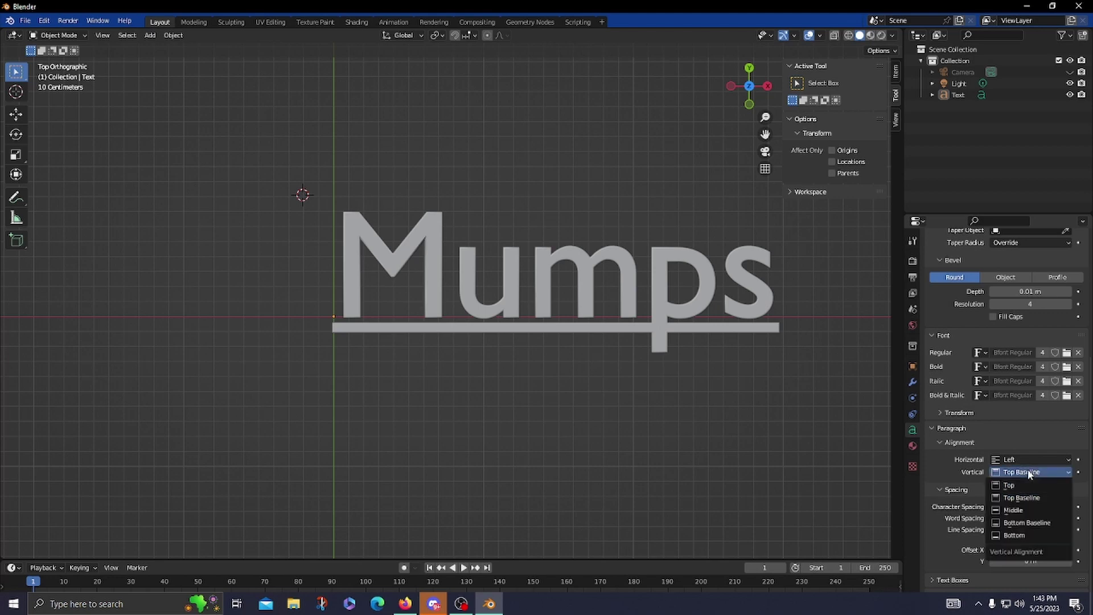
{"action": "left_click", "coordinate": [1021, 499]}
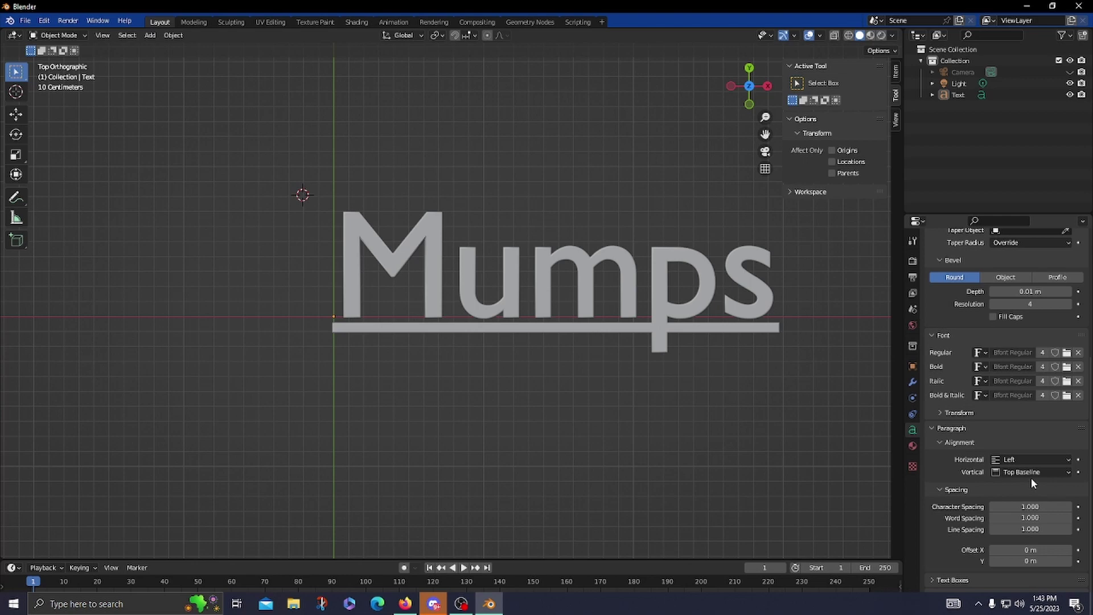
Select the Mumps text and try its vertical alignment at Middle, Bottom Baseline and Bottom.
{"action": "left_click", "coordinate": [588, 296]}
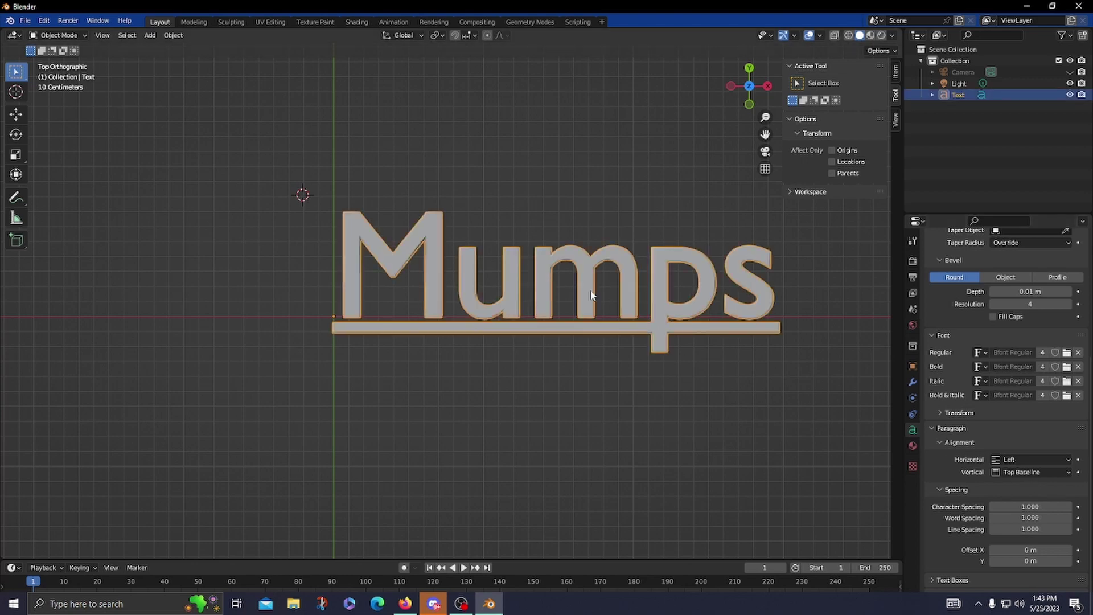
{"action": "left_click", "coordinate": [1033, 472]}
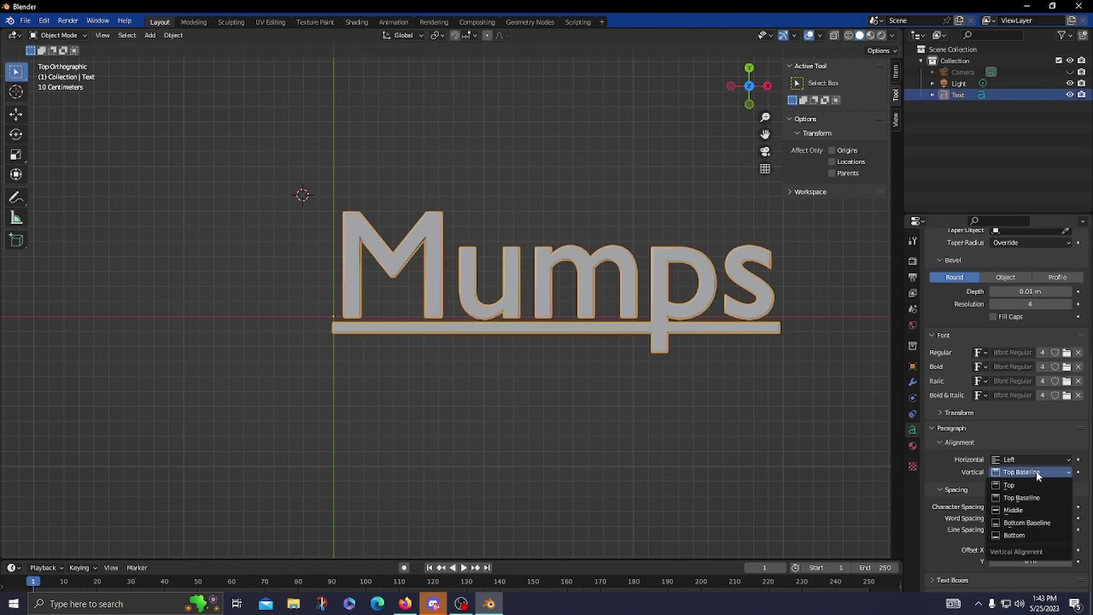
{"action": "left_click", "coordinate": [1035, 511]}
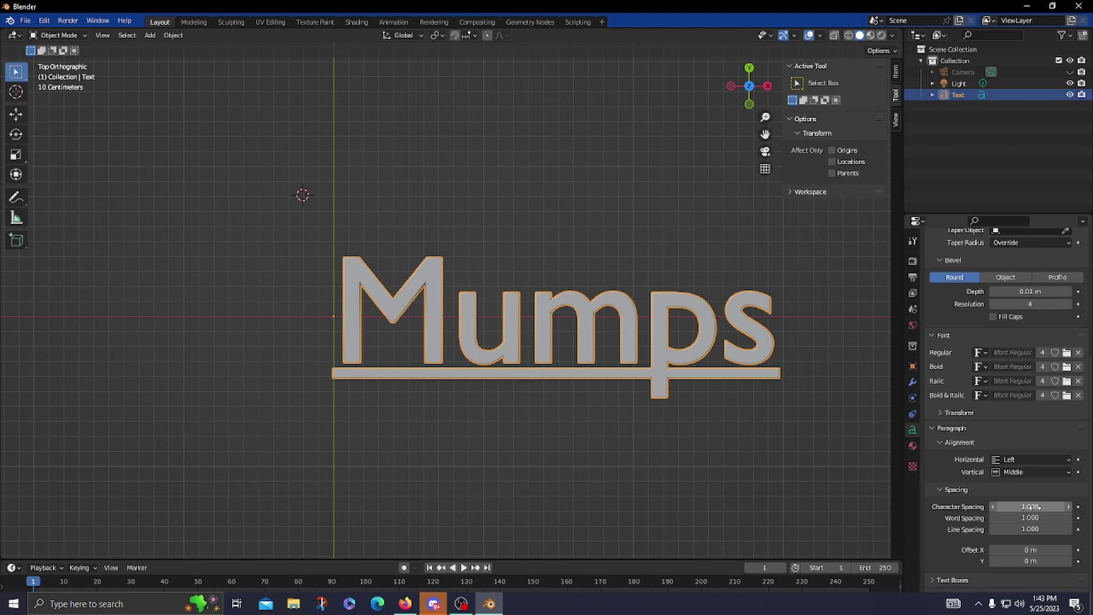
{"action": "left_click", "coordinate": [1026, 472]}
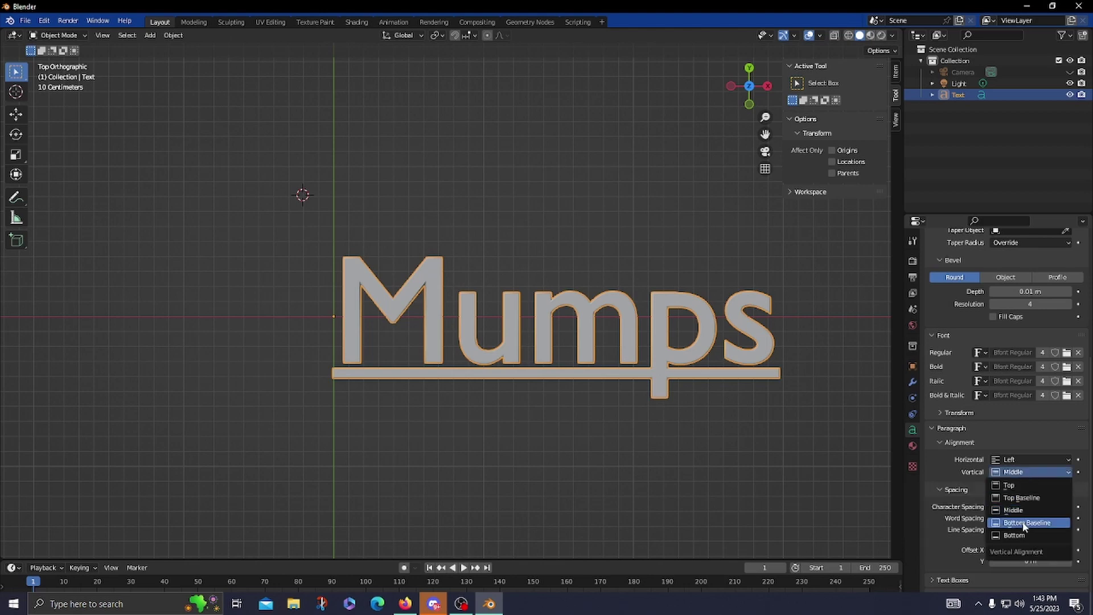
{"action": "left_click", "coordinate": [1022, 520]}
{"action": "left_click", "coordinate": [1018, 472]}
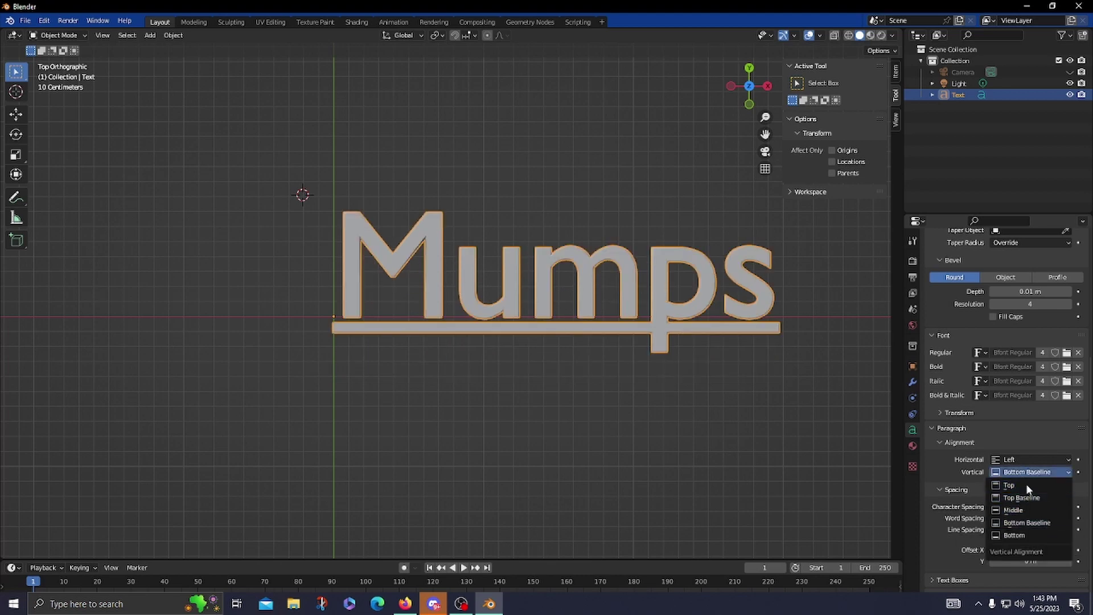
{"action": "left_click", "coordinate": [1020, 535]}
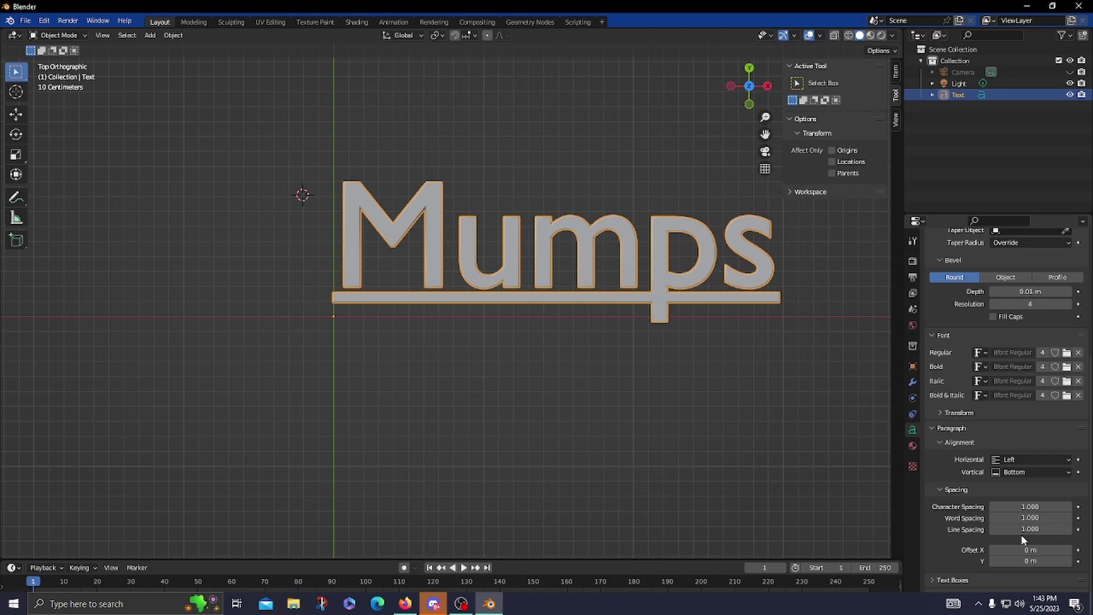
Compare the Top and Top Baseline vertical alignments on the Mumps text, ending on Top.
{"action": "left_click", "coordinate": [1021, 474]}
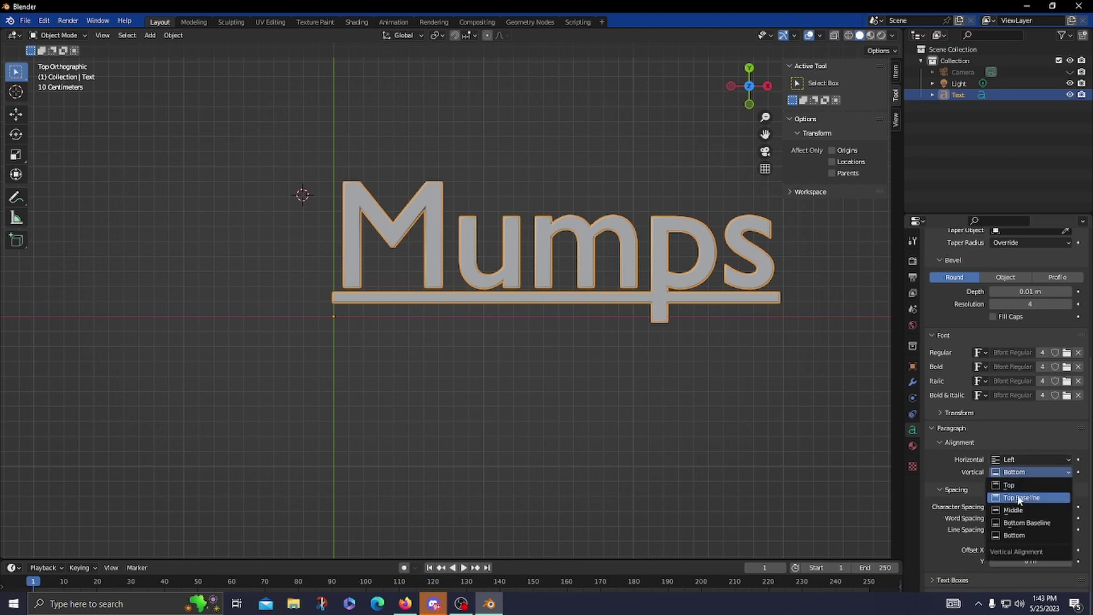
{"action": "left_click", "coordinate": [1017, 488]}
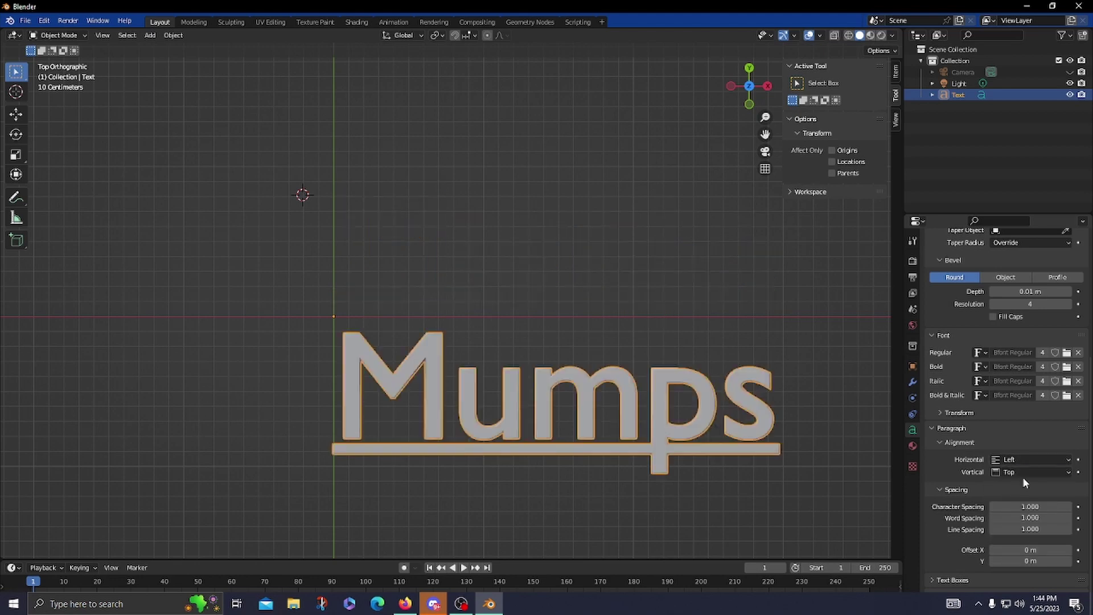
{"action": "left_click", "coordinate": [1023, 476]}
{"action": "left_click", "coordinate": [1023, 477]}
{"action": "left_click", "coordinate": [1023, 475]}
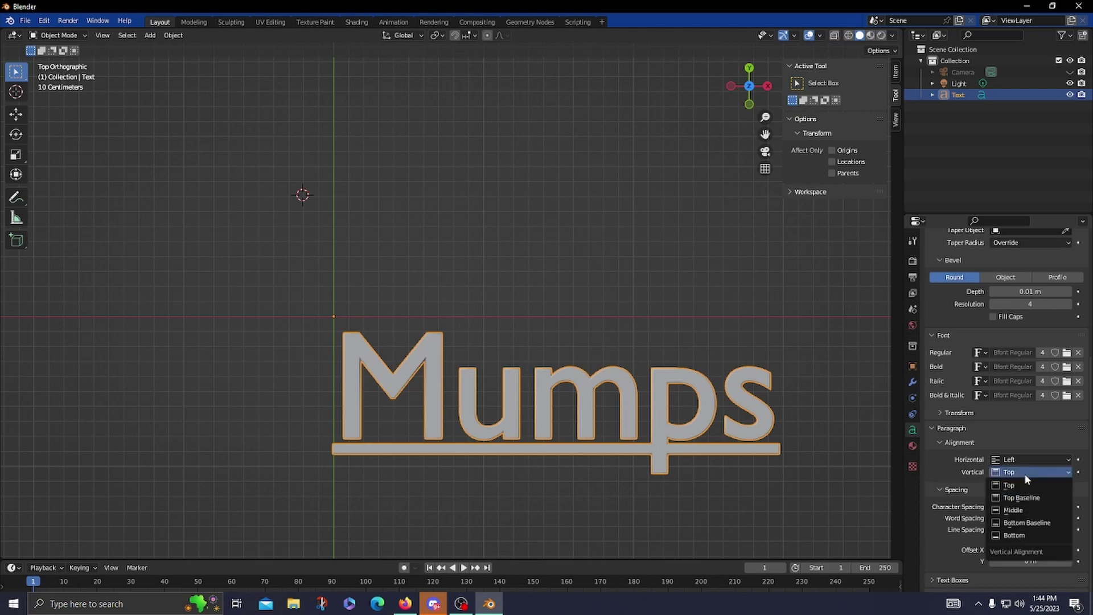
{"action": "left_click", "coordinate": [1023, 473]}
{"action": "left_click", "coordinate": [1023, 470]}
{"action": "left_click", "coordinate": [1025, 498]}
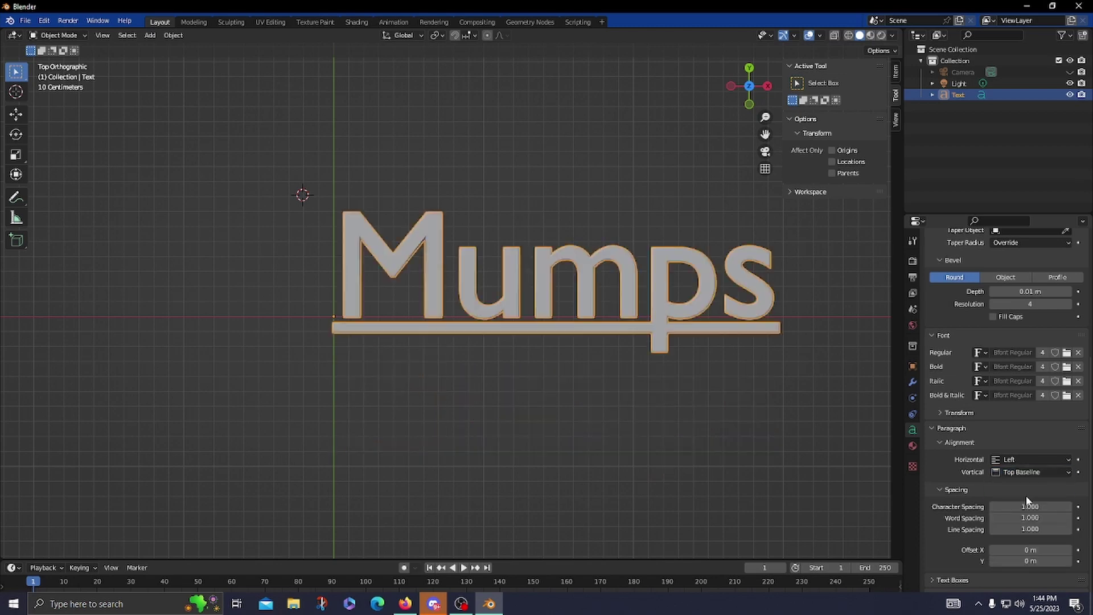
{"action": "left_click", "coordinate": [1028, 476]}
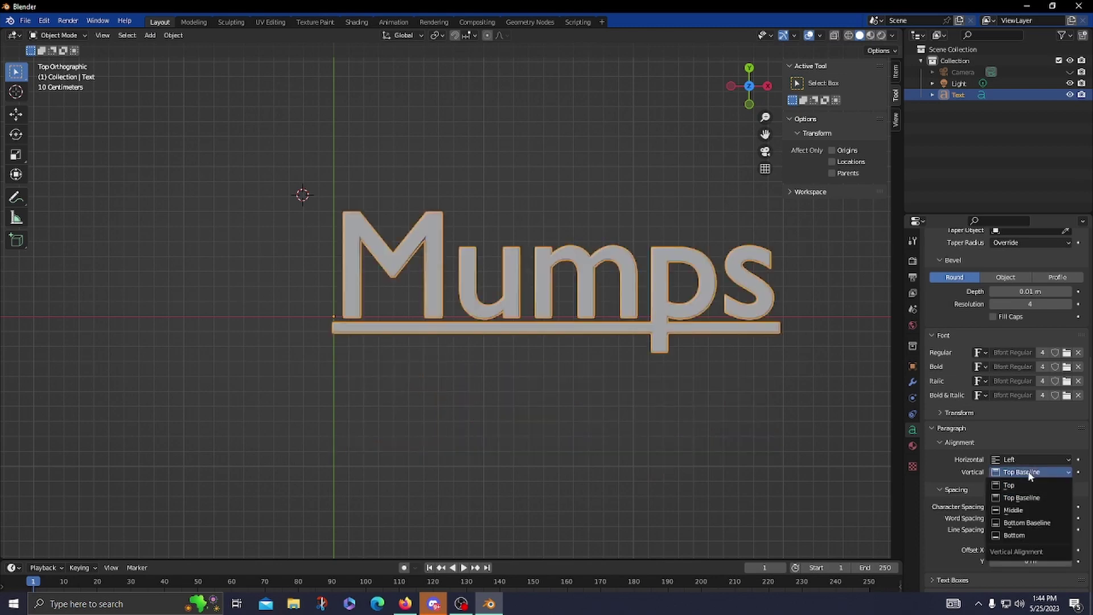
{"action": "left_click", "coordinate": [1023, 485]}
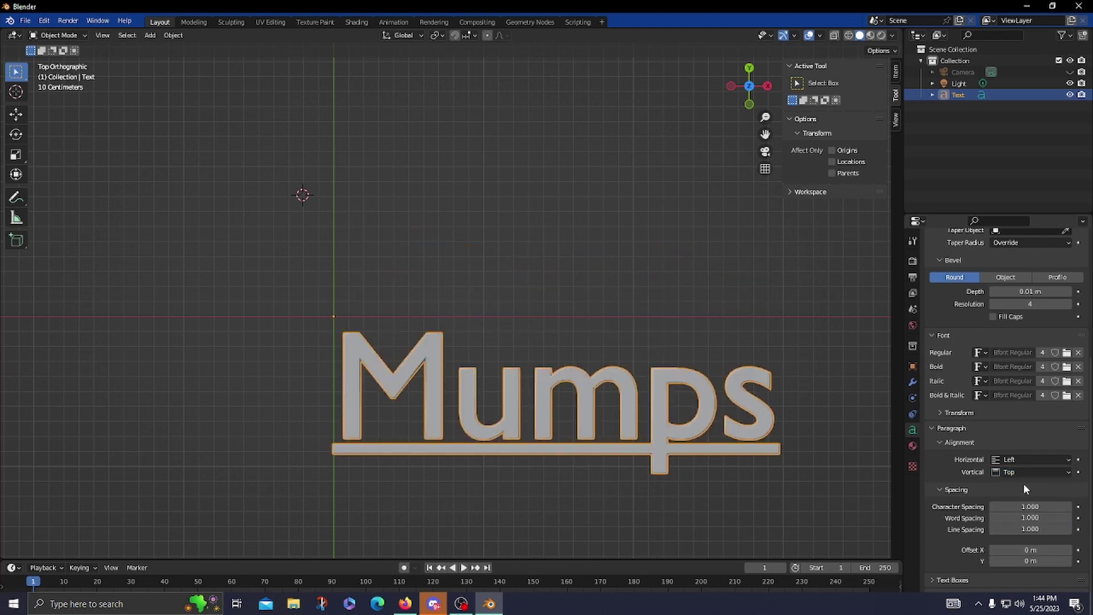
Set the vertical alignment of the Mumps text to Middle.
{"action": "left_click", "coordinate": [1023, 473]}
{"action": "scroll", "coordinate": [332, 317], "scroll_direction": "up", "scroll_amount": 3}
{"action": "scroll", "coordinate": [275, 338], "scroll_direction": "down", "scroll_amount": 1}
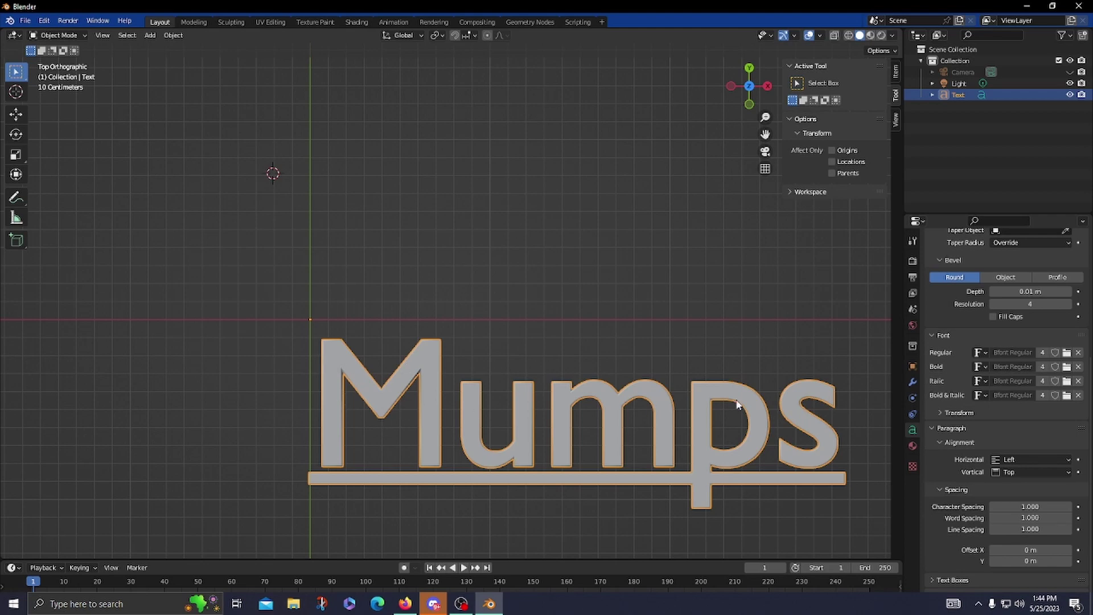
{"action": "scroll", "coordinate": [709, 404], "scroll_direction": "down", "scroll_amount": 1}
{"action": "scroll", "coordinate": [710, 404], "scroll_direction": "down", "scroll_amount": 2}
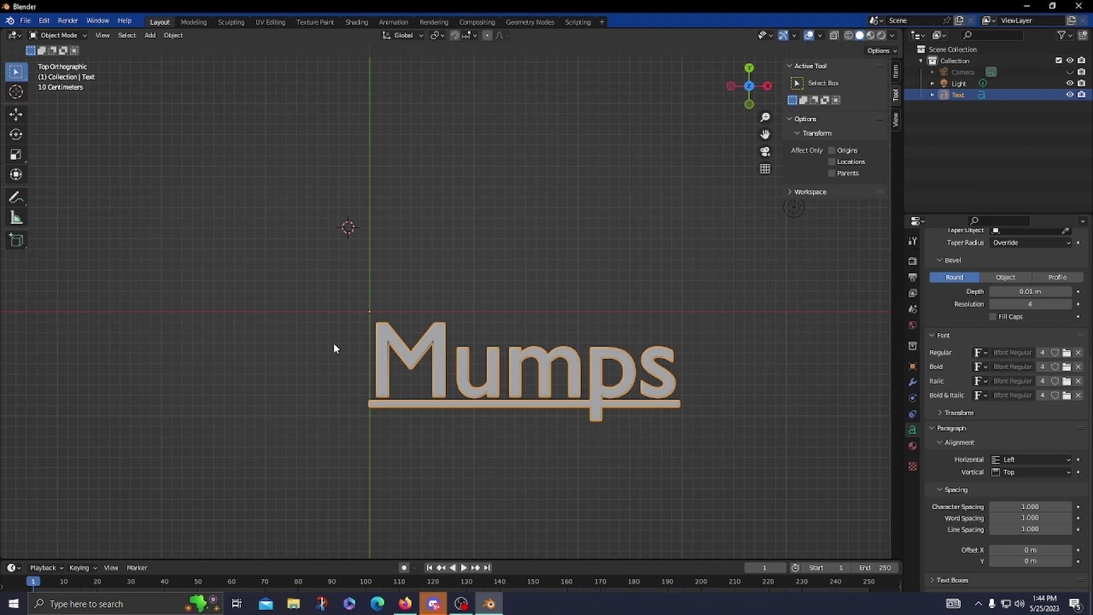
{"action": "left_click", "coordinate": [1030, 473]}
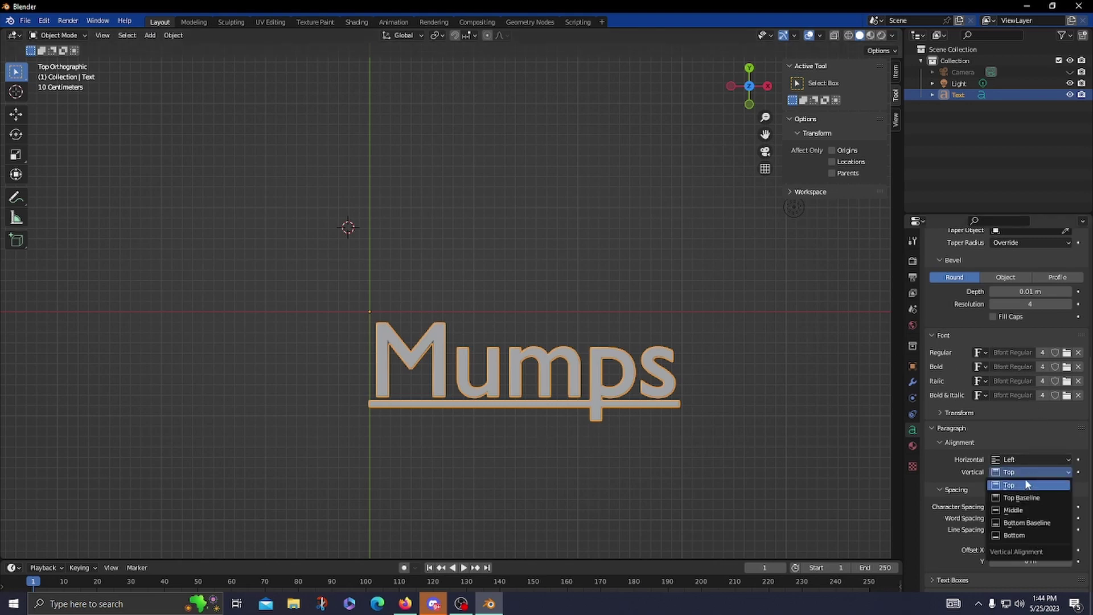
{"action": "left_click", "coordinate": [1030, 509]}
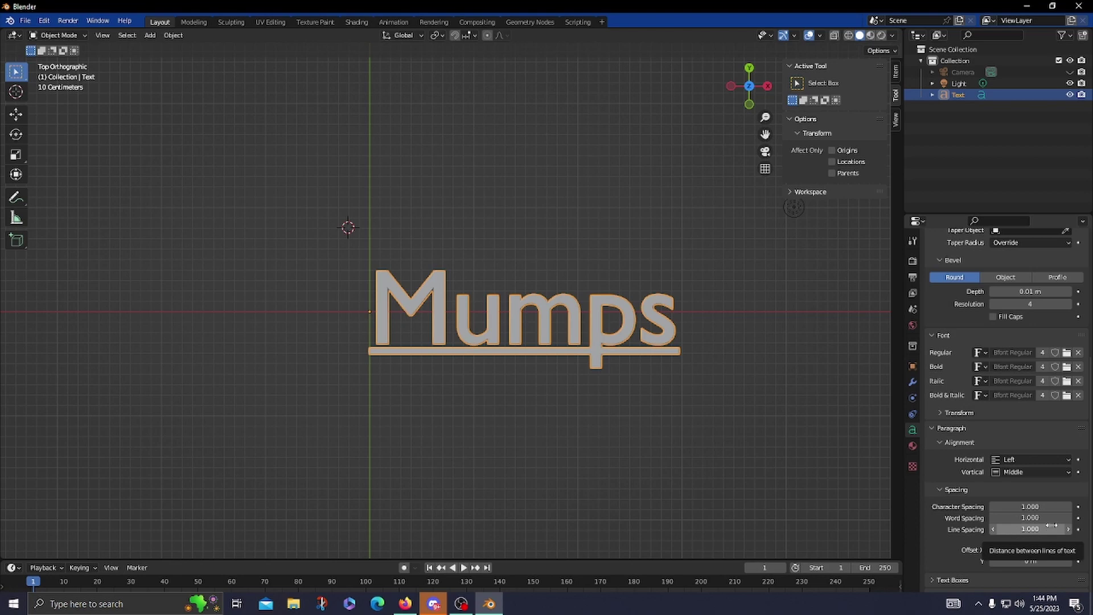
Try changing the Character Spacing of the Mumps text and set it back to 1.000.
{"action": "double_click", "coordinate": [1030, 506]}
{"action": "type", "text": "2"}
{"action": "key", "text": "Return"}
{"action": "left_click_drag", "start_coordinate": [1029, 506], "coordinate": [1007, 506]}
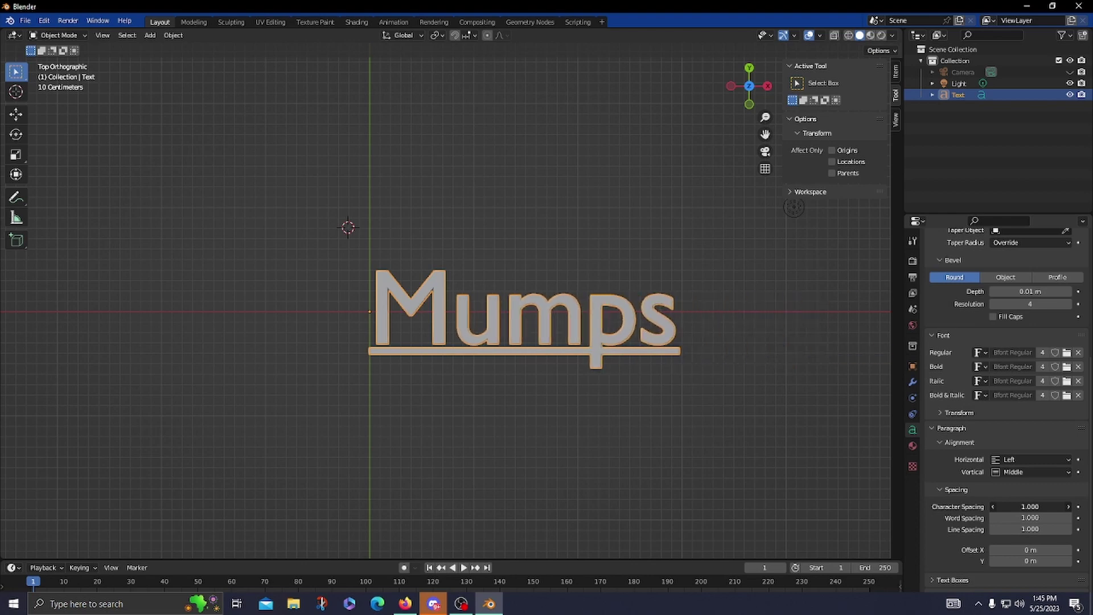
Try a Word Spacing of 3.000 on the Mumps text and reduce it to 1.800.
{"action": "double_click", "coordinate": [1028, 517]}
{"action": "type", "text": "3.1"}
{"action": "key", "text": "Return"}
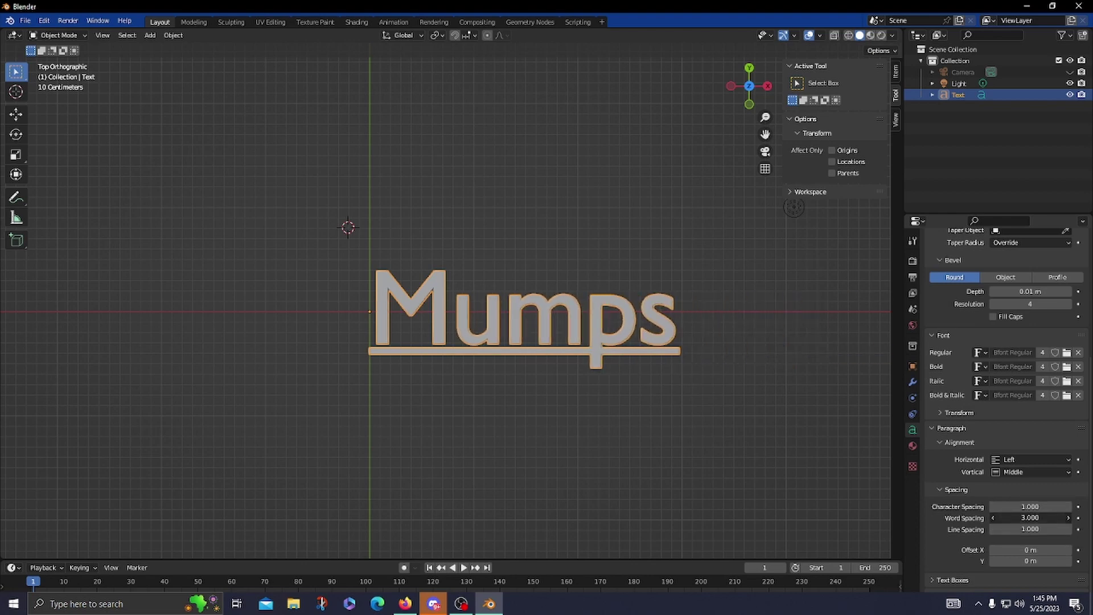
{"action": "left_click_drag", "start_coordinate": [1029, 517], "coordinate": [1022, 517]}
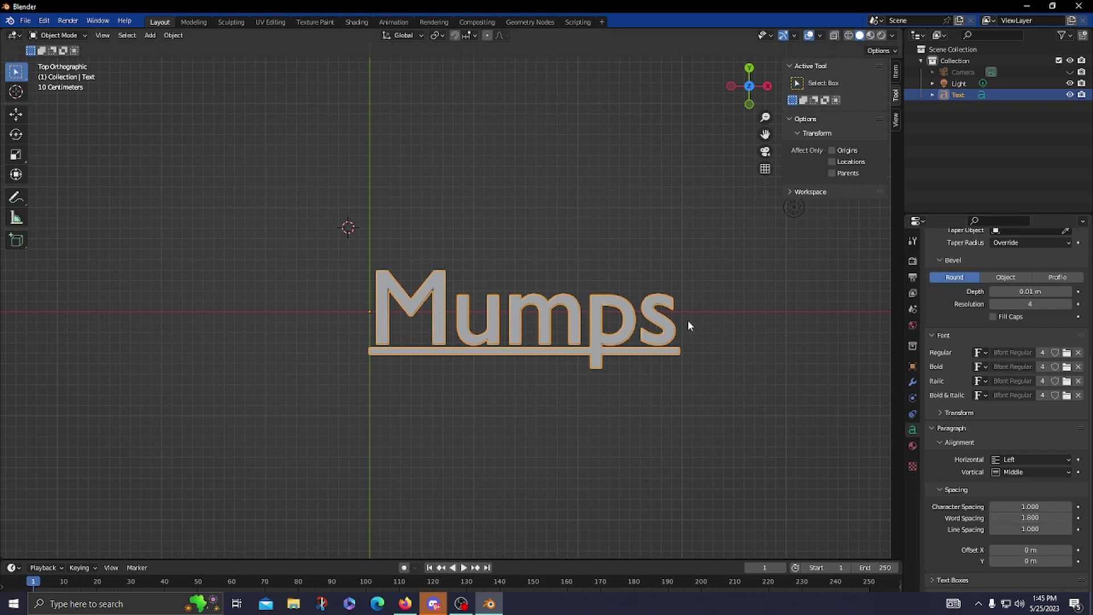
Enter Edit Mode on the text and add the word "Humidifier" after "Mumps", separated by a space.
{"action": "key", "text": "Tab"}
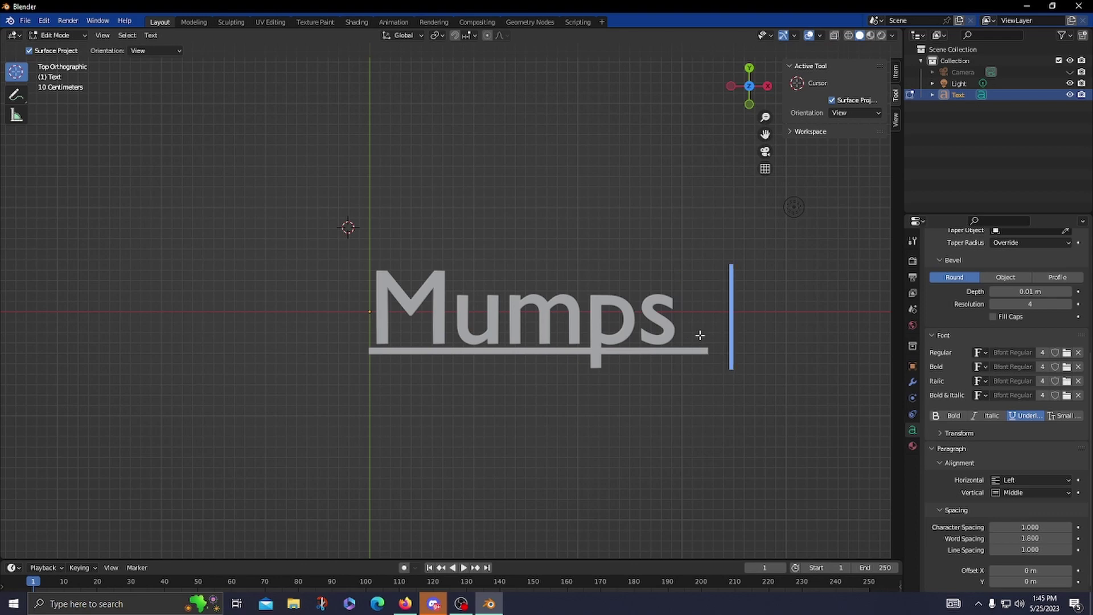
{"action": "type", "text": "H"}
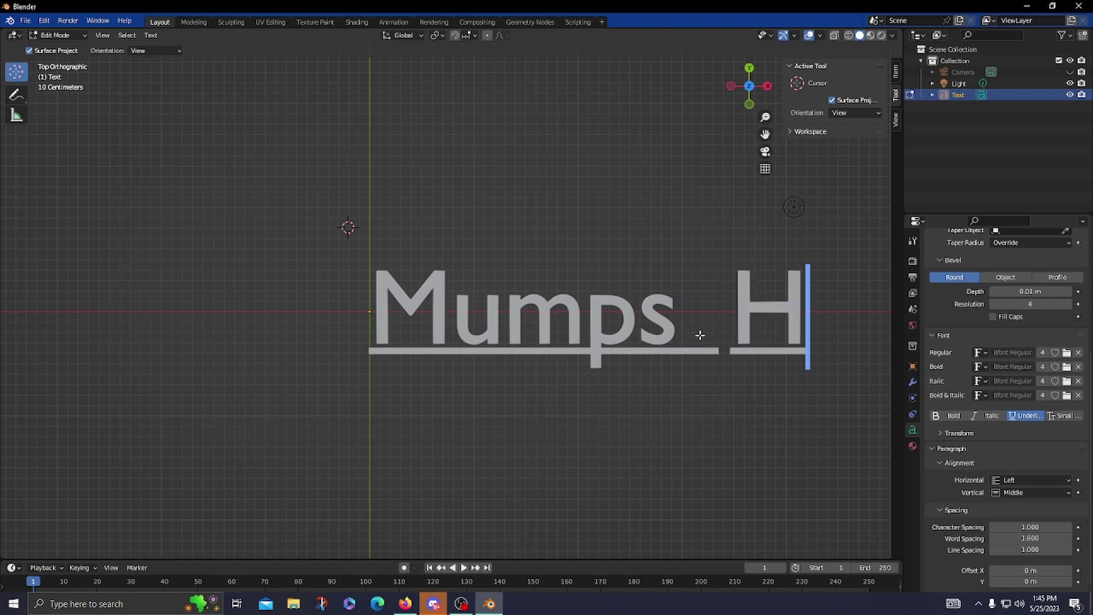
{"action": "type", "text": "ur"}
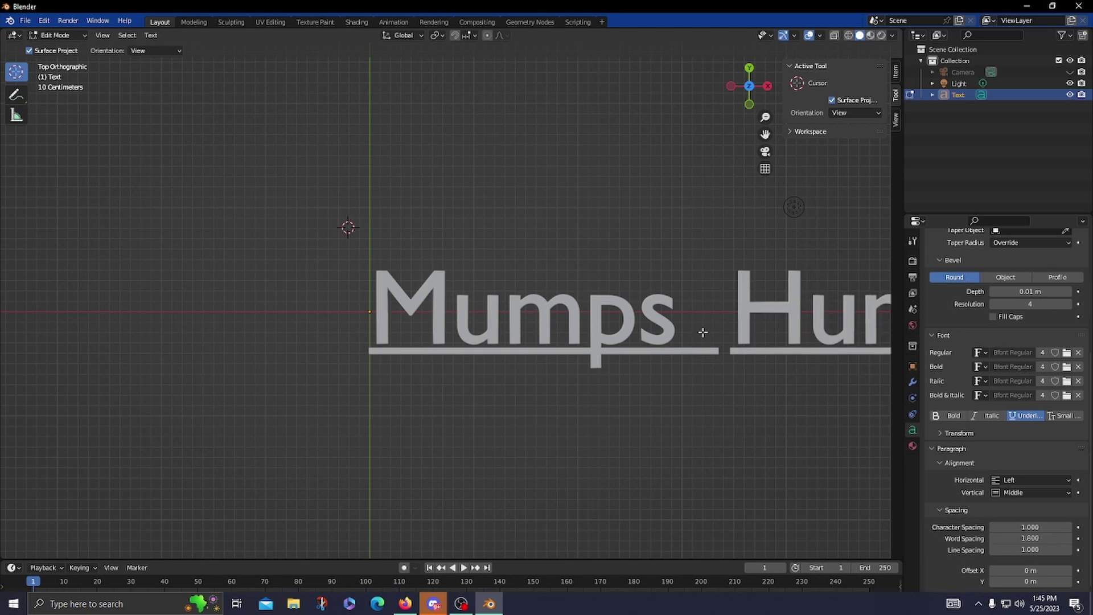
{"action": "type", "text": "idifier"}
{"action": "middle_click_drag", "start_coordinate": [753, 454], "coordinate": [516, 455], "text": "shift"}
{"action": "scroll", "coordinate": [517, 456], "scroll_direction": "down", "scroll_amount": 2}
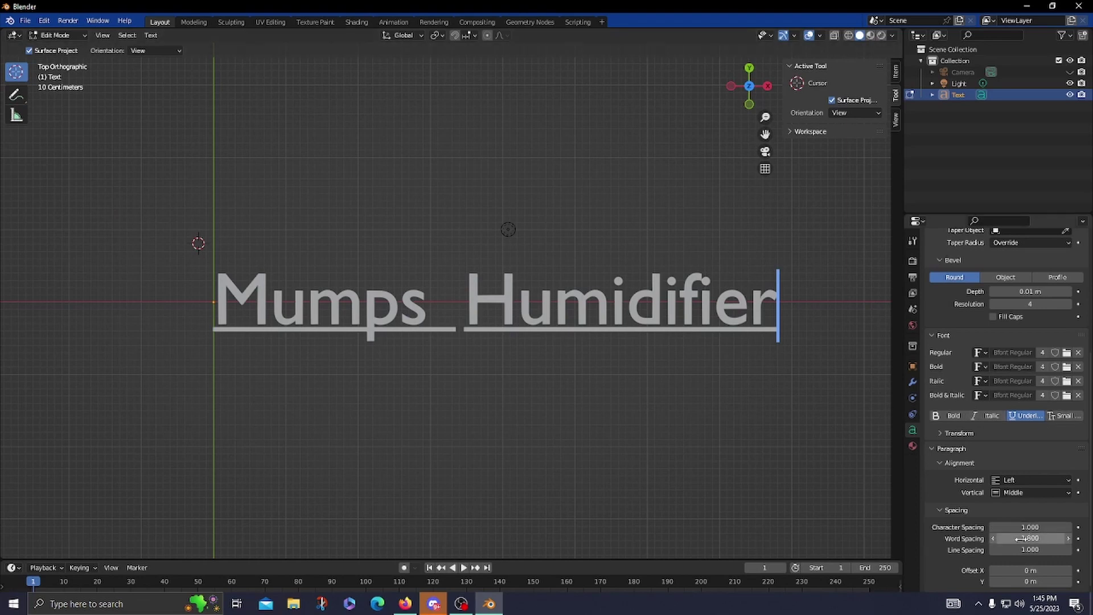
Adjust the Word Spacing between Mumps and Humidifier to 1.300.
{"action": "mouse_move", "coordinate": [1029, 538]}
{"action": "left_mouse_down"}
{"action": "mouse_move", "coordinate": [1081, 538]}
{"action": "mouse_move", "coordinate": [1025, 538]}
{"action": "left_mouse_up"}
{"action": "left_click_drag", "start_coordinate": [1029, 538], "coordinate": [1053, 538]}
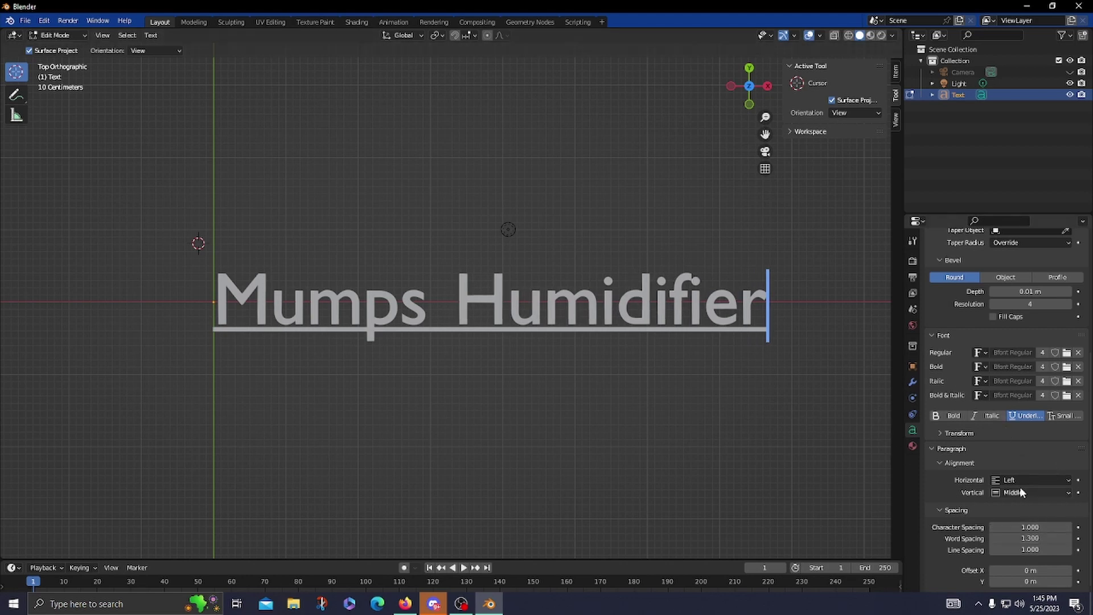
{"action": "scroll", "coordinate": [1019, 492], "scroll_direction": "down", "scroll_amount": 1}
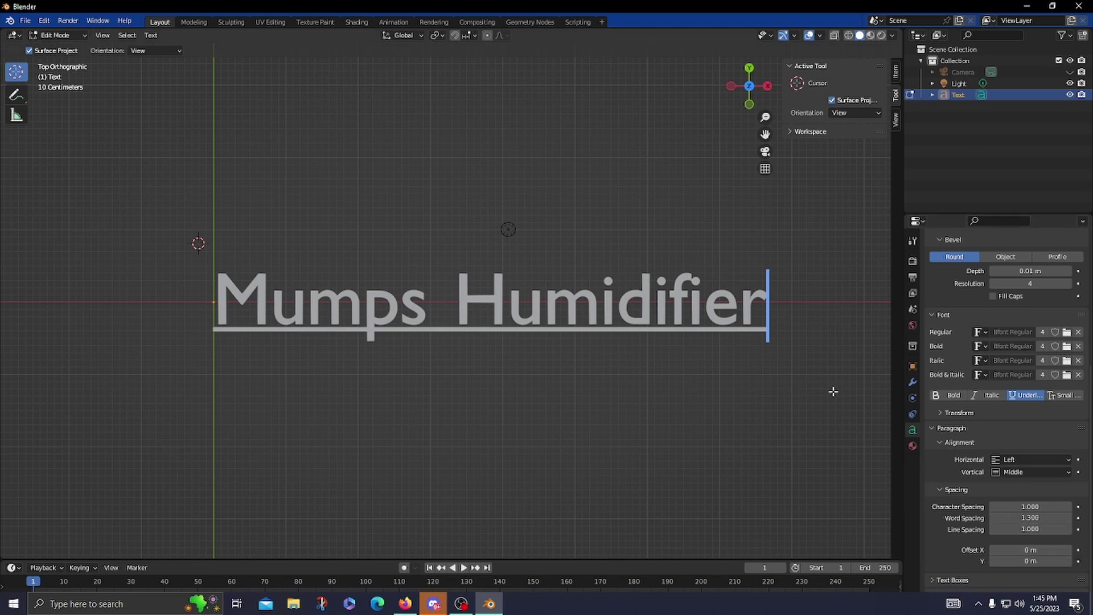
Add the word "Hannibal" on a new line below "Mumps Humidifier".
{"action": "key", "text": "Return"}
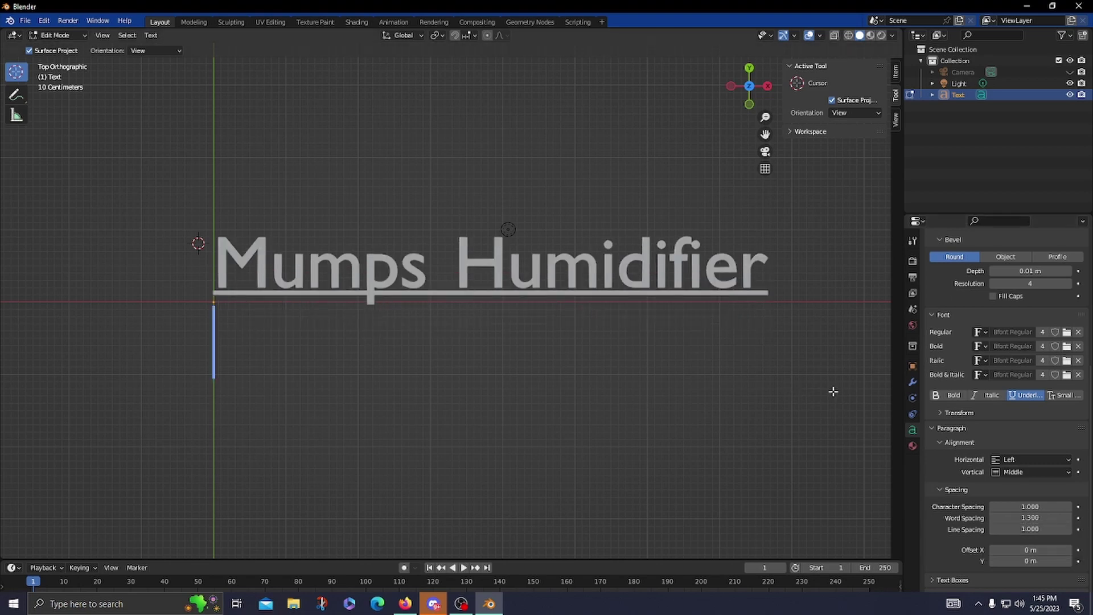
{"action": "type", "text": "J"}
{"action": "key", "text": "BackSpace"}
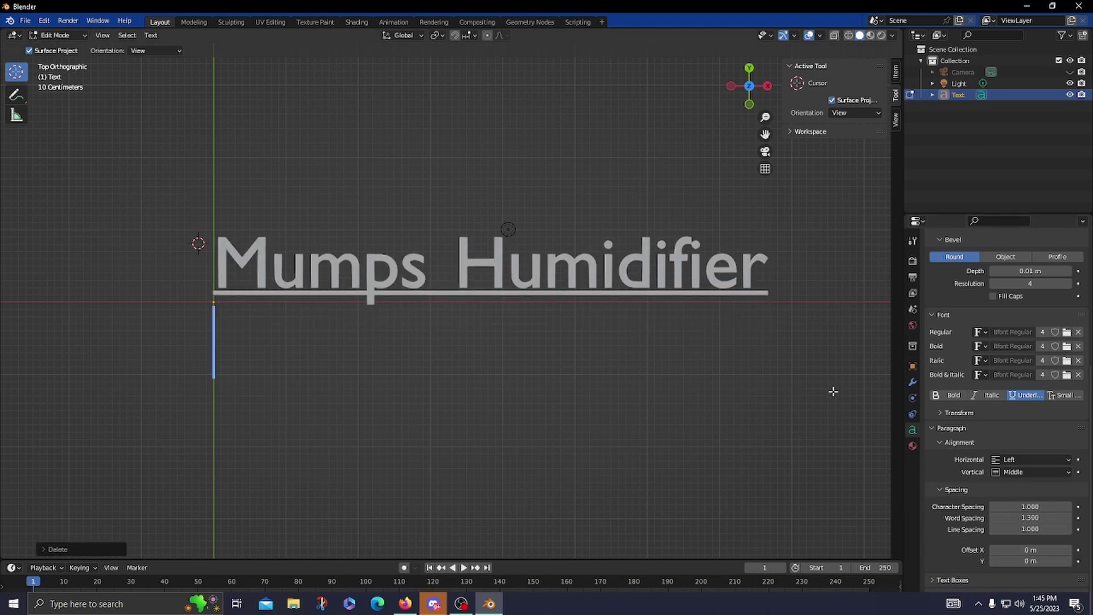
{"action": "type", "text": "H"}
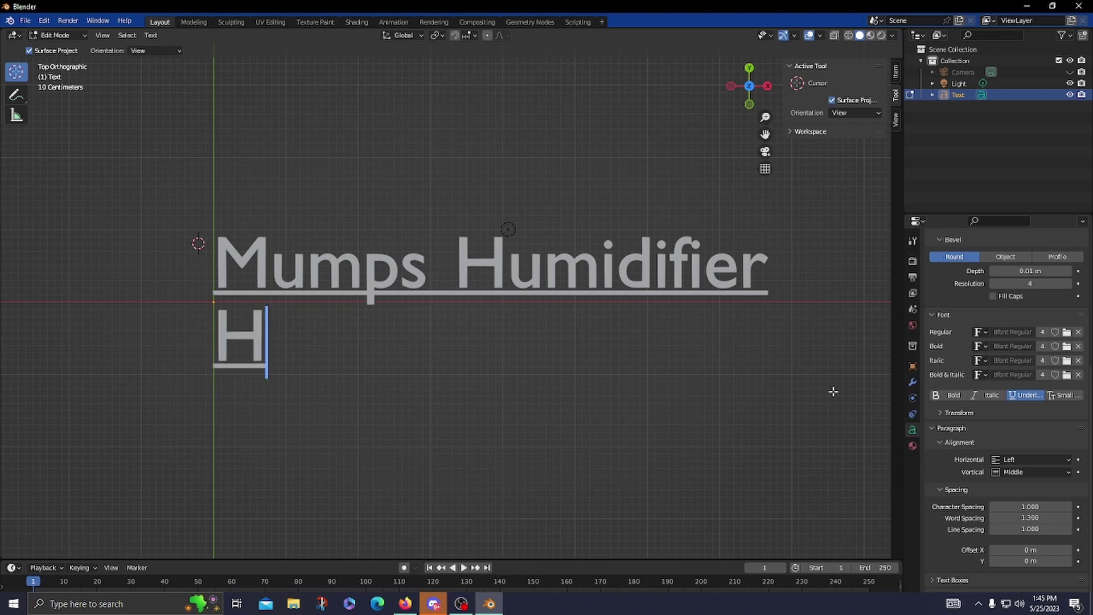
{"action": "type", "text": "anniba"}
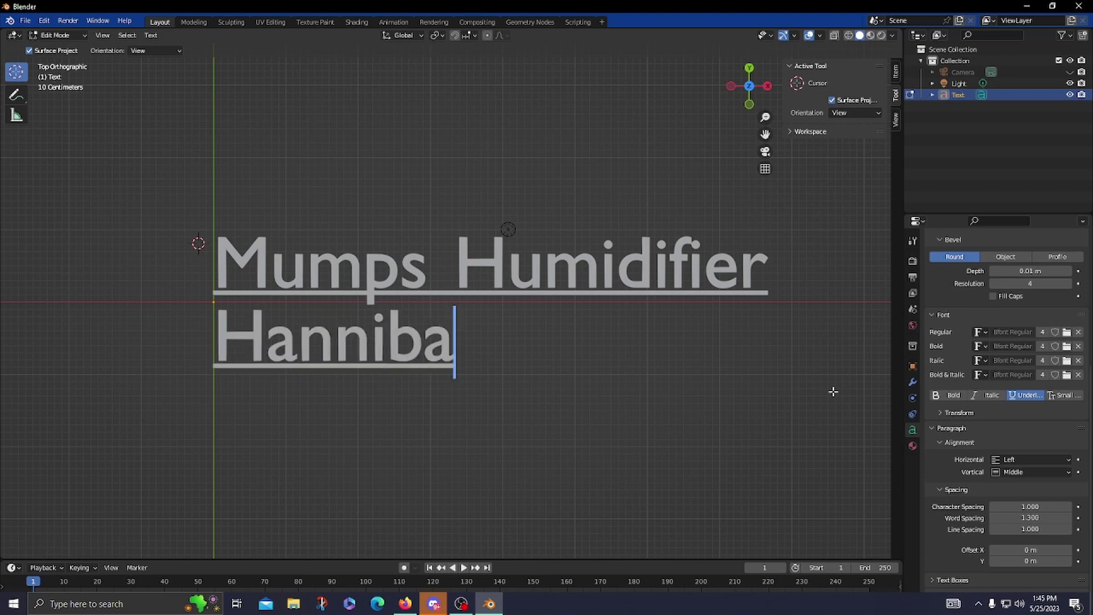
{"action": "type", "text": "l"}
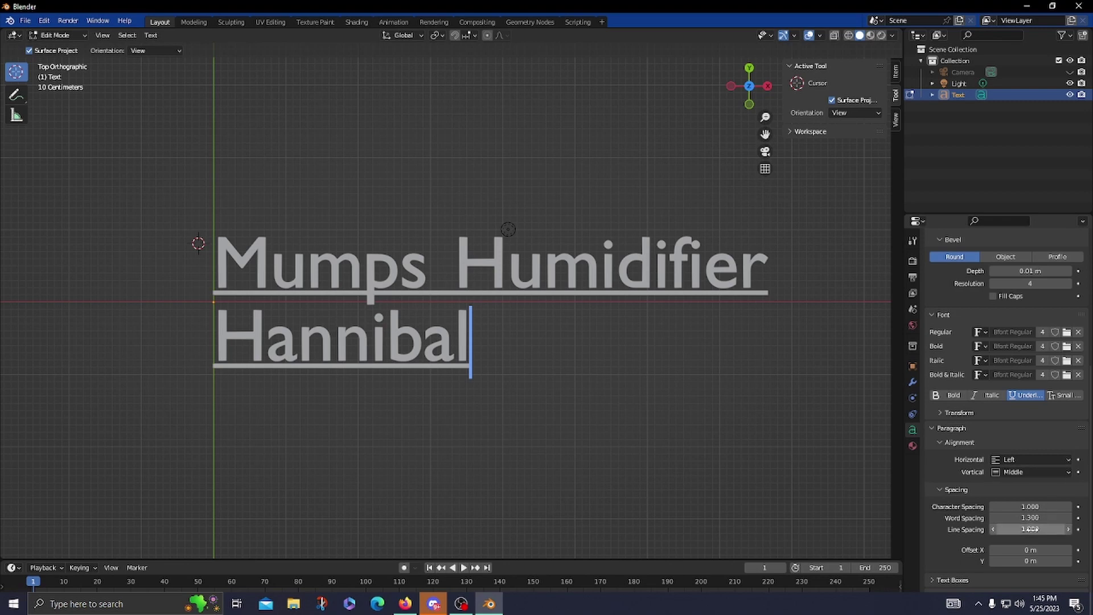
Try changing the Line Spacing and the paragraph Offset X, returning them to 1.000 and 0 m.
{"action": "mouse_move", "coordinate": [1029, 529]}
{"action": "left_mouse_down"}
{"action": "mouse_move", "coordinate": [1076, 529]}
{"action": "mouse_move", "coordinate": [1010, 528]}
{"action": "mouse_move", "coordinate": [1029, 528]}
{"action": "left_mouse_up"}
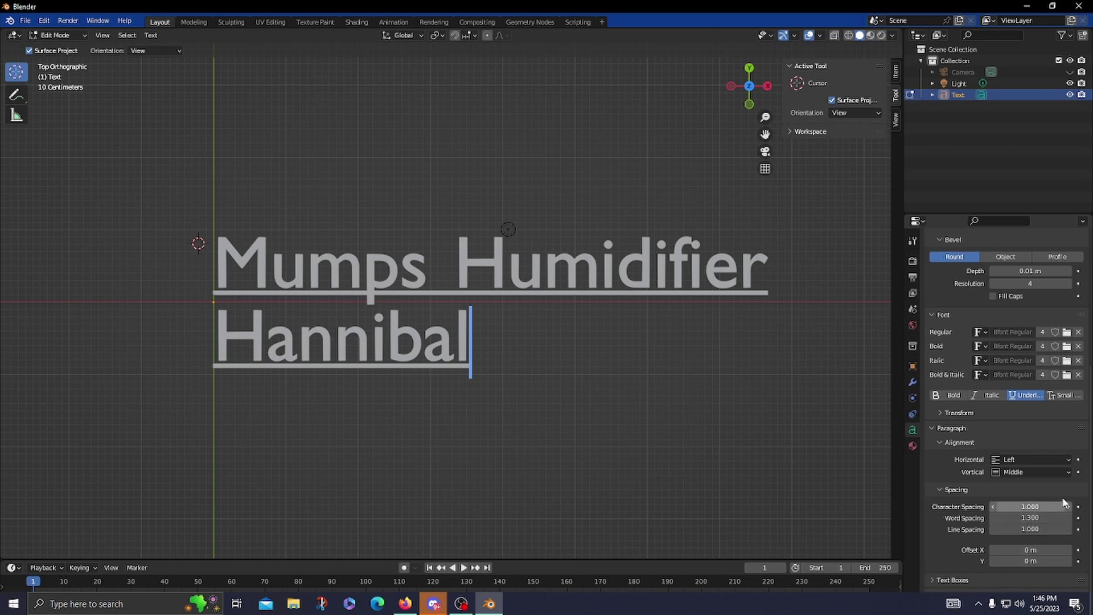
{"action": "mouse_move", "coordinate": [1030, 550]}
{"action": "left_mouse_down"}
{"action": "mouse_move", "coordinate": [1081, 549]}
{"action": "mouse_move", "coordinate": [822, 549]}
{"action": "mouse_move", "coordinate": [1087, 550]}
{"action": "mouse_move", "coordinate": [1025, 549]}
{"action": "mouse_move", "coordinate": [1046, 550]}
{"action": "mouse_move", "coordinate": [1035, 550]}
{"action": "left_mouse_up"}
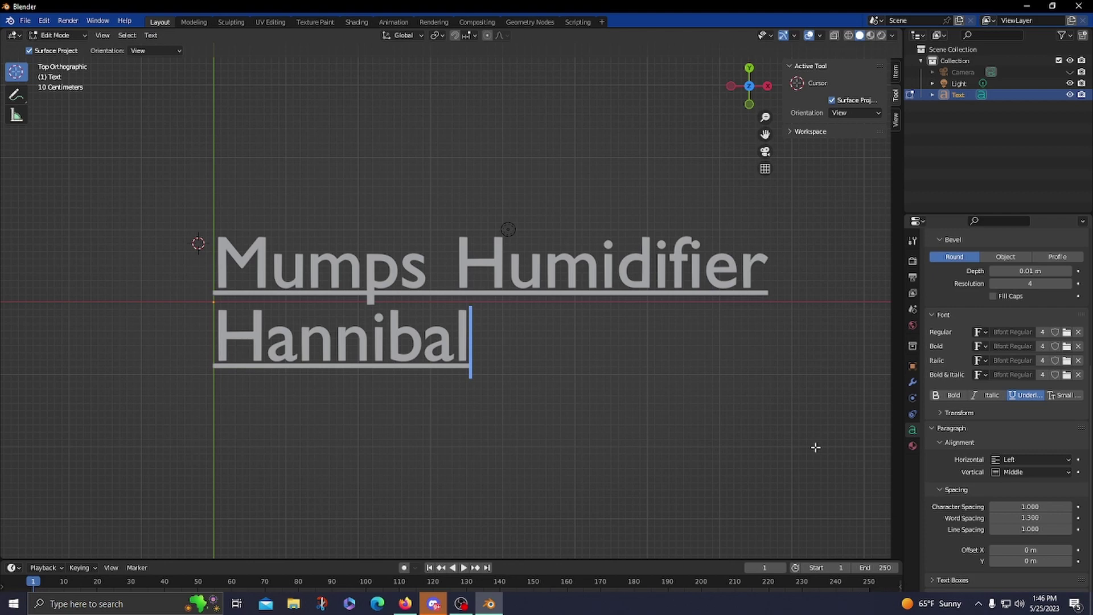
Collapse the Paragraph settings and expand the Text Boxes settings of the text.
{"action": "left_click", "coordinate": [941, 431]}
{"action": "left_click", "coordinate": [963, 580]}
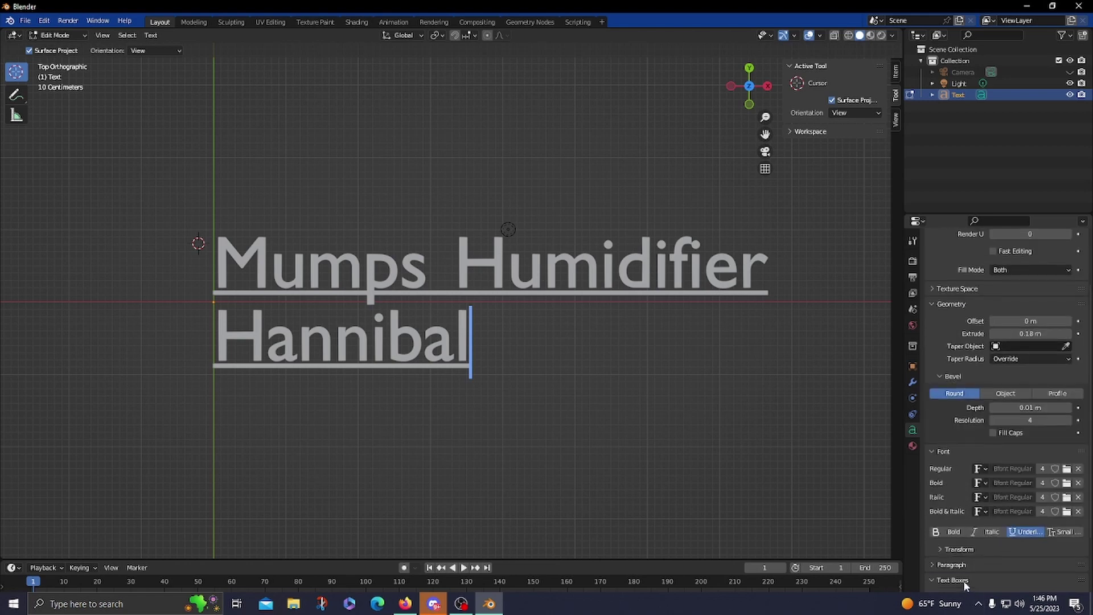
{"action": "scroll", "coordinate": [949, 455], "scroll_direction": "down", "scroll_amount": 4}
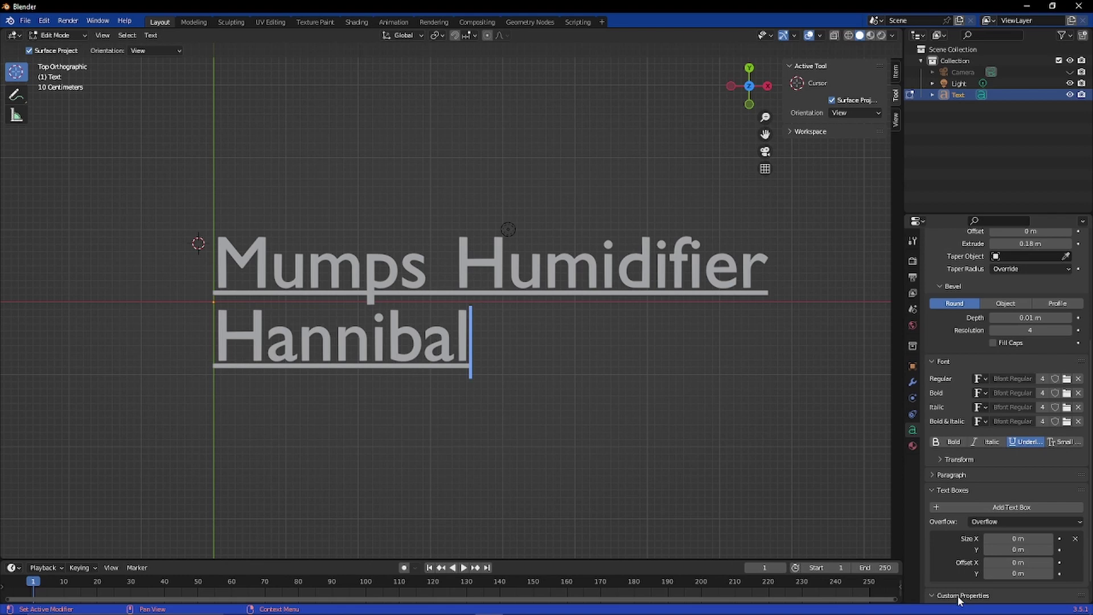
{"action": "scroll", "coordinate": [958, 595], "scroll_direction": "down", "scroll_amount": 1}
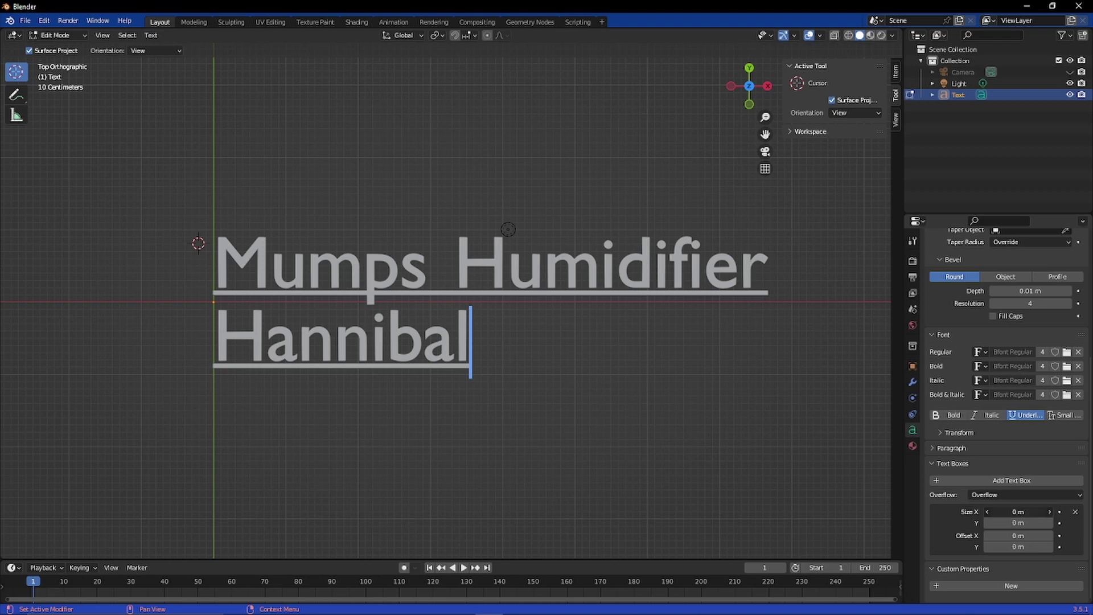
Try changing the text box's Size X and Y, and add a second text box and remove it again.
{"action": "mouse_move", "coordinate": [1024, 506]}
{"action": "left_mouse_down"}
{"action": "mouse_move", "coordinate": [1041, 506]}
{"action": "mouse_move", "coordinate": [1013, 511]}
{"action": "left_mouse_up"}
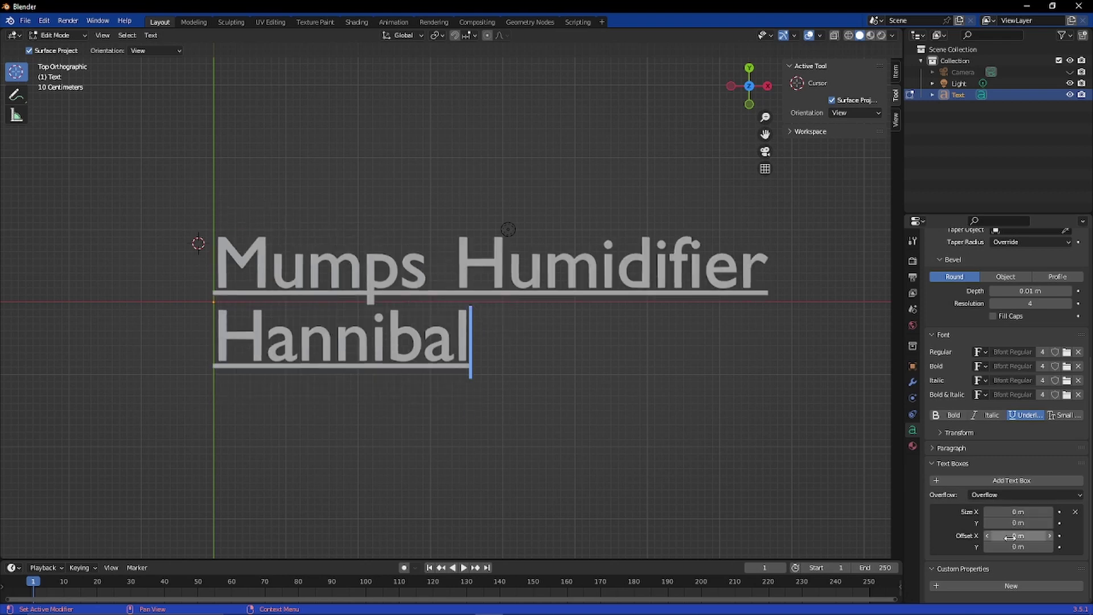
{"action": "left_click_drag", "start_coordinate": [1006, 524], "coordinate": [1006, 523]}
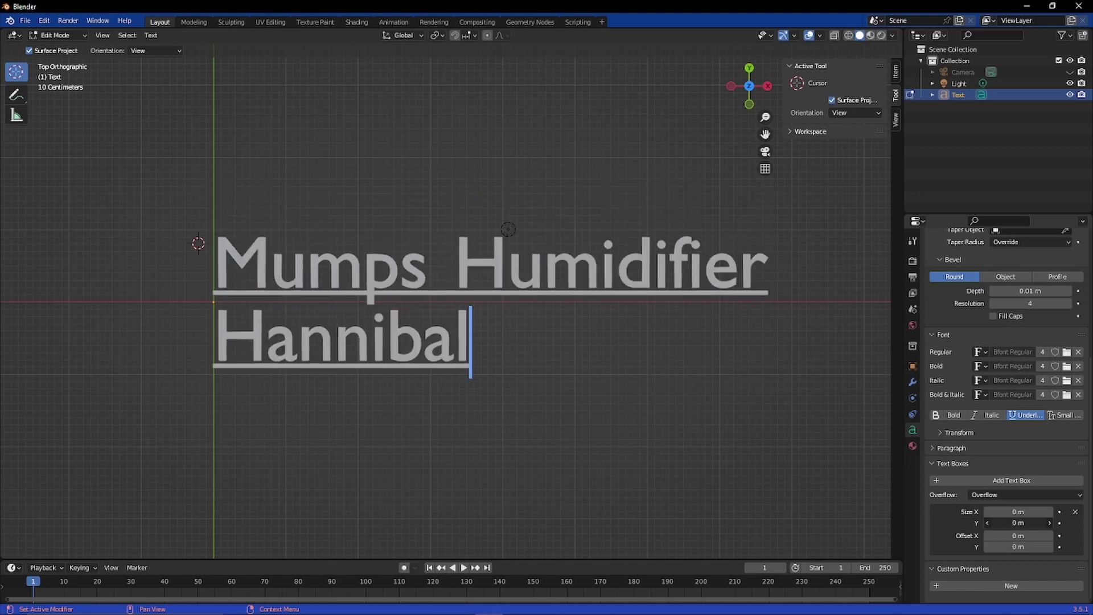
{"action": "left_click", "coordinate": [987, 482]}
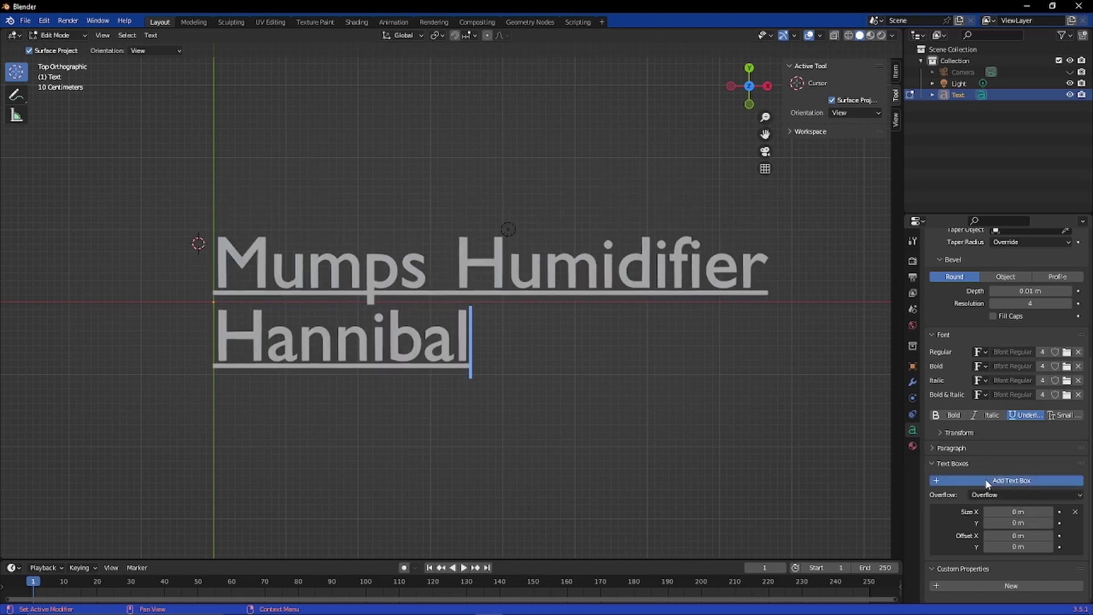
{"action": "scroll", "coordinate": [986, 483], "scroll_direction": "down", "scroll_amount": 2}
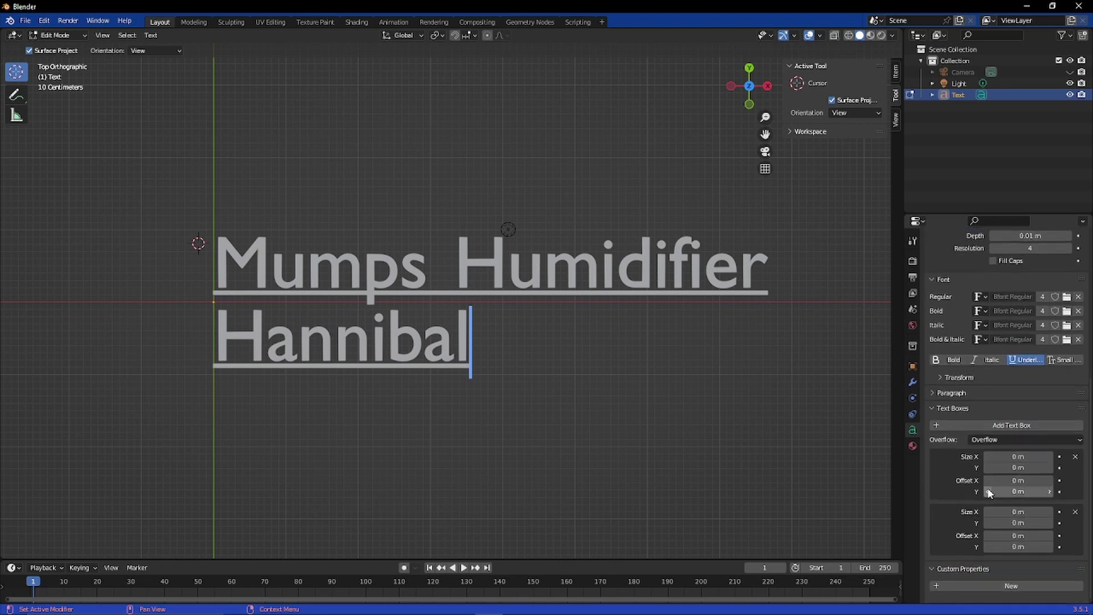
{"action": "left_click", "coordinate": [1073, 512]}
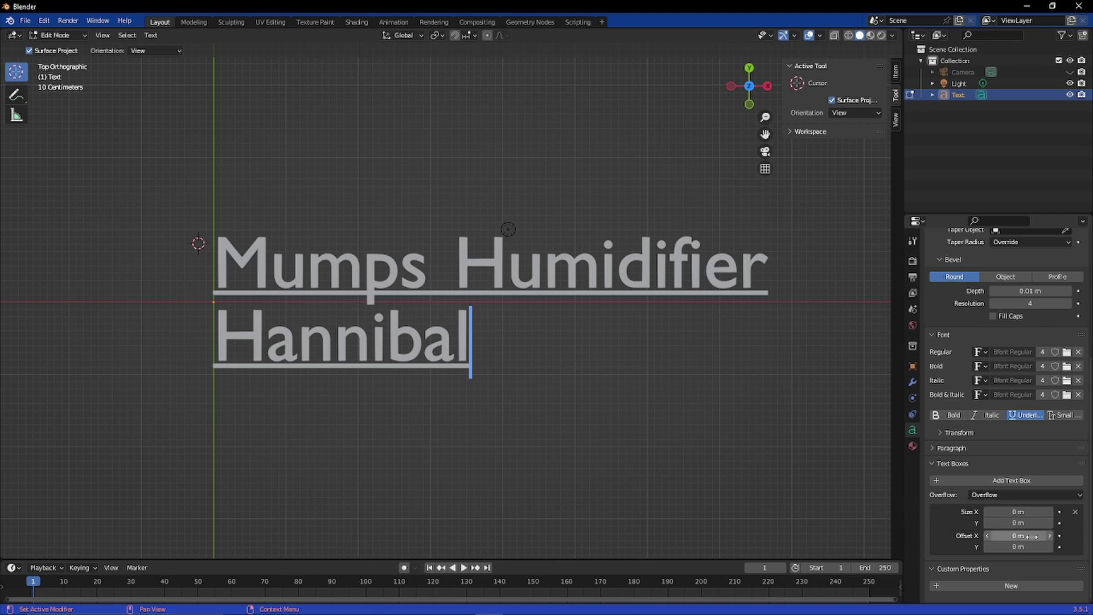
Try changing the text box's Offset X and Size Y and return both to 0 m.
{"action": "left_click_drag", "start_coordinate": [1018, 535], "coordinate": [1071, 512]}
{"action": "key", "text": "ctrl+z"}
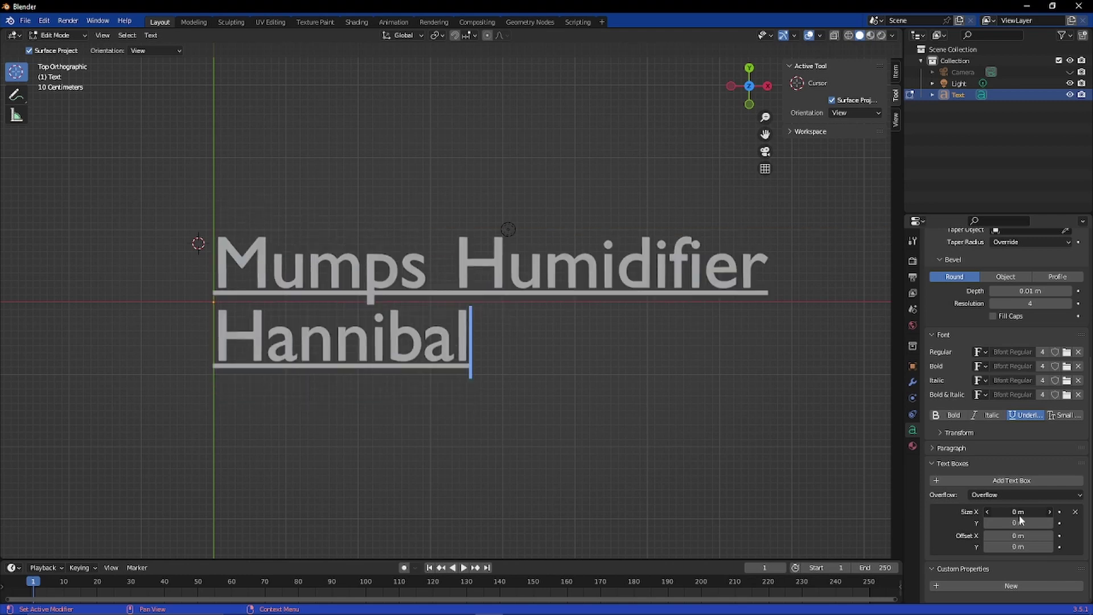
{"action": "mouse_move", "coordinate": [1017, 522]}
{"action": "left_mouse_down"}
{"action": "mouse_move", "coordinate": [1037, 522]}
{"action": "mouse_move", "coordinate": [1010, 522]}
{"action": "left_mouse_up"}
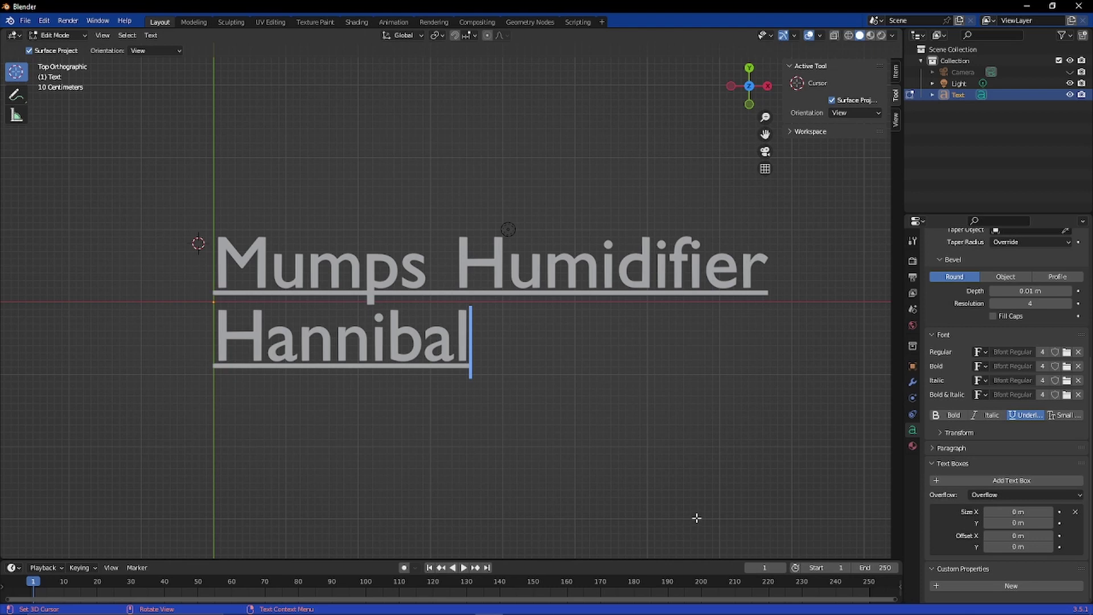
Place the 3D cursor just above the word "Mumps" and return to Object Mode.
{"action": "left_click", "coordinate": [466, 282]}
{"action": "left_click", "coordinate": [399, 230]}
{"action": "key", "text": "Tab"}
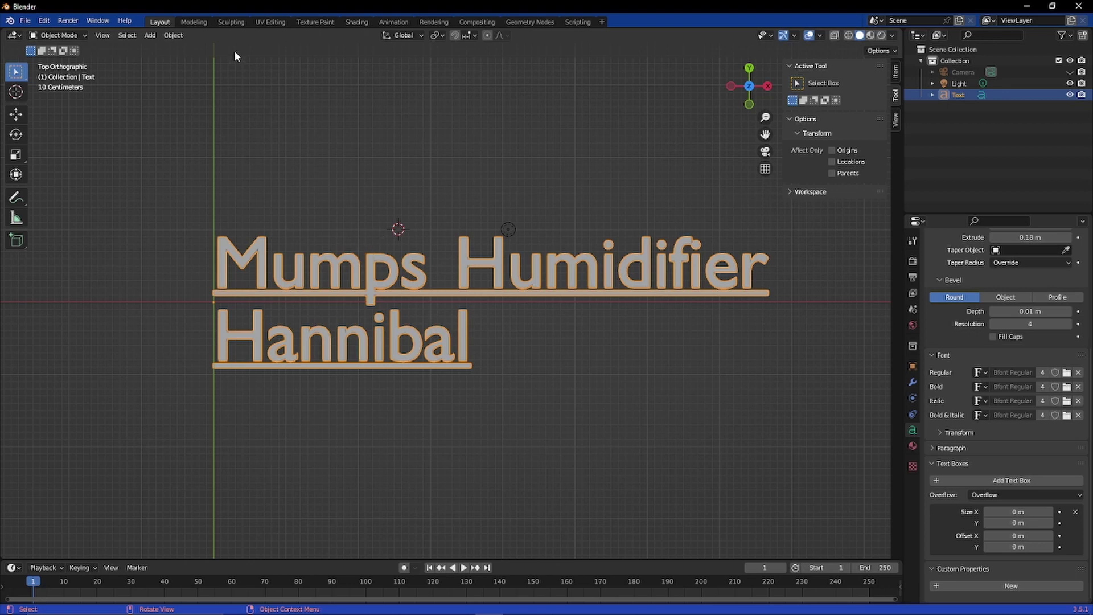
Convert the text object to a curve and change the conversion target to Mesh.
{"action": "left_click", "coordinate": [173, 35]}
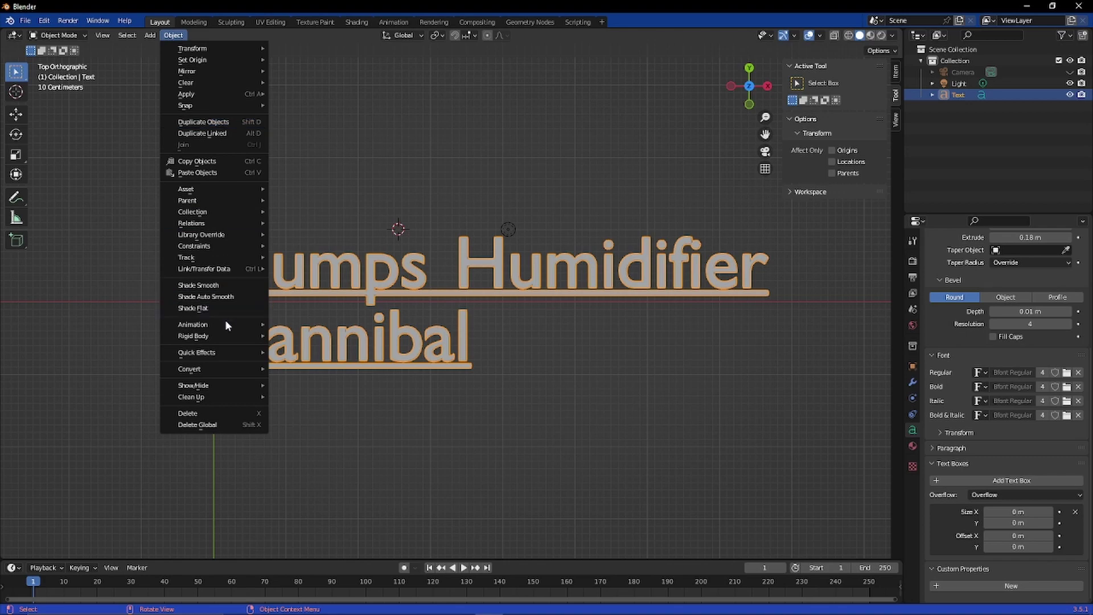
{"action": "mouse_move", "coordinate": [216, 368]}
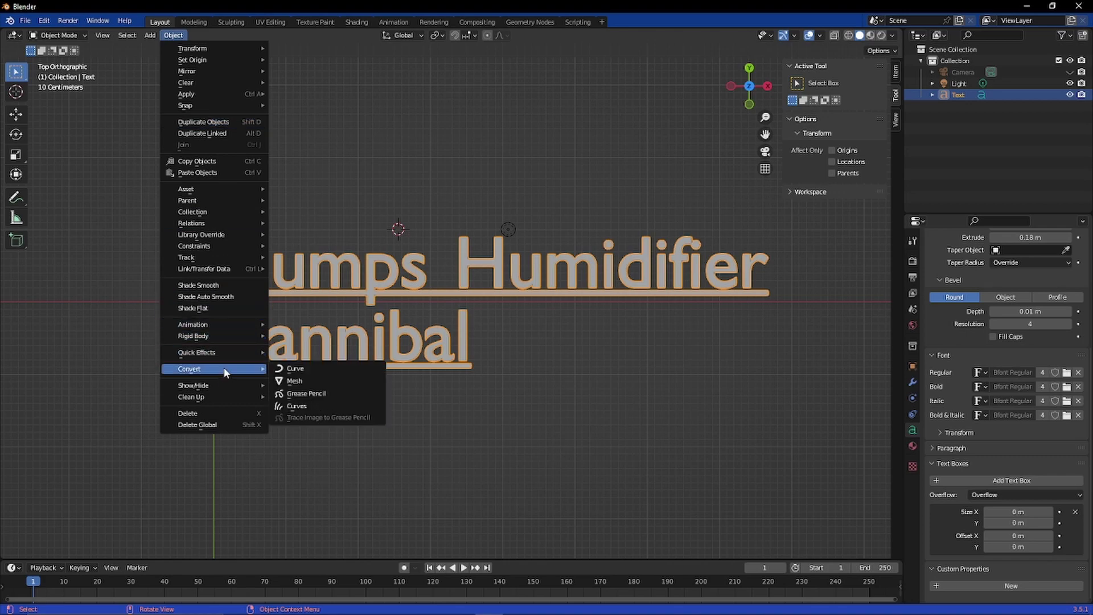
{"action": "left_click", "coordinate": [322, 367]}
{"action": "middle_click_drag", "start_coordinate": [605, 405], "coordinate": [631, 356]}
{"action": "left_click", "coordinate": [73, 548]}
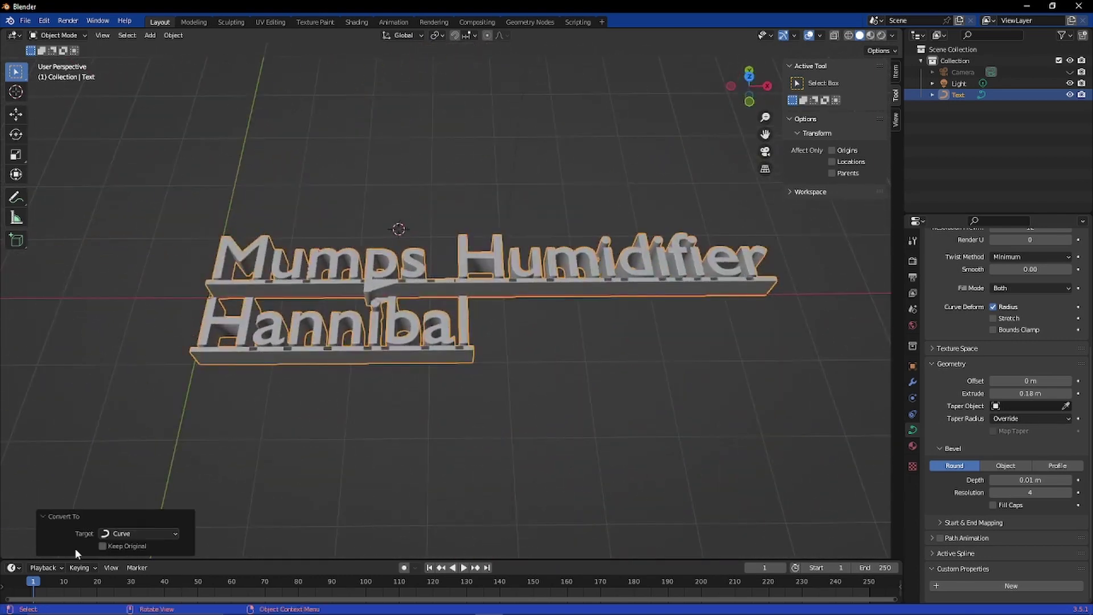
{"action": "left_click", "coordinate": [135, 535]}
{"action": "left_click", "coordinate": [139, 560]}
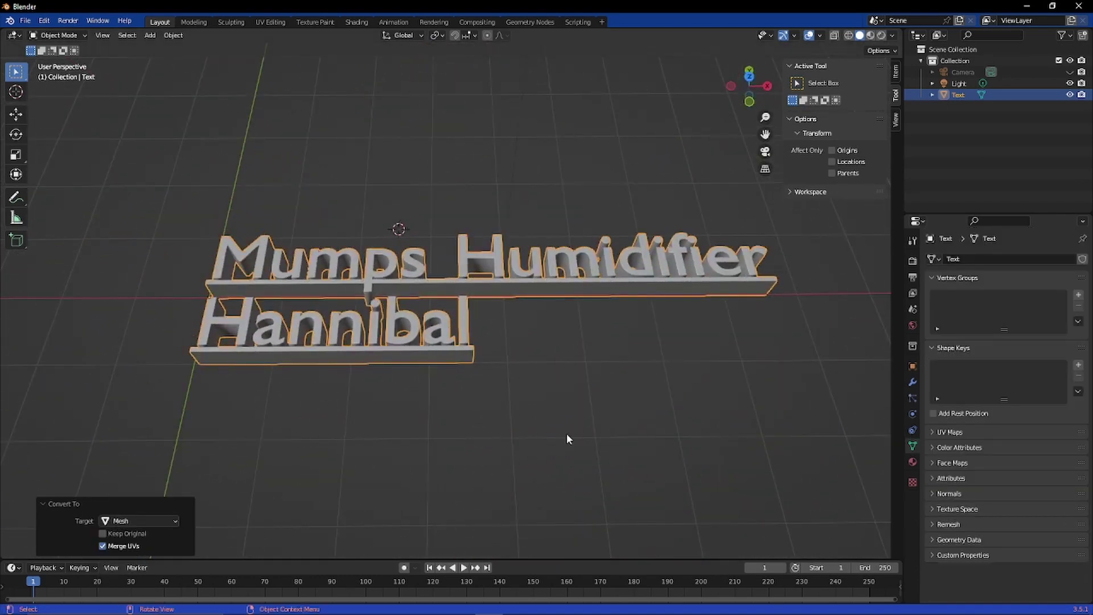
Enter Edit Mode on the converted text mesh and examine its geometry, ending in the top orthographic view.
{"action": "middle_click_drag", "start_coordinate": [565, 432], "coordinate": [417, 305]}
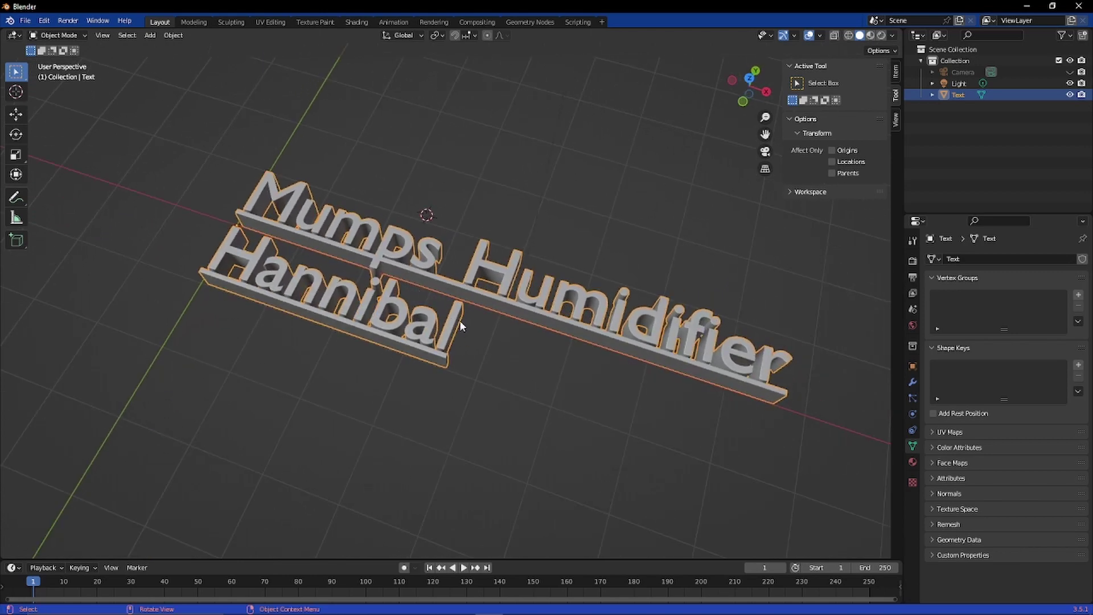
{"action": "left_click", "coordinate": [496, 356]}
{"action": "middle_click_drag", "start_coordinate": [496, 359], "coordinate": [513, 405]}
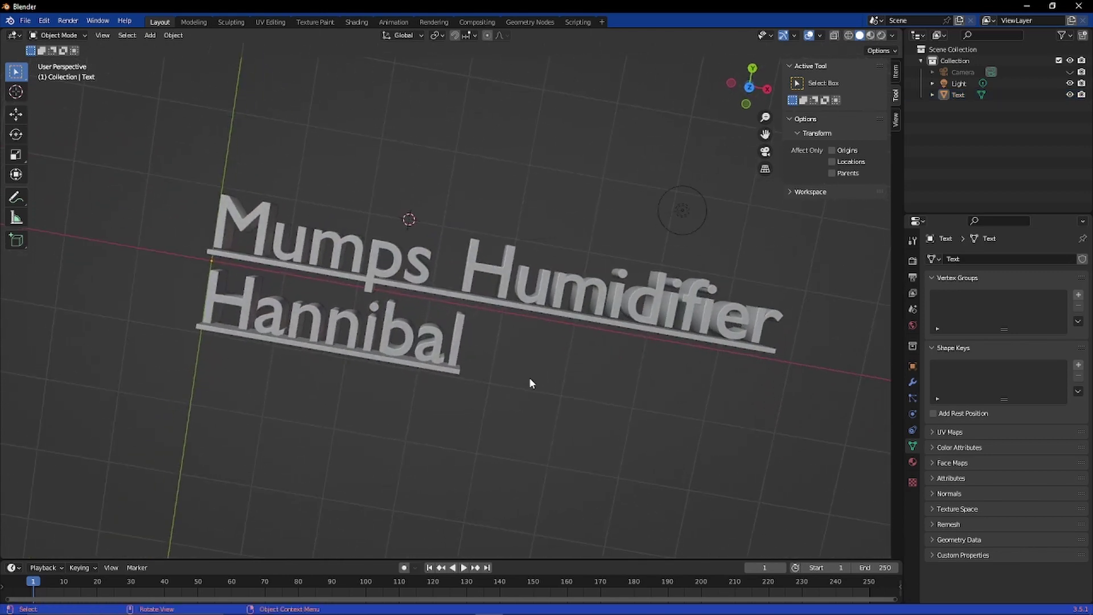
{"action": "key", "text": "Tab"}
{"action": "scroll", "coordinate": [455, 370], "scroll_direction": "up", "scroll_amount": 8}
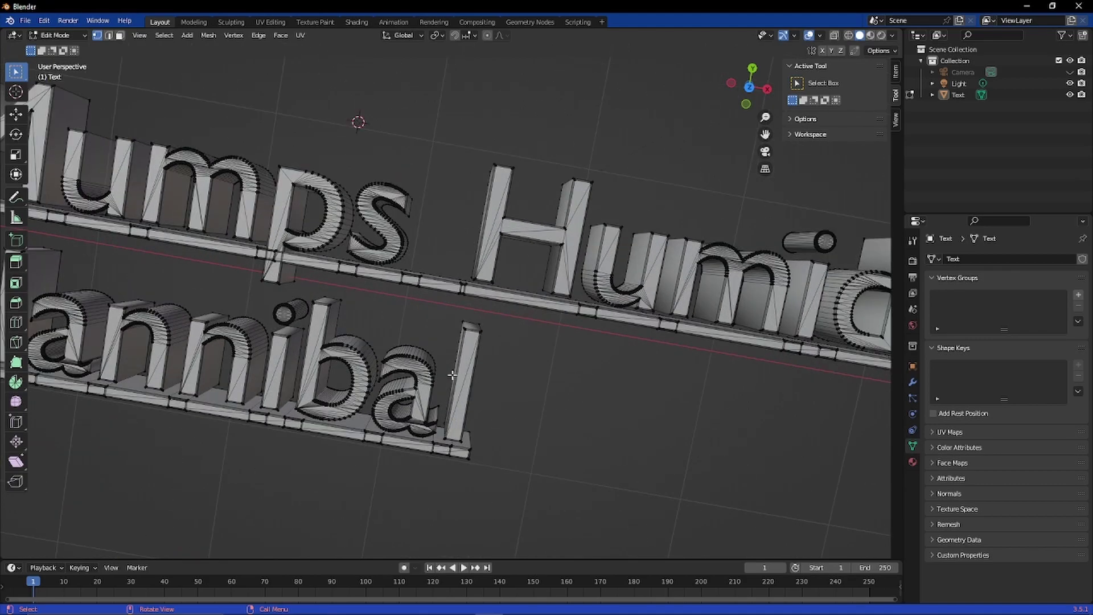
{"action": "middle_click_drag", "start_coordinate": [462, 374], "coordinate": [462, 205]}
{"action": "scroll", "coordinate": [462, 205], "scroll_direction": "down", "scroll_amount": 3}
{"action": "middle_click_drag", "start_coordinate": [399, 292], "coordinate": [376, 404]}
{"action": "key", "text": "KP_7"}
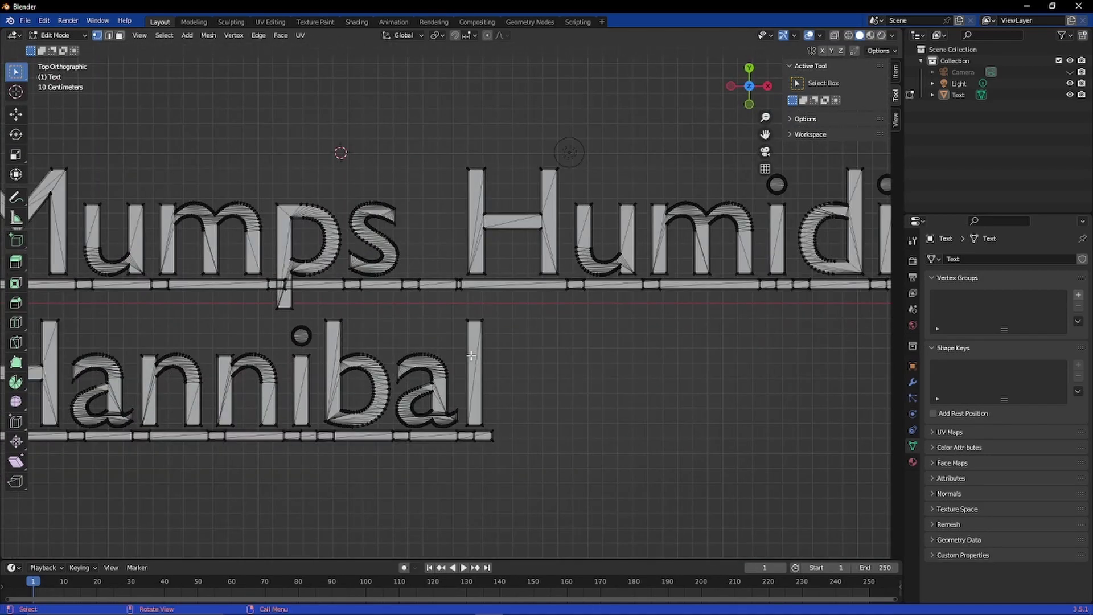
Extrude the top of the H in "Humidifier" about 1.88 m along Z and return to Object Mode.
{"action": "left_click_drag", "start_coordinate": [453, 150], "coordinate": [562, 301]}
{"action": "middle_click_drag", "start_coordinate": [563, 302], "coordinate": [422, 200]}
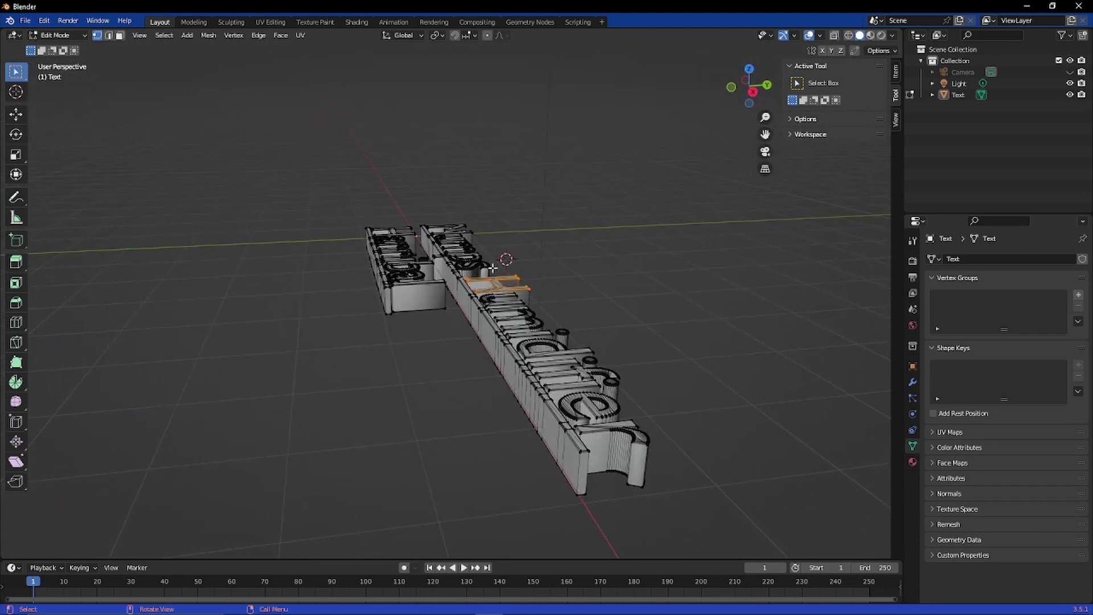
{"action": "key", "text": "e"}
{"action": "left_click", "coordinate": [471, 139]}
{"action": "middle_click_drag", "start_coordinate": [498, 264], "coordinate": [626, 330]}
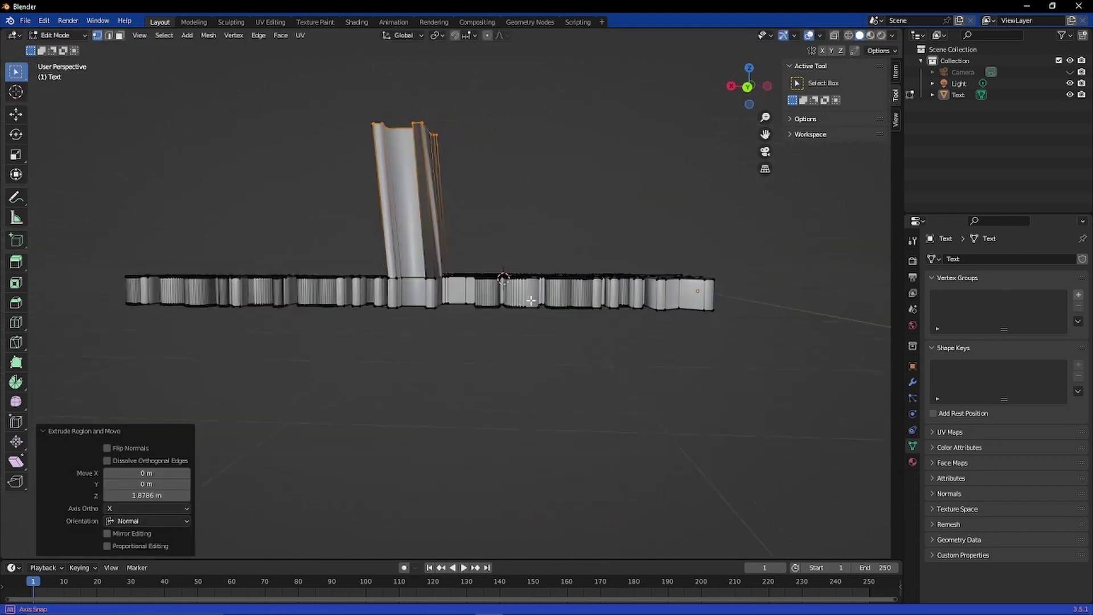
{"action": "left_click", "coordinate": [700, 408]}
{"action": "key", "text": "Tab"}
{"action": "middle_click_drag", "start_coordinate": [701, 408], "coordinate": [490, 370]}
{"action": "scroll", "coordinate": [526, 383], "scroll_direction": "up", "scroll_amount": 3}
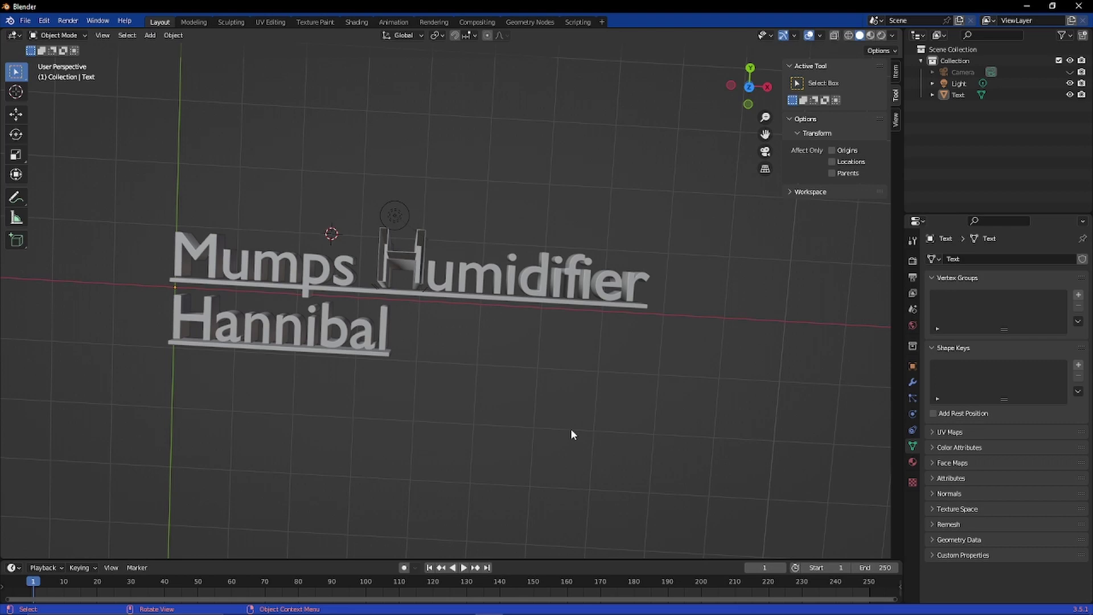
{"action": "mouse_move", "coordinate": [488, 611]}
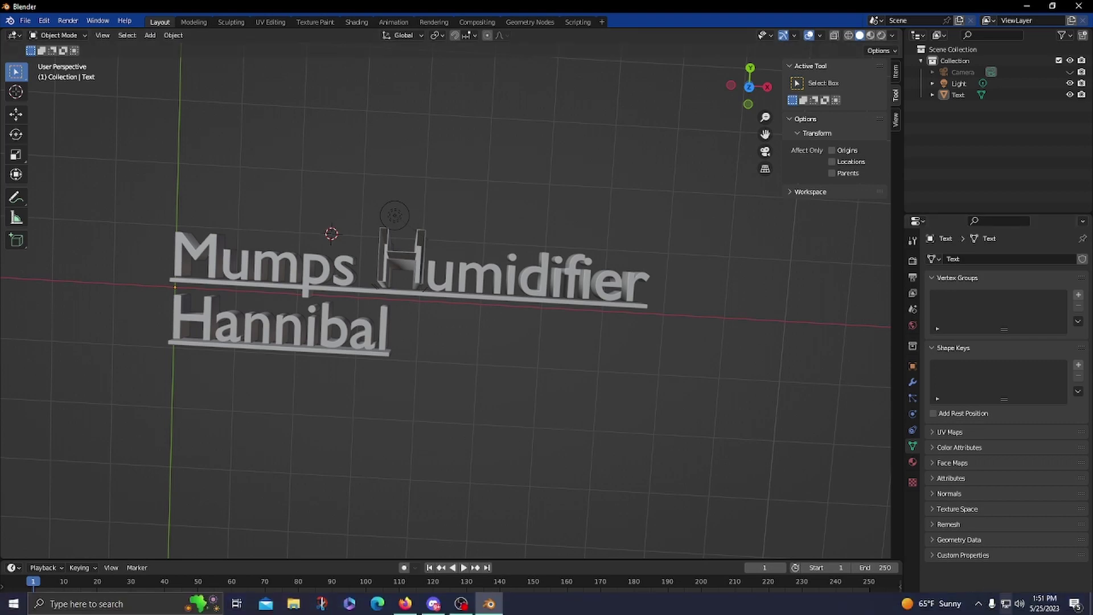
{"action": "mouse_move", "coordinate": [439, 606]}
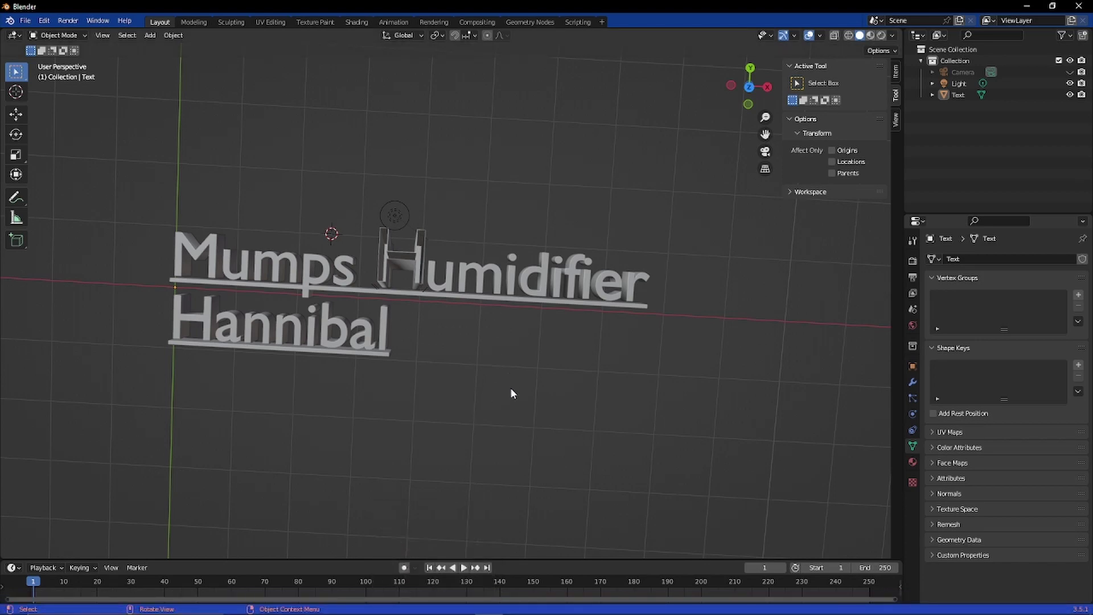
{"action": "left_click", "coordinate": [461, 605]}
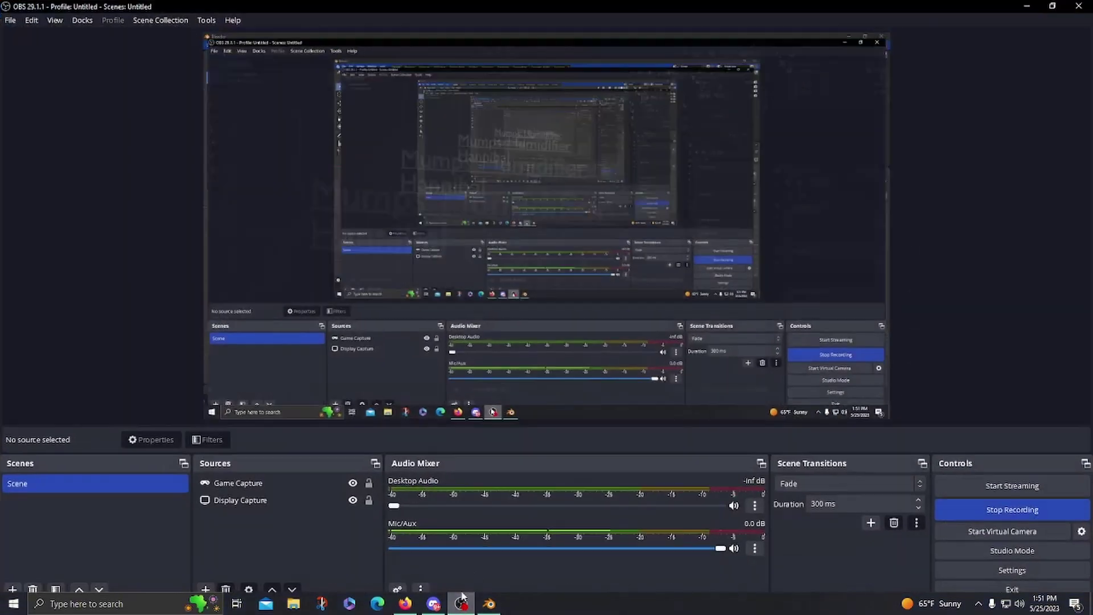